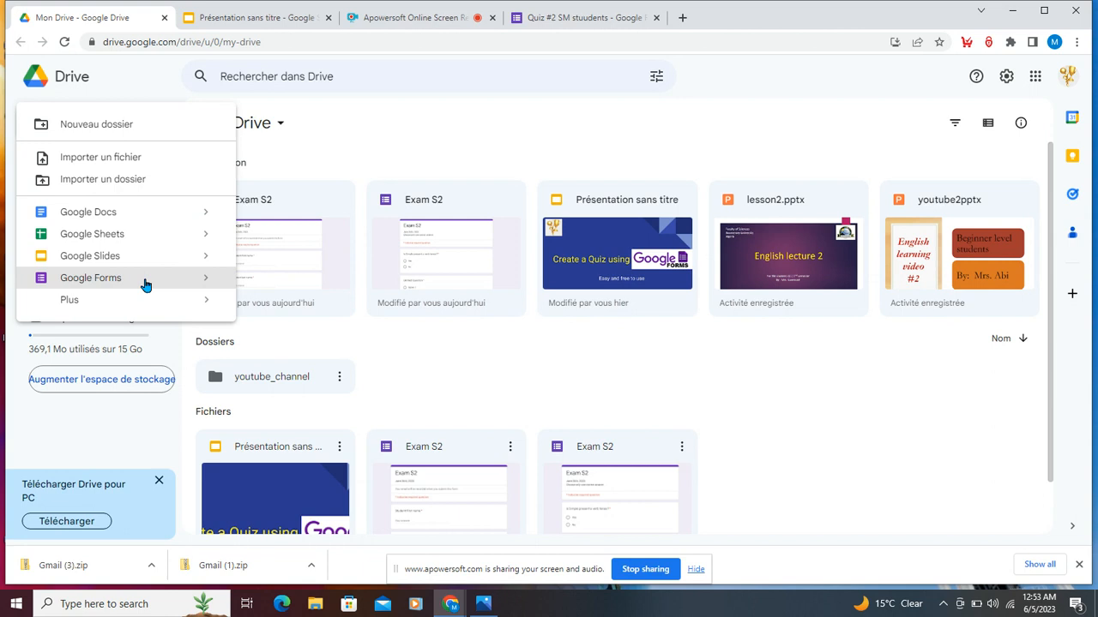
pyautogui.click(144, 283)
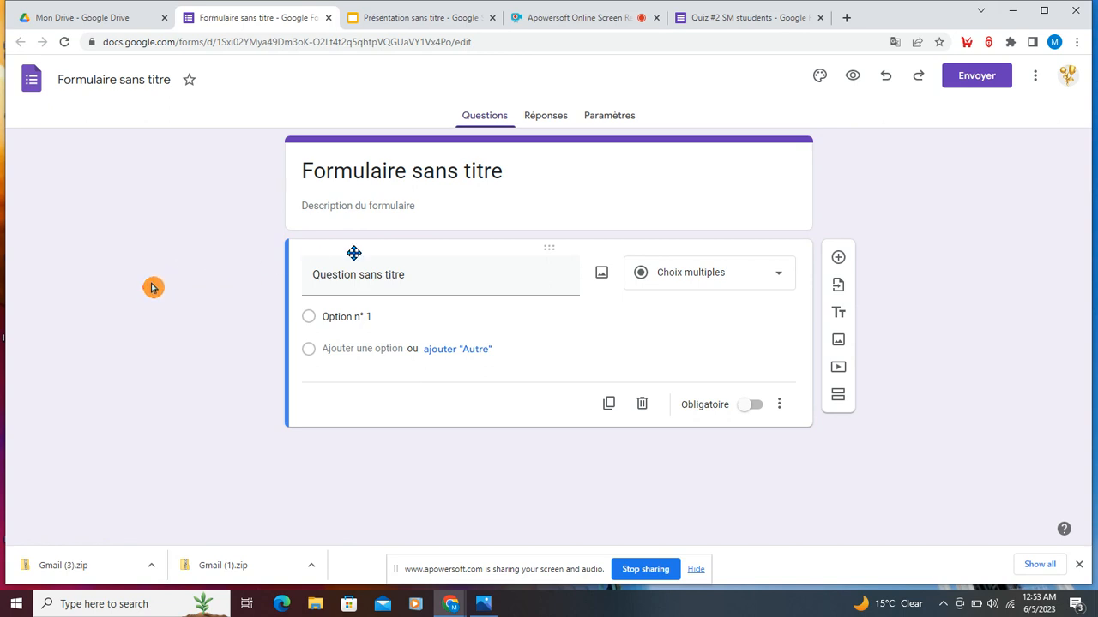
pyautogui.click(847, 18)
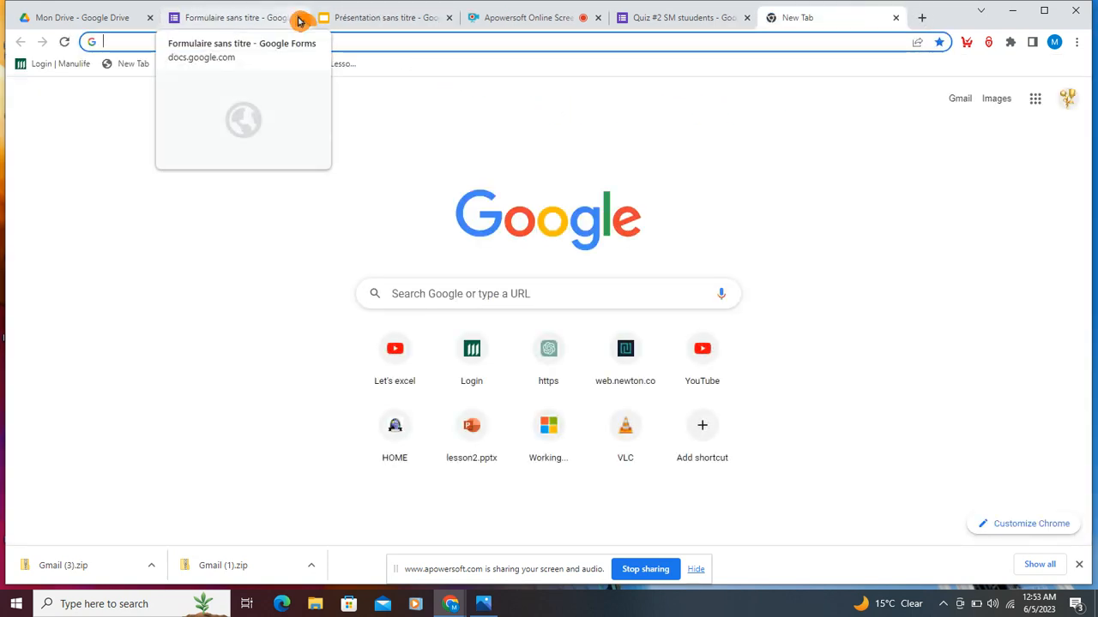
pyautogui.click(300, 18)
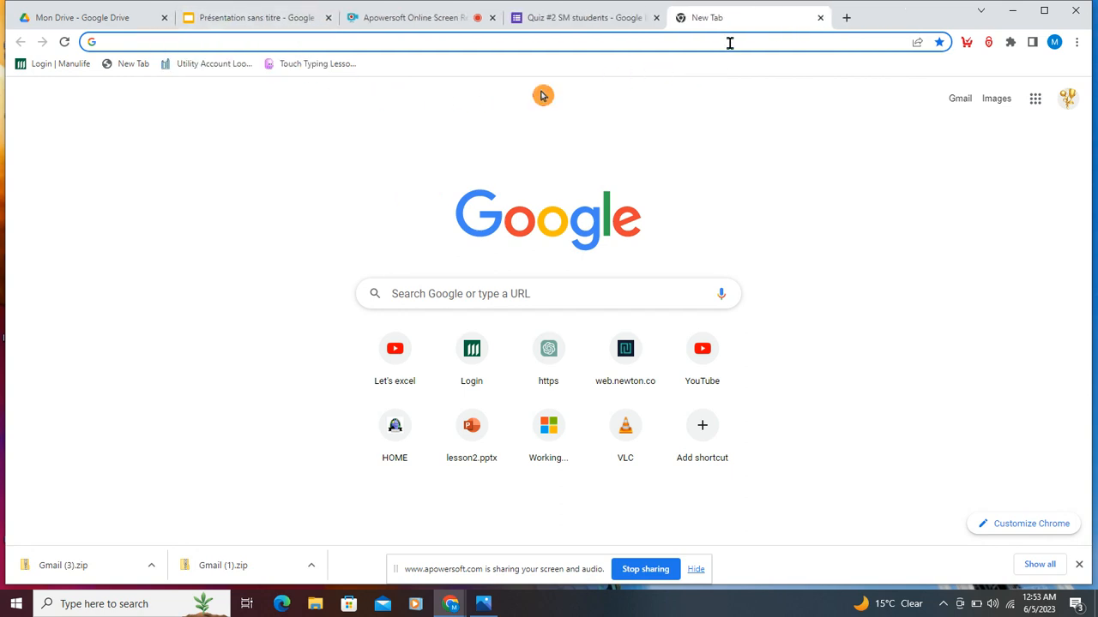
# - Go to the Google Forms home page from the list of Google apps
pyautogui.click(1044, 105)
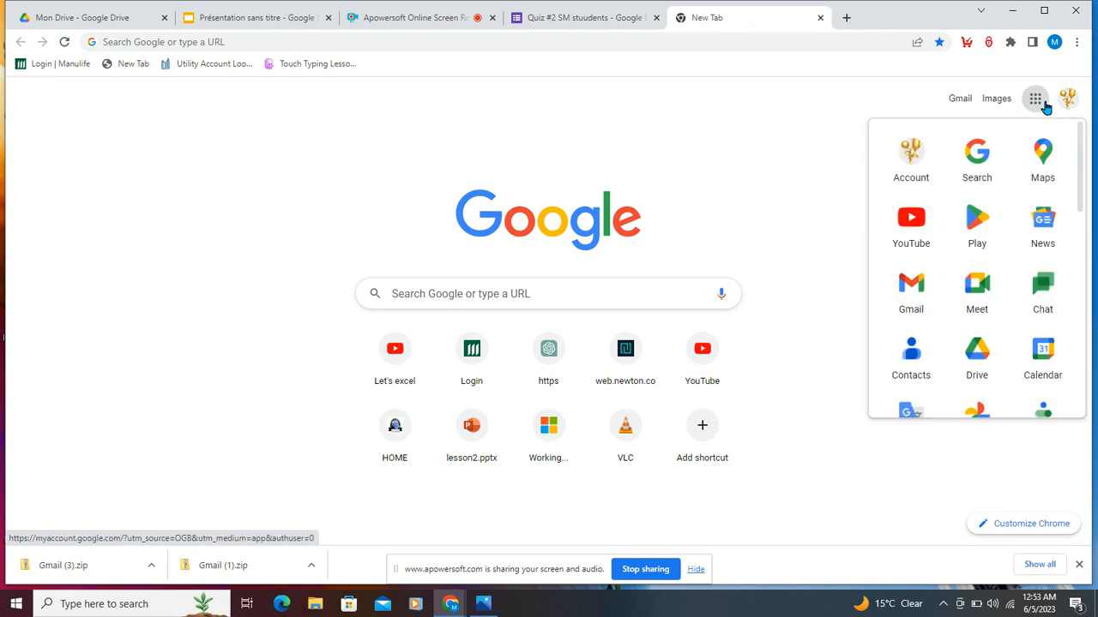
pyautogui.scroll(-4, 992, 222)
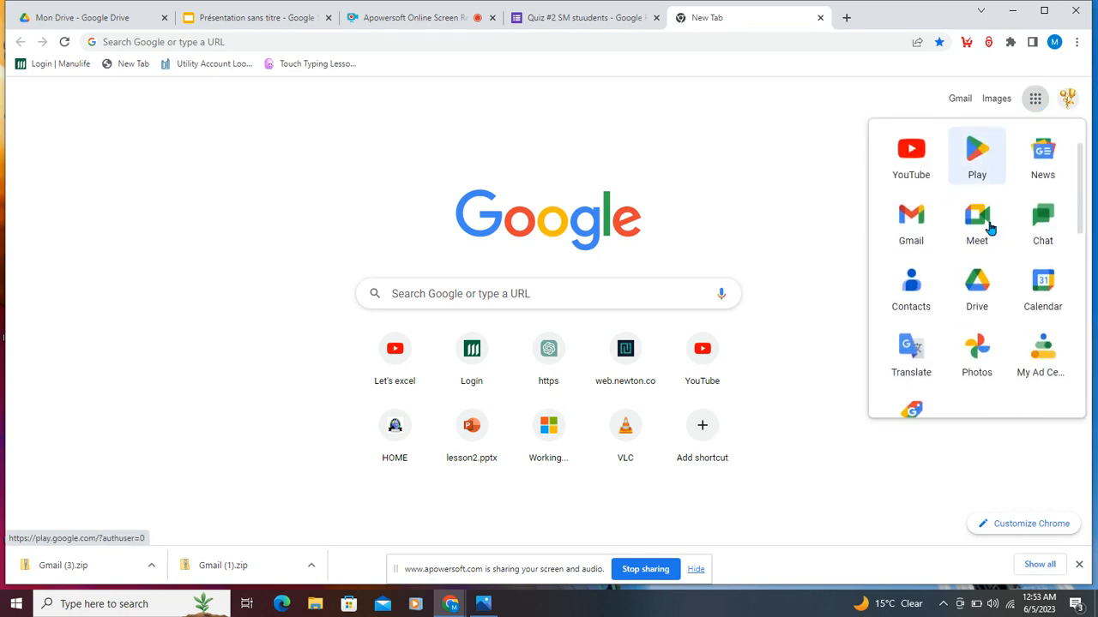
pyautogui.scroll(-5, 990, 228)
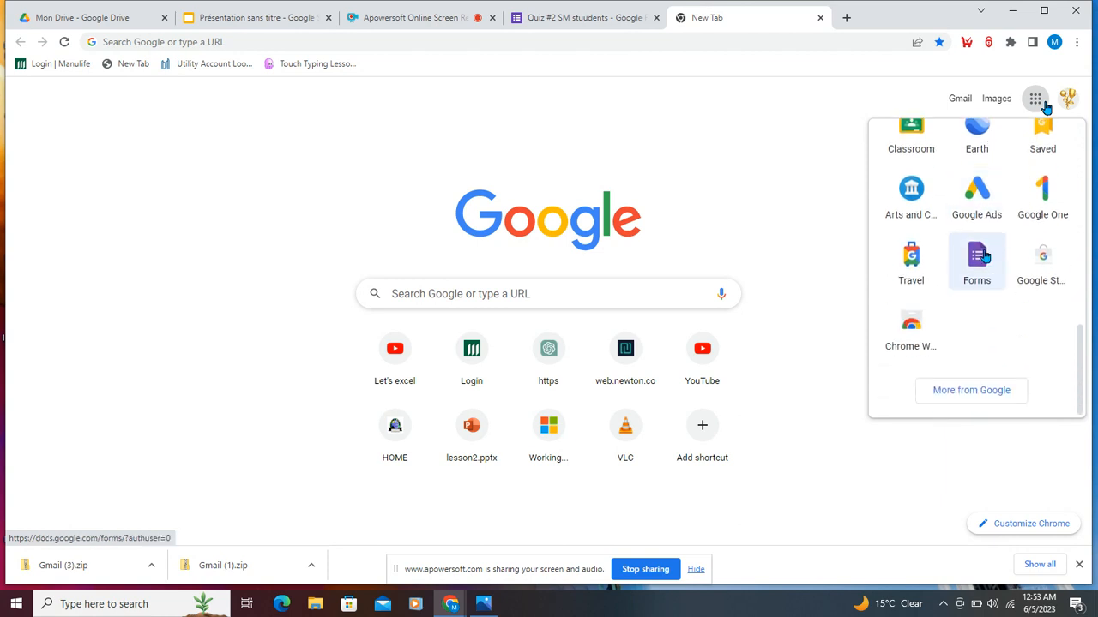
pyautogui.click(984, 255)
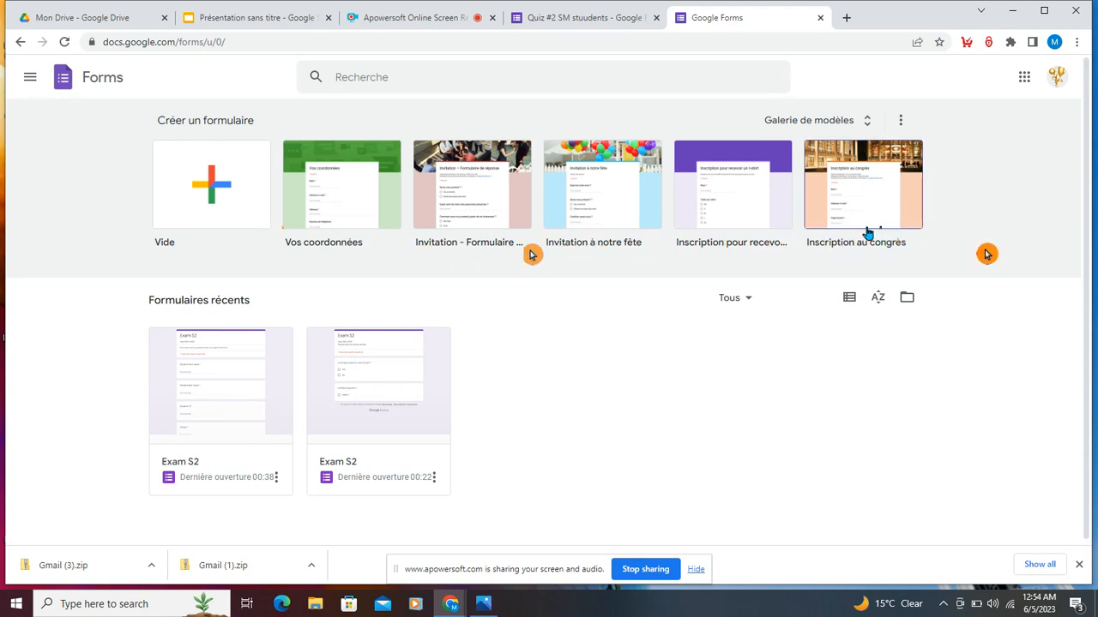
pyautogui.click(205, 206)
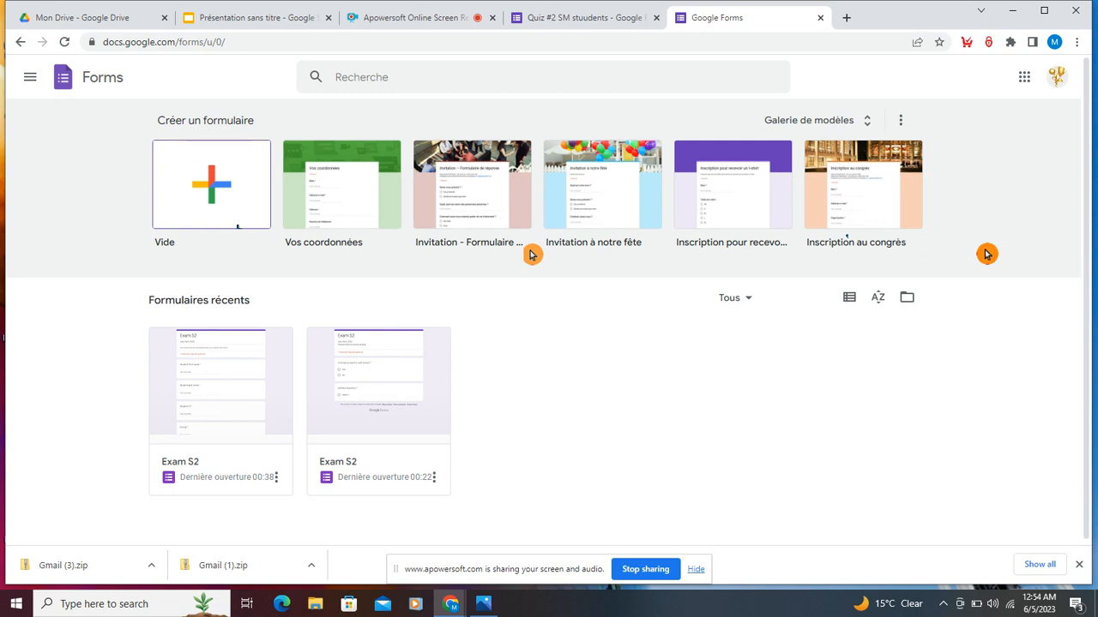
pyautogui.click(200, 181)
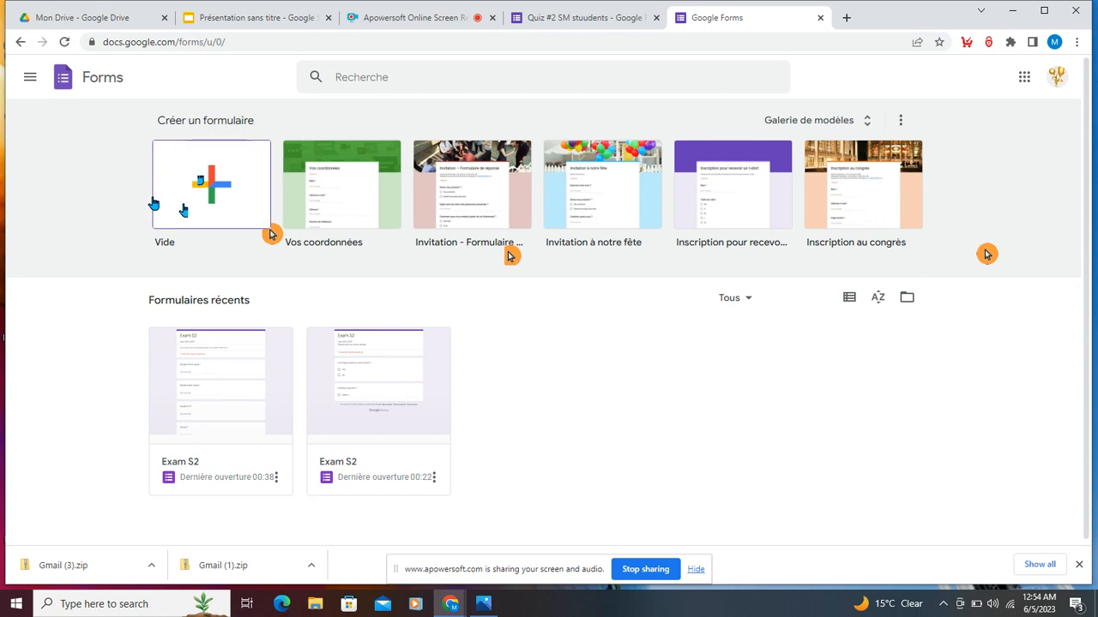
# - Open the Google account's language page from the Forms settings
pyautogui.click(30, 77)
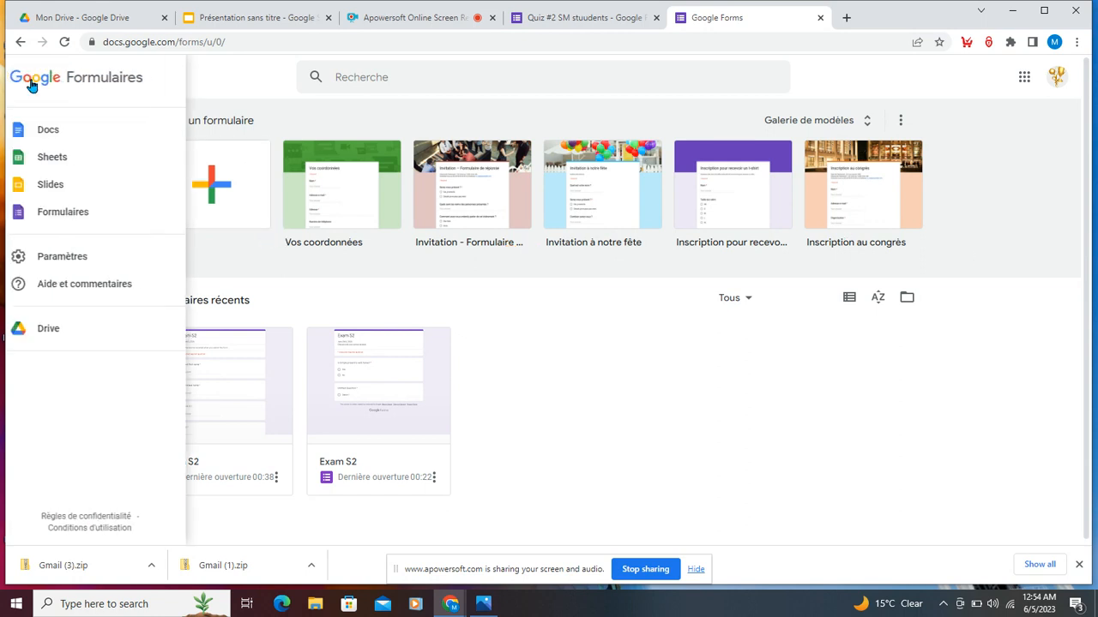
pyautogui.click(73, 258)
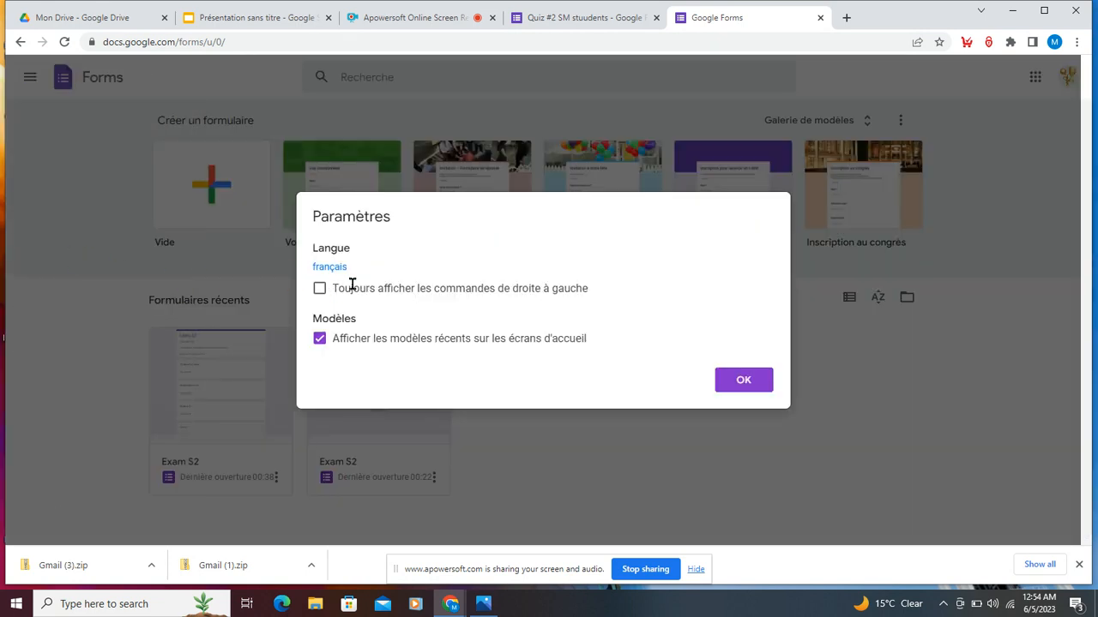
pyautogui.click(326, 267)
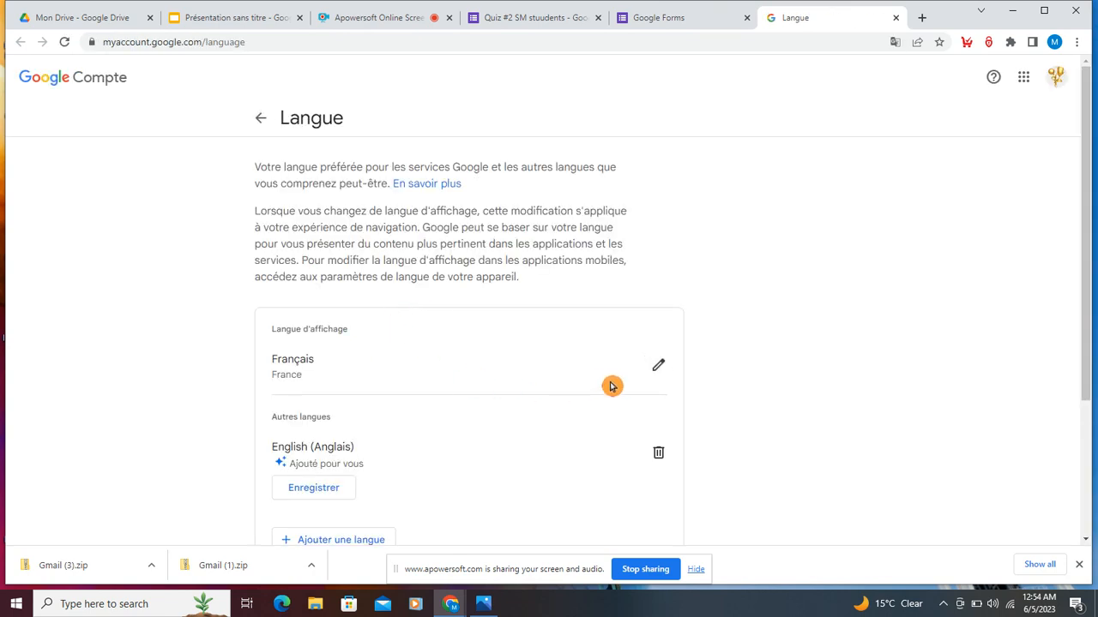
# - Set the account's preferred language to English (United States)
pyautogui.click(657, 364)
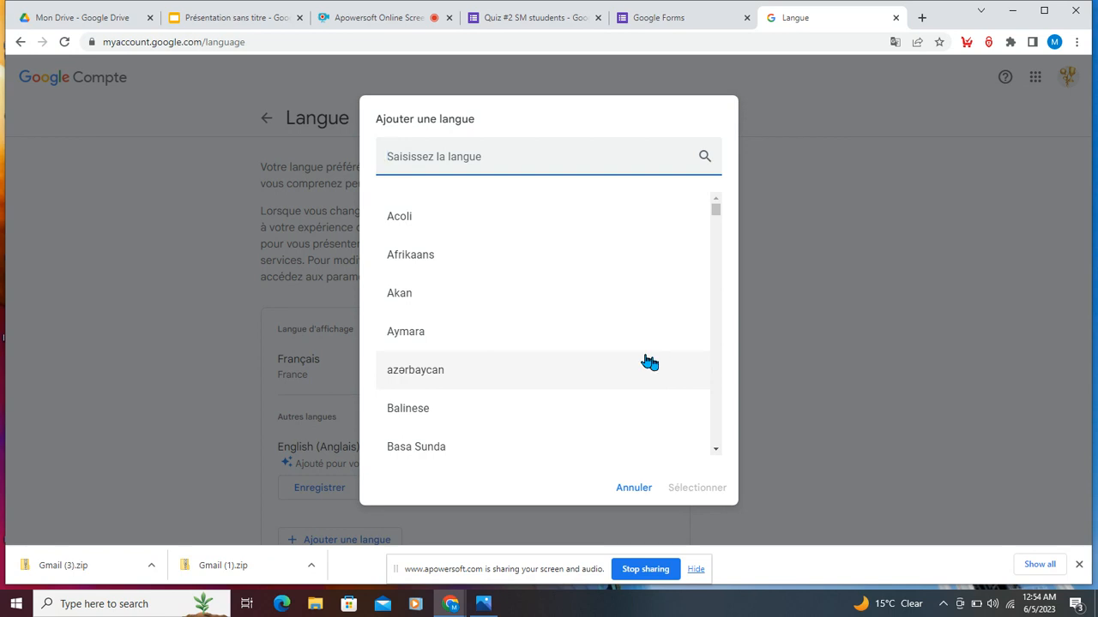
pyautogui.write('en')
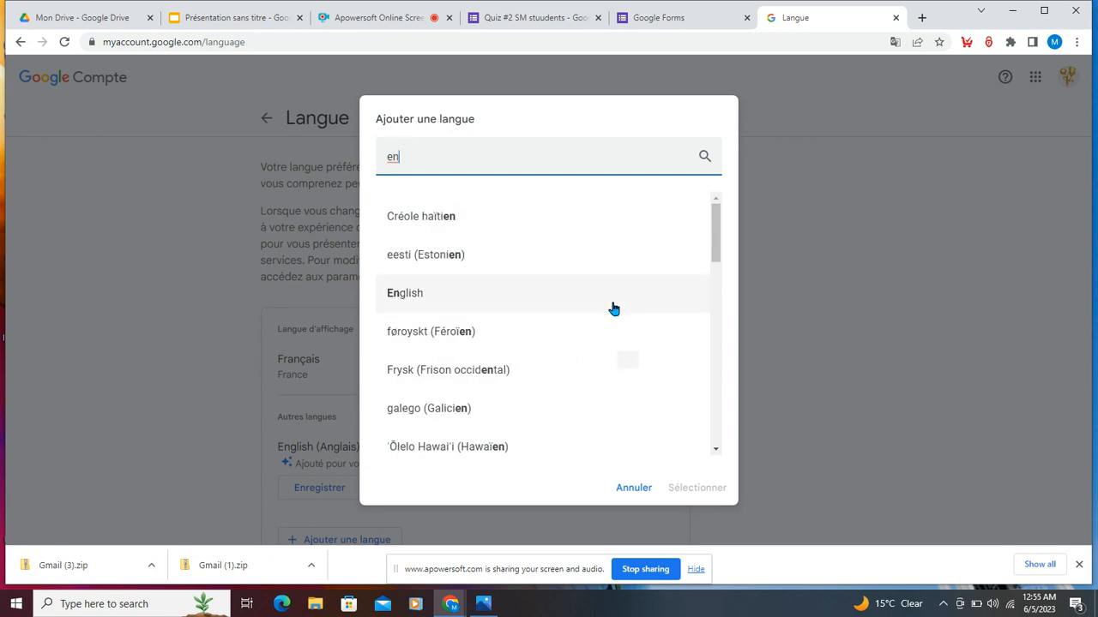
pyautogui.click(614, 294)
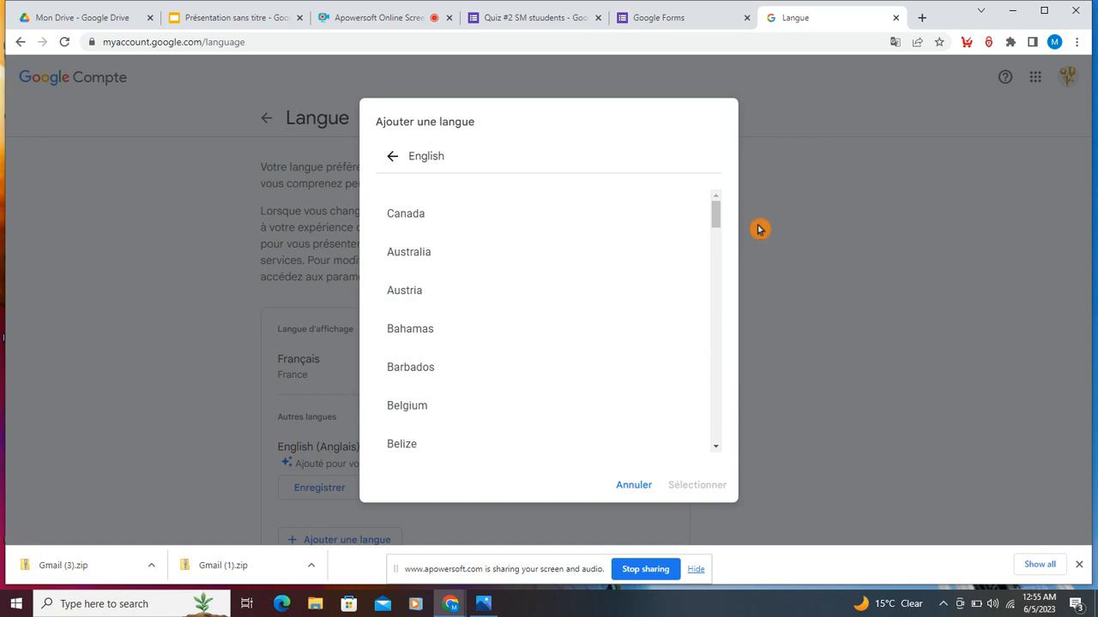
pyautogui.moveTo(716, 215); pyautogui.dragTo(712, 422)
pyautogui.click(571, 384)
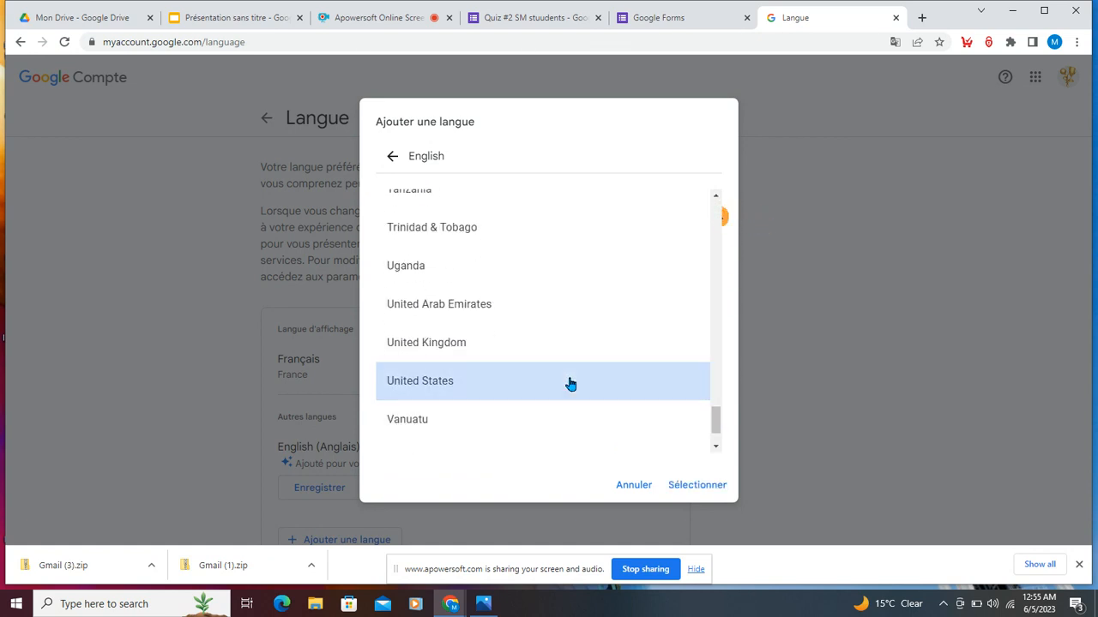
pyautogui.click(686, 483)
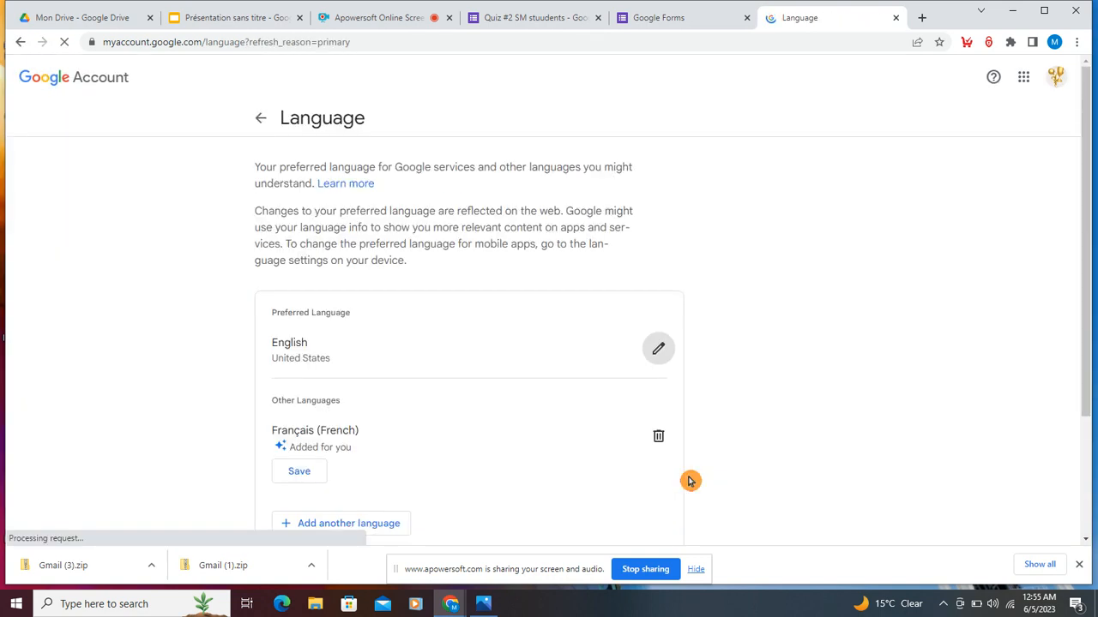
pyautogui.scroll(-2, 690, 482)
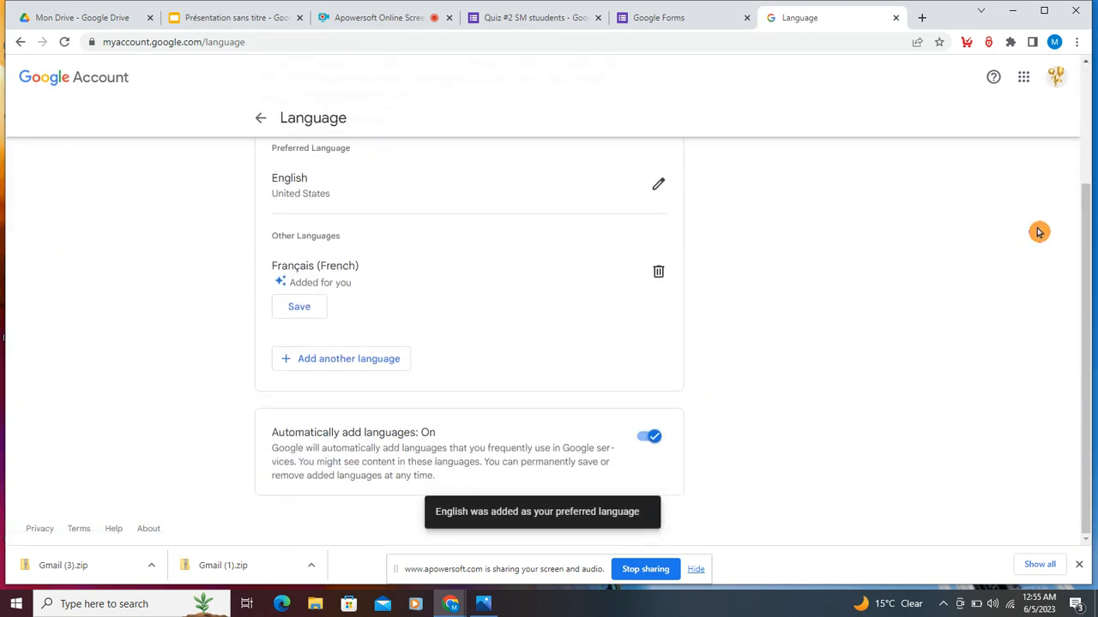
# - Reopen the Google Forms home page from the language page's list of Google apps
pyautogui.click(1026, 79)
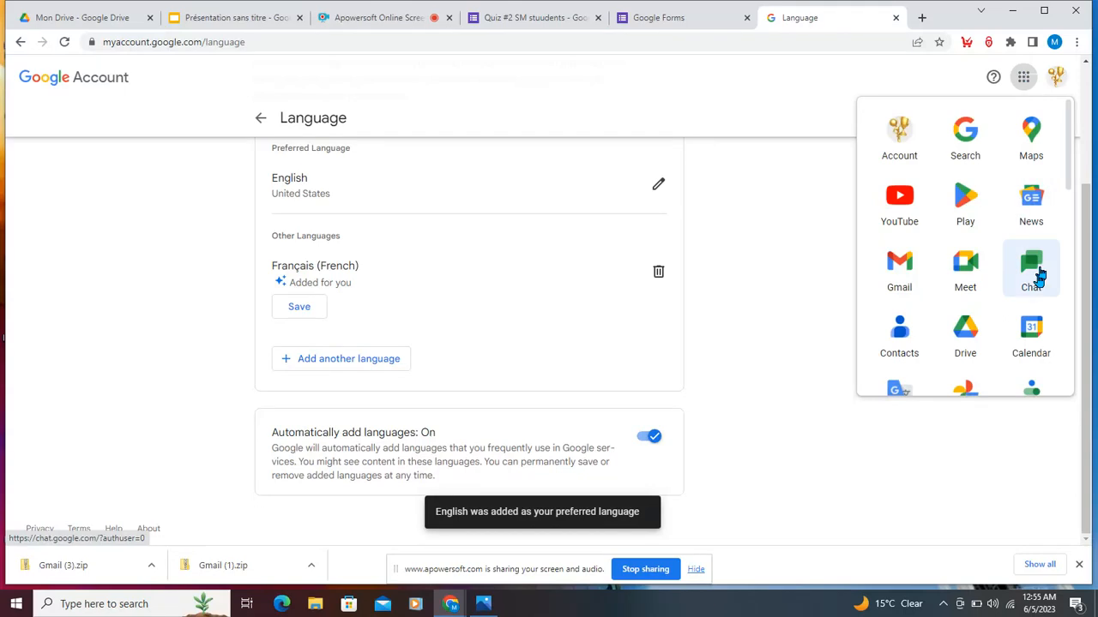
pyautogui.scroll(-3, 997, 307)
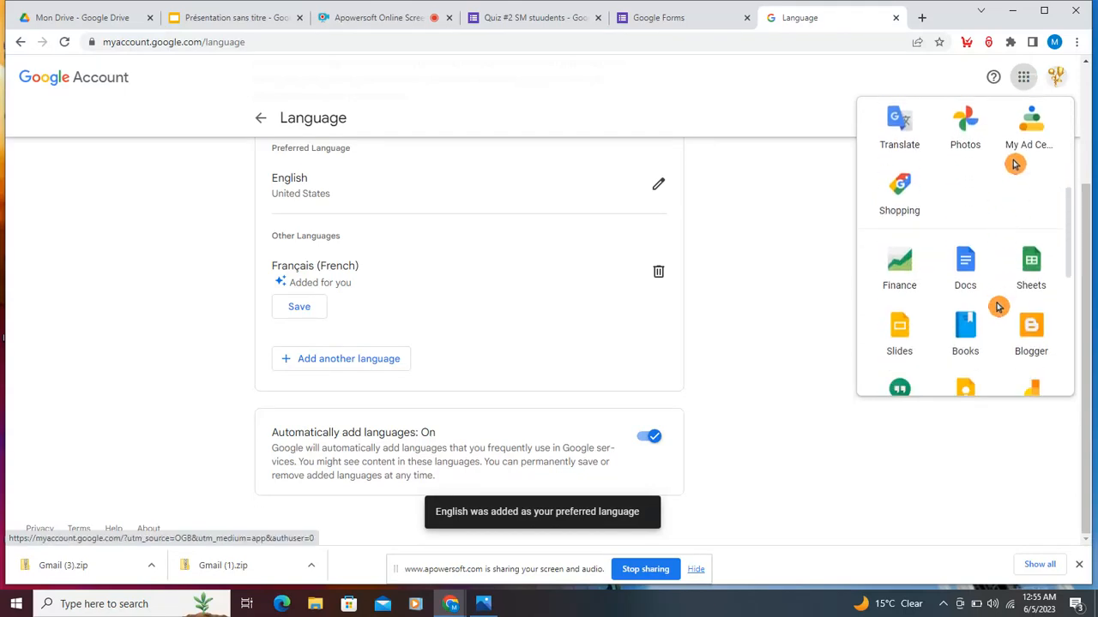
pyautogui.scroll(-5, 985, 273)
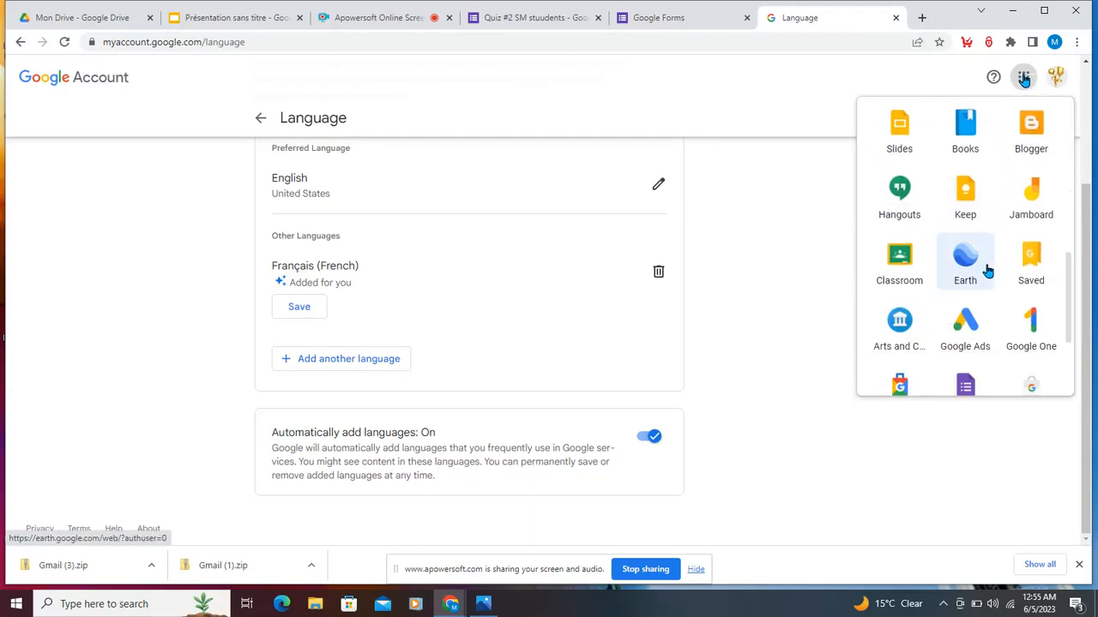
pyautogui.click(964, 250)
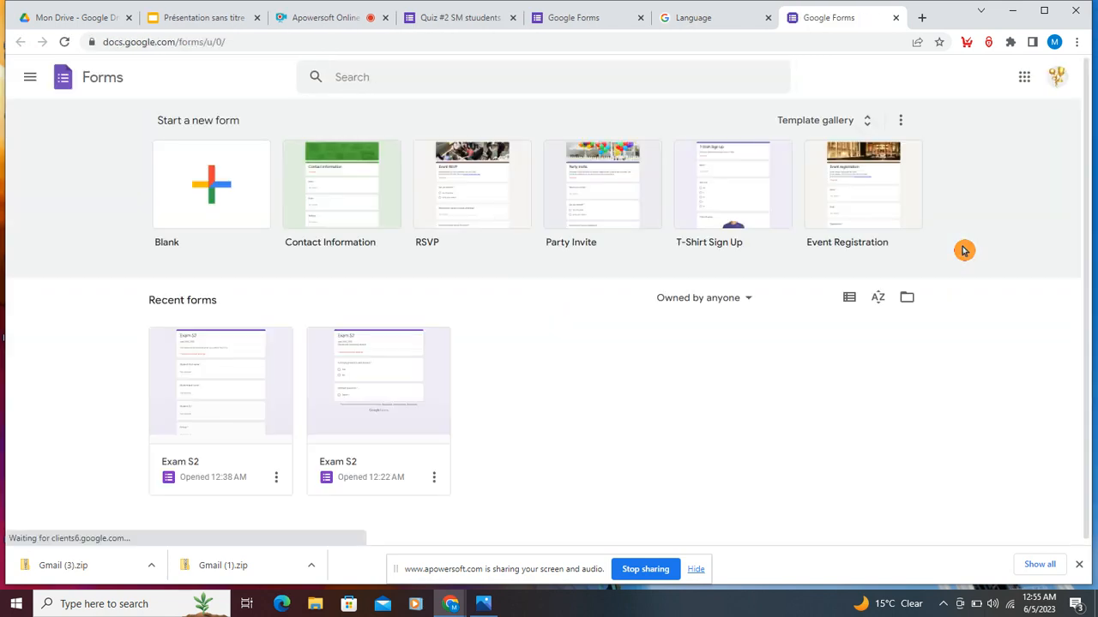
pyautogui.click(171, 257)
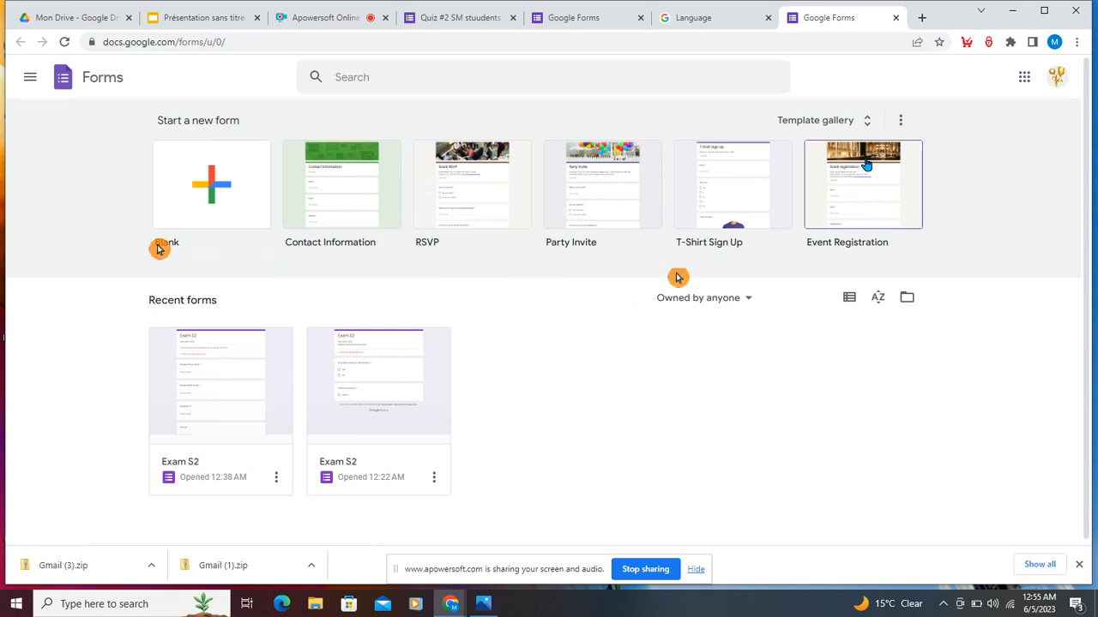
pyautogui.click(821, 123)
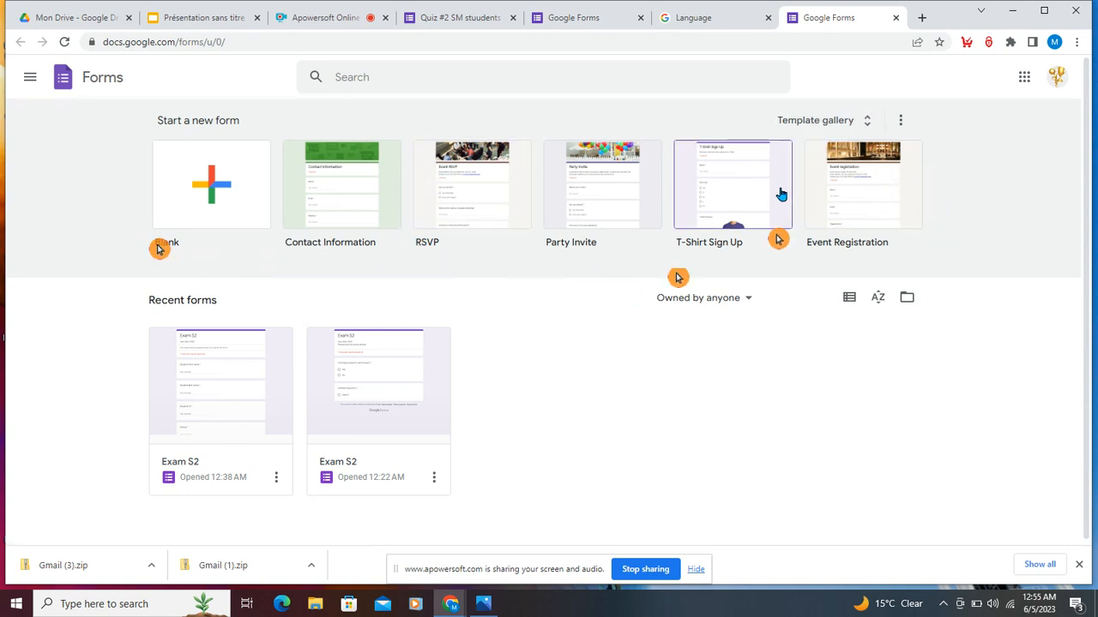
# - Create a blank form, name it "Exam S2" and apply the same name as the form's title
pyautogui.click(210, 186)
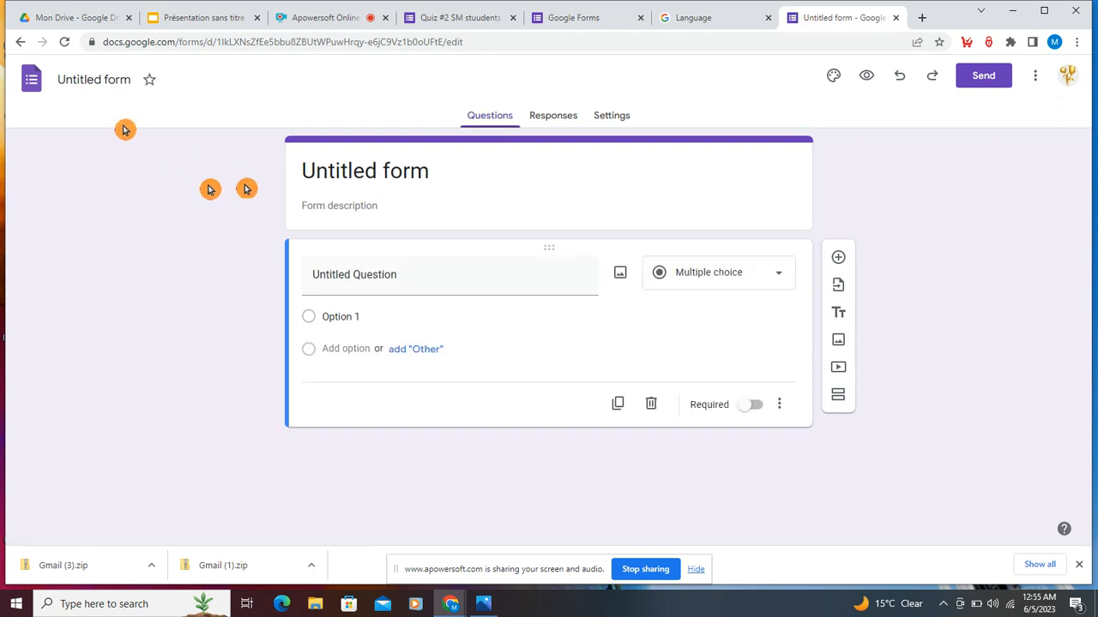
pyautogui.click(77, 83)
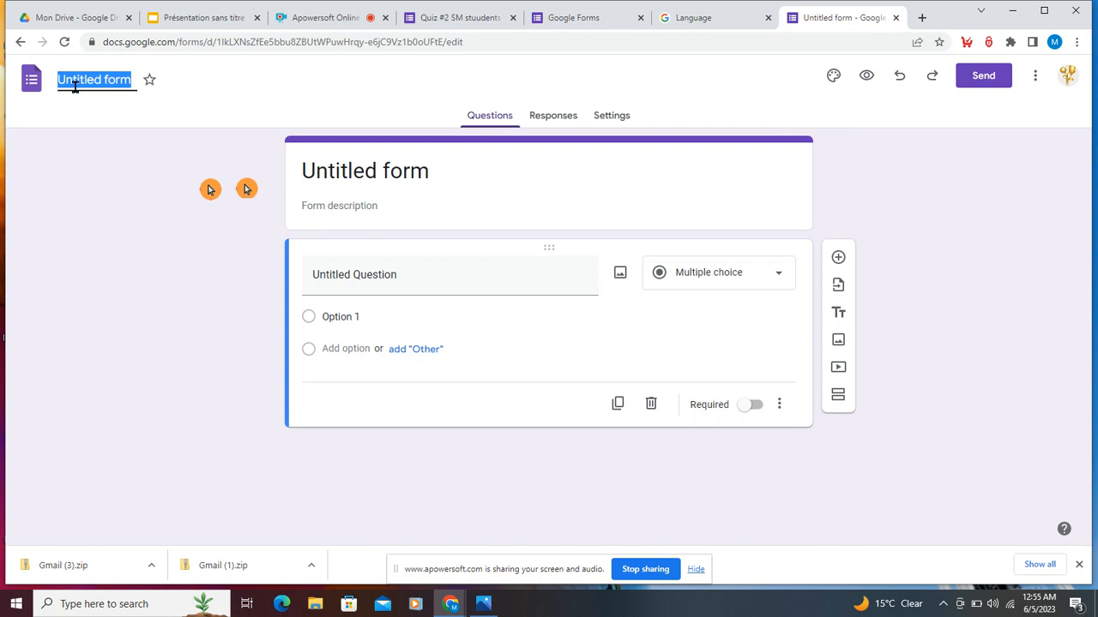
pyautogui.write('Exam S2')
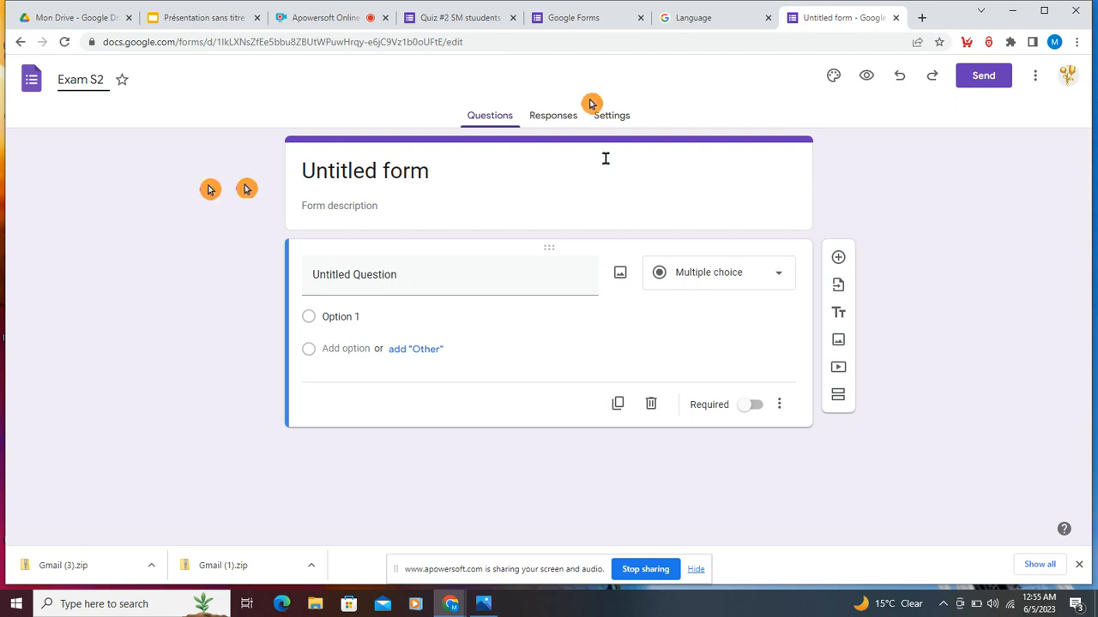
pyautogui.click(363, 171)
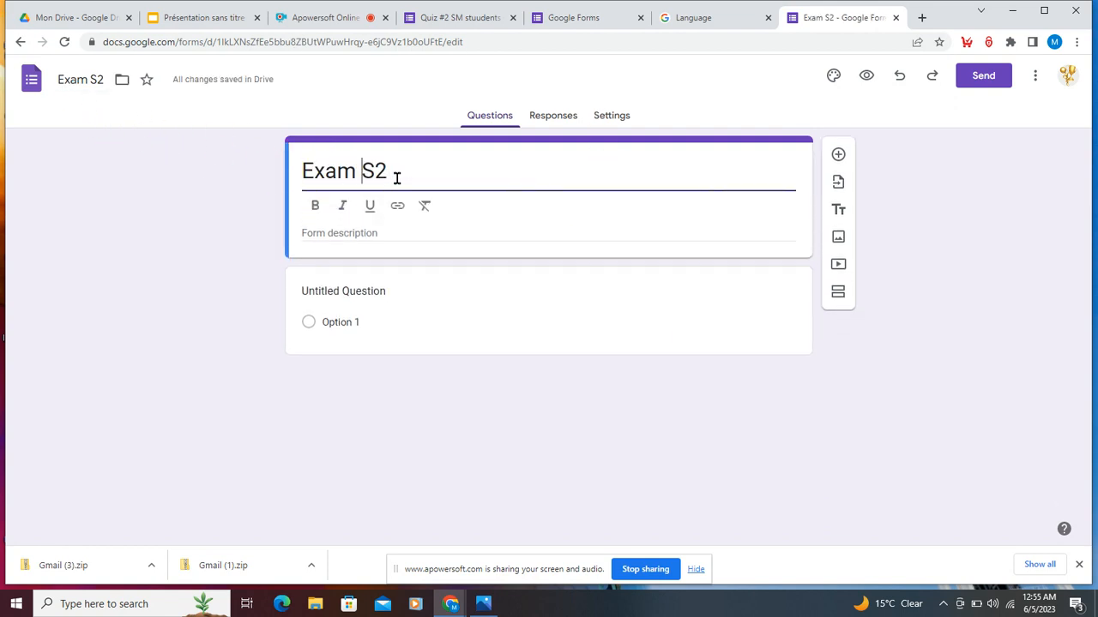
# - Enter "June 26th, 2023." as the form description
pyautogui.click(390, 237)
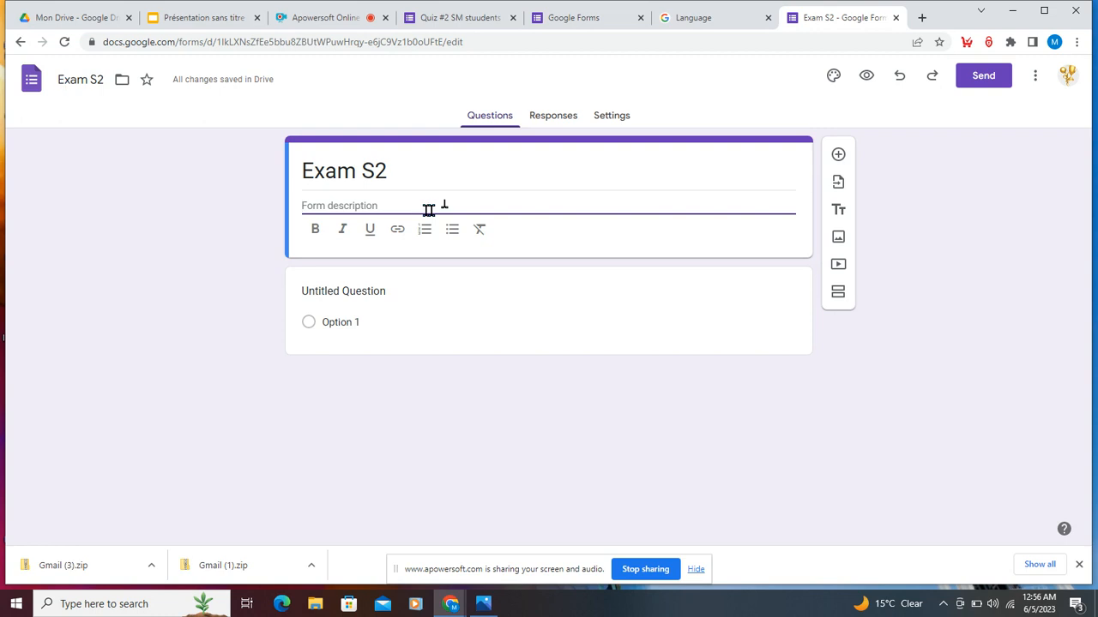
pyautogui.write('J')
pyautogui.click(432, 213)
pyautogui.write('une 26th, 2023.')
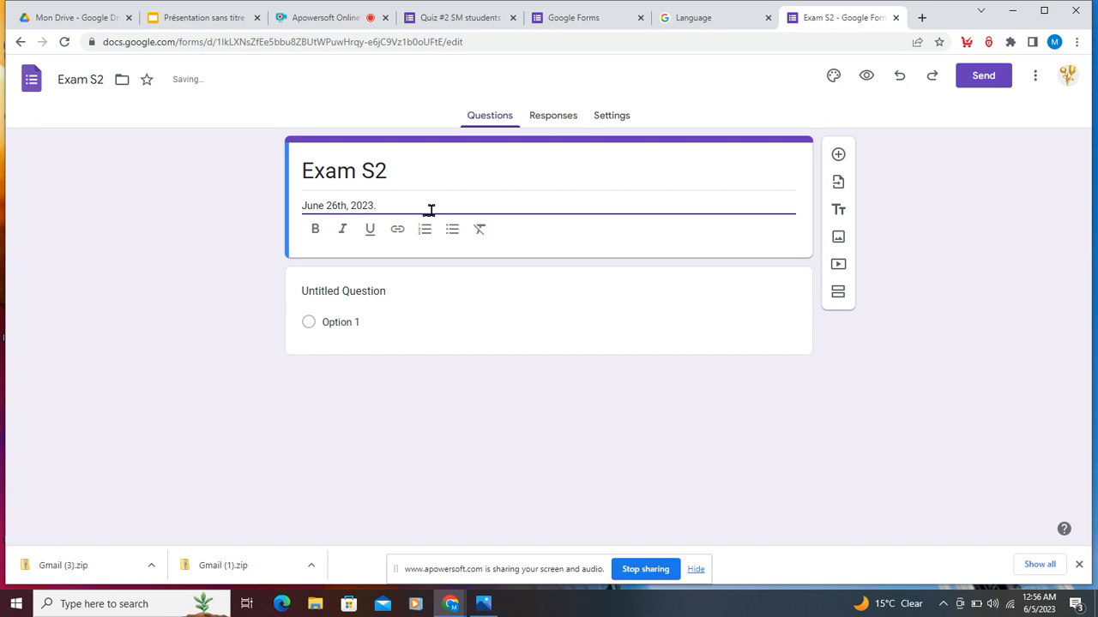
pyautogui.click(433, 214)
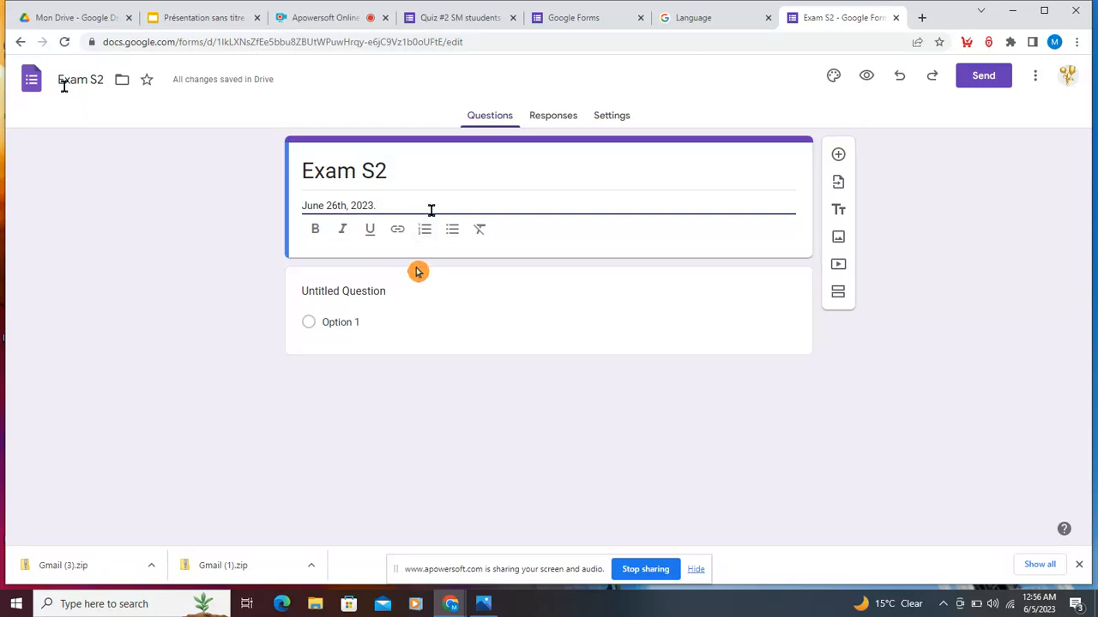
# - Change the form's untitled first question from multiple choice to the Short answer type
pyautogui.click(380, 300)
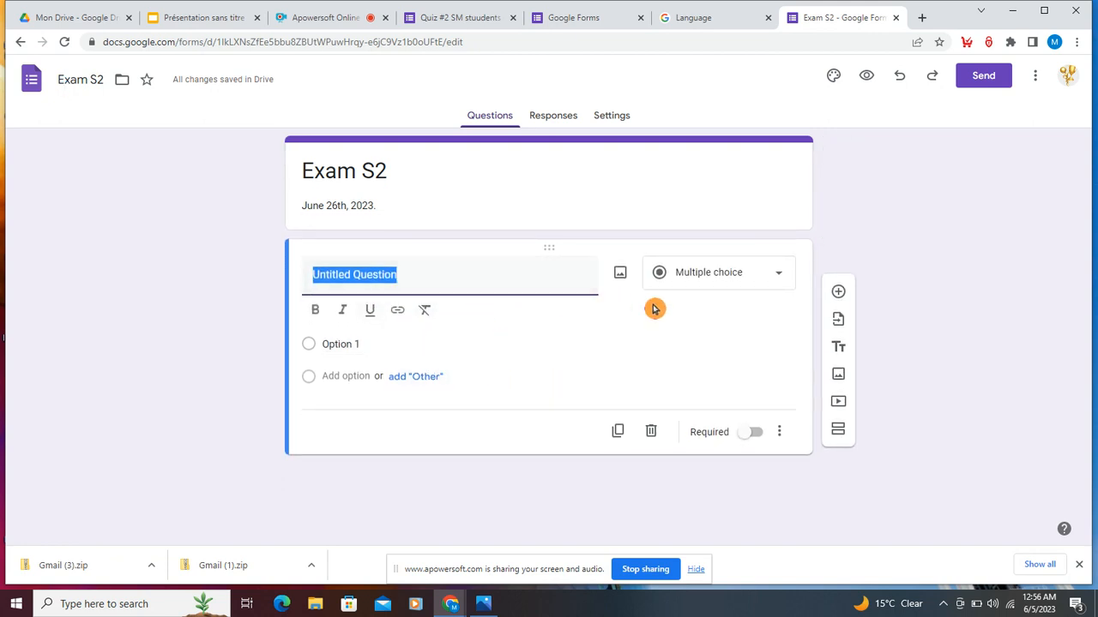
pyautogui.click(781, 280)
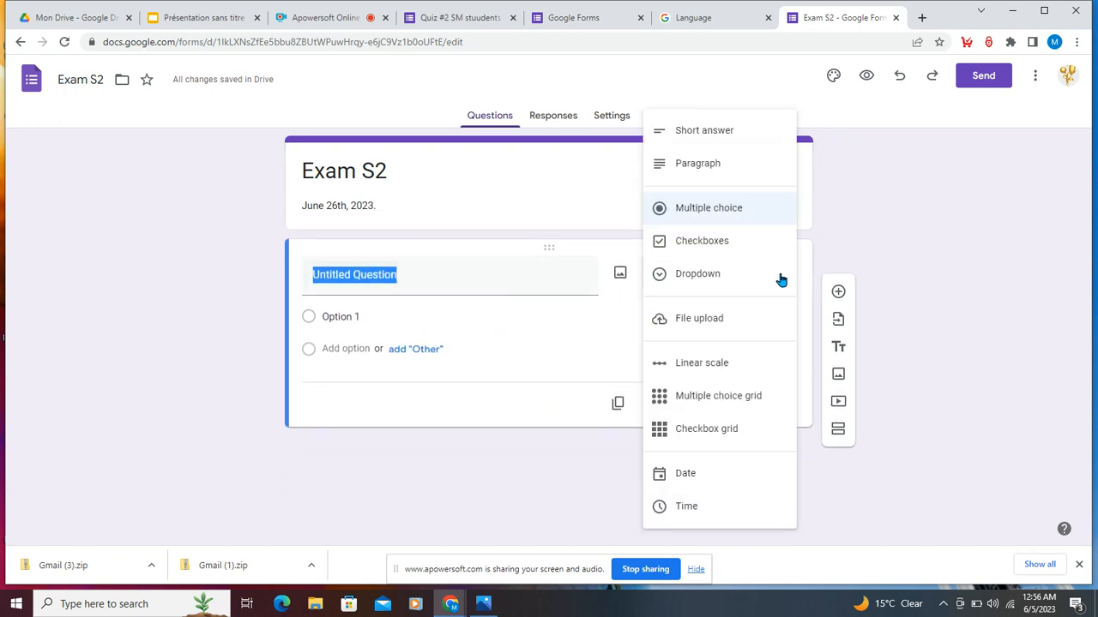
pyautogui.click(708, 137)
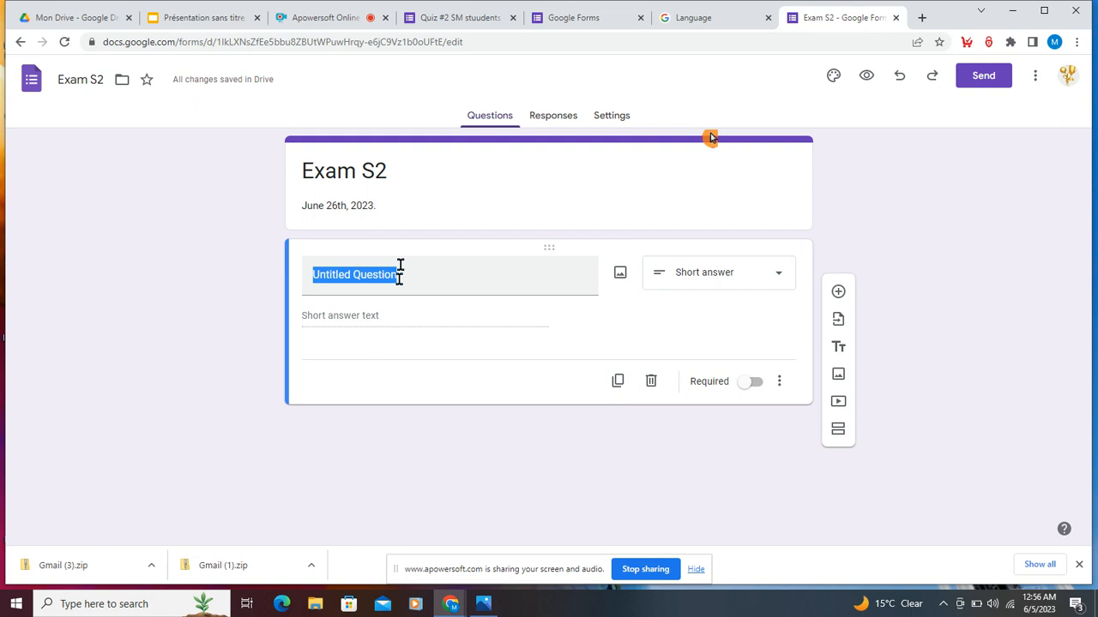
pyautogui.click(719, 272)
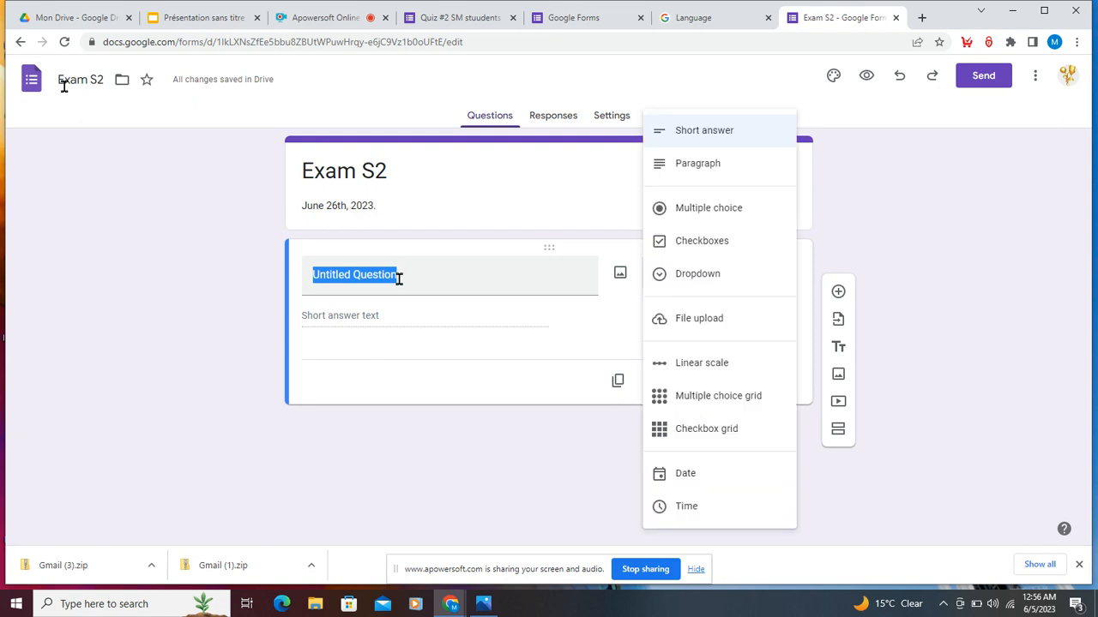
pyautogui.press('Escape')
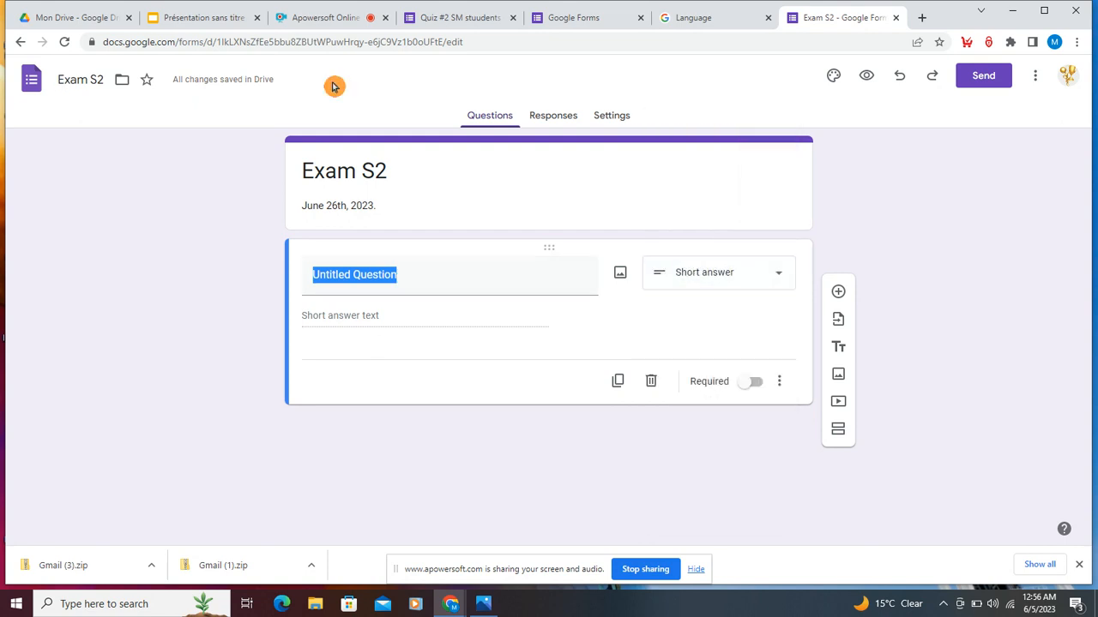
# - Title the first question "Student first name"
pyautogui.write('S')
pyautogui.click(495, 296)
pyautogui.write('tudent ')
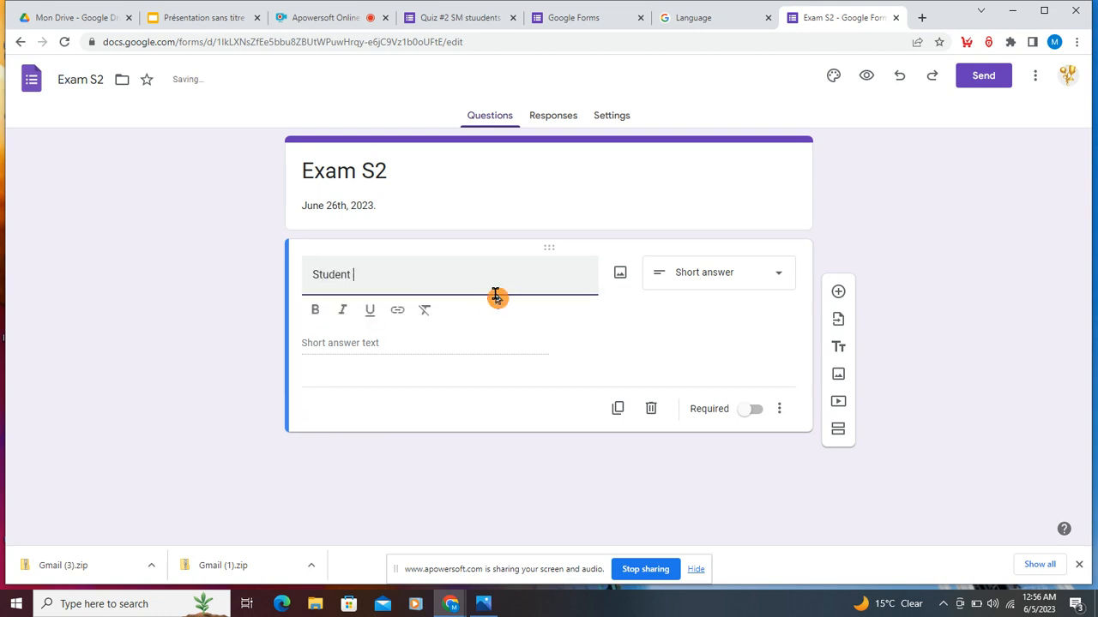
pyautogui.write('fir')
pyautogui.click(496, 296)
pyautogui.write('st name')
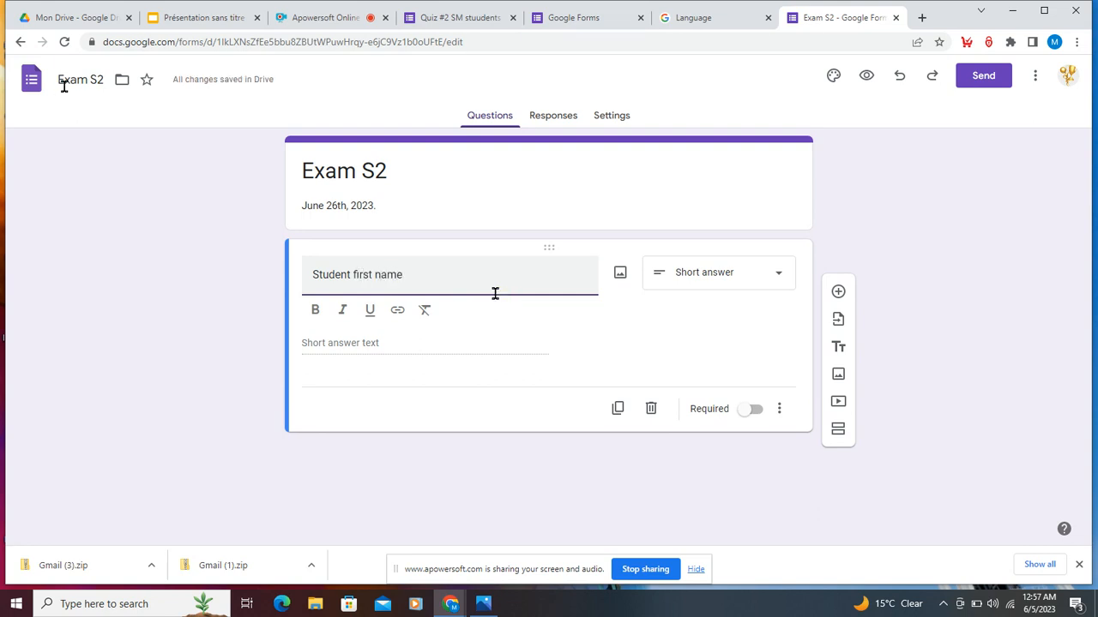
# - Keep the "Student first name" question as Short answer and make it required
pyautogui.click(697, 303)
pyautogui.click(799, 286)
pyautogui.click(767, 277)
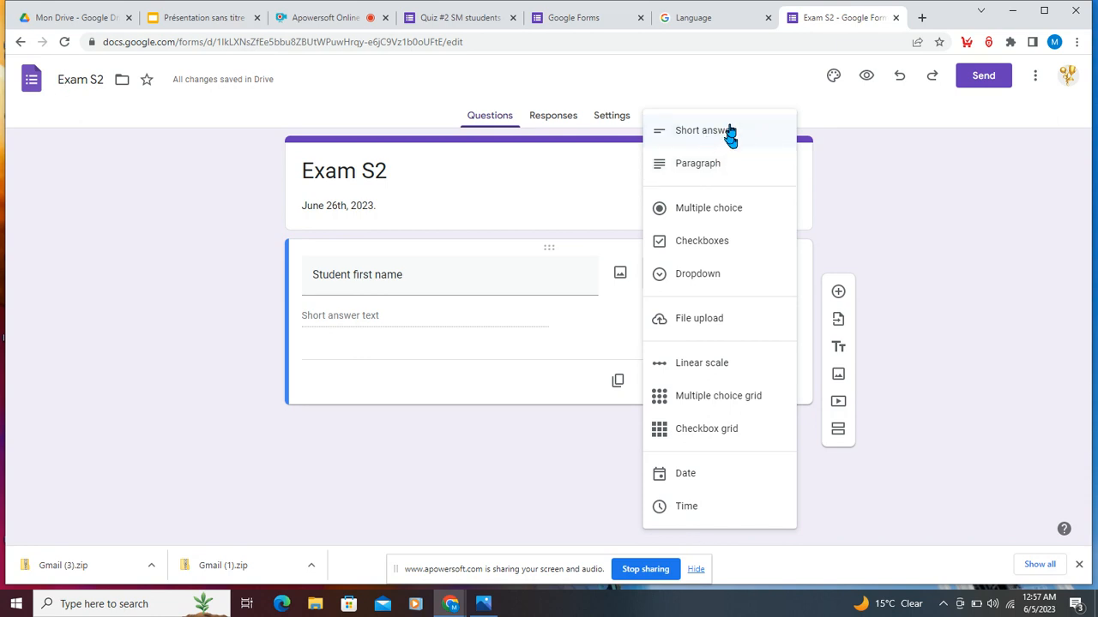
pyautogui.click(569, 330)
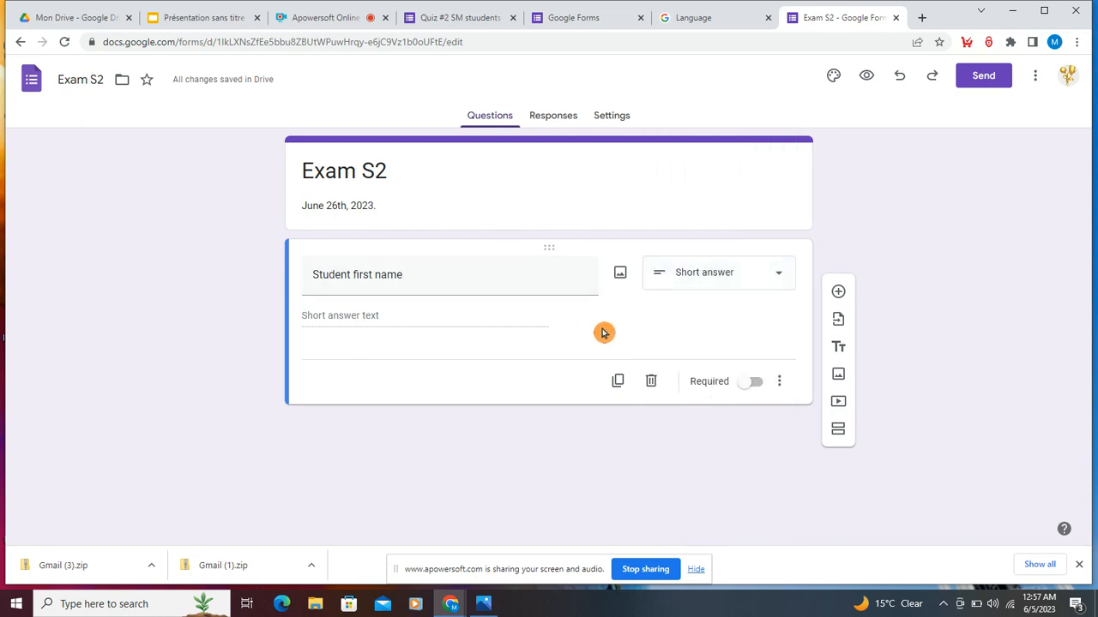
pyautogui.click(749, 386)
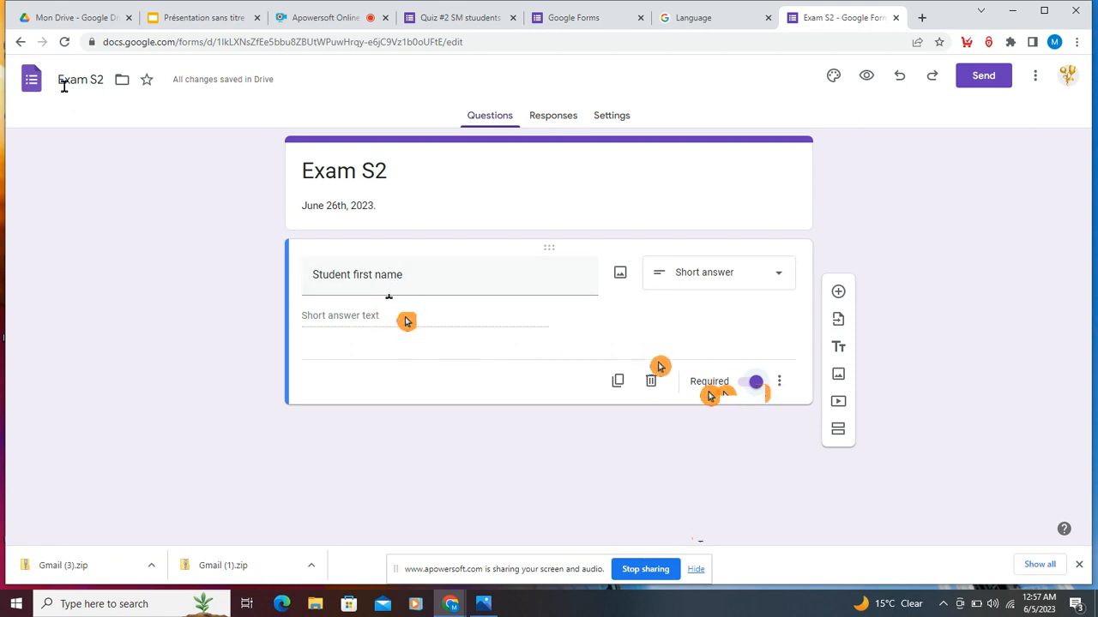
# - Add a second short-answer question titled "Student last name" and make it required
pyautogui.click(839, 292)
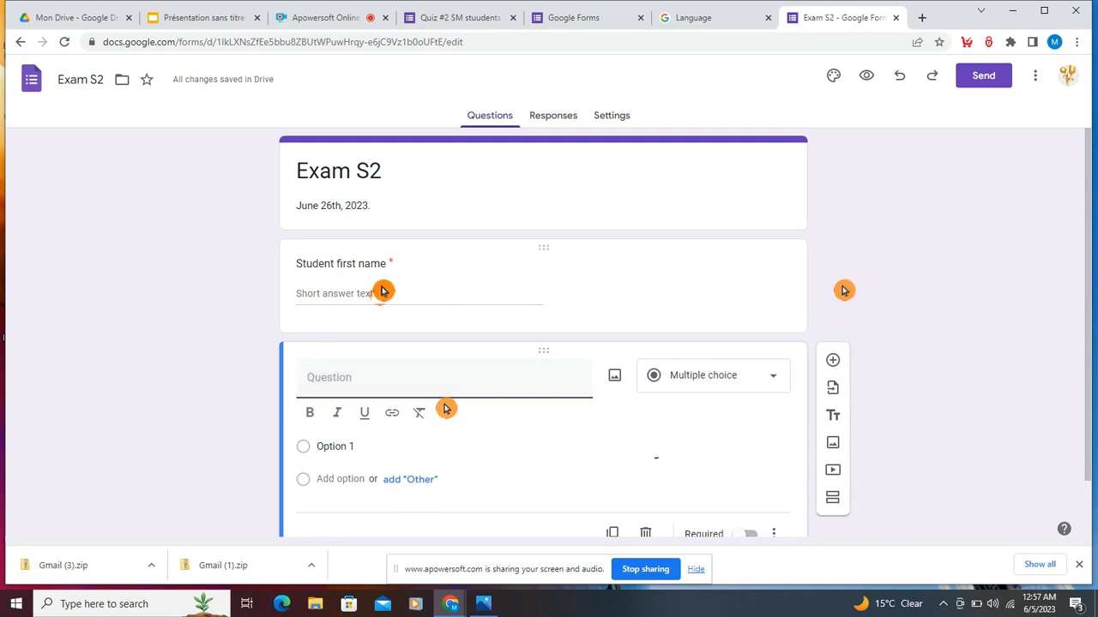
pyautogui.write('Student')
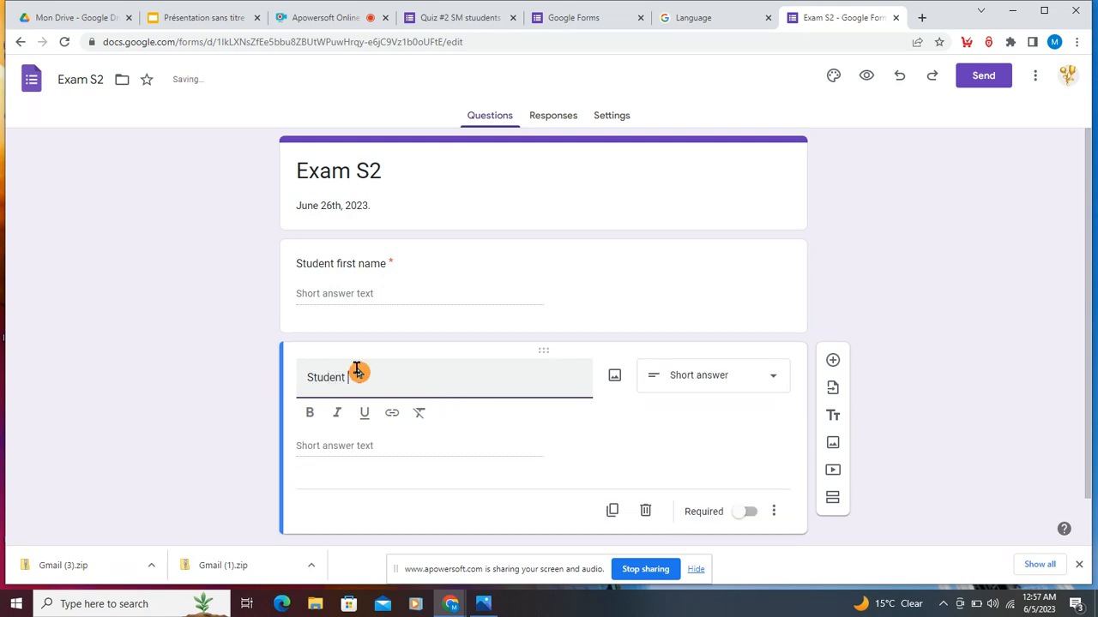
pyautogui.write(' last name')
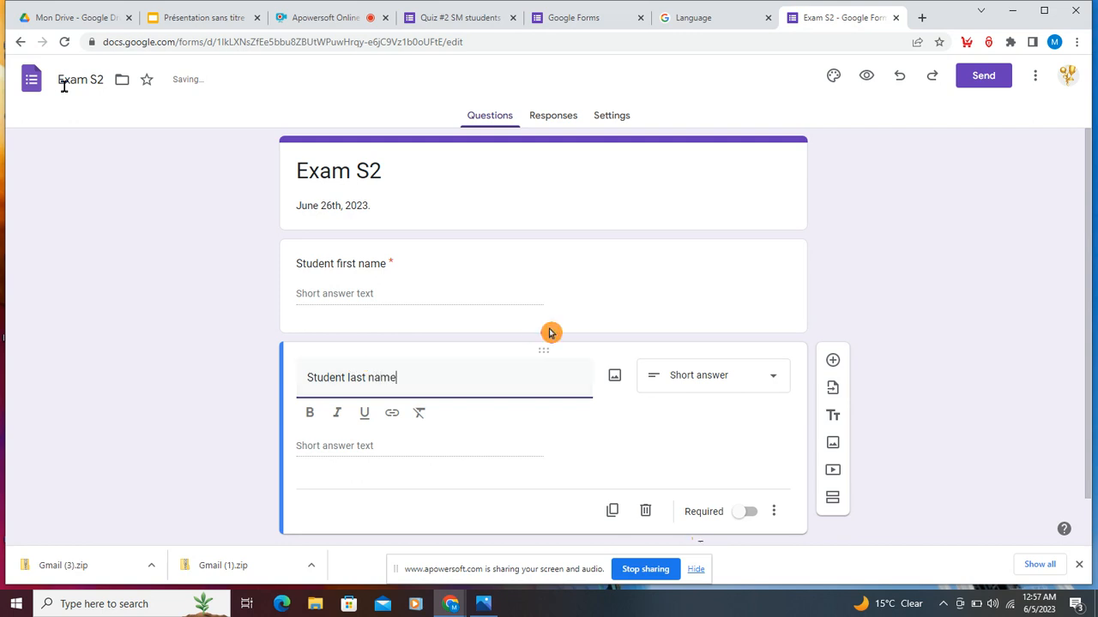
pyautogui.click(749, 512)
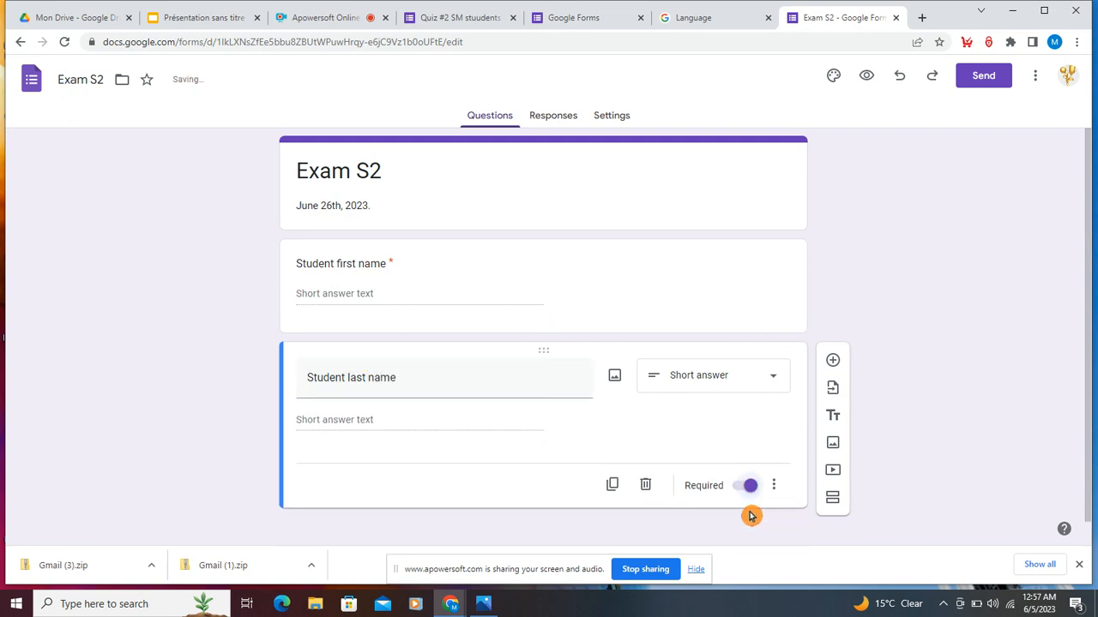
# - Add a third short-answer question titled "Student ID" and make it required
pyautogui.click(833, 360)
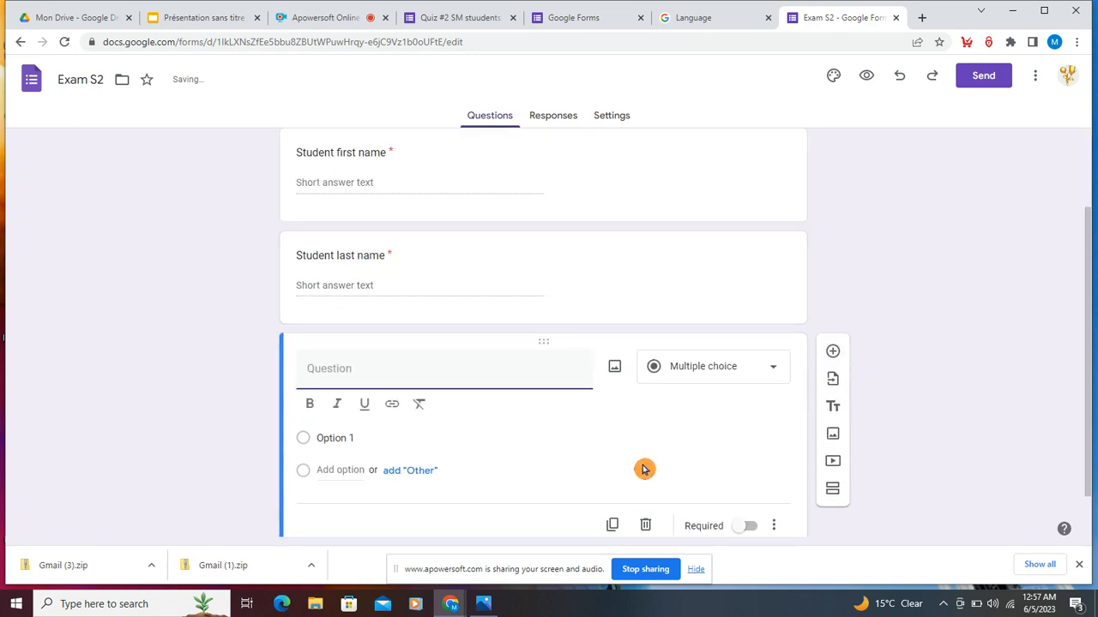
pyautogui.write('Student ID')
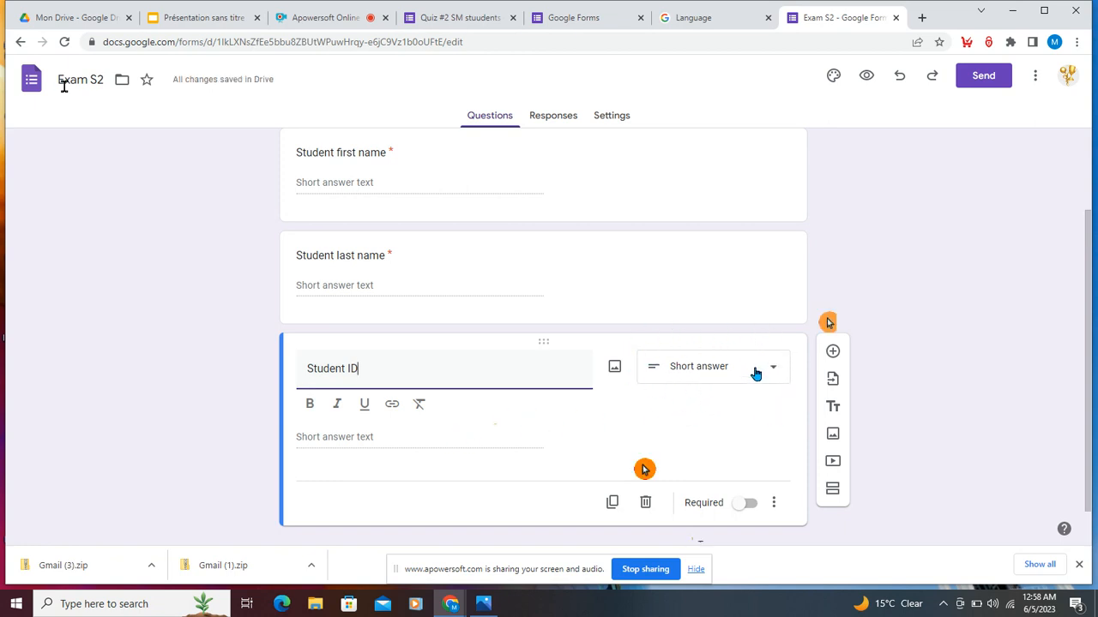
pyautogui.scroll(-1, 743, 431)
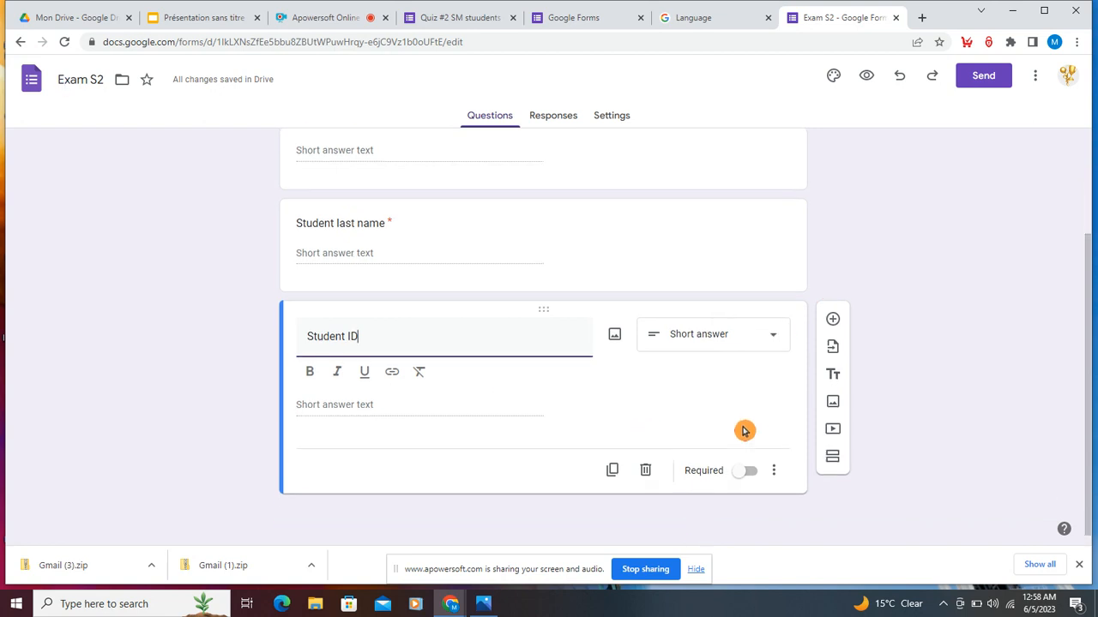
pyautogui.click(746, 472)
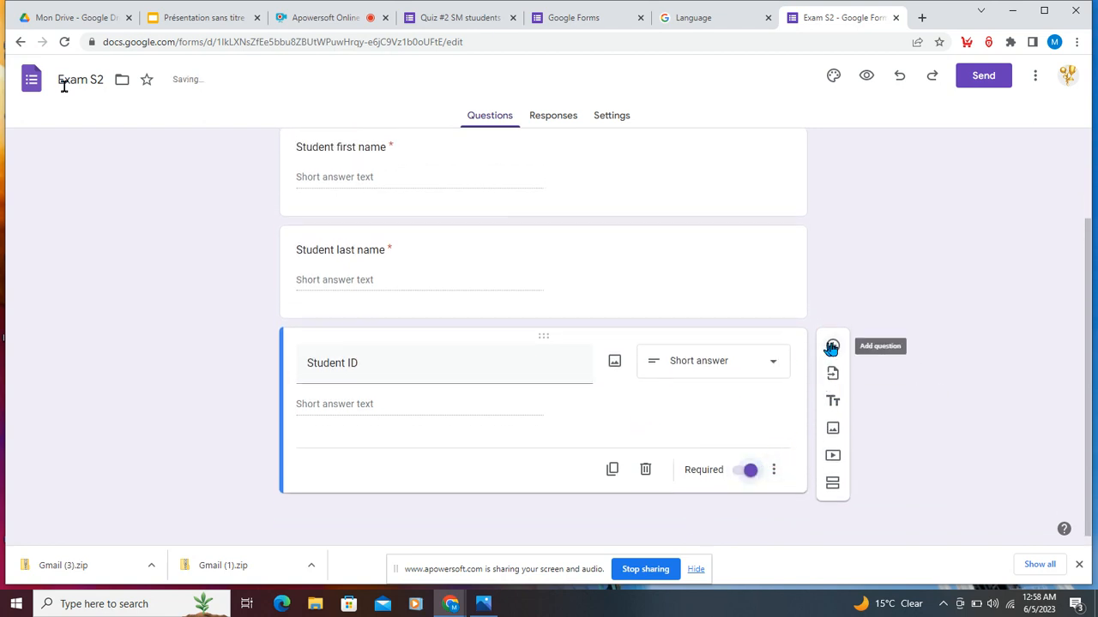
# - Add a fourth question titled "Section" below the "Student ID" question
pyautogui.click(831, 347)
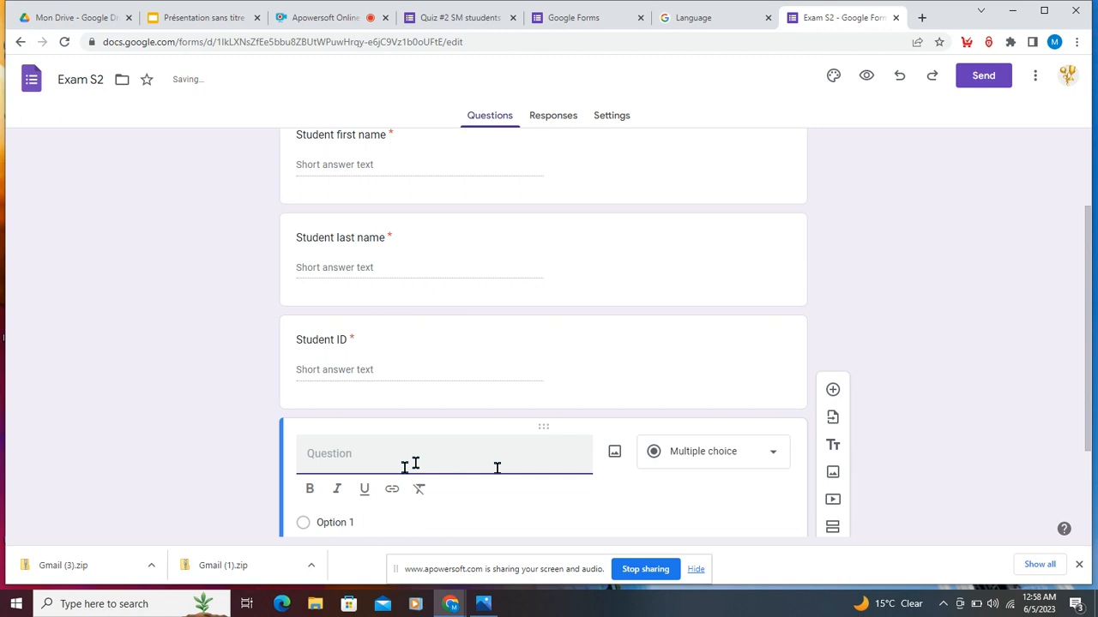
pyautogui.write('Secti')
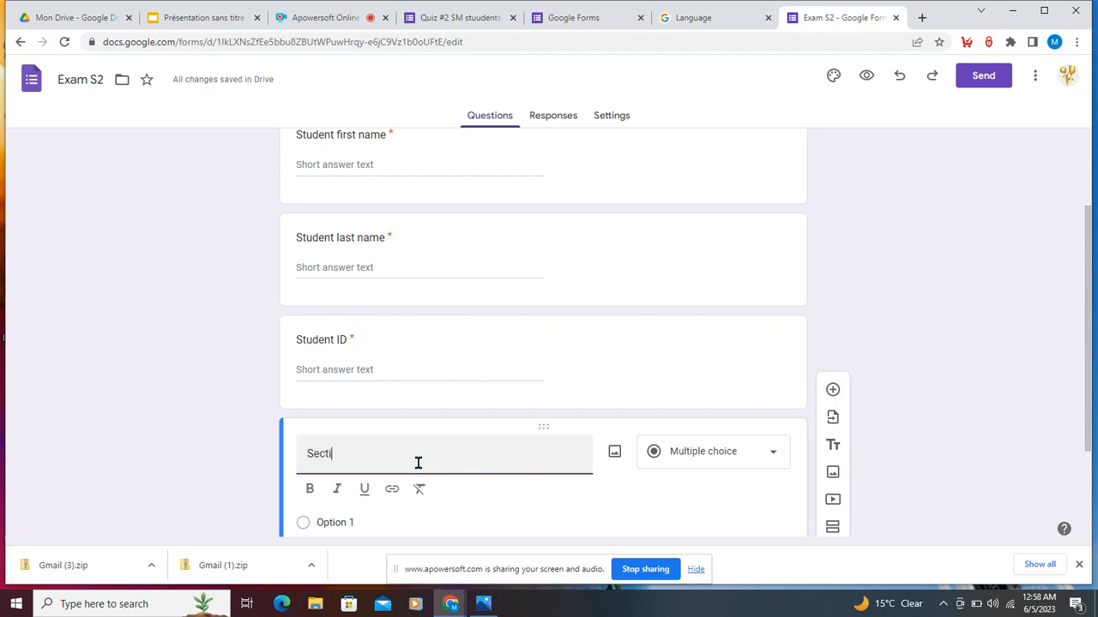
pyautogui.write('on')
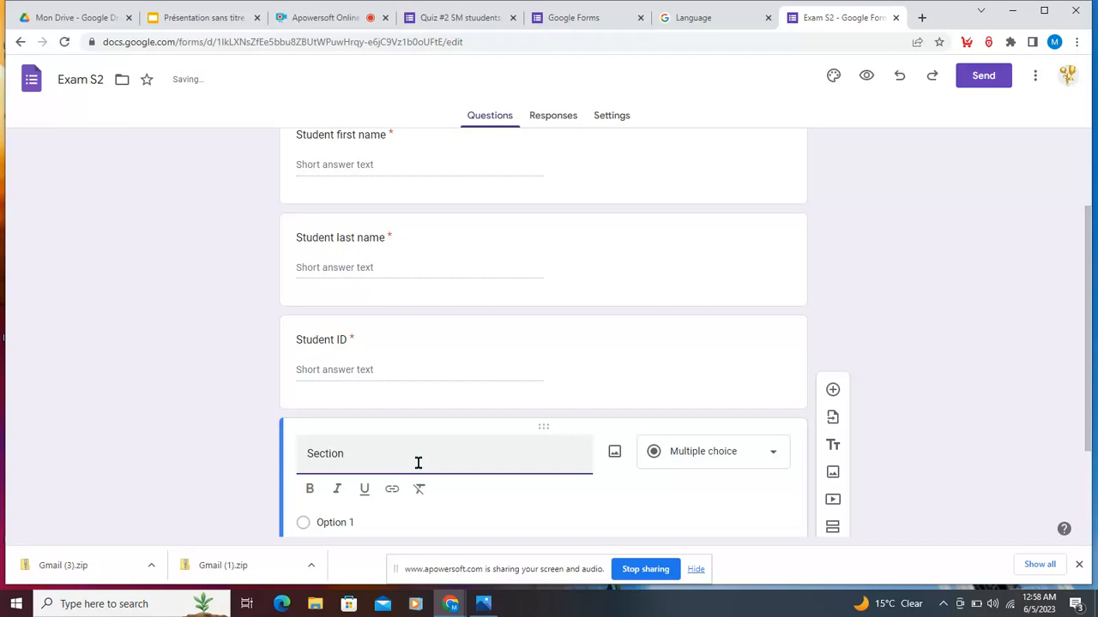
# - Turn the "Section" question into a linear scale from 1 to 4 and make it required
pyautogui.click(717, 457)
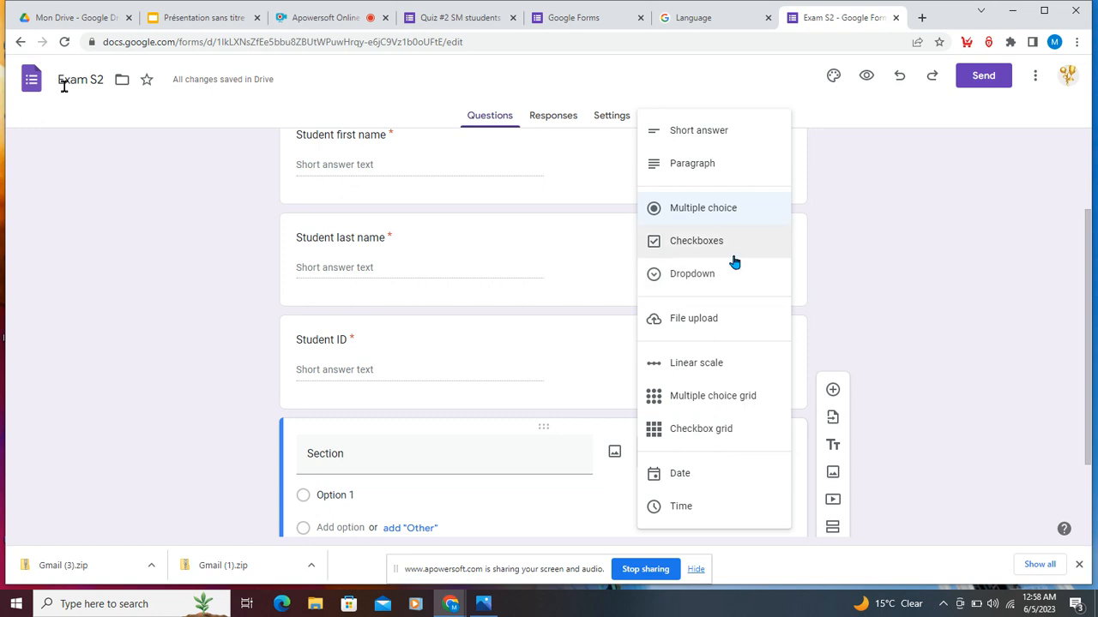
pyautogui.click(731, 361)
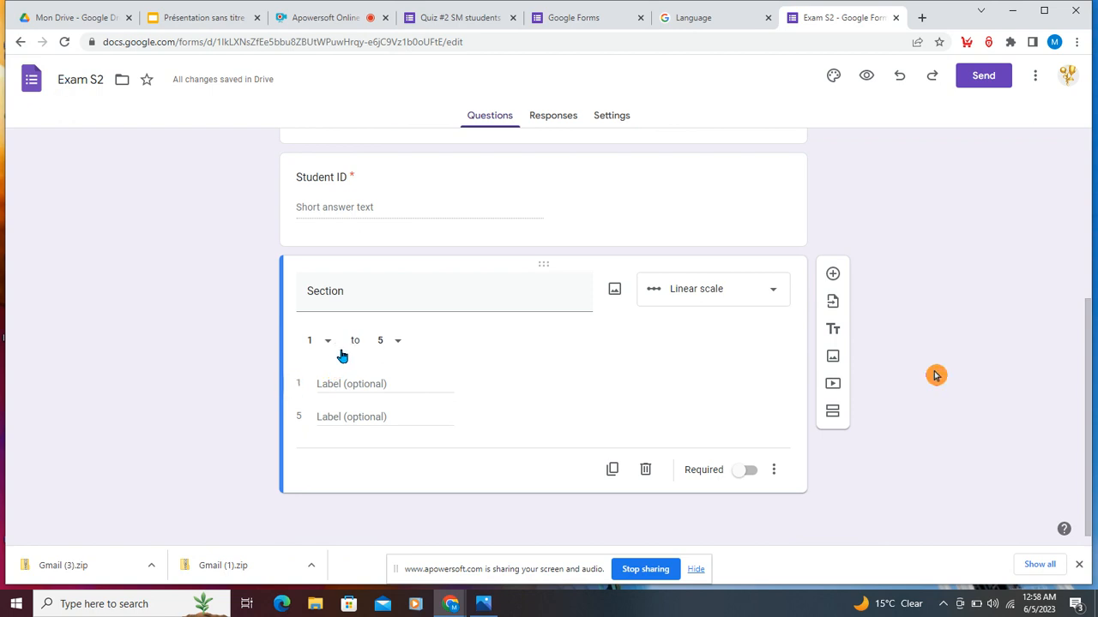
pyautogui.click(397, 342)
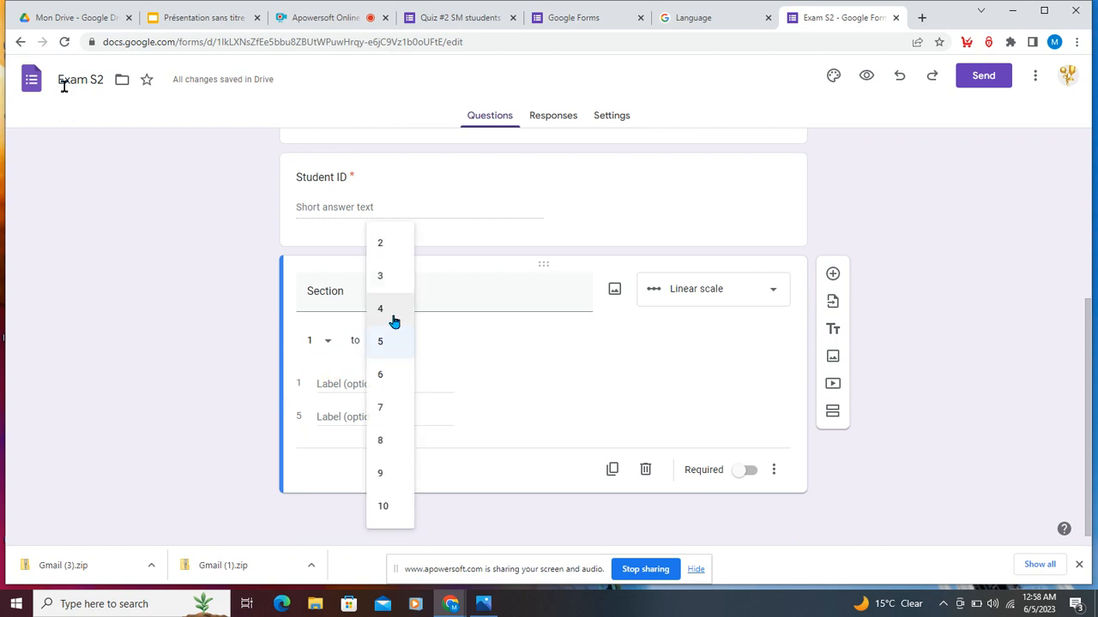
pyautogui.click(392, 310)
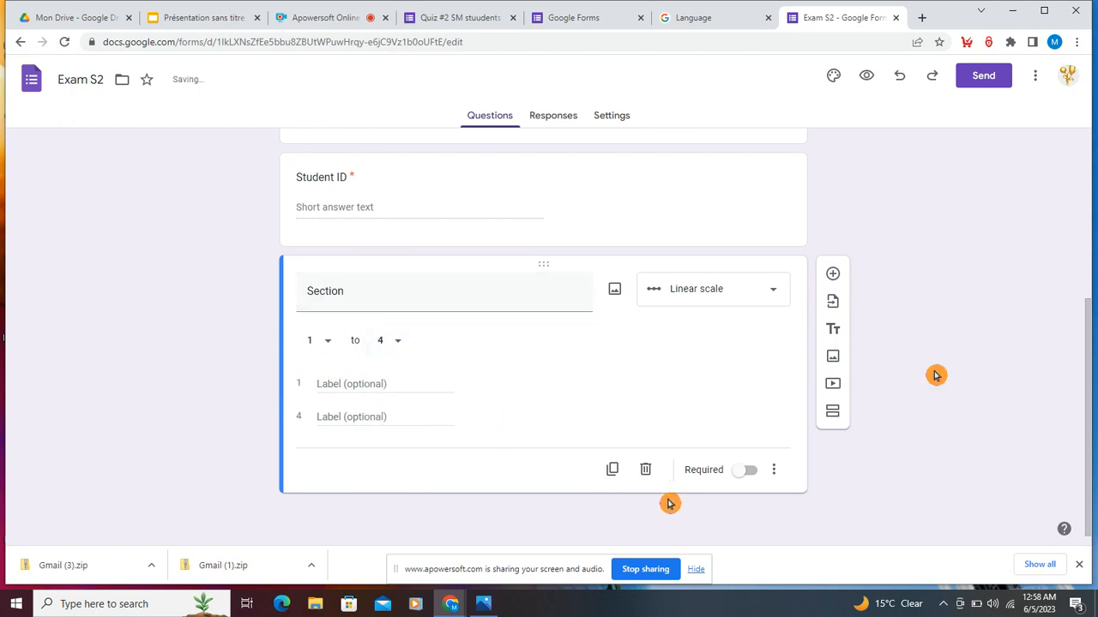
pyautogui.click(745, 471)
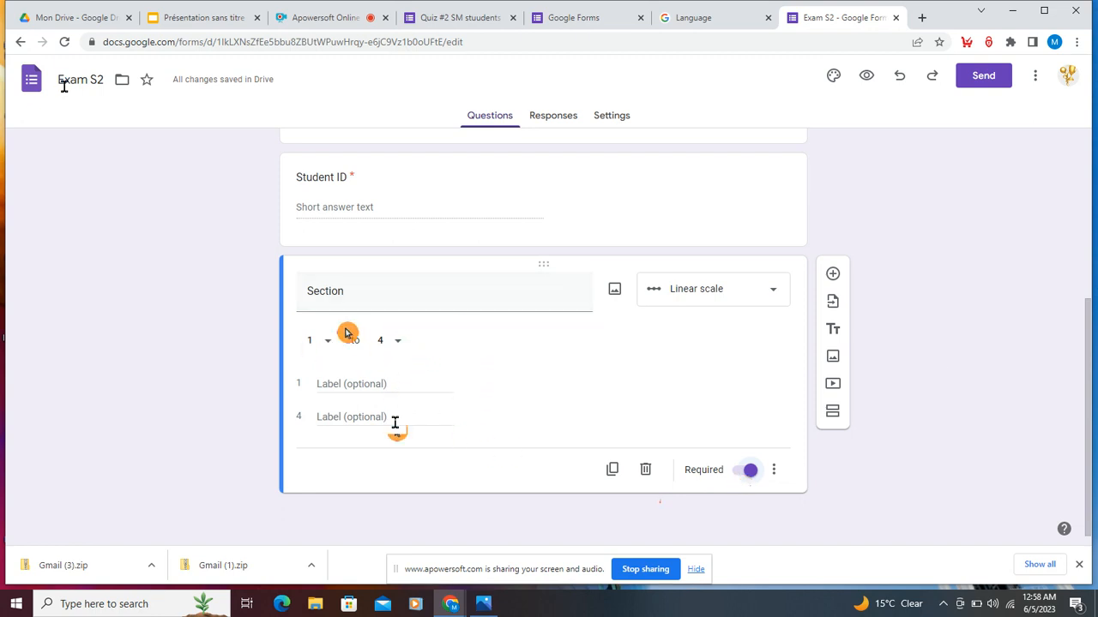
# - Add a new form section after the "Section" question
pyautogui.scroll(2, 479, 442)
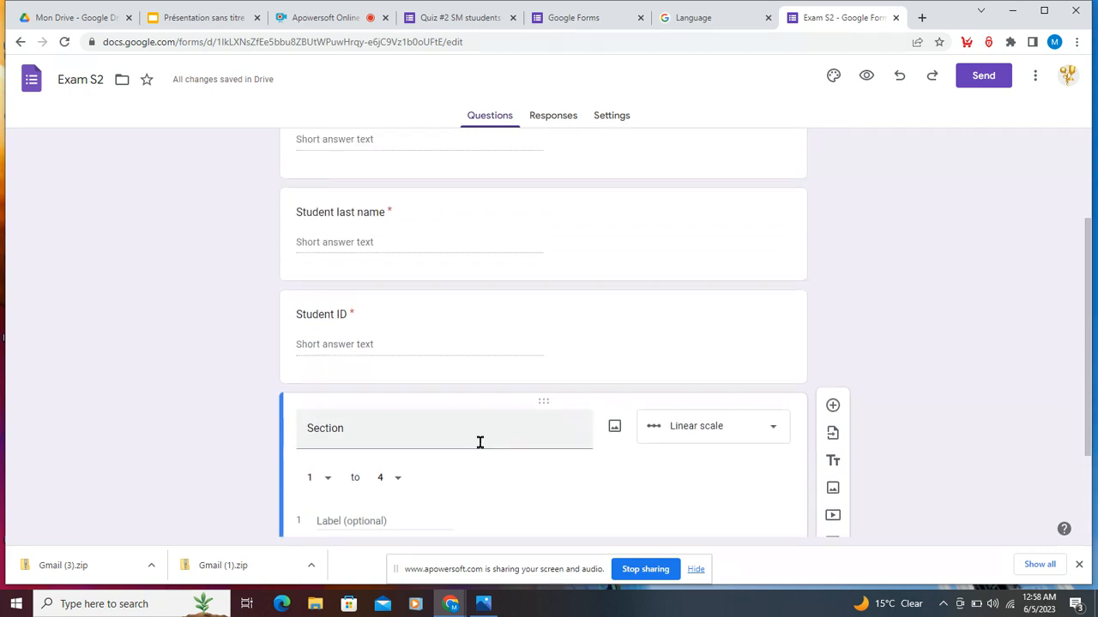
pyautogui.scroll(-2, 479, 441)
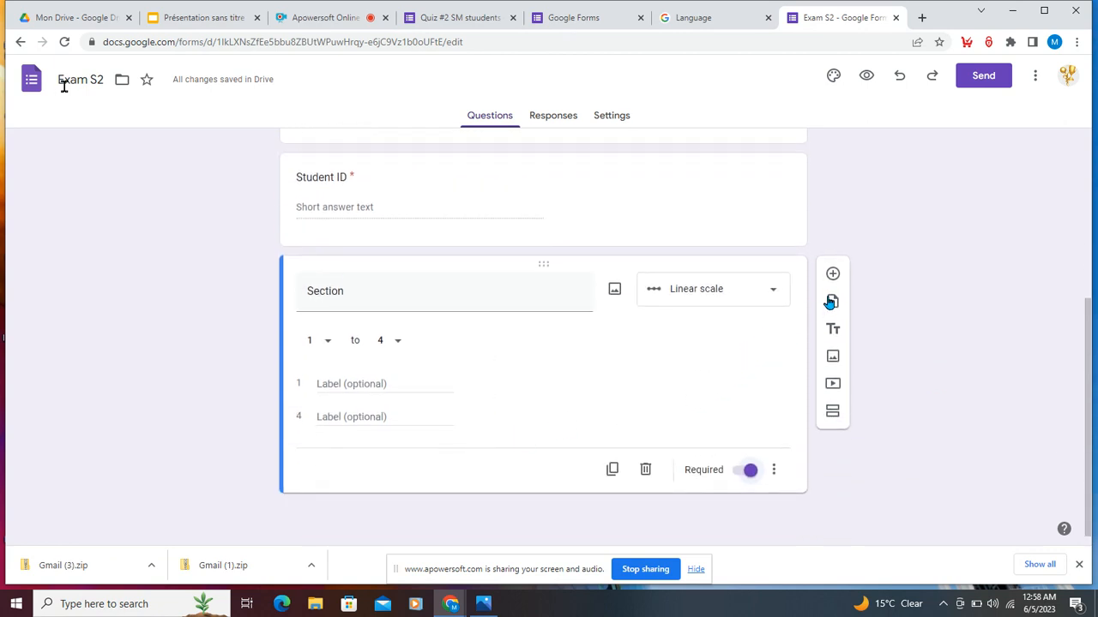
pyautogui.click(833, 412)
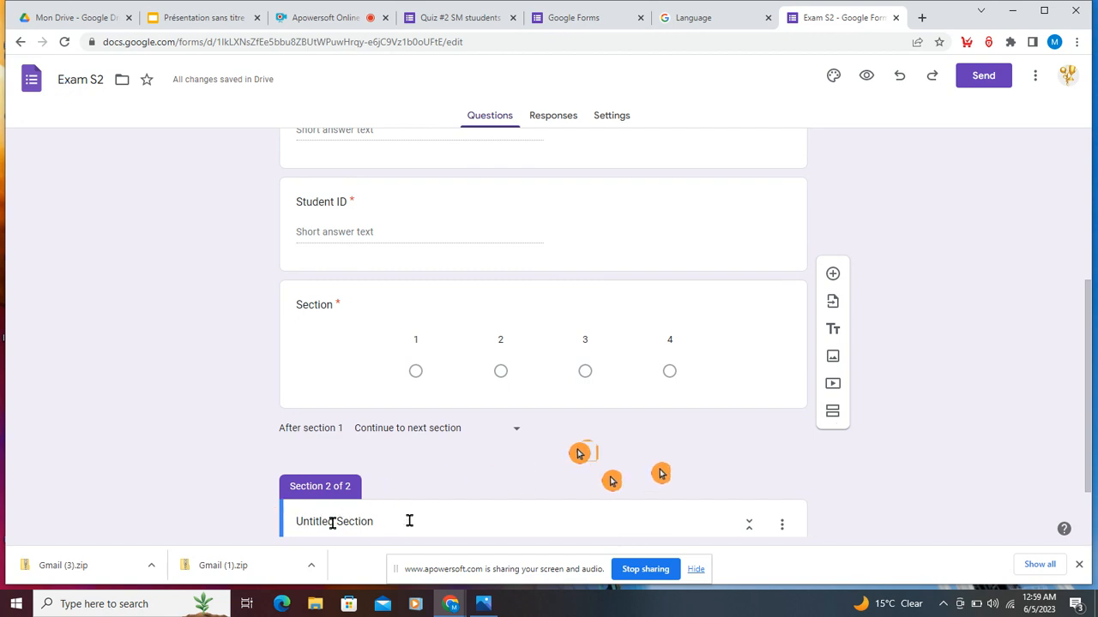
pyautogui.scroll(-1, 424, 521)
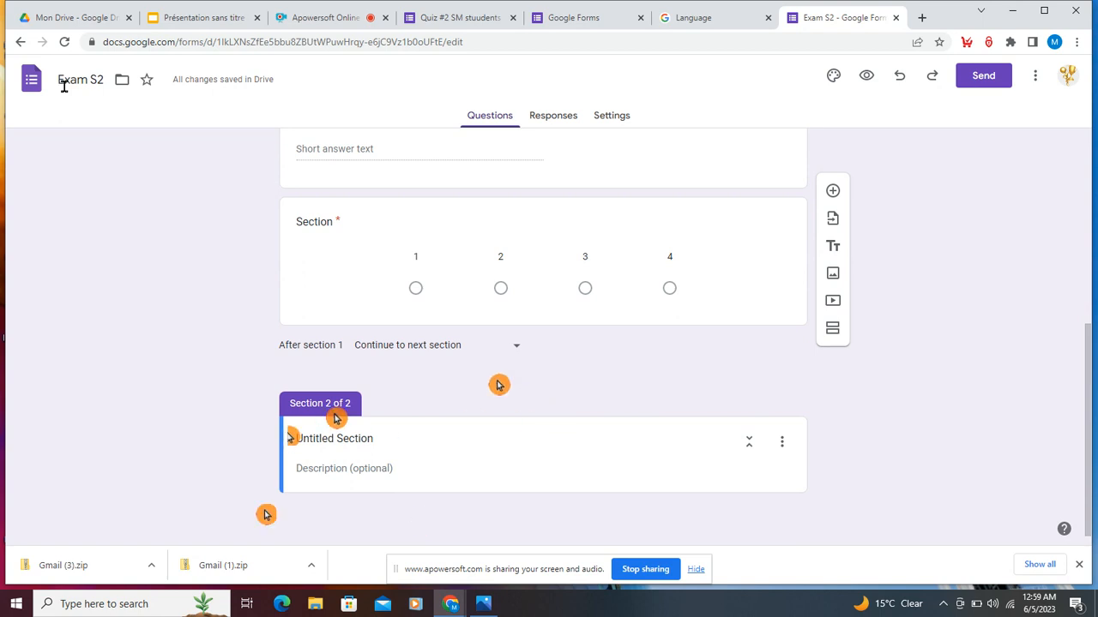
# - Change the "Section" question's type from linear scale to dropdown
pyautogui.scroll(2, 498, 386)
pyautogui.click(674, 414)
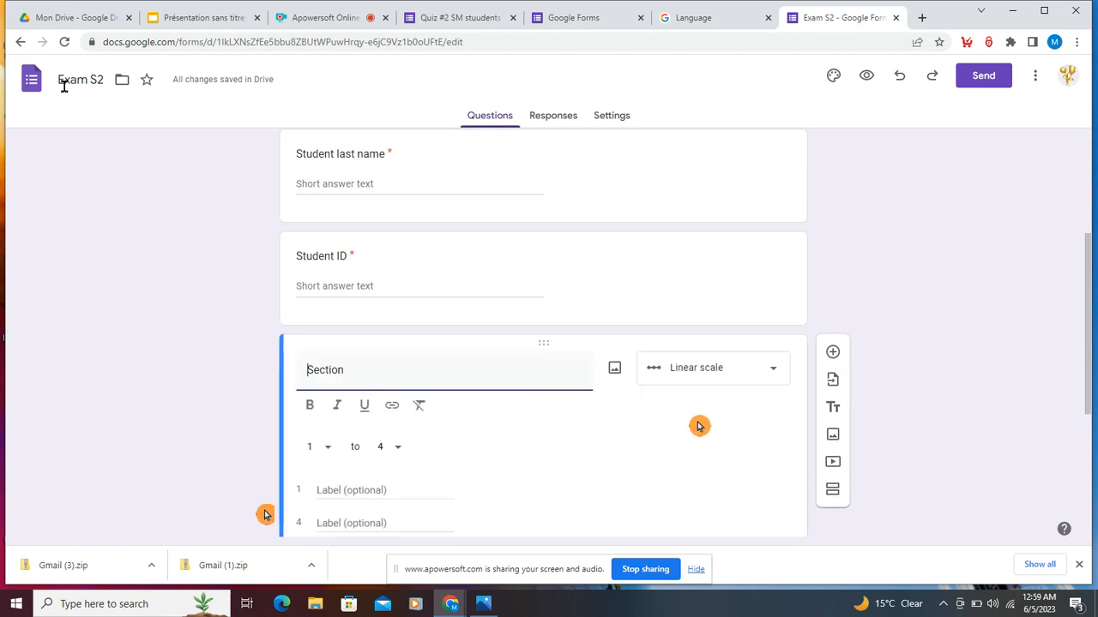
pyautogui.scroll(-1, 533, 470)
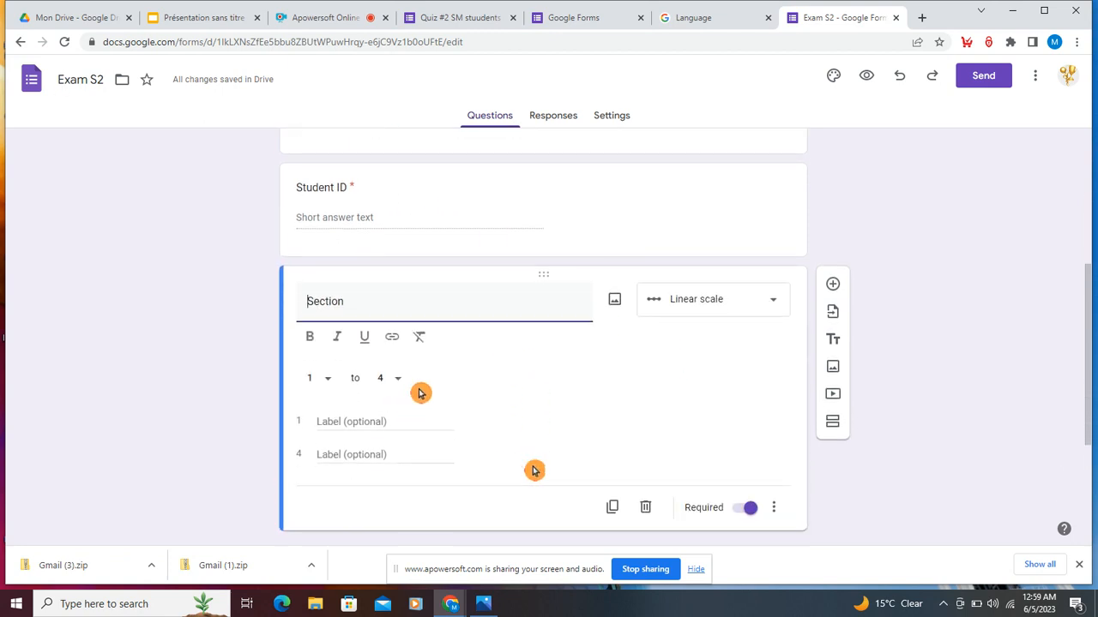
pyautogui.click(725, 310)
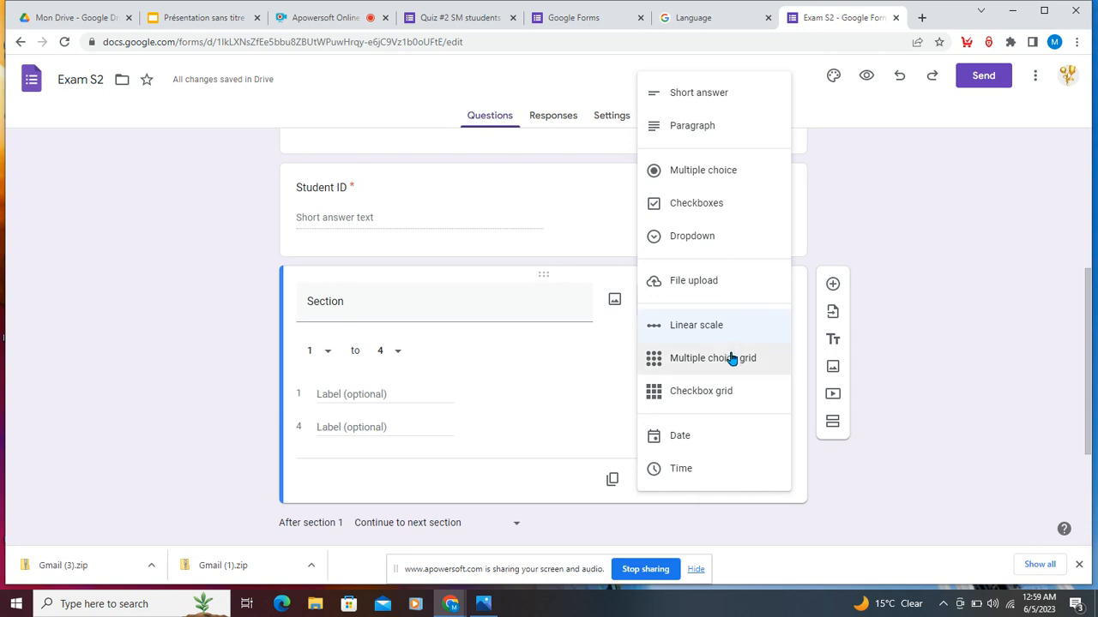
pyautogui.click(734, 240)
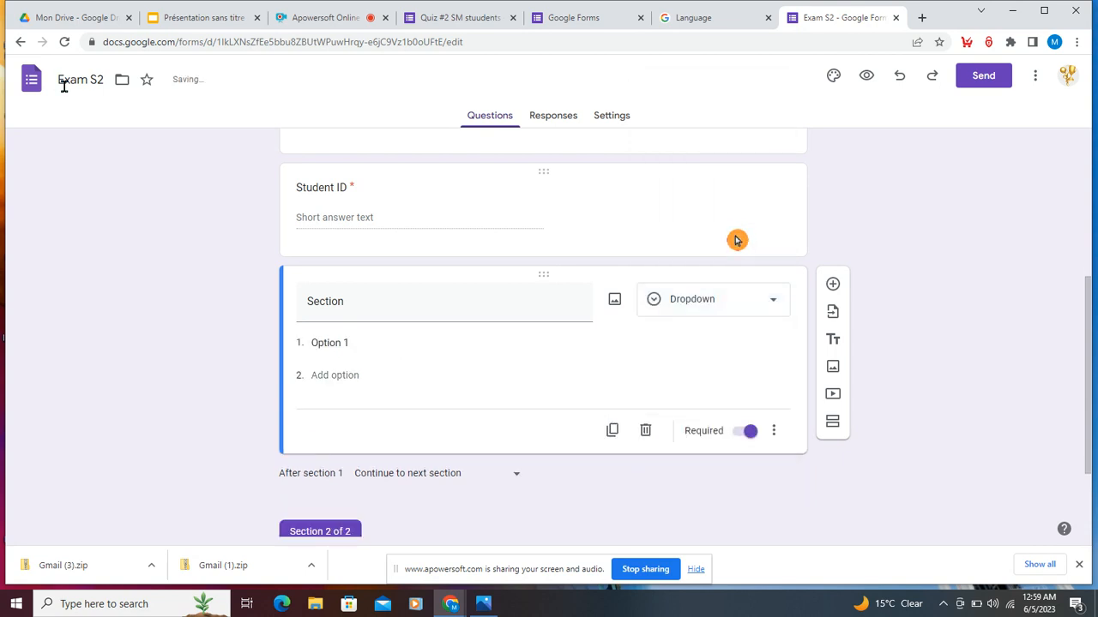
pyautogui.click(747, 311)
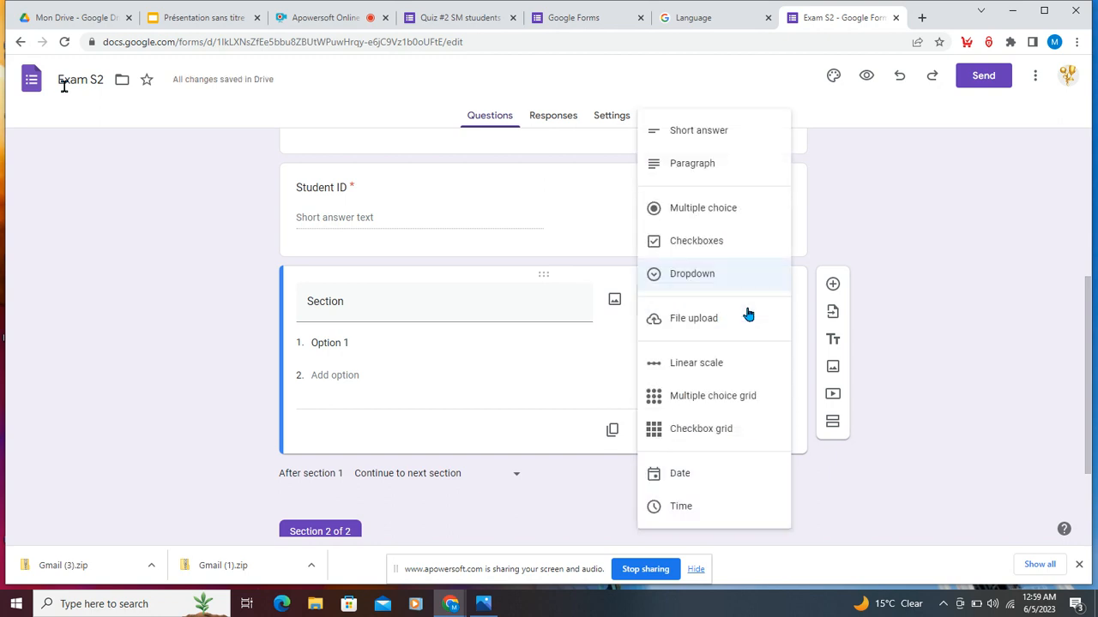
# - Fill the "Section" dropdown with the four options 1, 2, 3 and 4
pyautogui.click(440, 349)
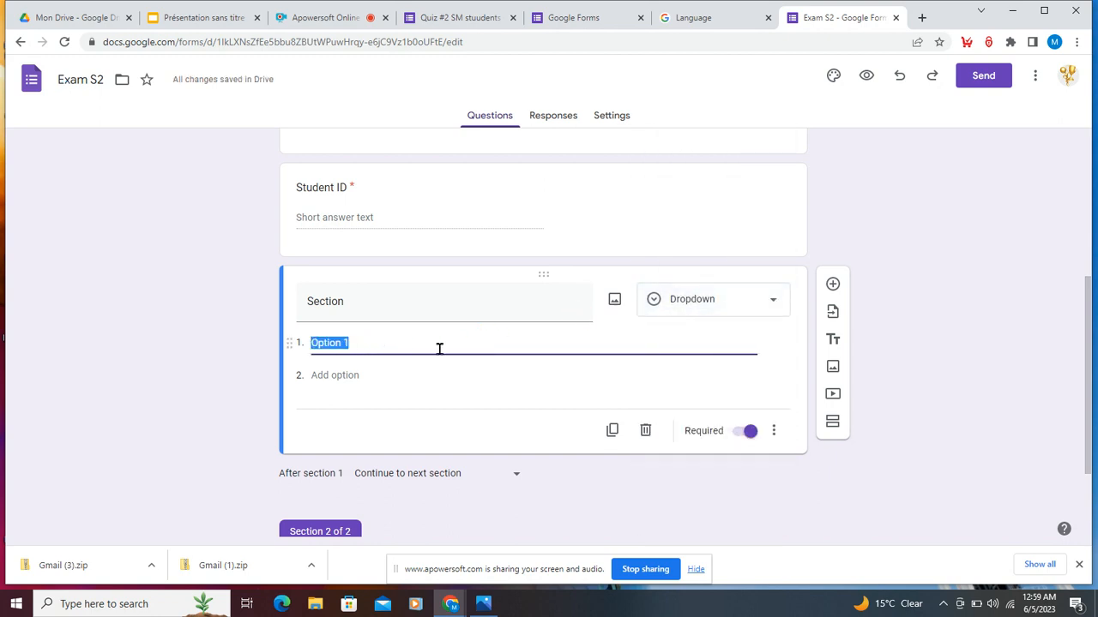
pyautogui.click(428, 331)
pyautogui.write('1')
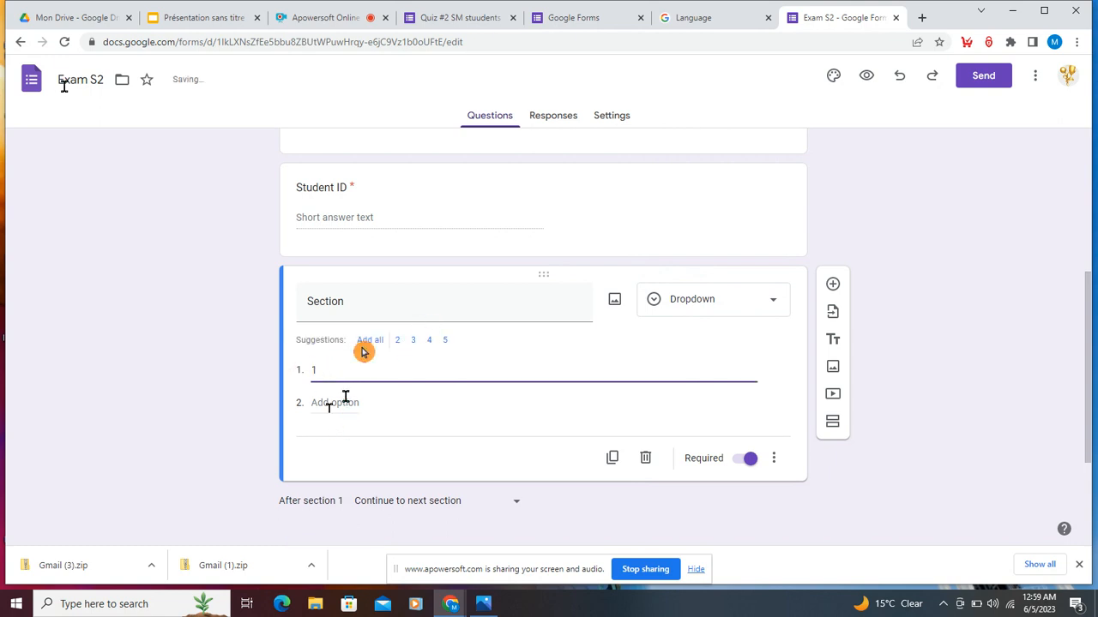
pyautogui.click(335, 402)
pyautogui.write('2')
pyautogui.click(350, 433)
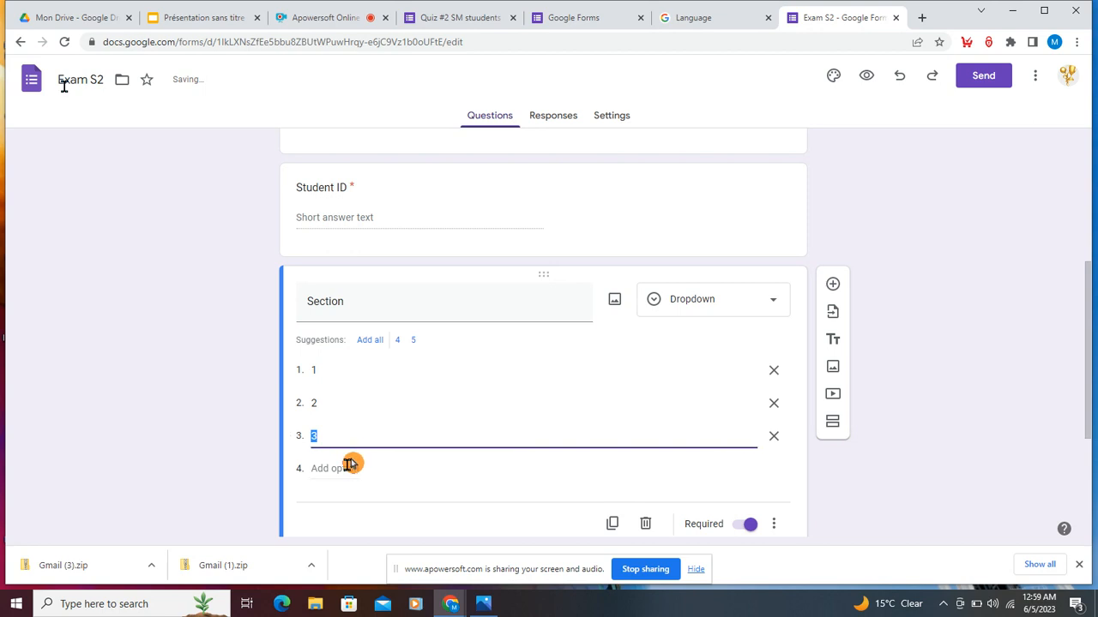
pyautogui.click(350, 464)
pyautogui.scroll(-2, 536, 504)
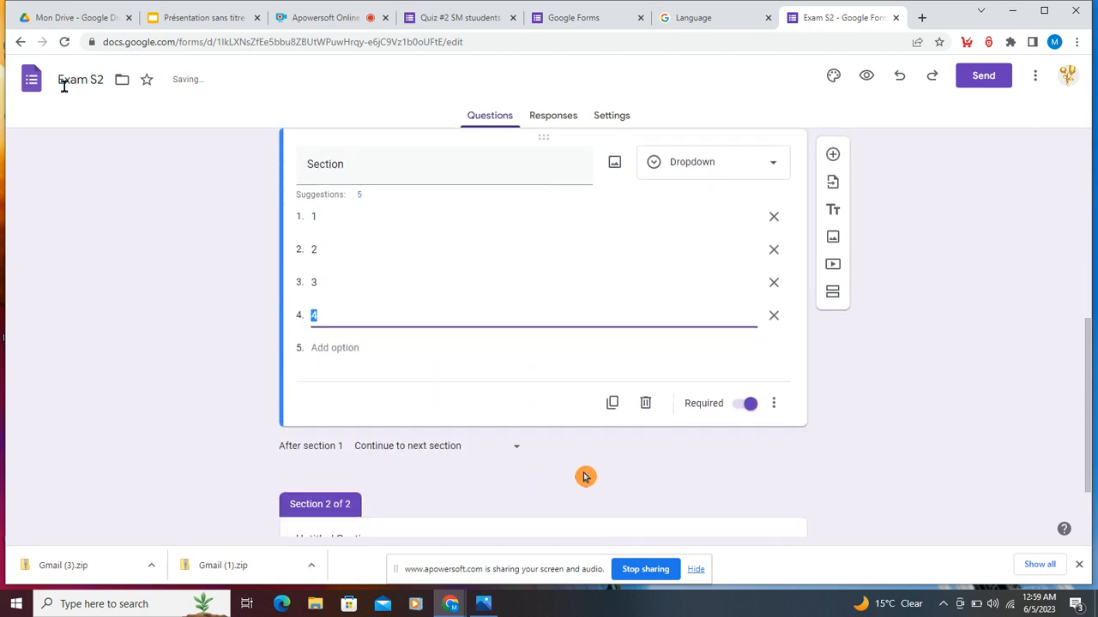
pyautogui.scroll(-1, 782, 466)
pyautogui.click(674, 463)
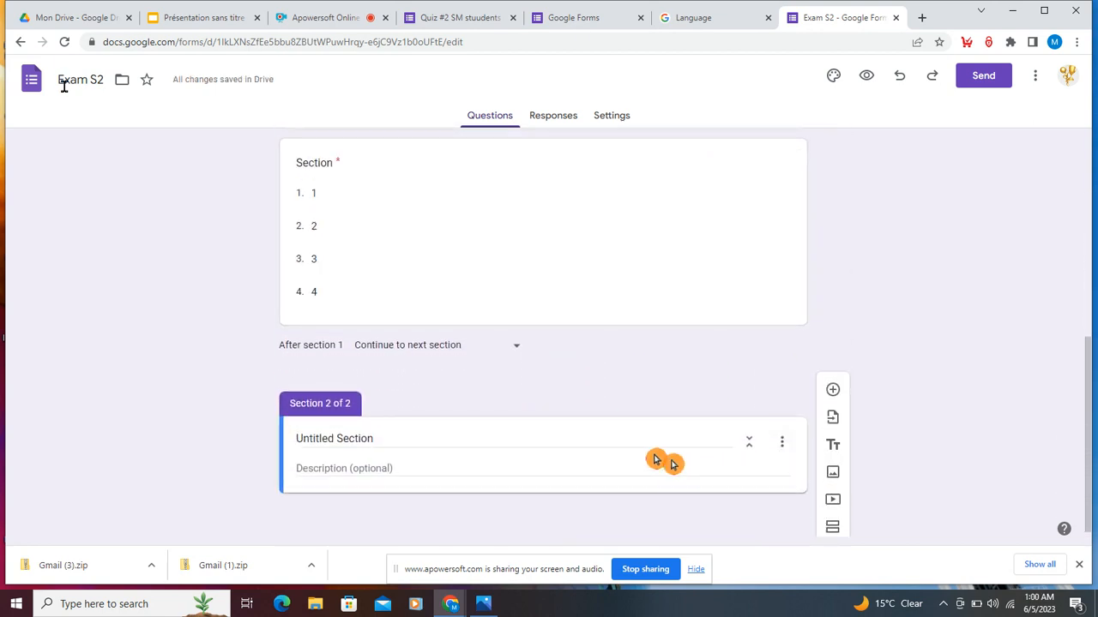
# - Review the "Section" dropdown options and the student-identification questions in the first section
pyautogui.scroll(1, 449, 357)
pyautogui.click(373, 276)
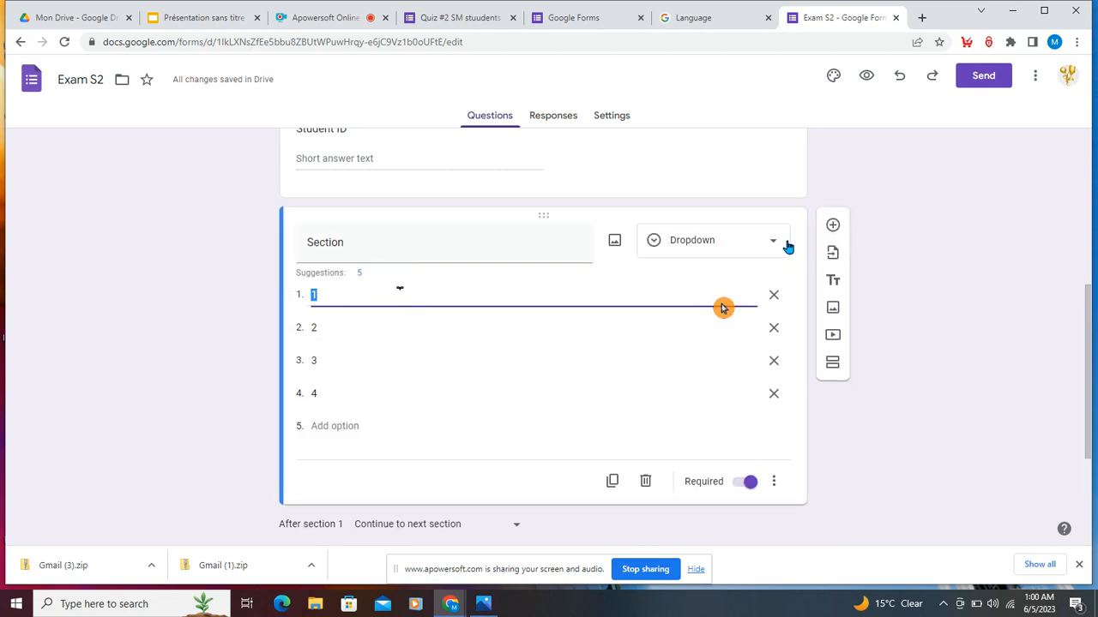
pyautogui.scroll(-2, 522, 419)
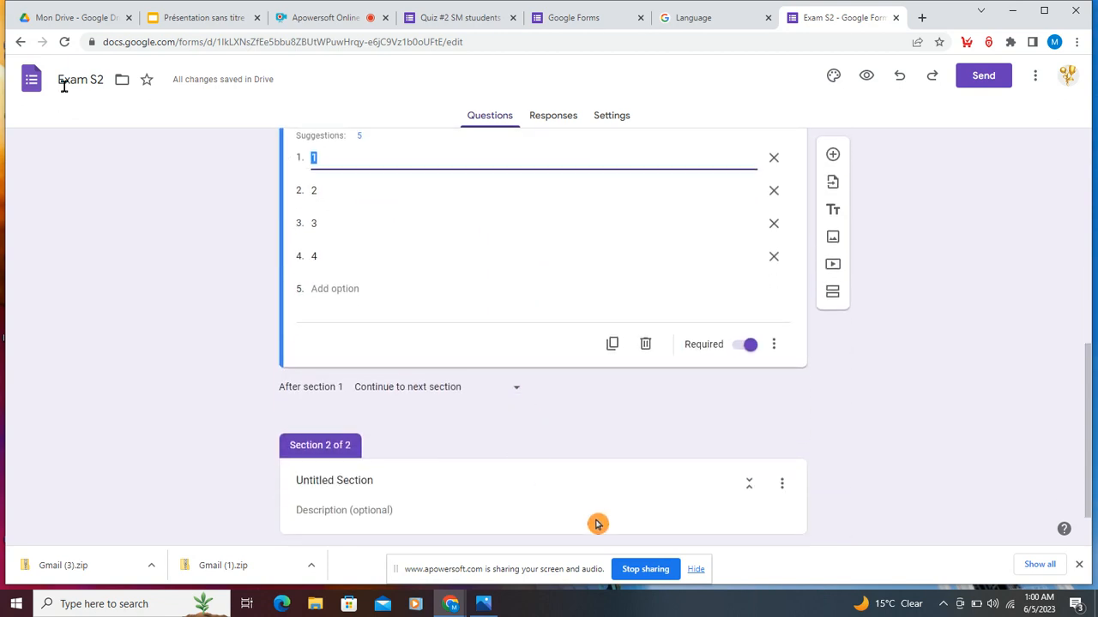
pyautogui.click(641, 501)
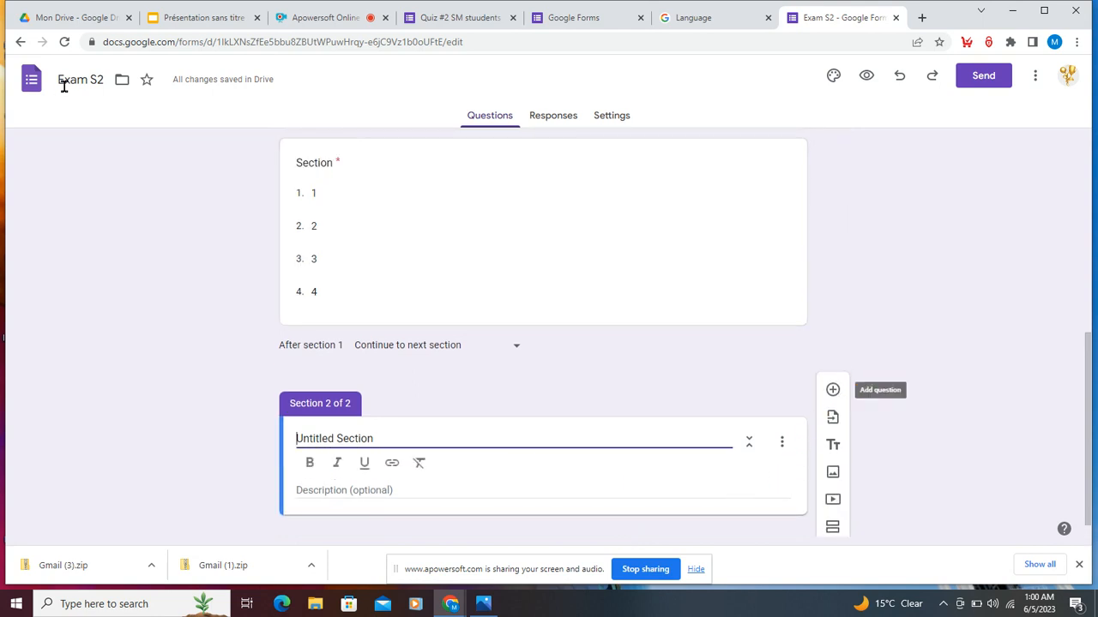
pyautogui.scroll(1, 885, 350)
pyautogui.scroll(4, 885, 351)
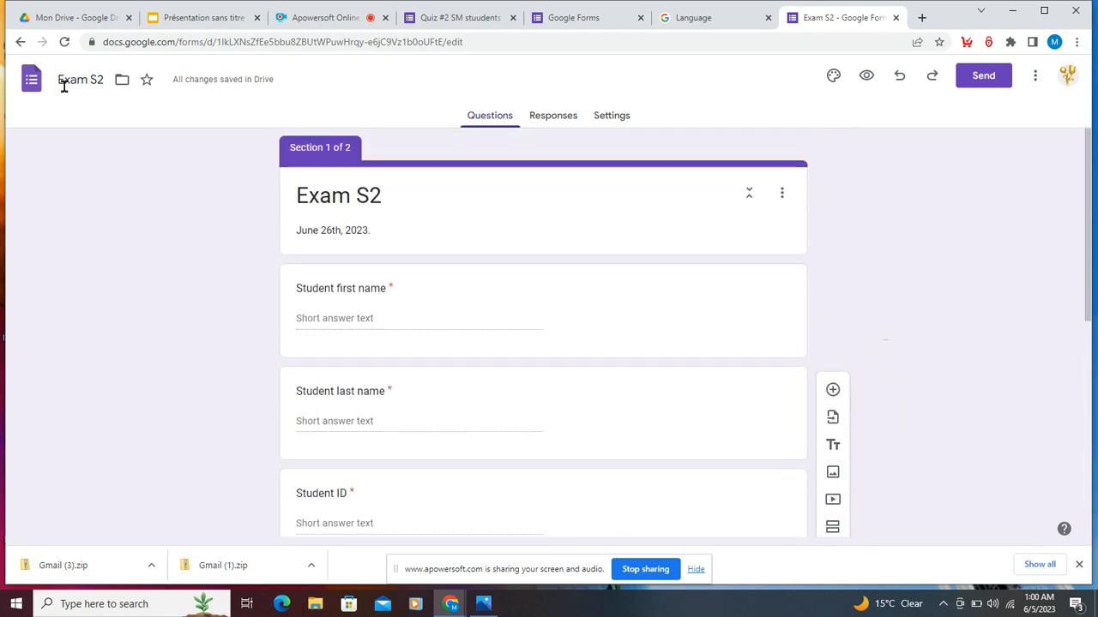
pyautogui.scroll(-4, 885, 350)
pyautogui.scroll(5, 885, 351)
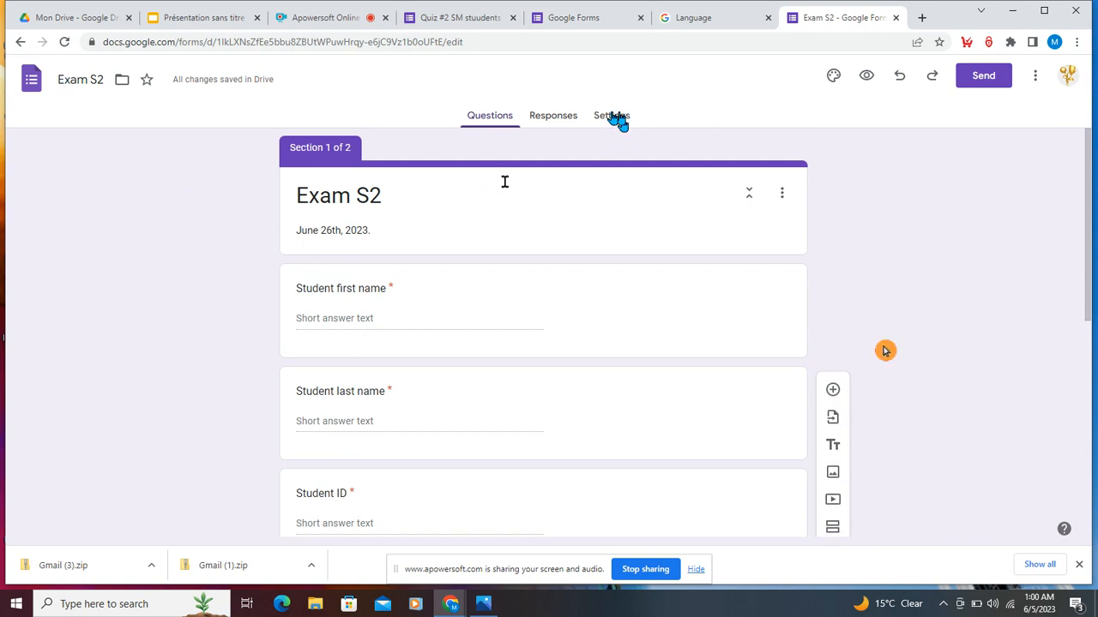
# - Turn the form into a quiz in its settings and look through the grading options
pyautogui.click(616, 118)
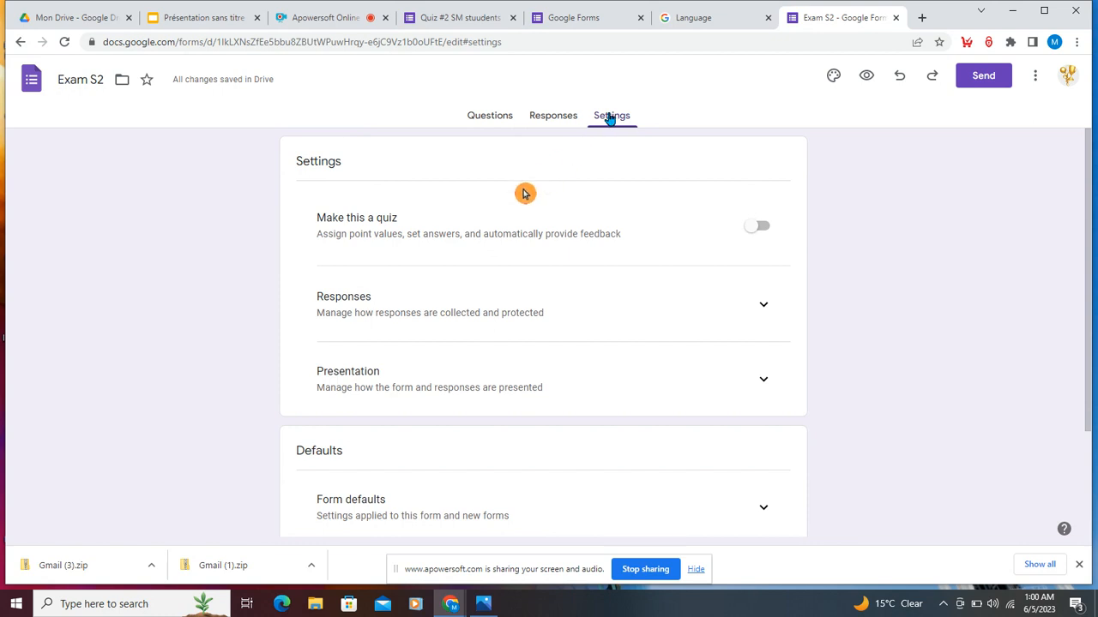
pyautogui.click(759, 229)
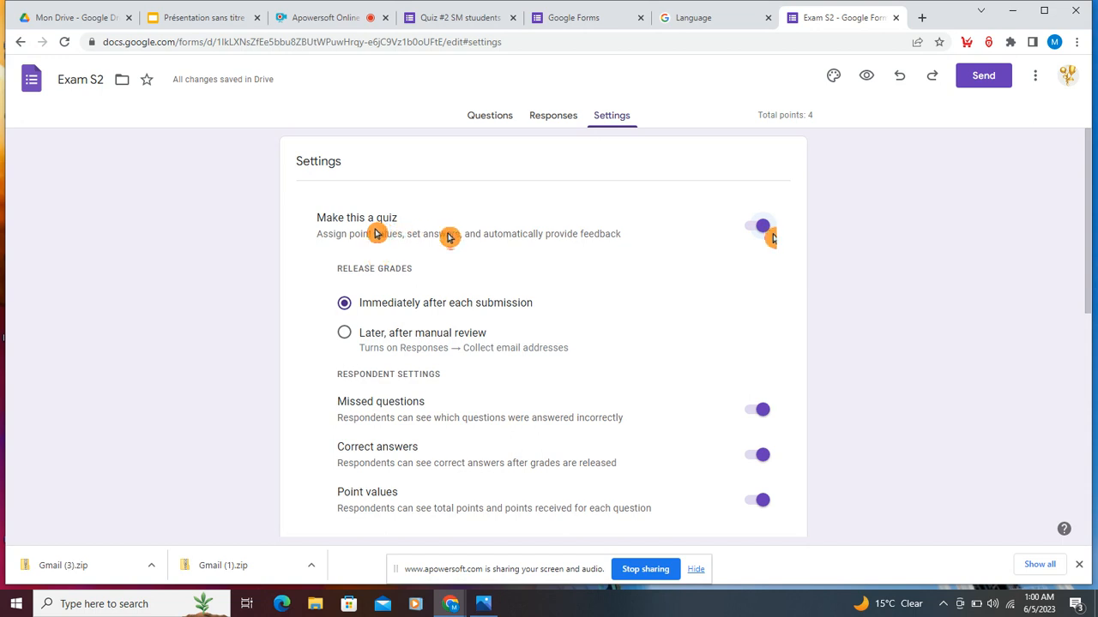
pyautogui.scroll(-2, 450, 237)
pyautogui.scroll(2, 395, 301)
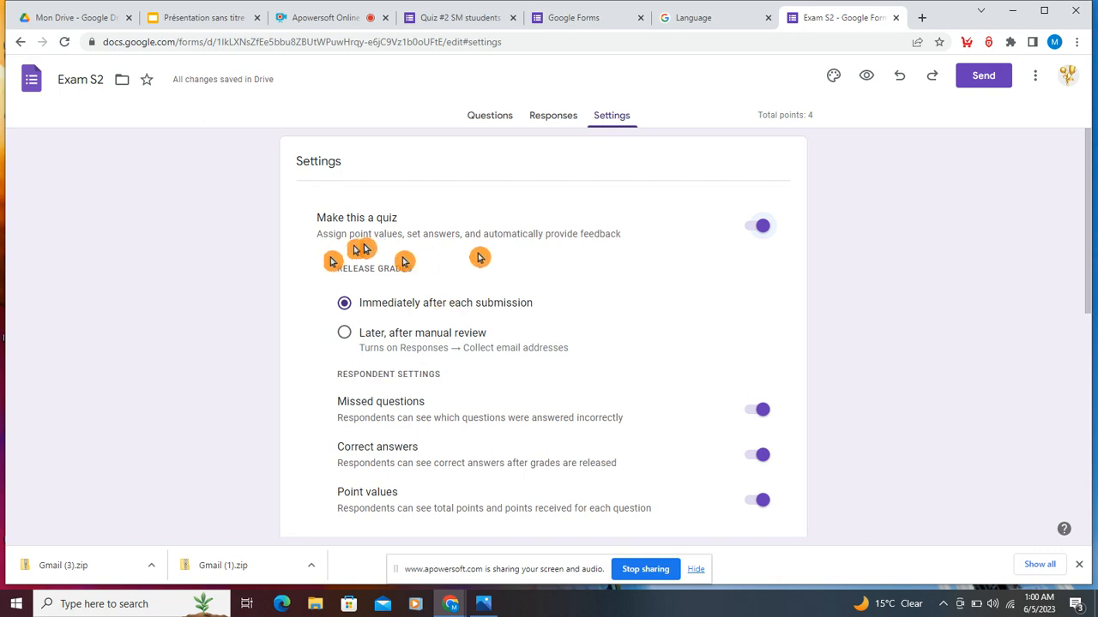
# - Return to the form's questions and title the second section "verb tenses"
pyautogui.click(488, 117)
pyautogui.scroll(-2, 627, 332)
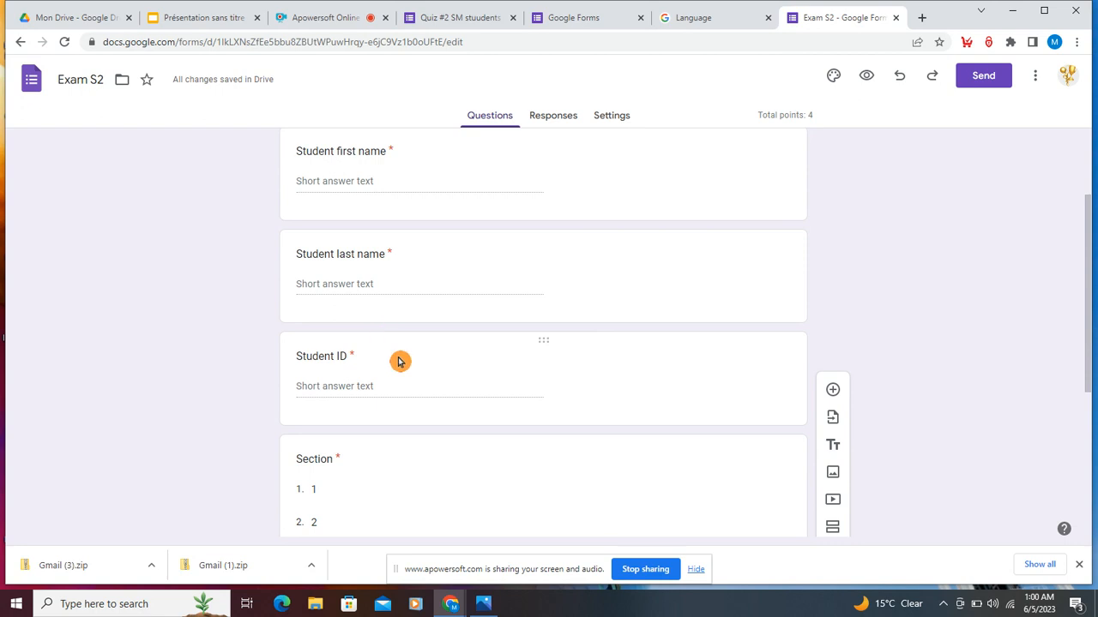
pyautogui.scroll(-2, 428, 382)
pyautogui.scroll(-2, 482, 367)
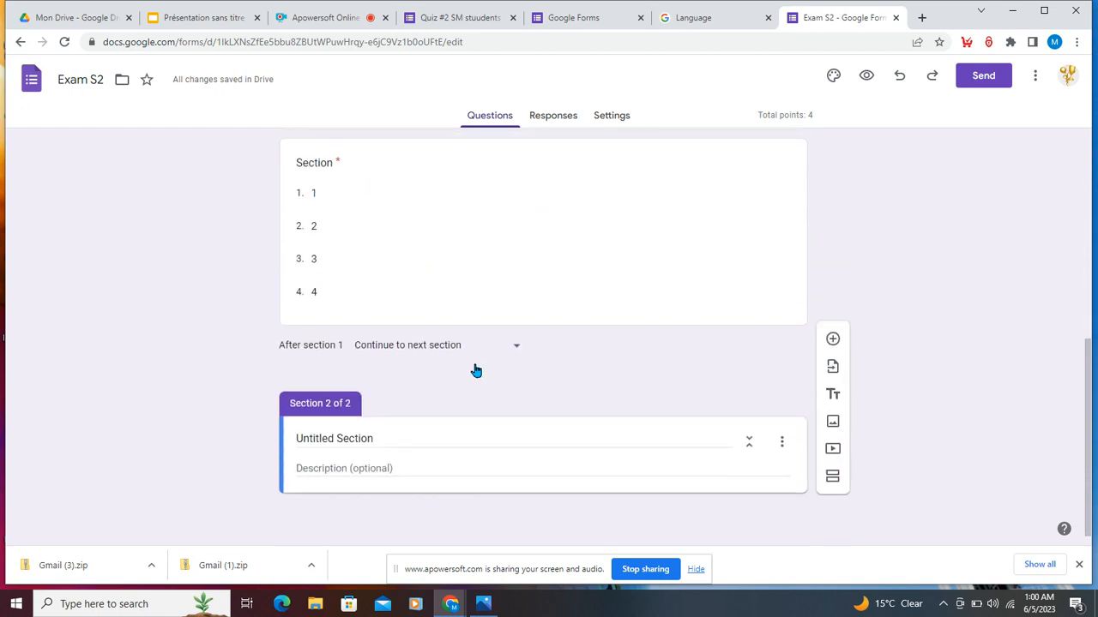
pyautogui.click(660, 464)
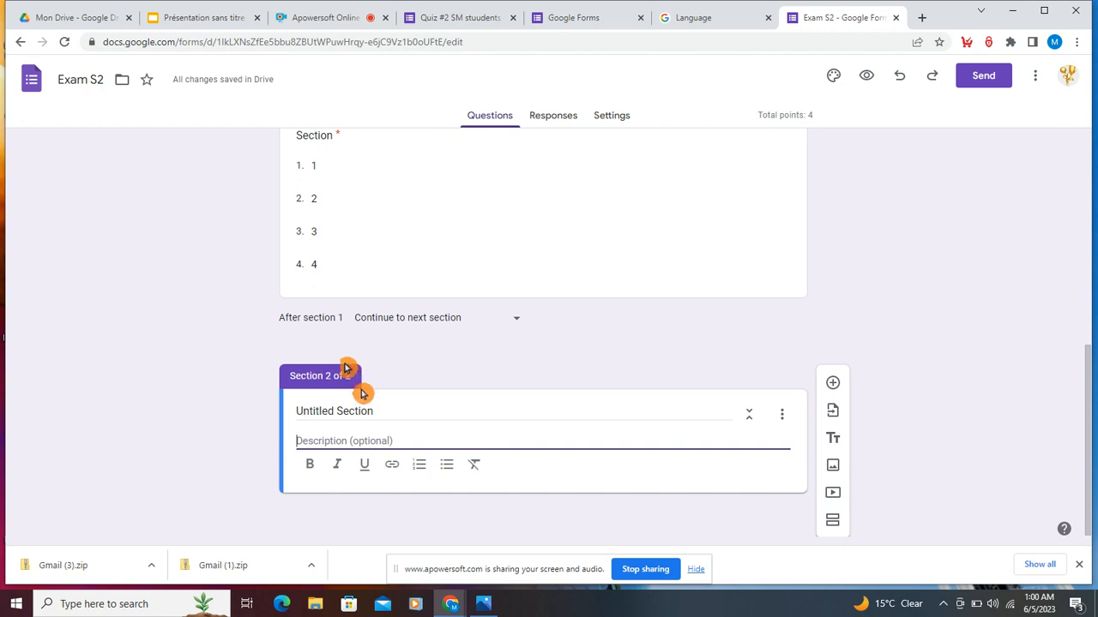
pyautogui.click(421, 411)
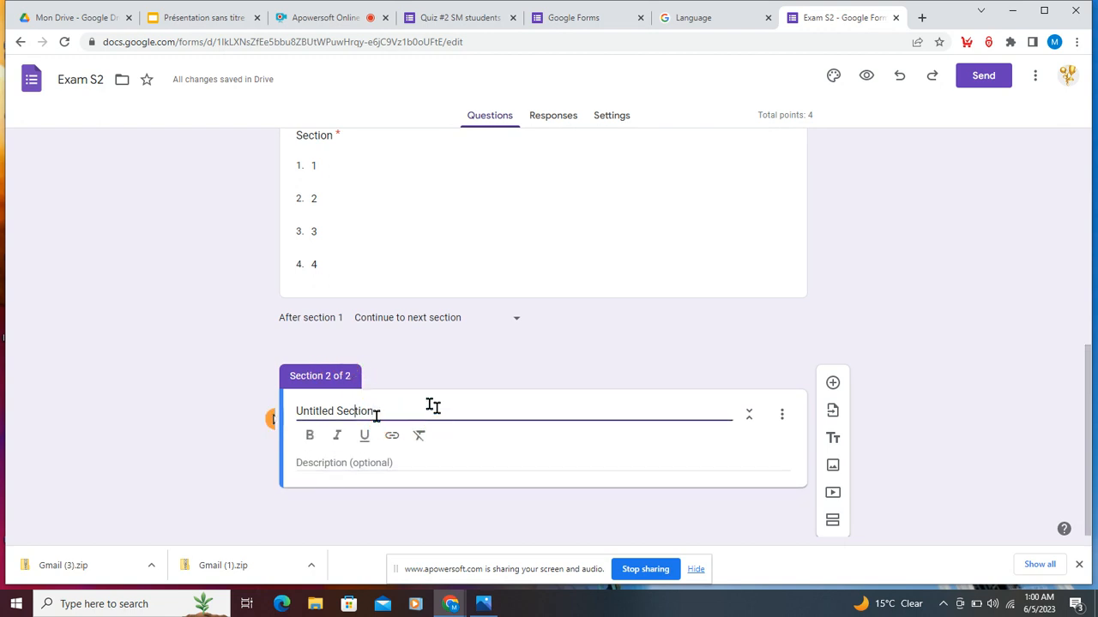
pyautogui.hotkey('ctrl', 'a')
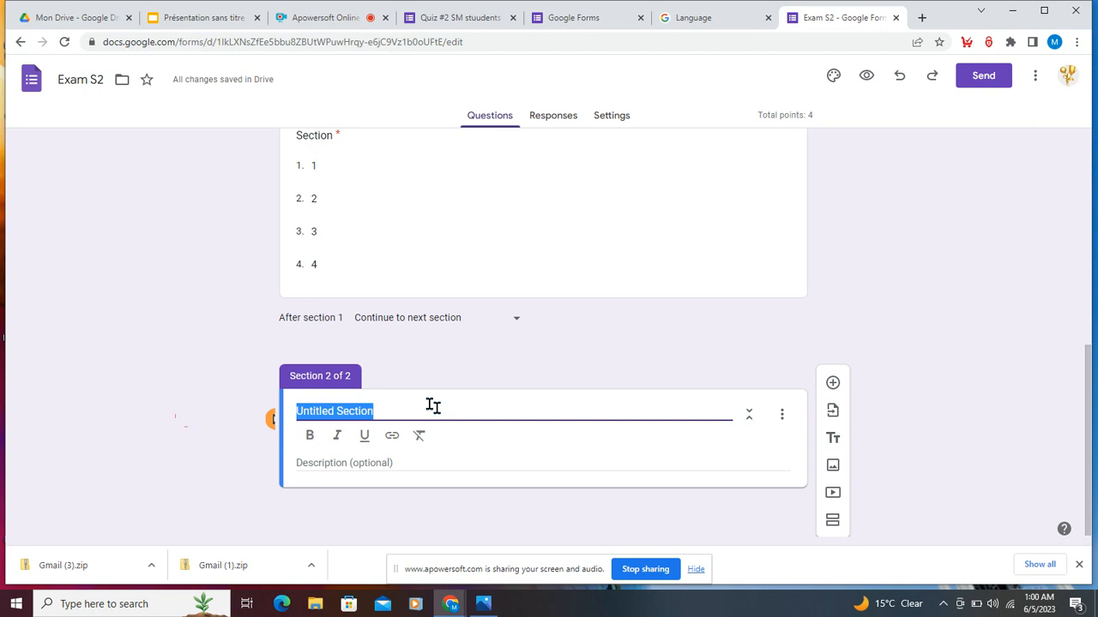
pyautogui.write('verb tenses')
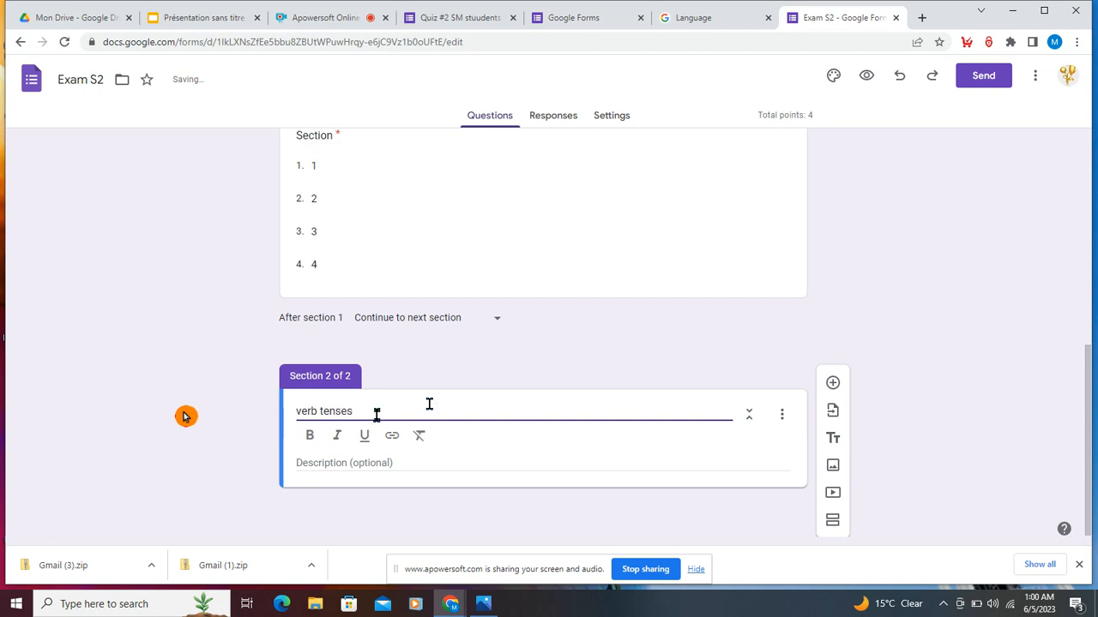
# - Add a multiple-choice question to the "verb tenses" section reading "He ---------------------- soccer every day. (play)", with dashes as the blank
pyautogui.click(833, 385)
pyautogui.scroll(-2, 754, 492)
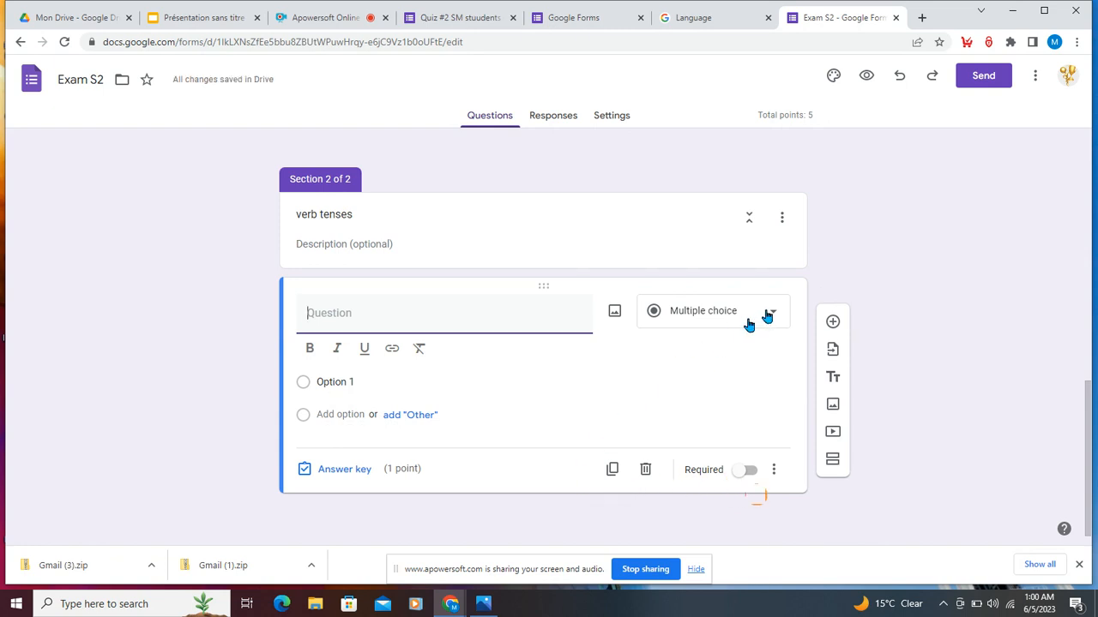
pyautogui.click(448, 320)
pyautogui.write('H')
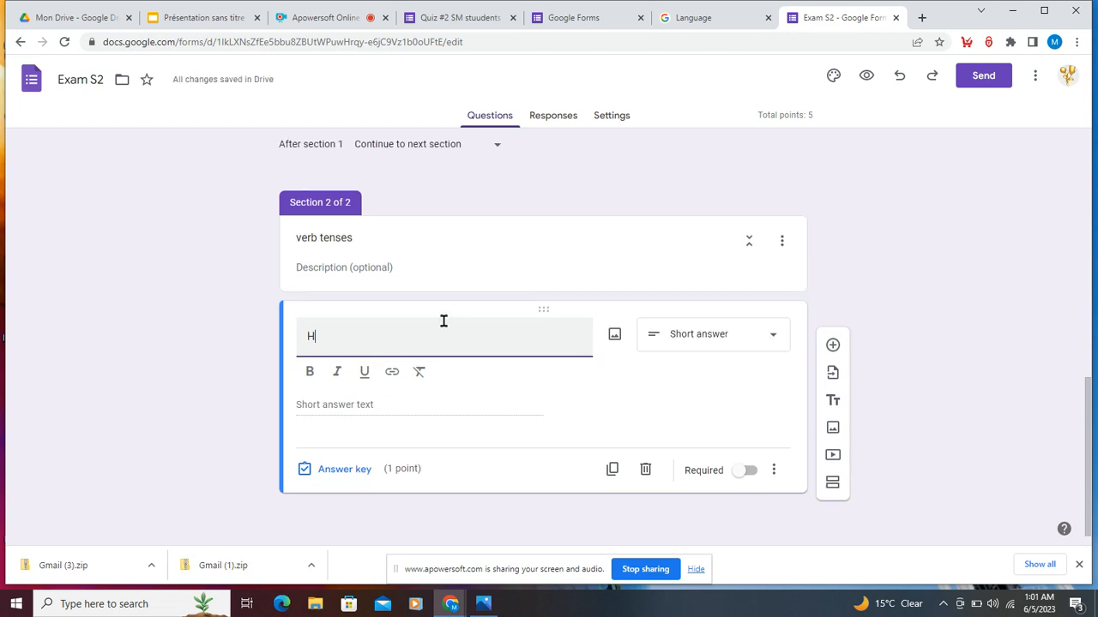
pyautogui.write('e ')
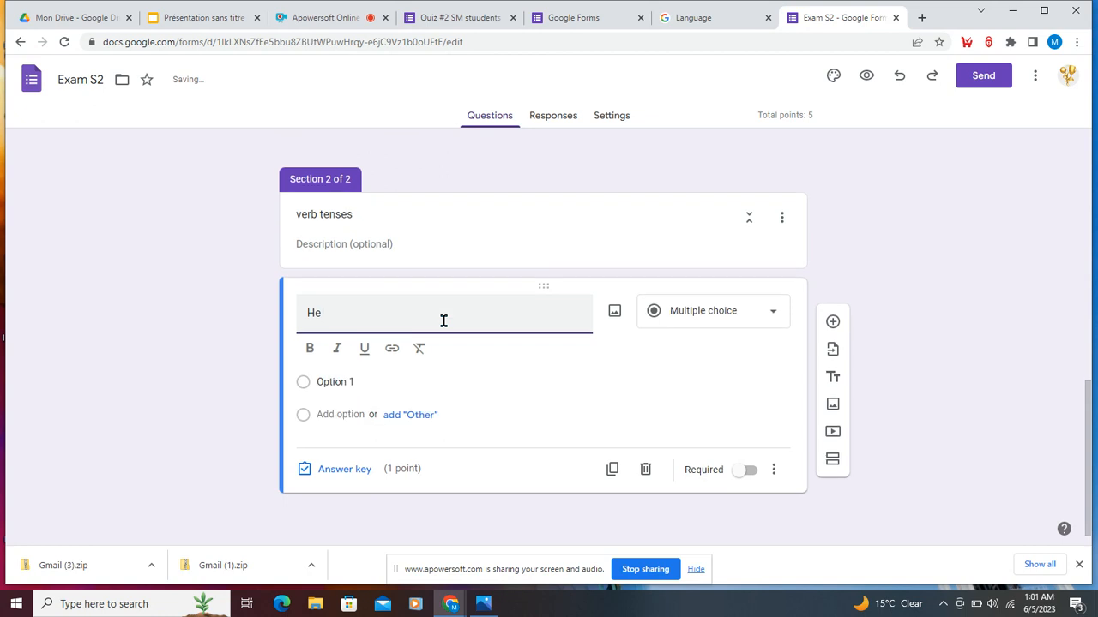
pyautogui.write('------------------- soccer every day.')
pyautogui.write('(play')
# - Give the soccer question the answer options "play", "plays", "has played" and "played"
pyautogui.click(350, 396)
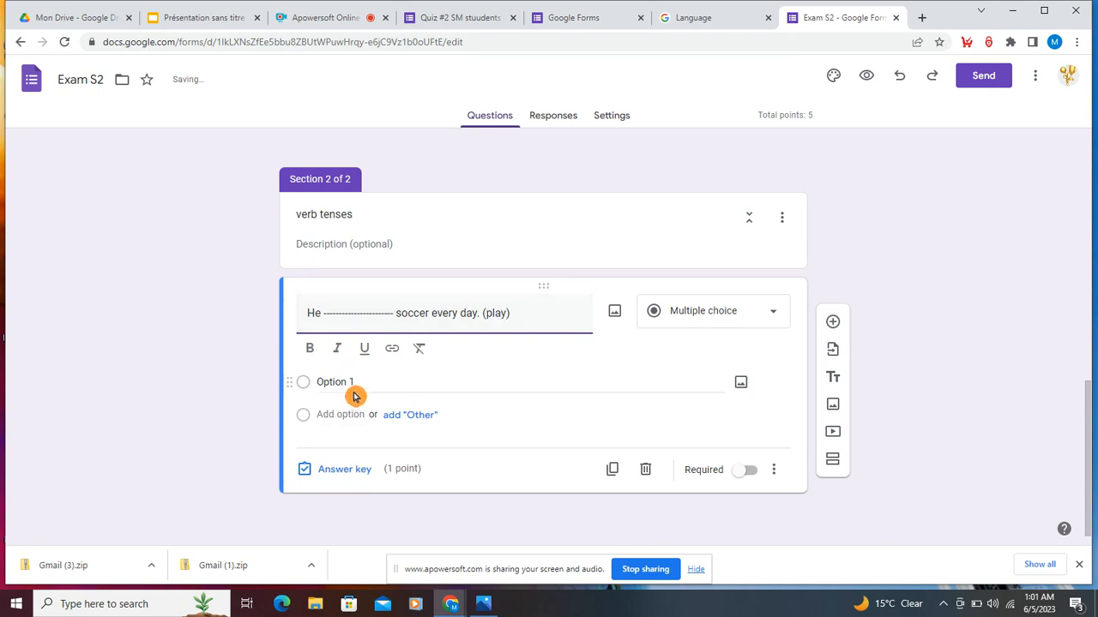
pyautogui.click(681, 410)
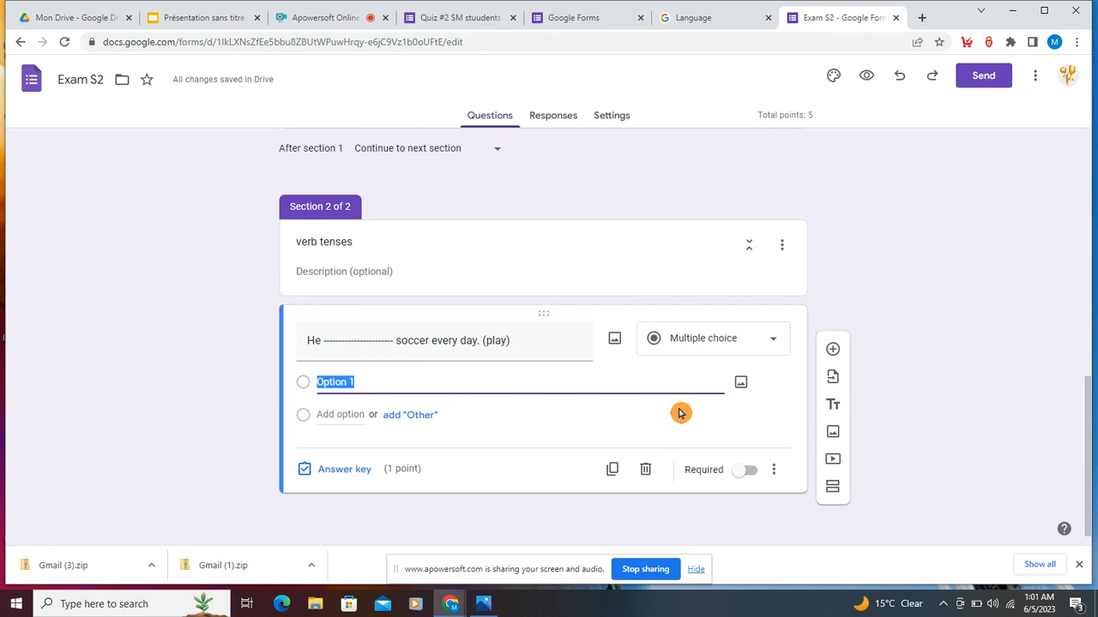
pyautogui.write('play')
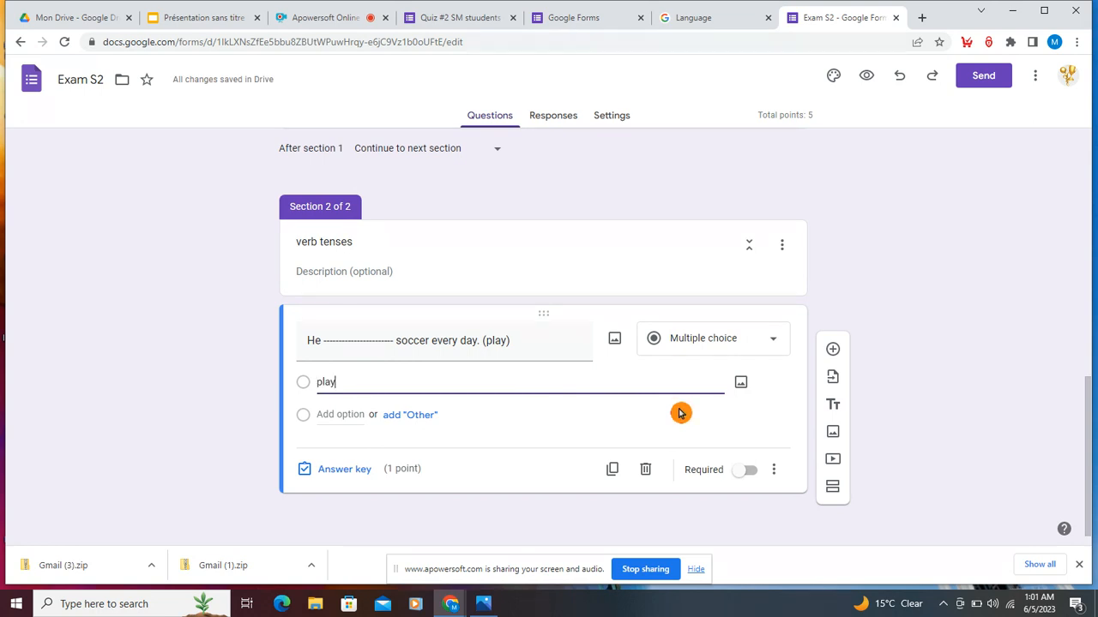
pyautogui.click(336, 415)
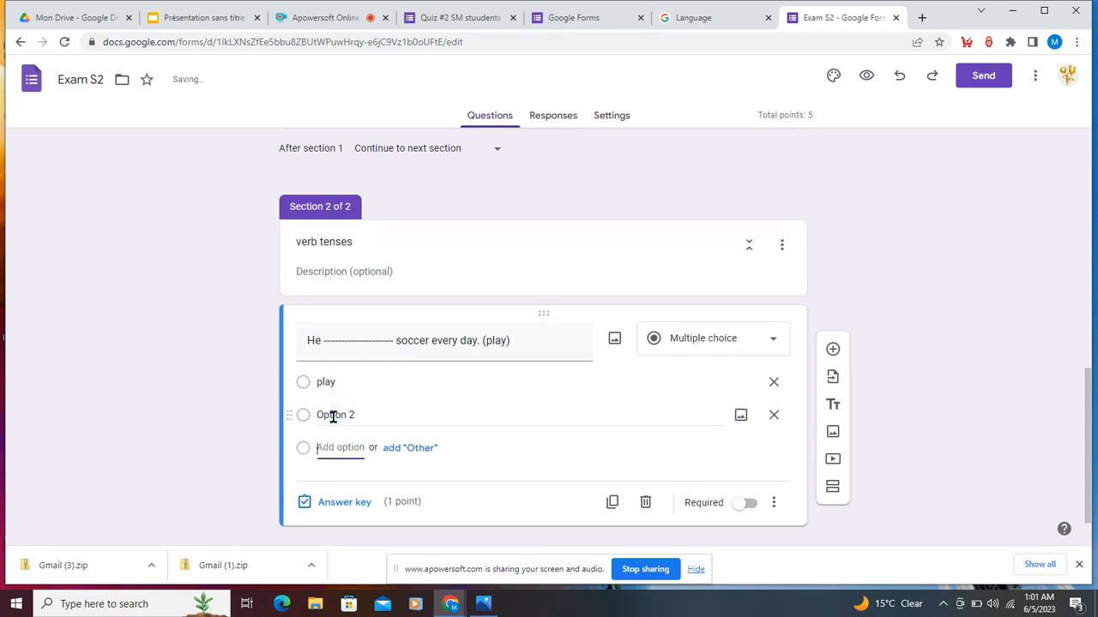
pyautogui.write('plays')
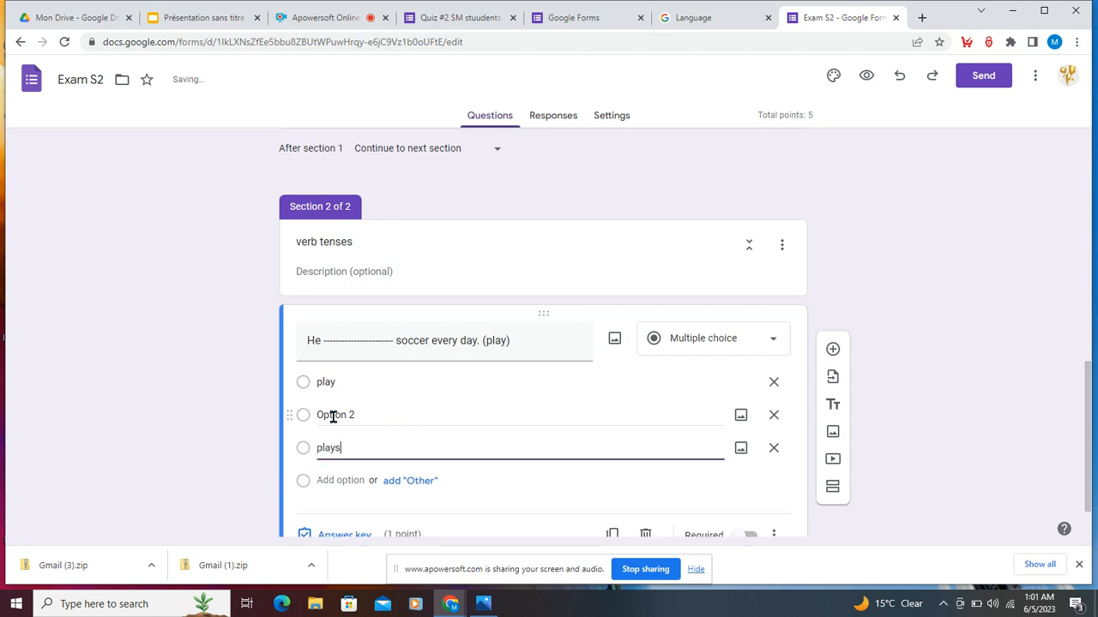
pyautogui.click(326, 480)
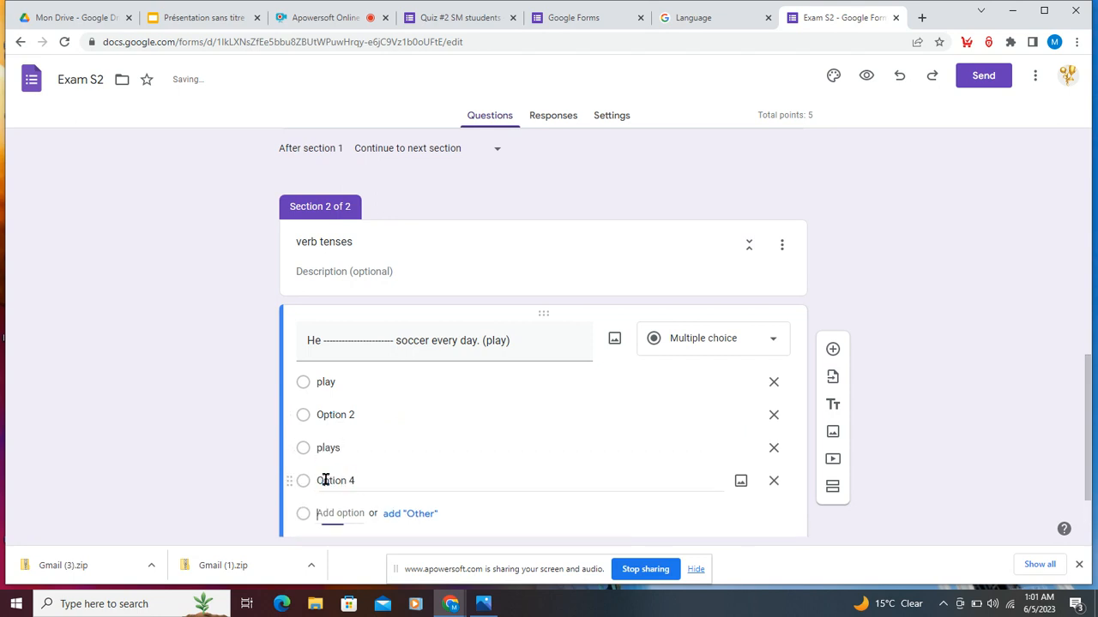
pyautogui.write('played')
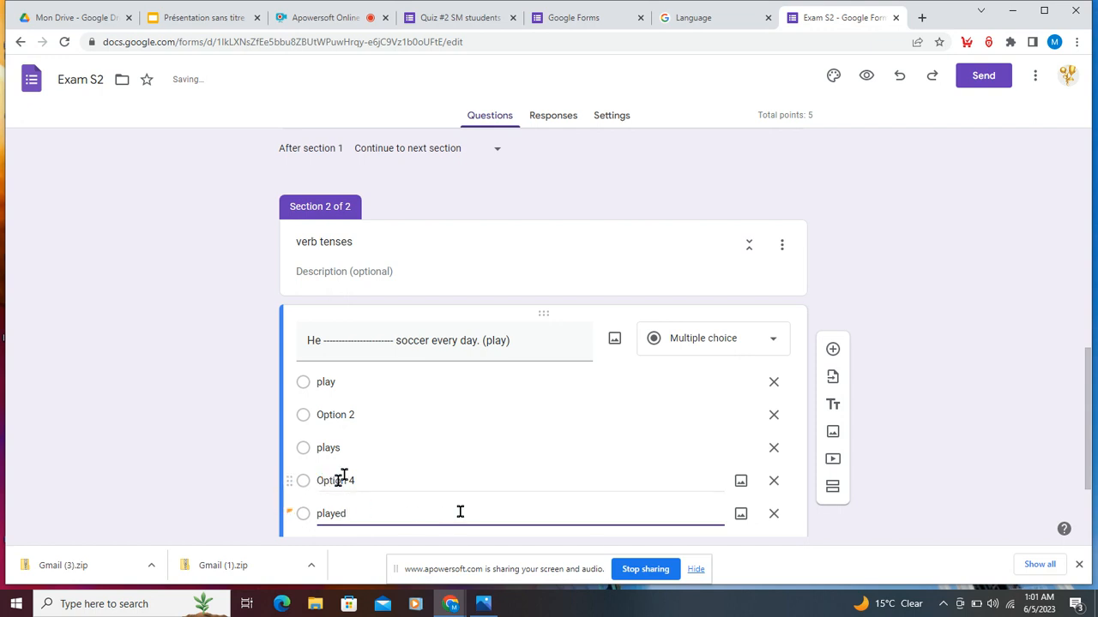
pyautogui.click(346, 476)
pyautogui.scroll(-3, 416, 488)
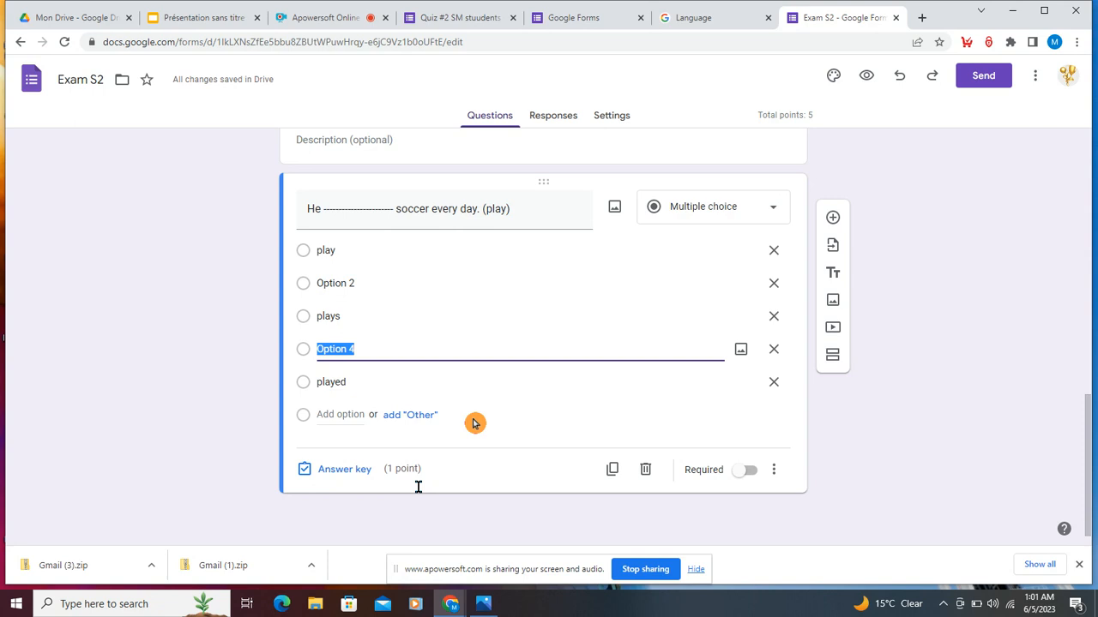
pyautogui.write('has played')
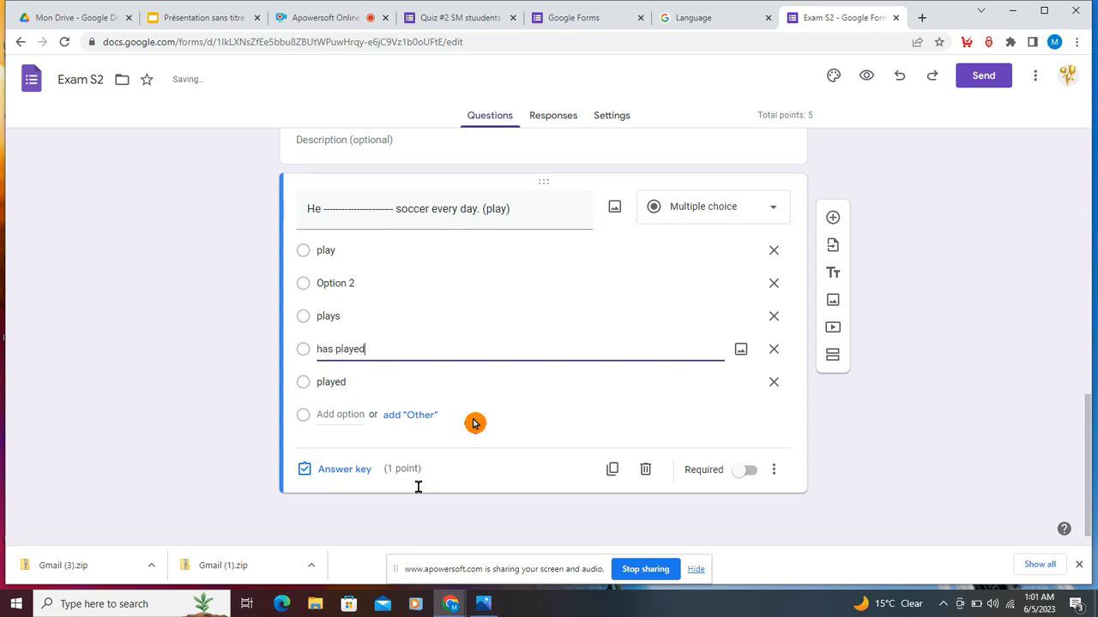
# - Mark "plays" as the correct answer in the soccer question's answer key and return to the question
pyautogui.click(337, 470)
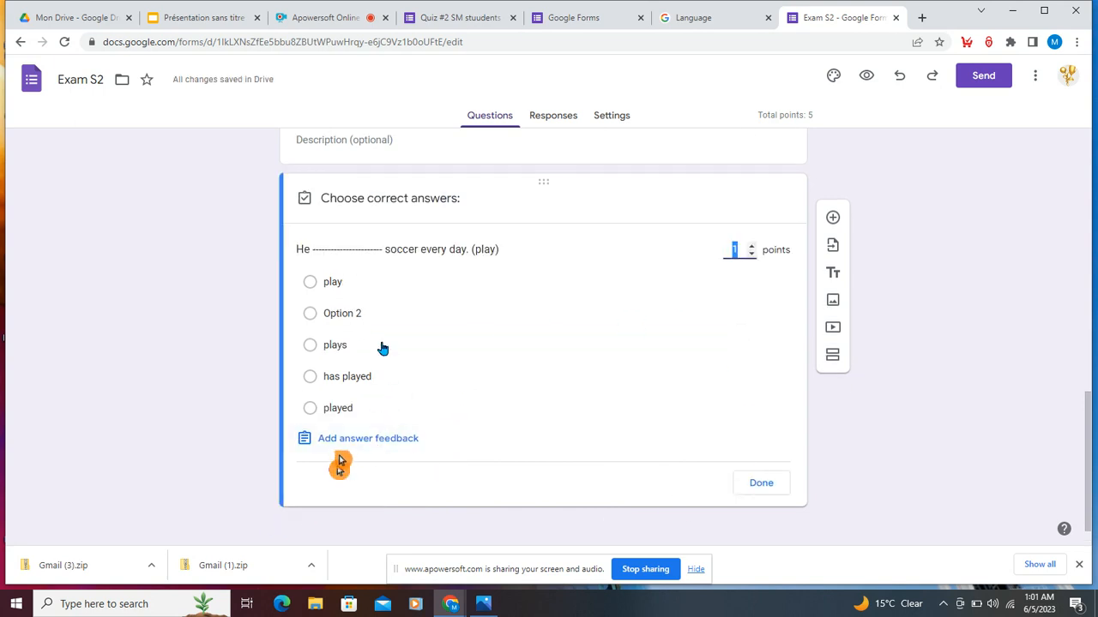
pyautogui.click(337, 347)
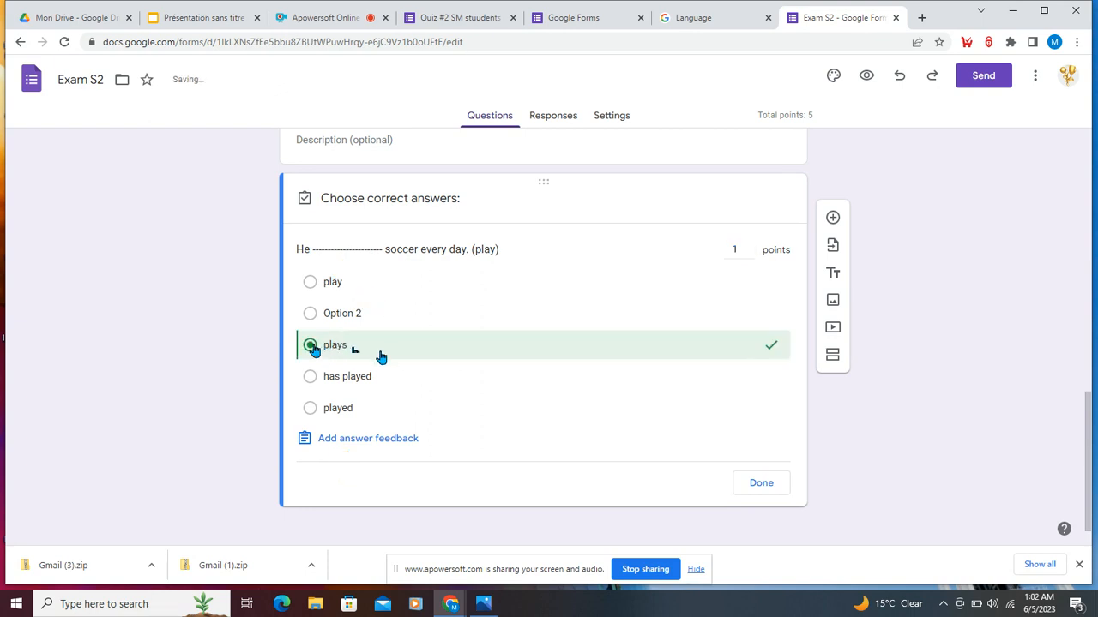
pyautogui.click(746, 253)
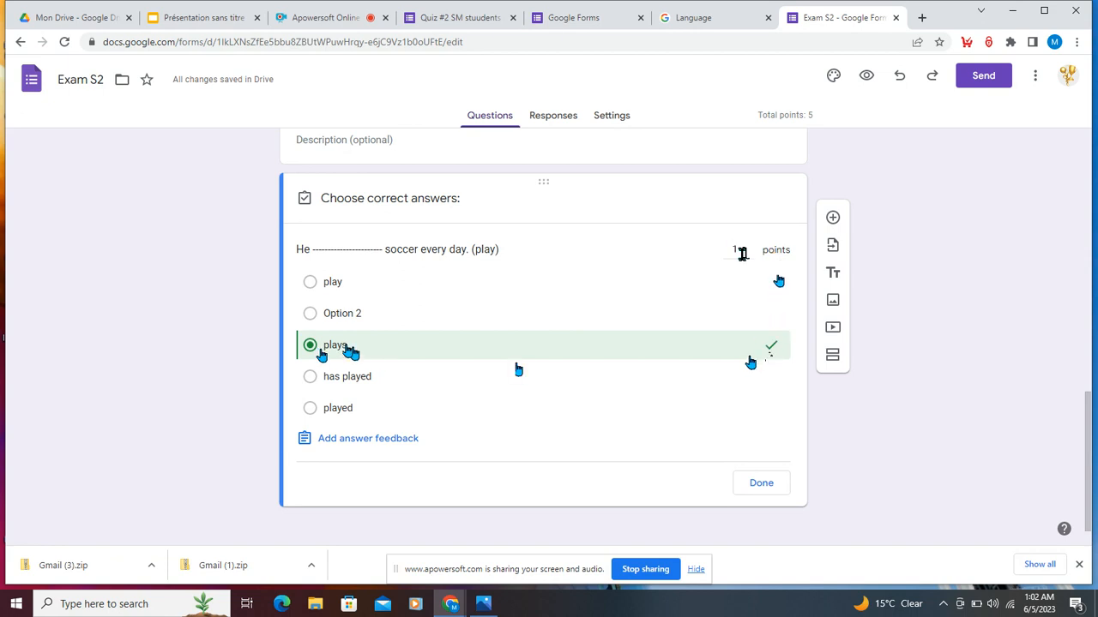
pyautogui.click(781, 333)
pyautogui.click(760, 484)
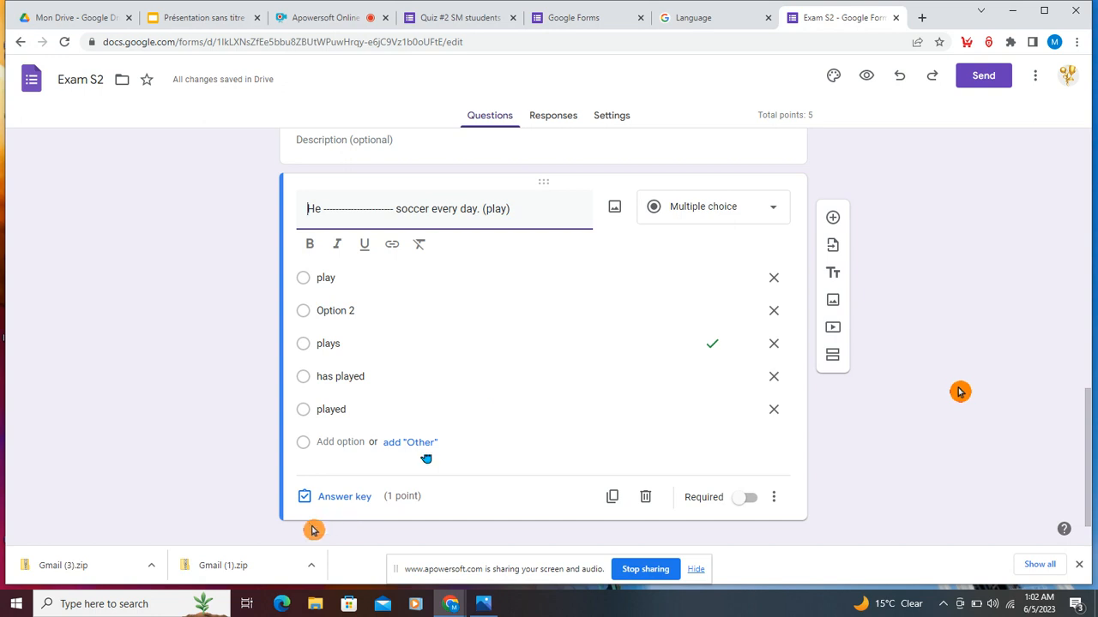
pyautogui.click(869, 435)
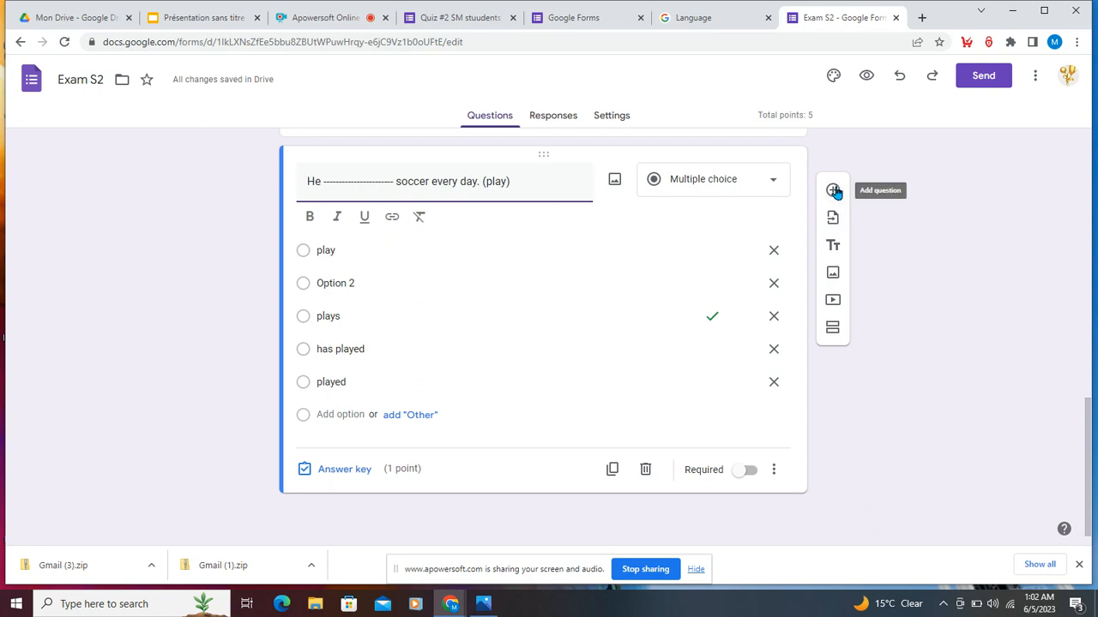
# - Add another multiple-choice question reading "Yesterday, I ------------- dinner. (cook)", with dashes as the blank
pyautogui.click(836, 190)
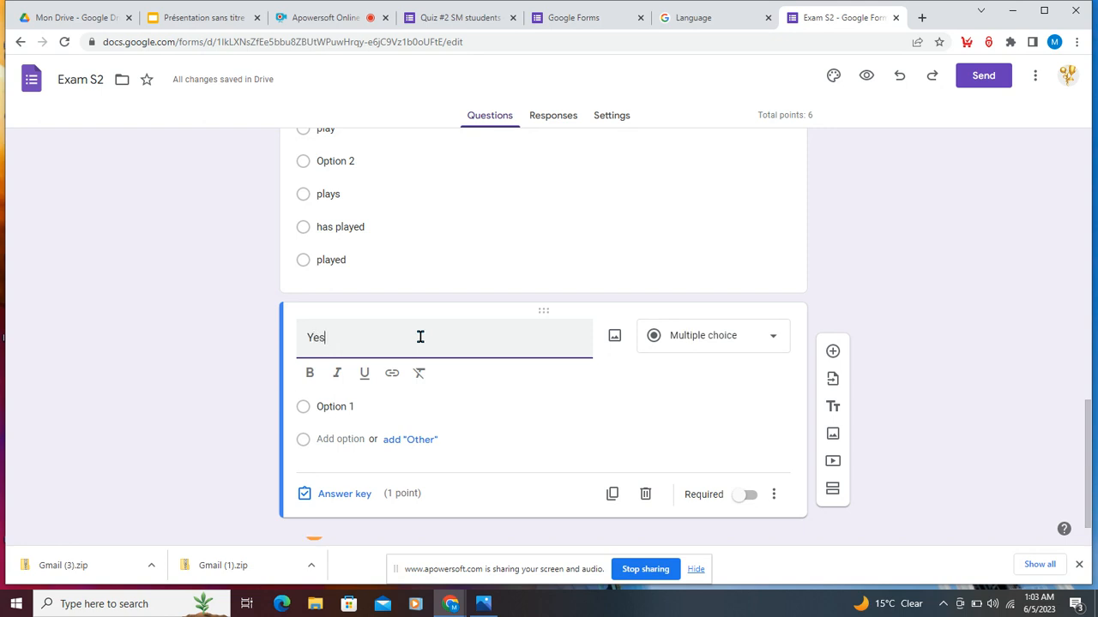
pyautogui.write('ter')
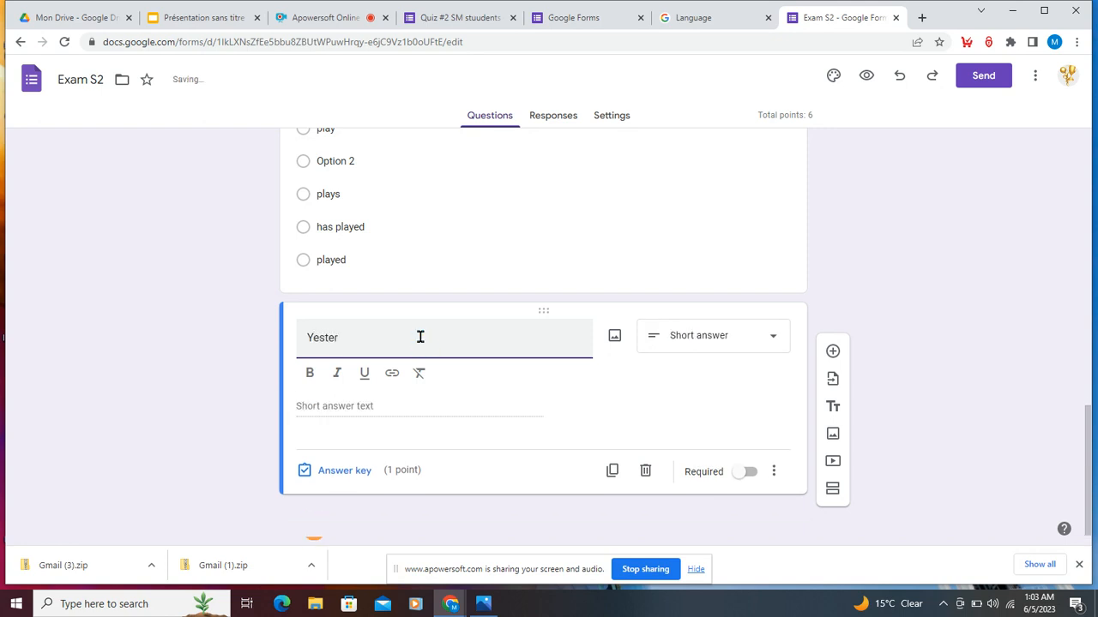
pyautogui.write('day,')
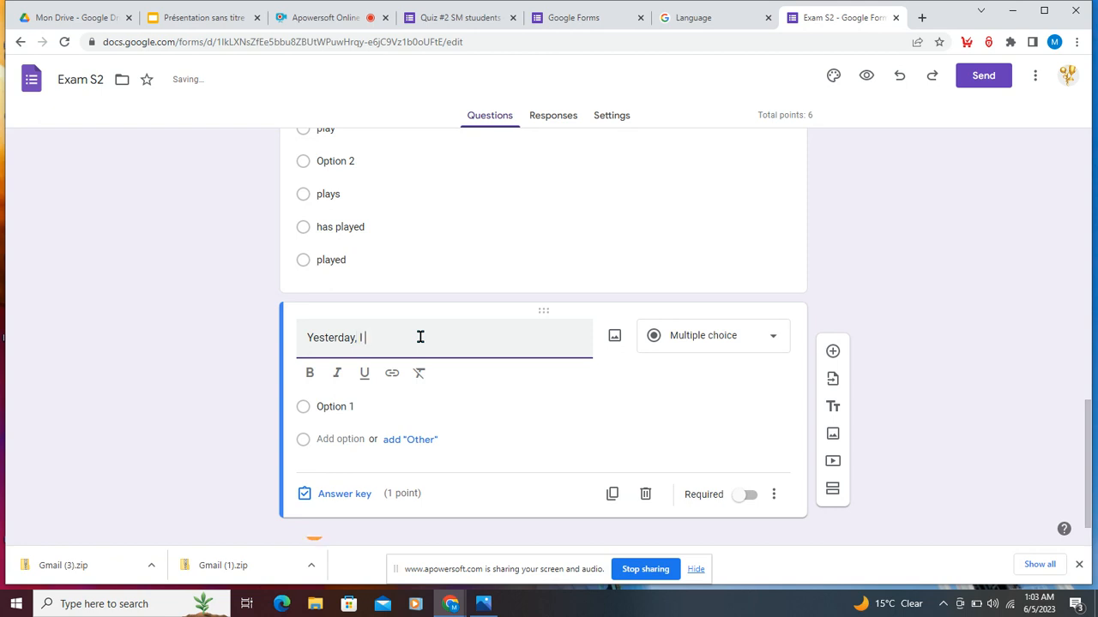
pyautogui.write(' I ---------- dinner. (cook')
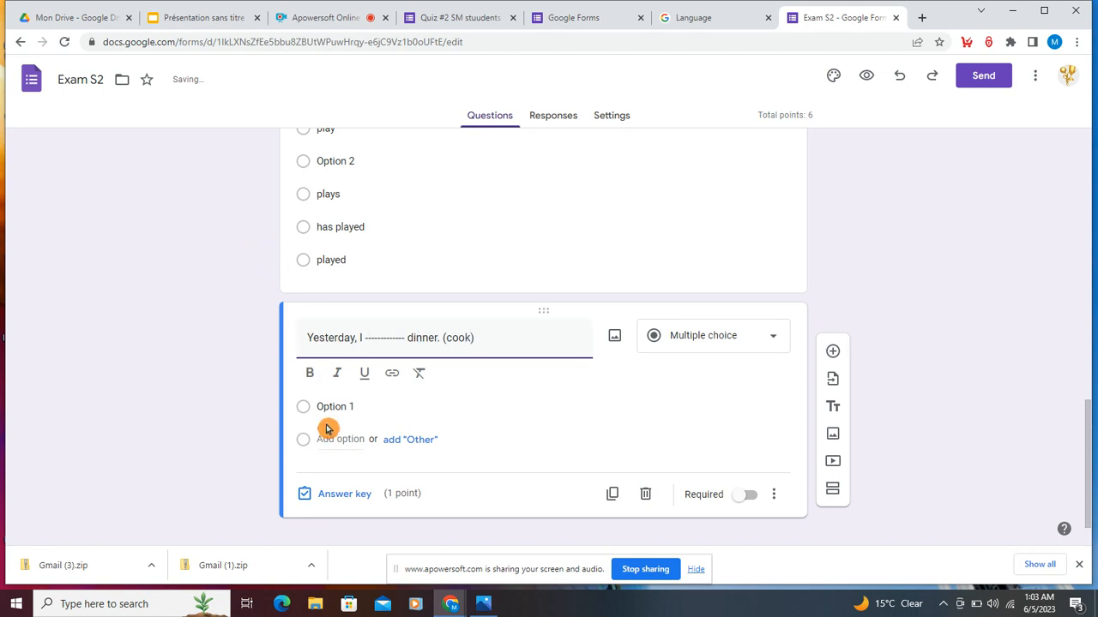
# - Give the dinner question the answer options "cooked", "cooks" and "cooking"
pyautogui.click(347, 407)
pyautogui.write('cooked')
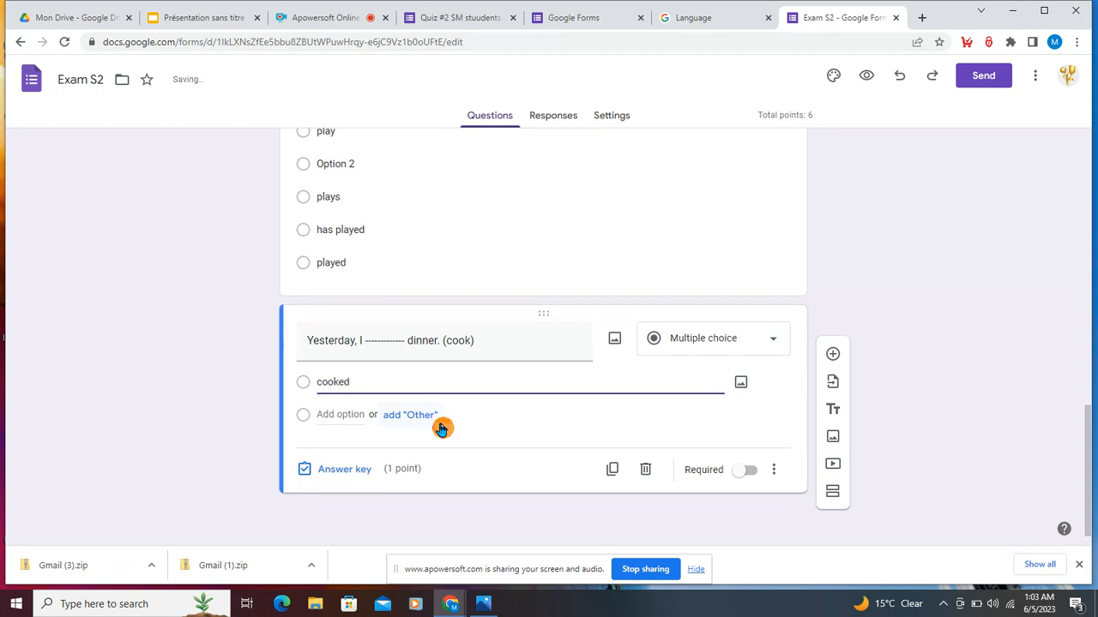
pyautogui.click(346, 414)
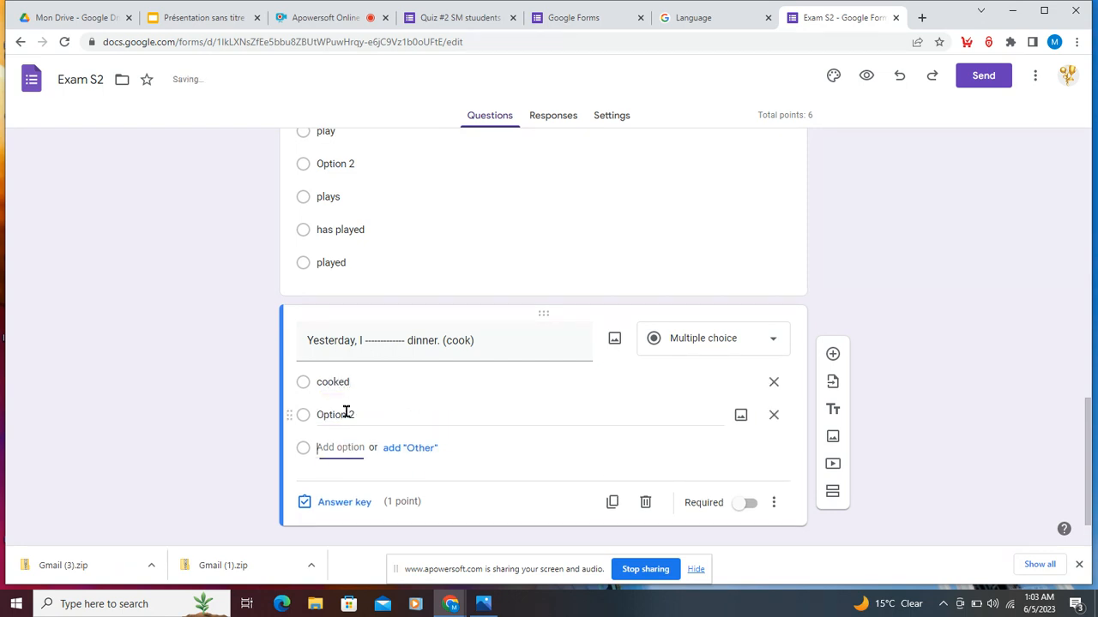
pyautogui.click(346, 415)
pyautogui.write('coo')
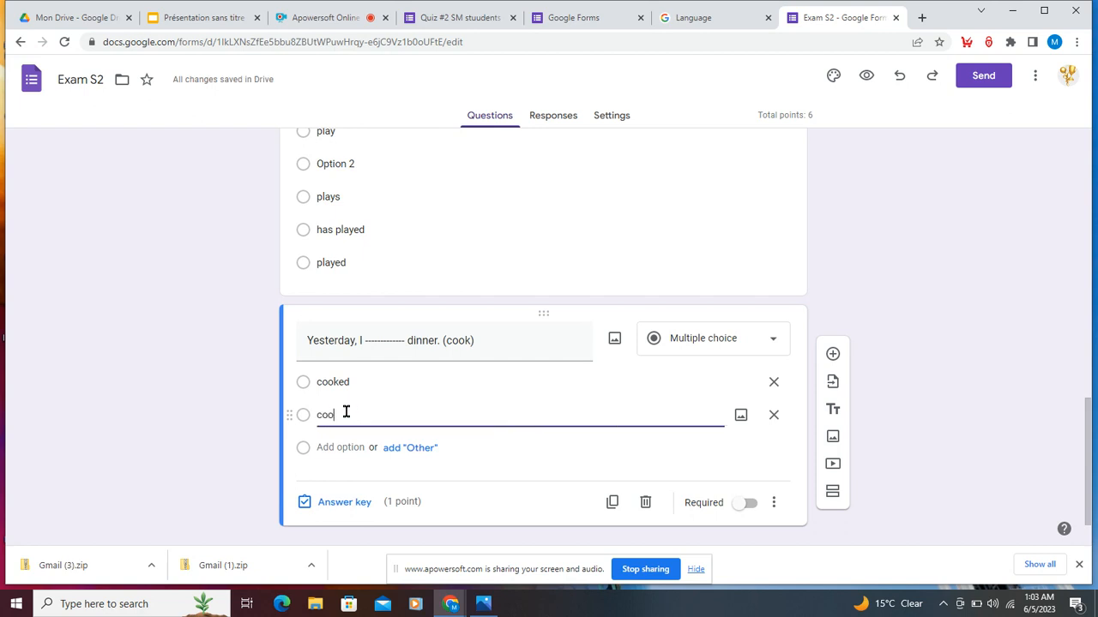
pyautogui.write('ks')
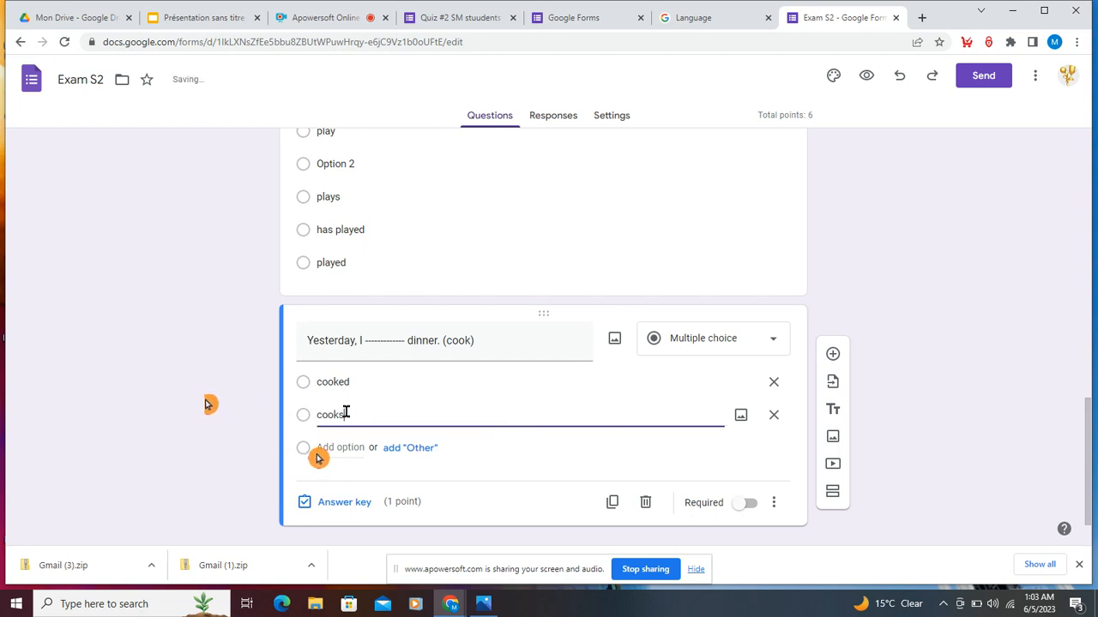
pyautogui.click(331, 447)
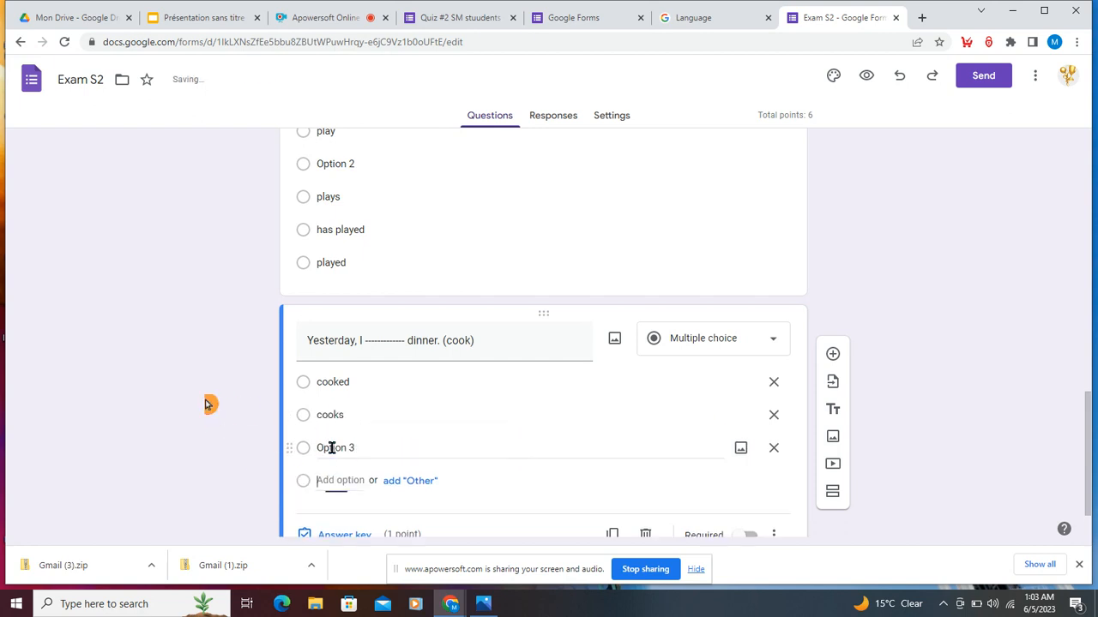
pyautogui.click(428, 458)
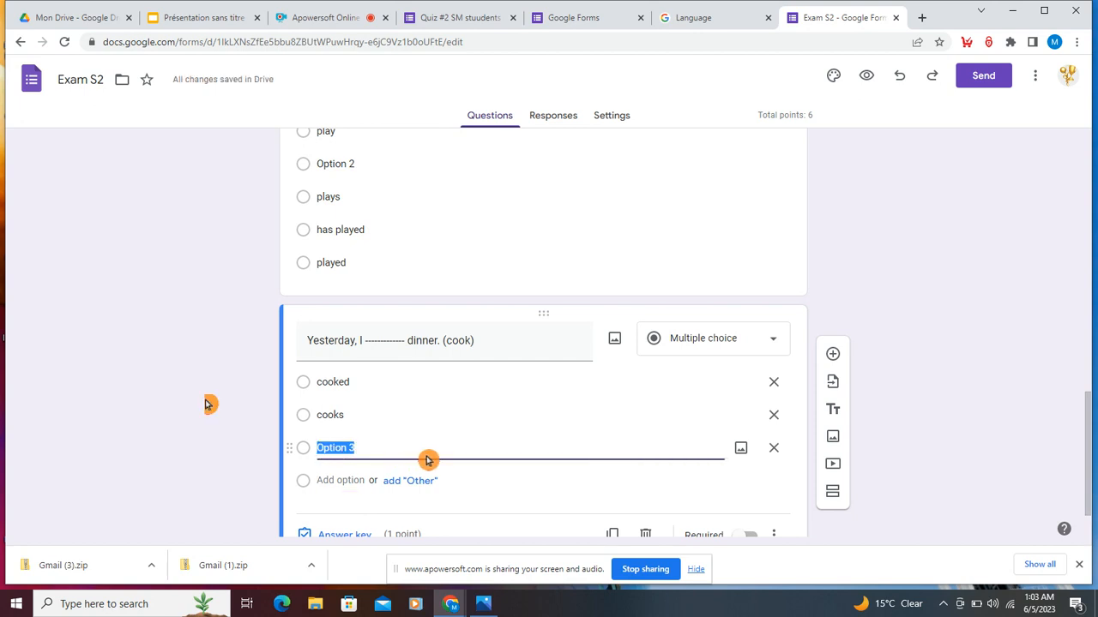
pyautogui.write('cookin')
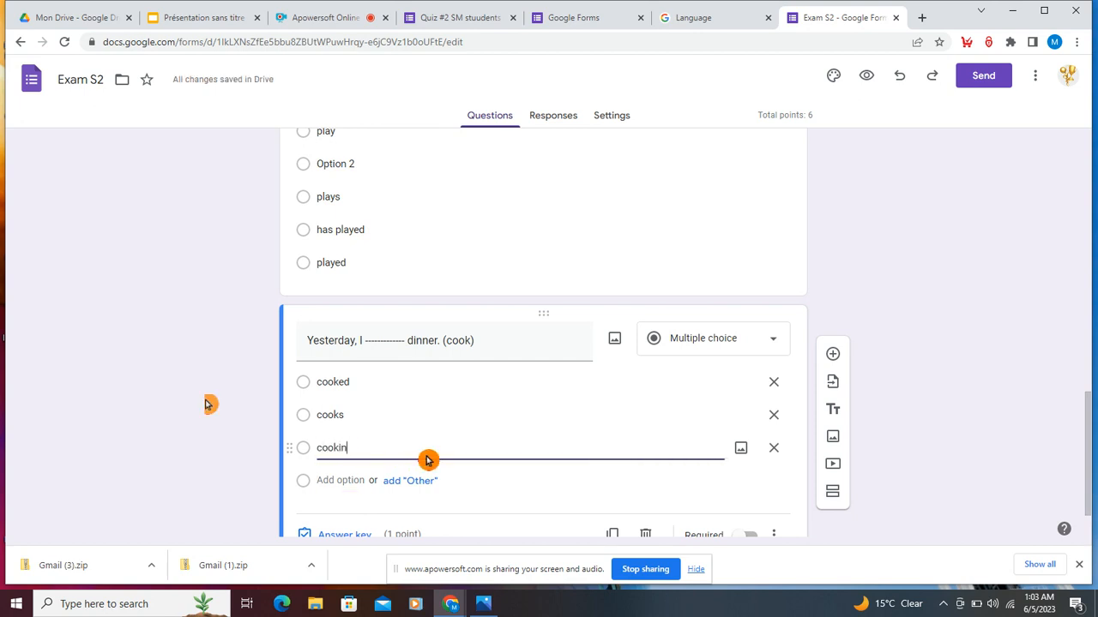
# - Mark "cooked" as the correct answer in the dinner question's answer key and return to the question
pyautogui.scroll(-1, 340, 505)
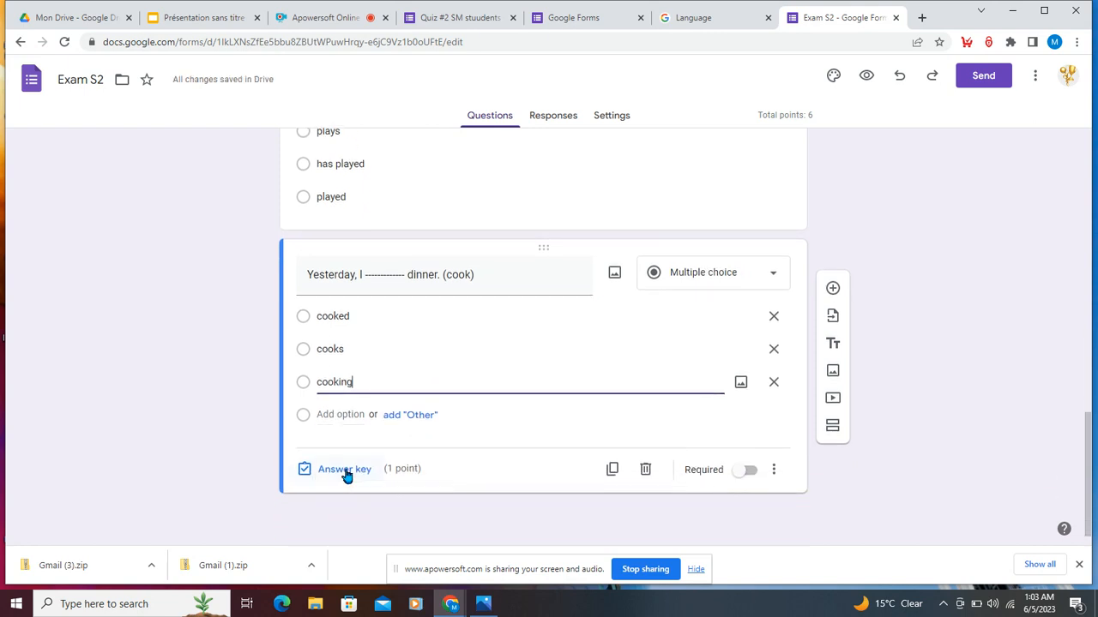
pyautogui.click(344, 470)
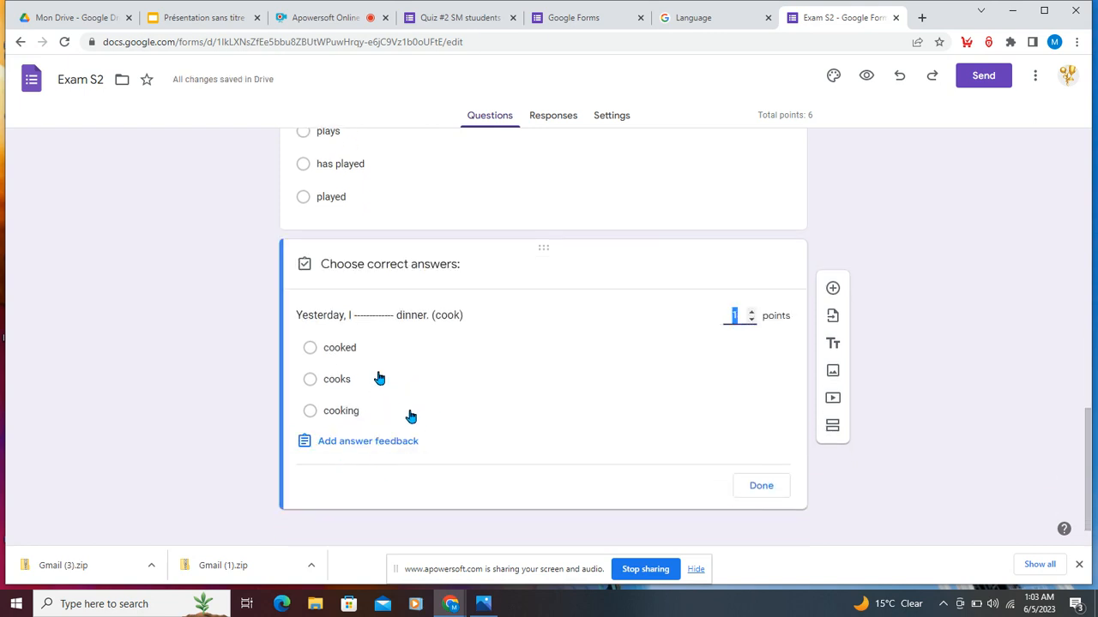
pyautogui.click(348, 348)
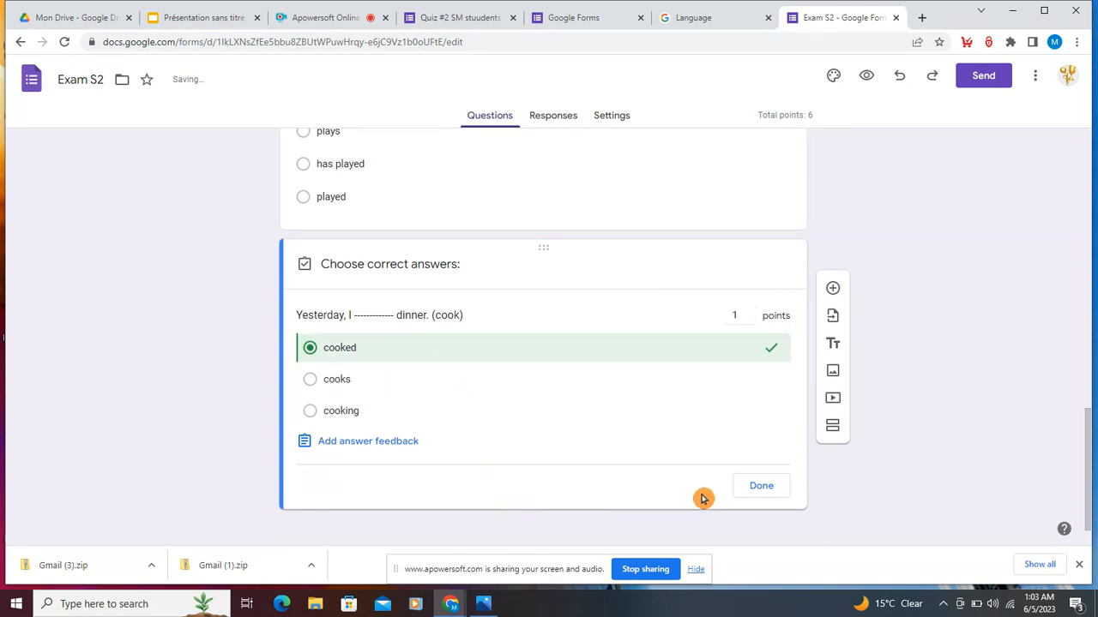
pyautogui.click(761, 485)
# - Open the form's preview and look over the page with the student-identification questions
pyautogui.scroll(2, 746, 506)
pyautogui.scroll(5, 746, 506)
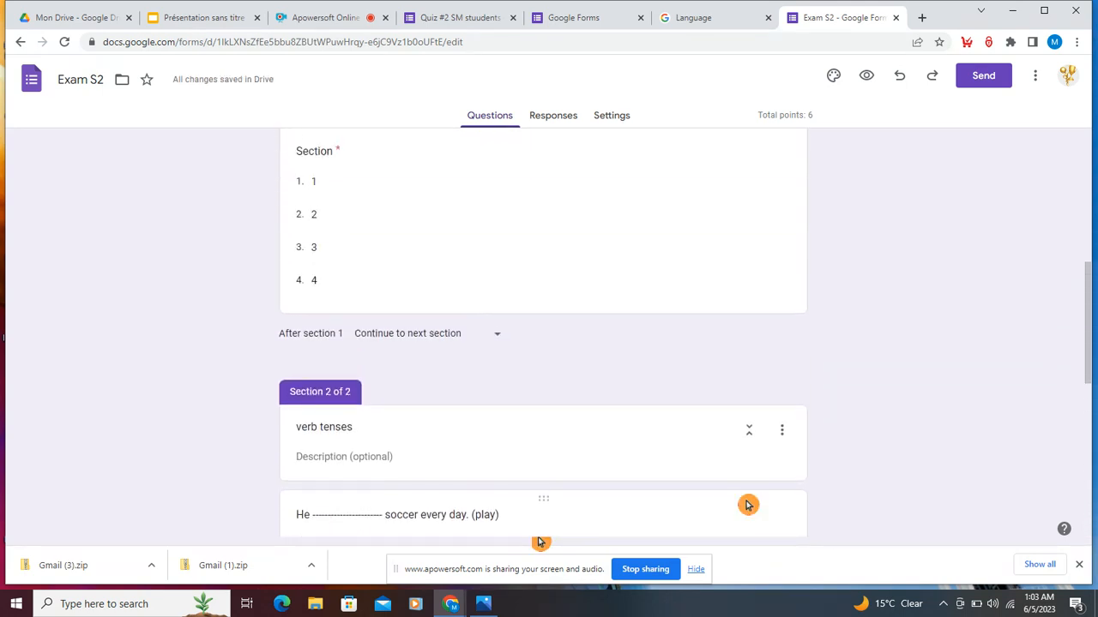
pyautogui.scroll(5, 746, 506)
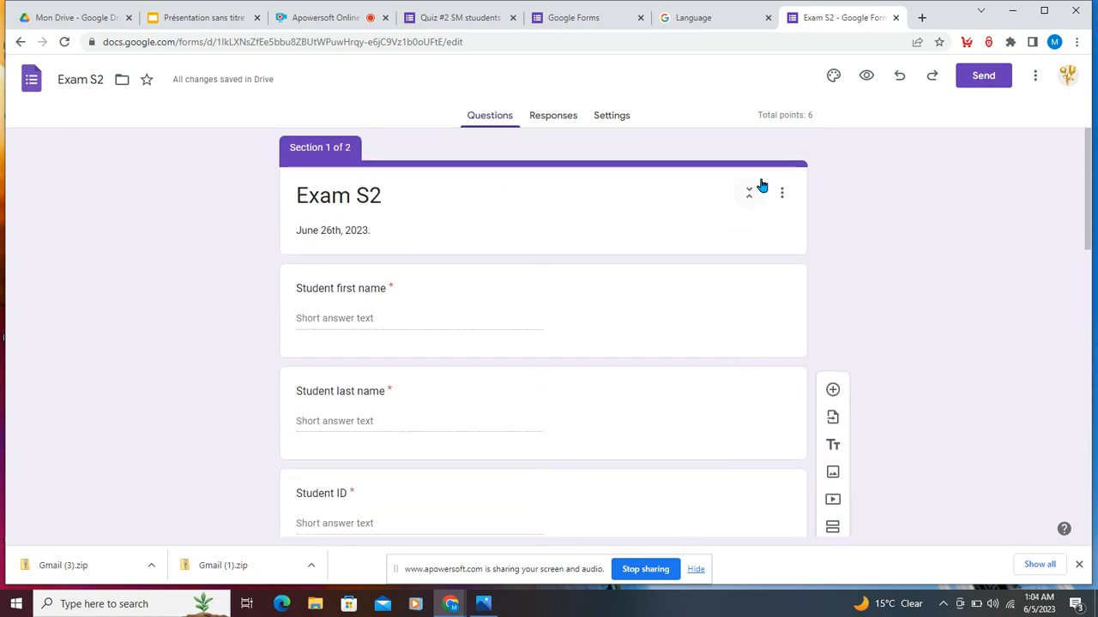
pyautogui.click(868, 77)
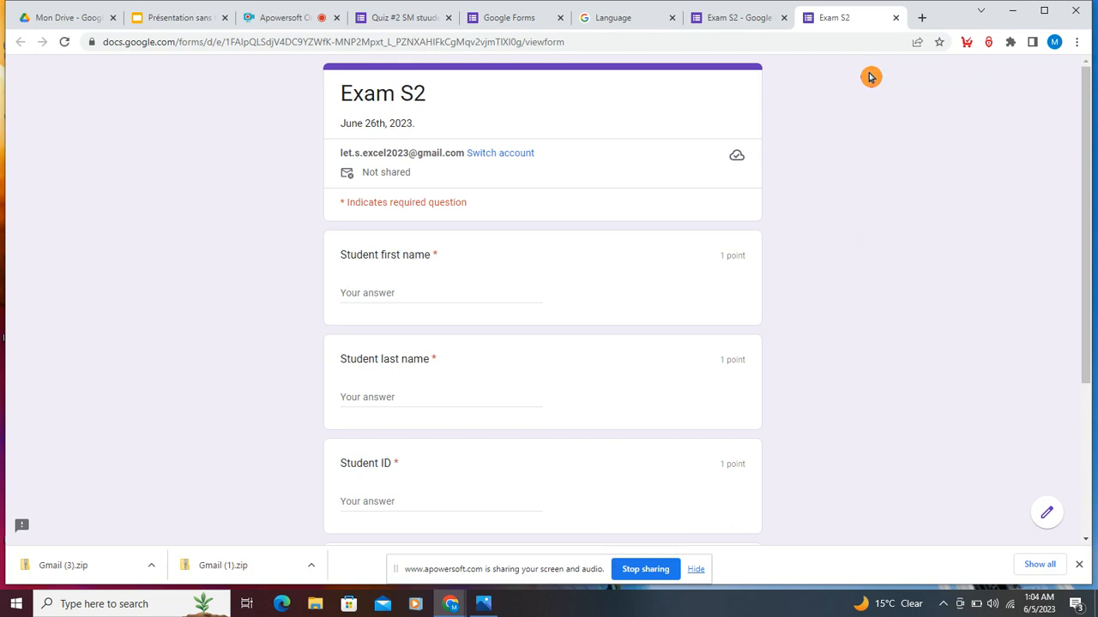
pyautogui.scroll(-3, 830, 198)
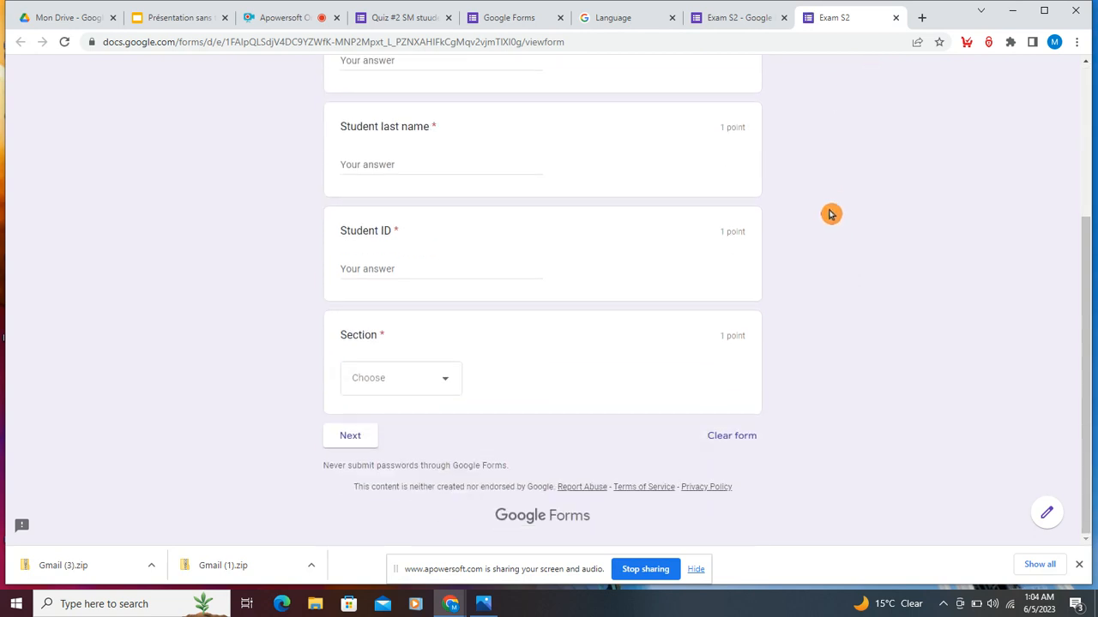
pyautogui.scroll(3, 830, 210)
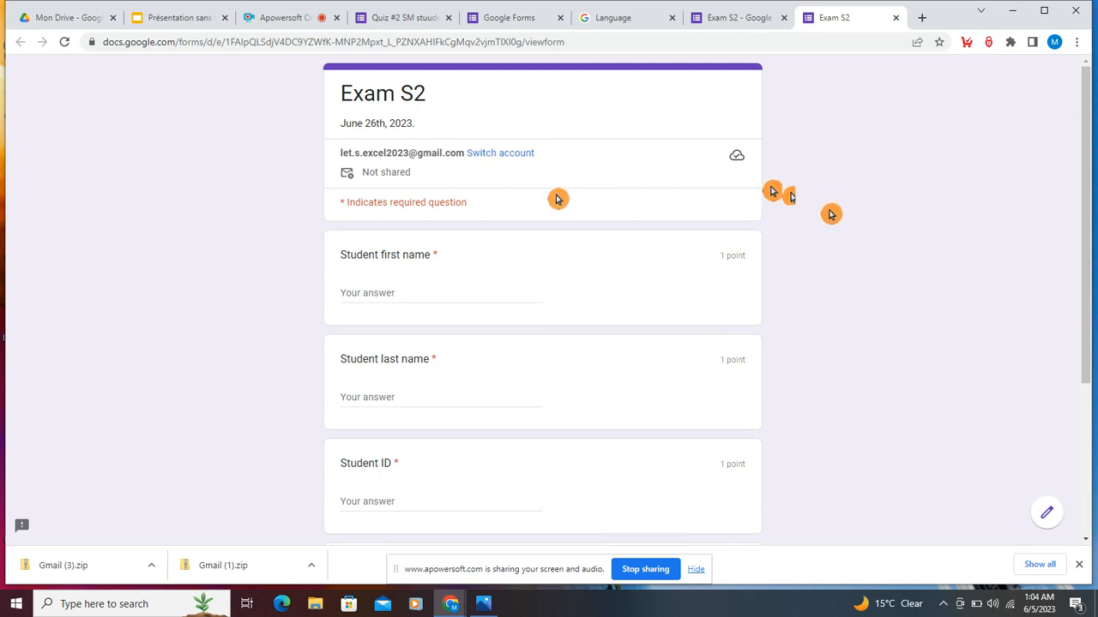
pyautogui.scroll(-2, 367, 147)
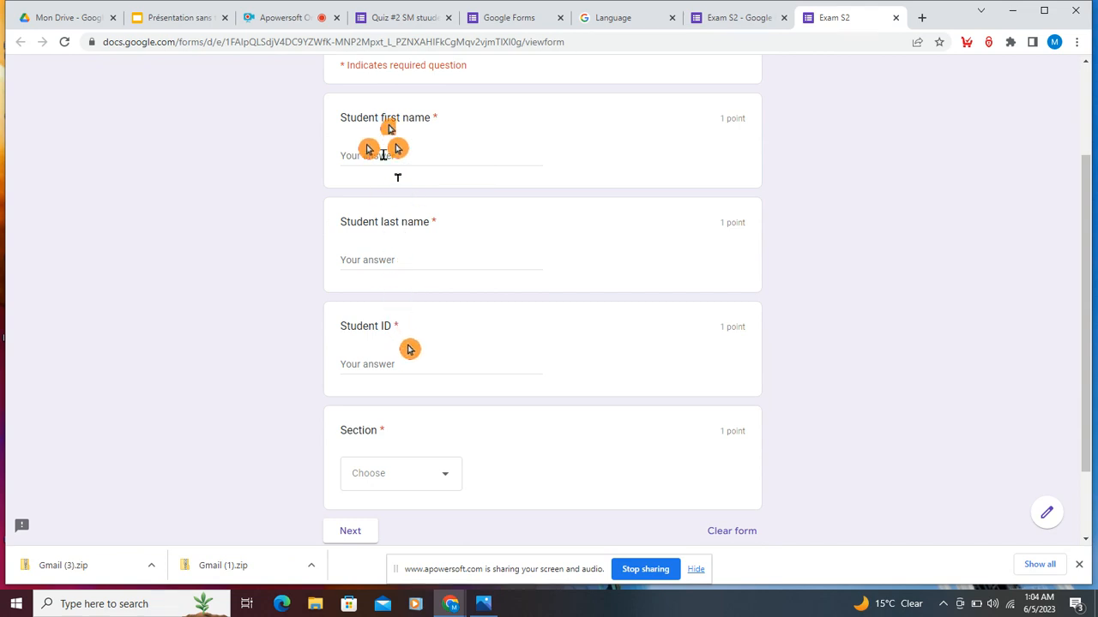
# - Choose section 2 in the preview and try to continue with the other required fields left empty
pyautogui.click(443, 472)
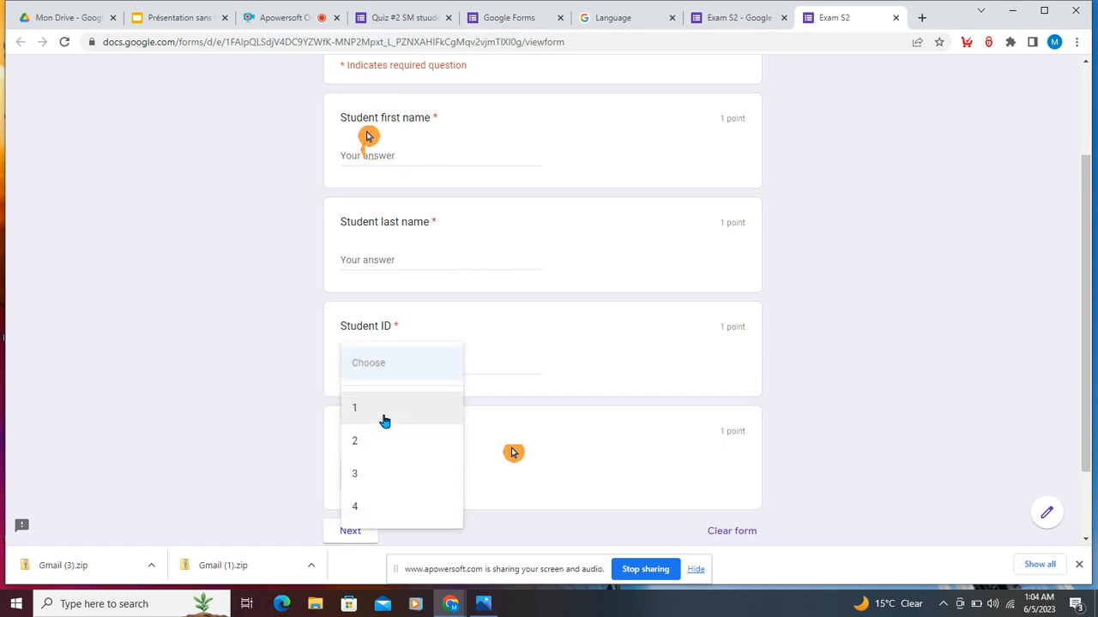
pyautogui.click(387, 442)
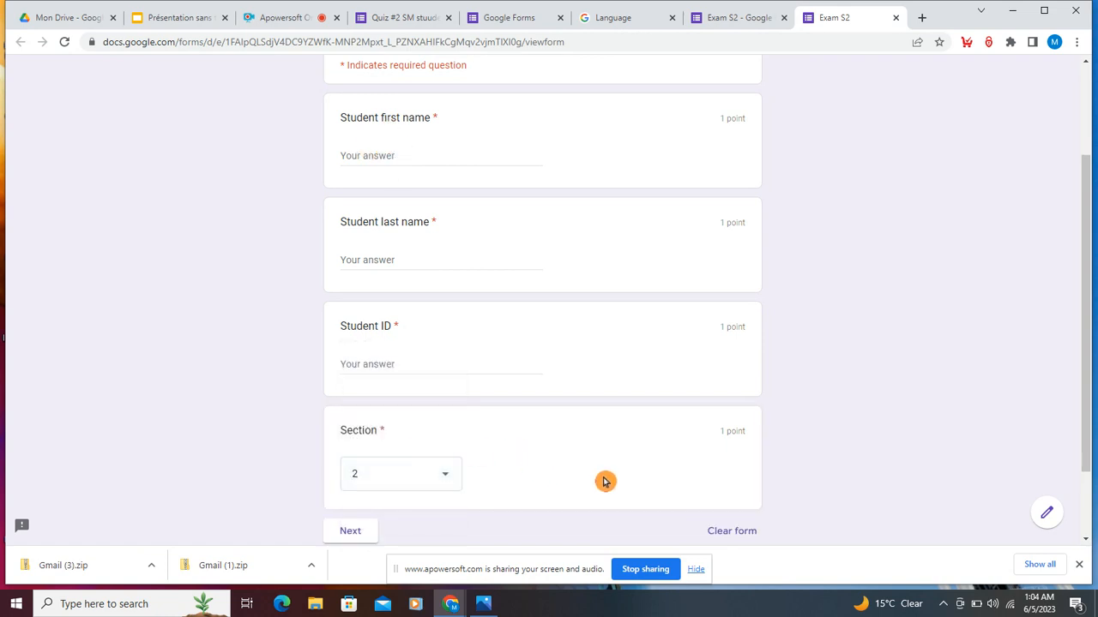
pyautogui.scroll(-2, 626, 497)
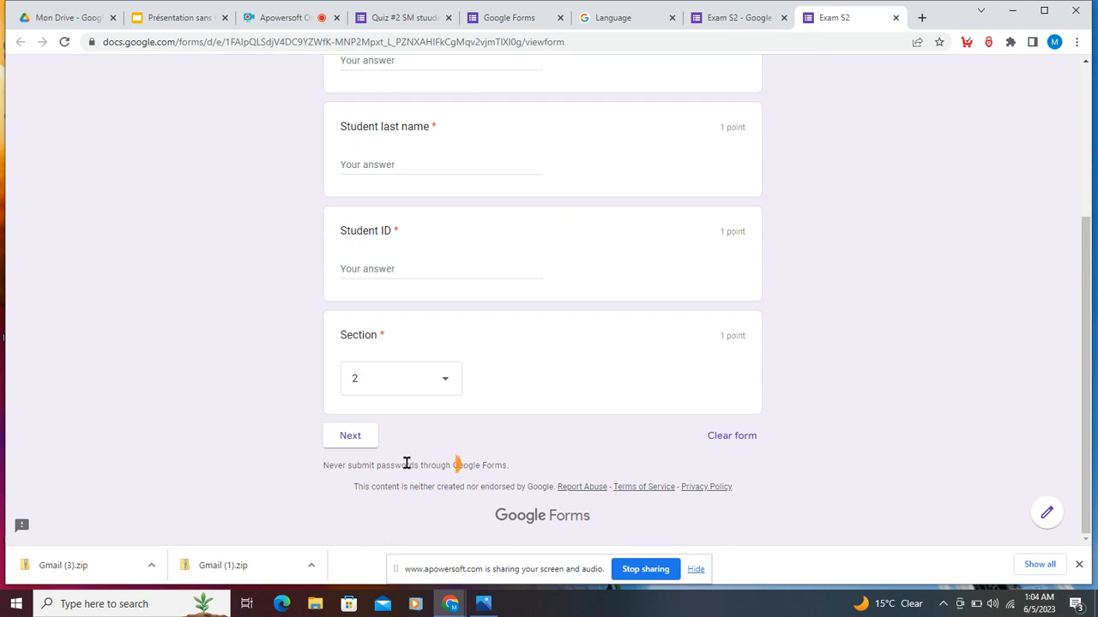
pyautogui.click(347, 439)
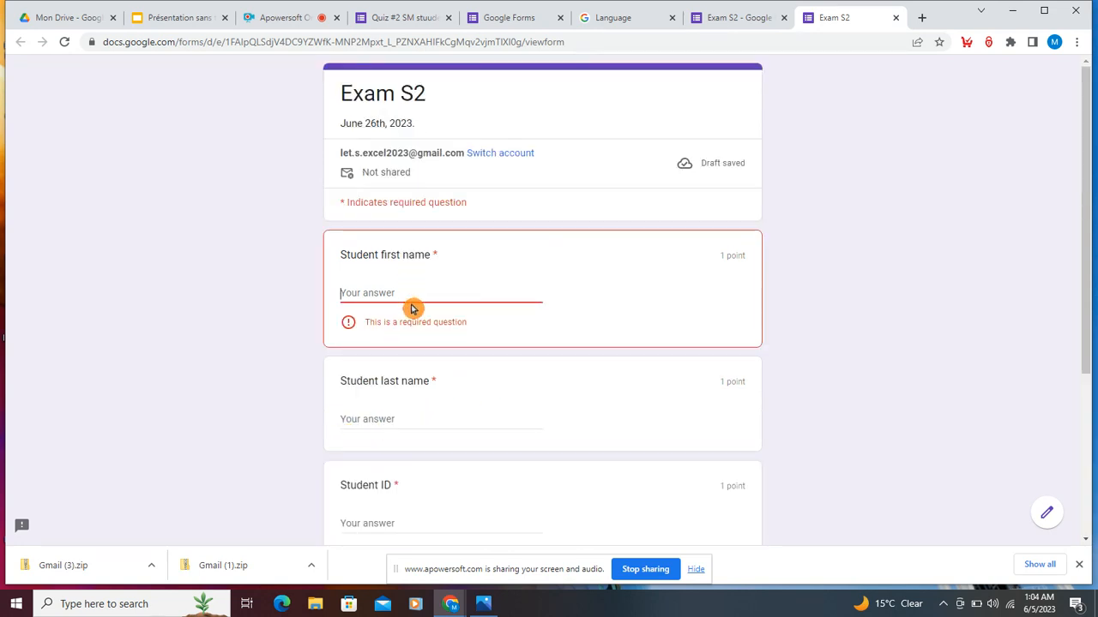
# - Fill in the student's first name, last name and ID with placeholder text and continue to the verb tenses section
pyautogui.scroll(-2, 412, 306)
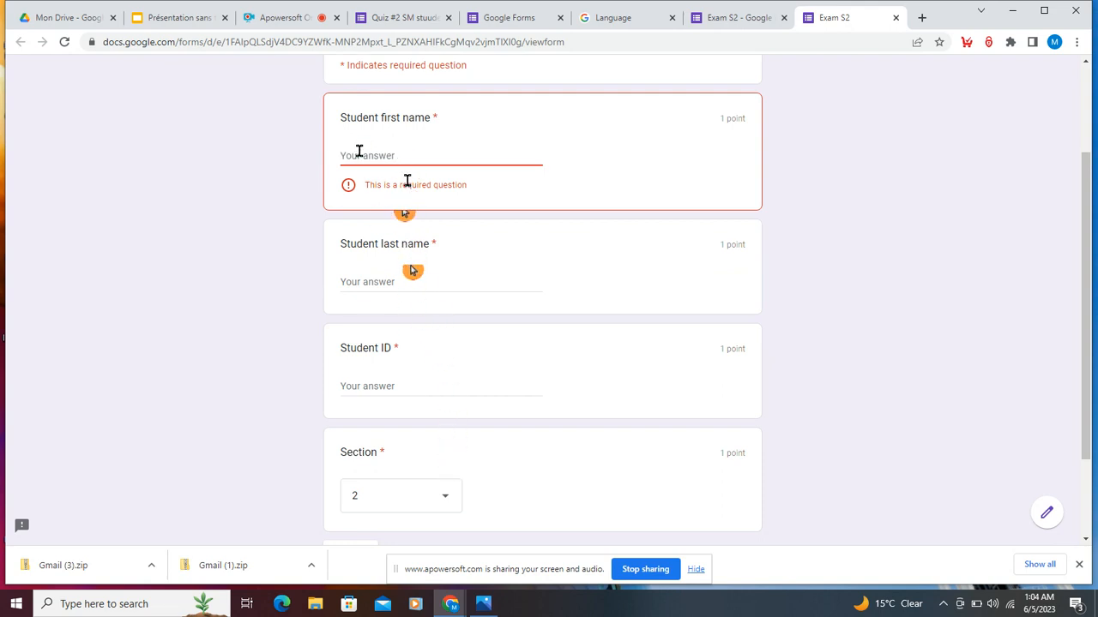
pyautogui.write('ff')
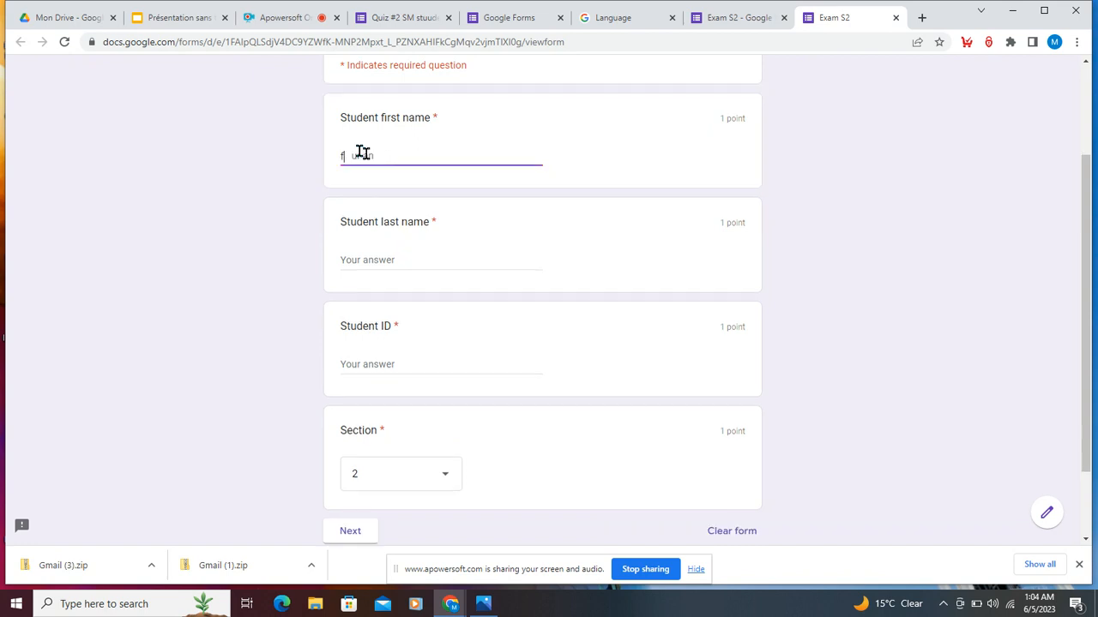
pyautogui.click(391, 260)
pyautogui.write('ff')
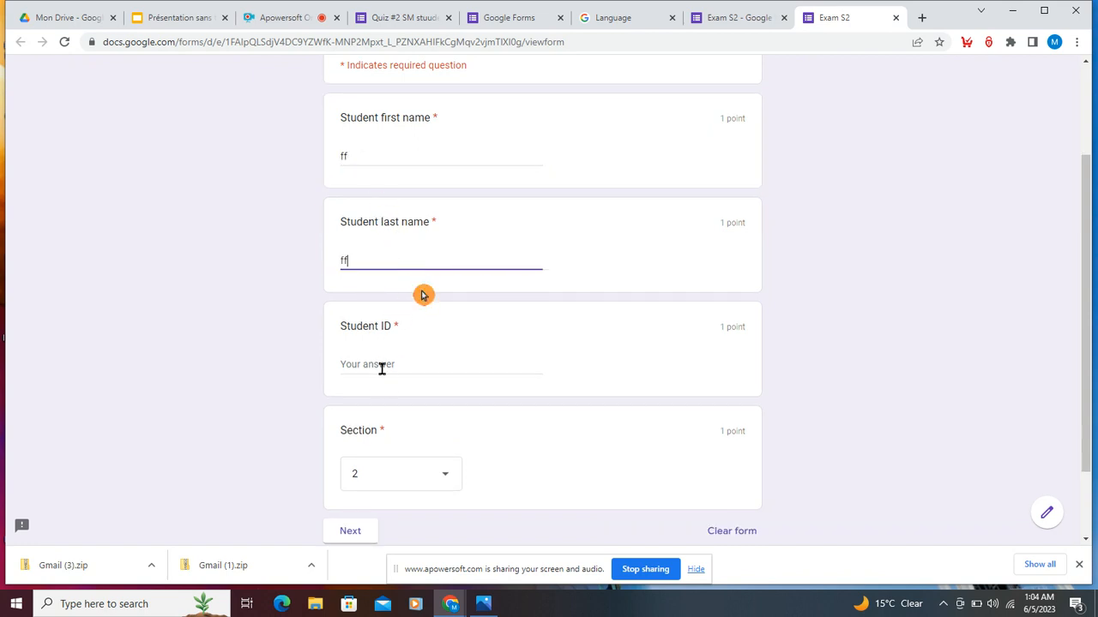
pyautogui.click(385, 356)
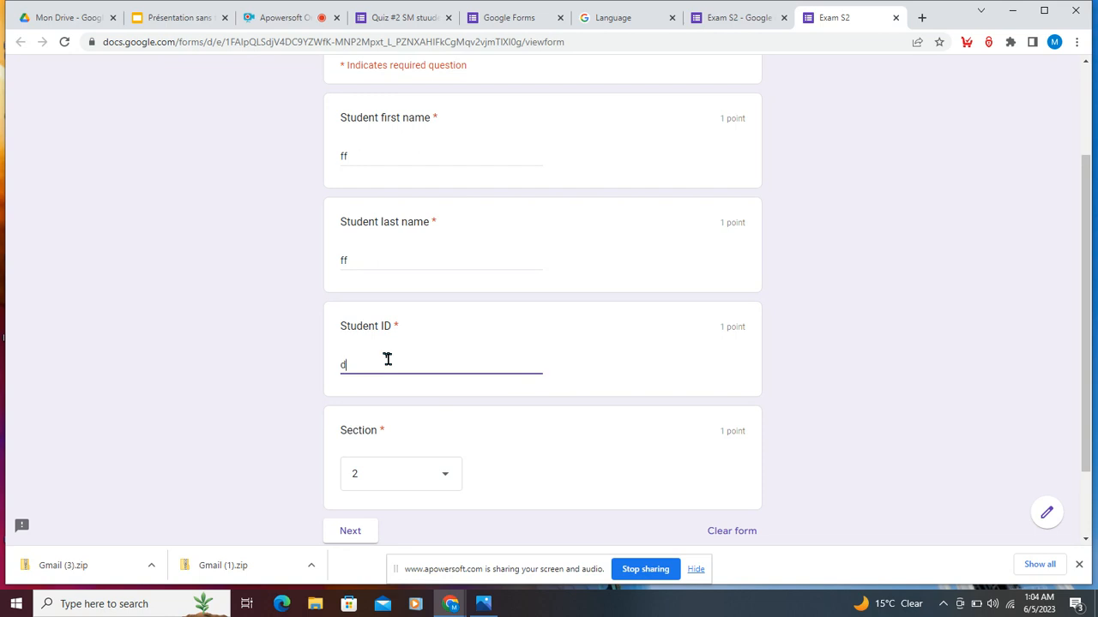
pyautogui.scroll(-2, 385, 360)
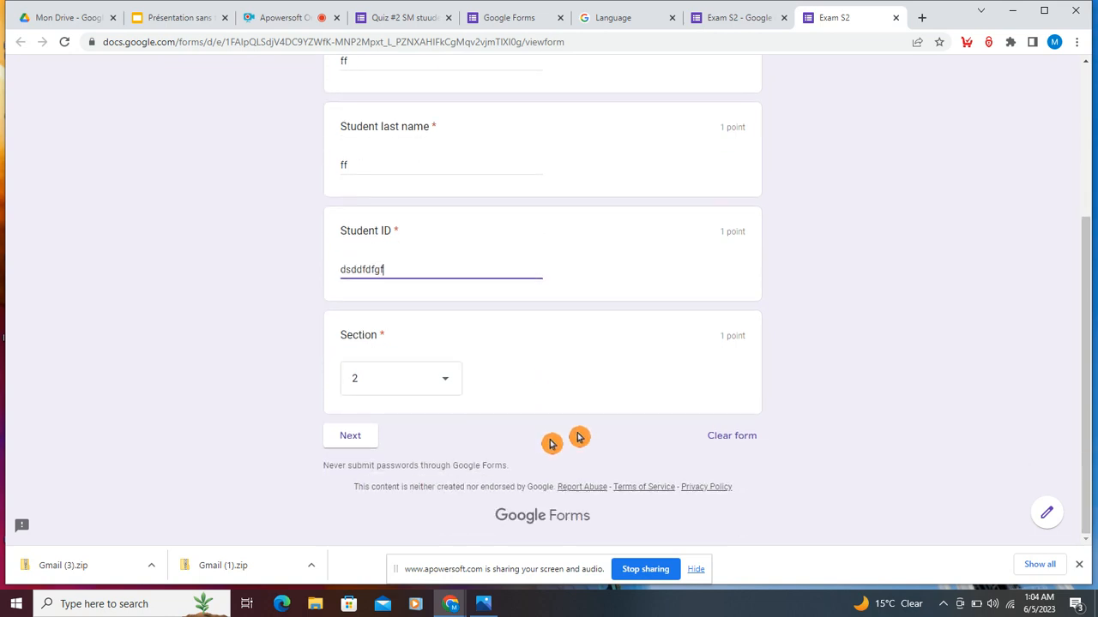
pyautogui.click(351, 435)
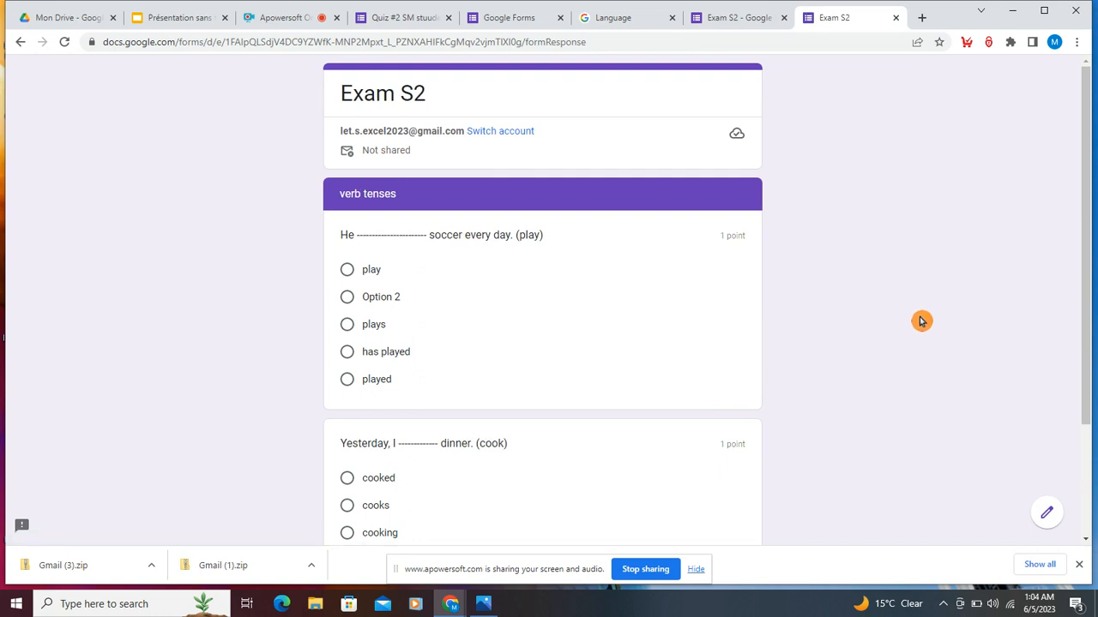
# - Answer the soccer question with "Option 2" and the dinner question with "cooked", and clear all answers from the form
pyautogui.scroll(-1, 919, 320)
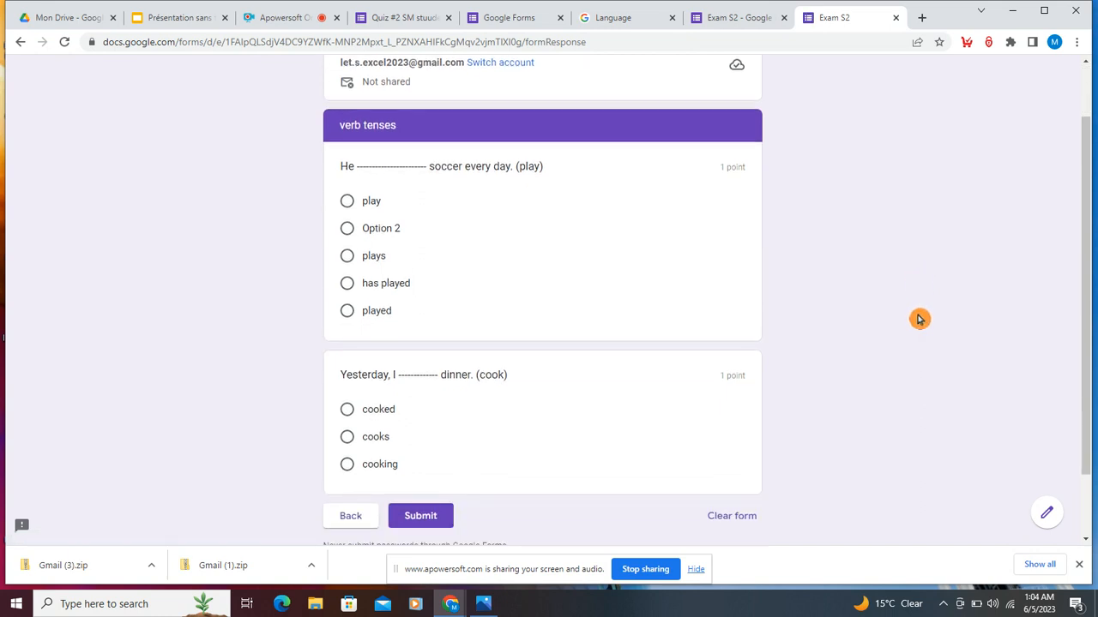
pyautogui.scroll(1, 918, 303)
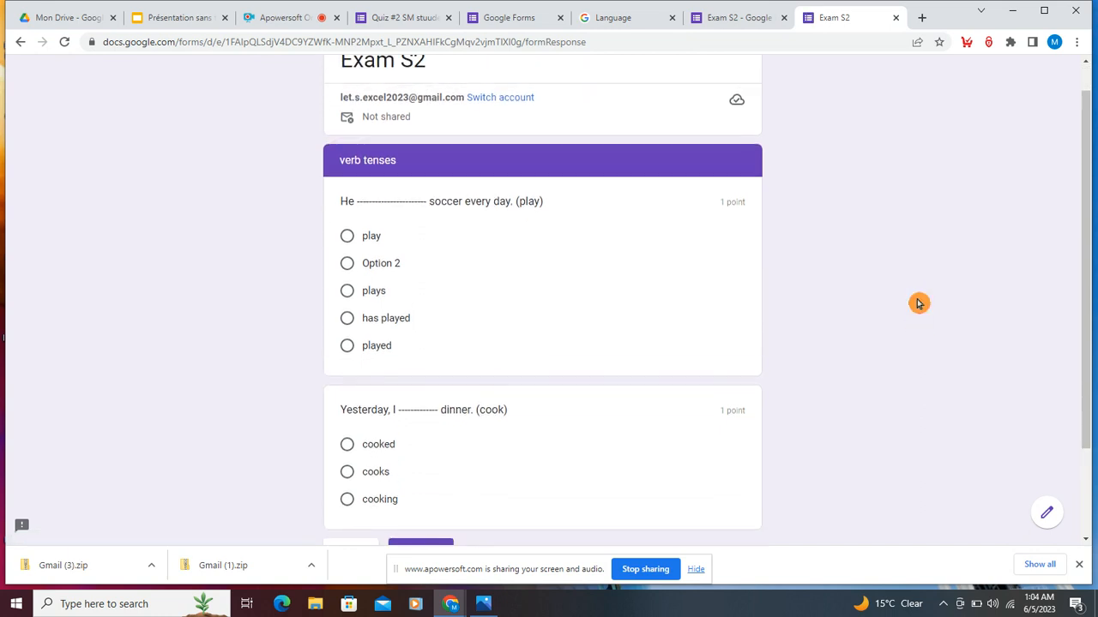
pyautogui.scroll(-1, 918, 303)
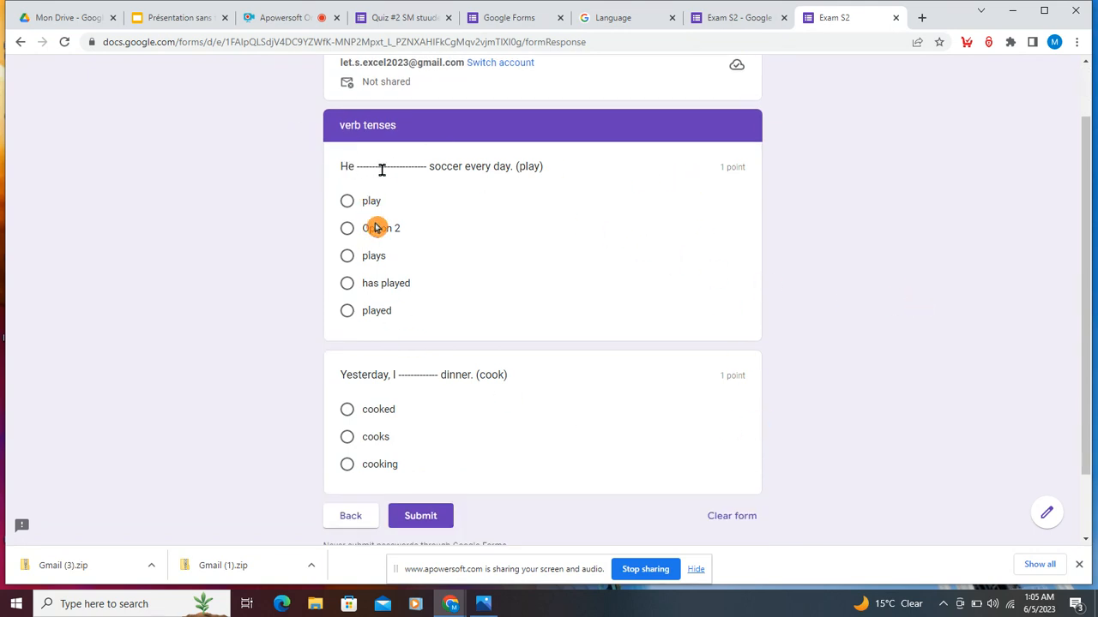
pyautogui.click(347, 229)
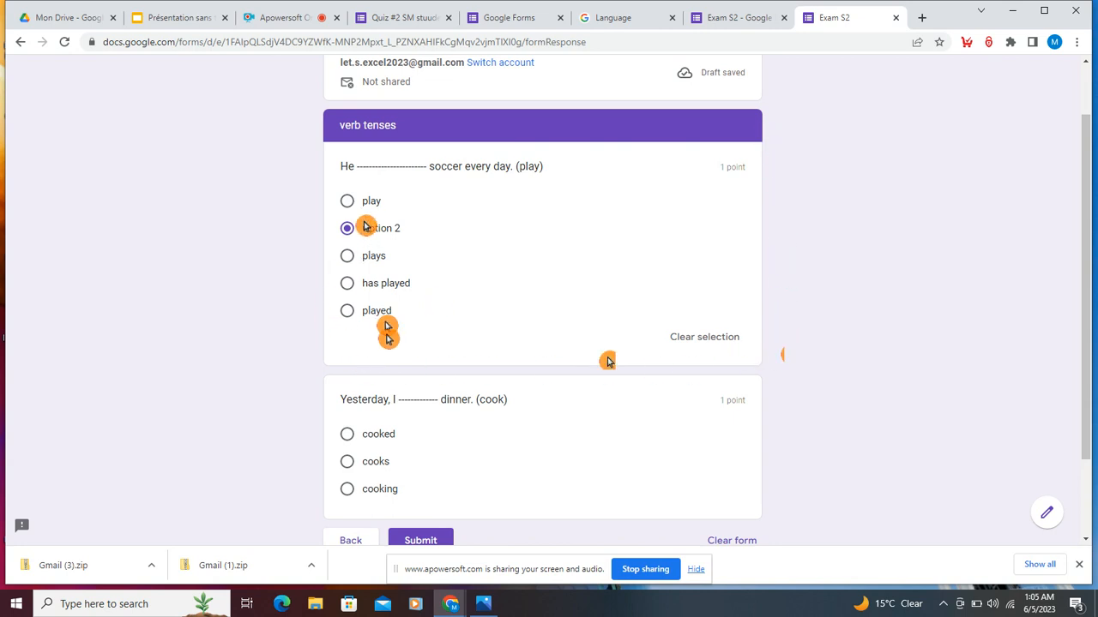
pyautogui.click(364, 437)
pyautogui.scroll(-3, 443, 486)
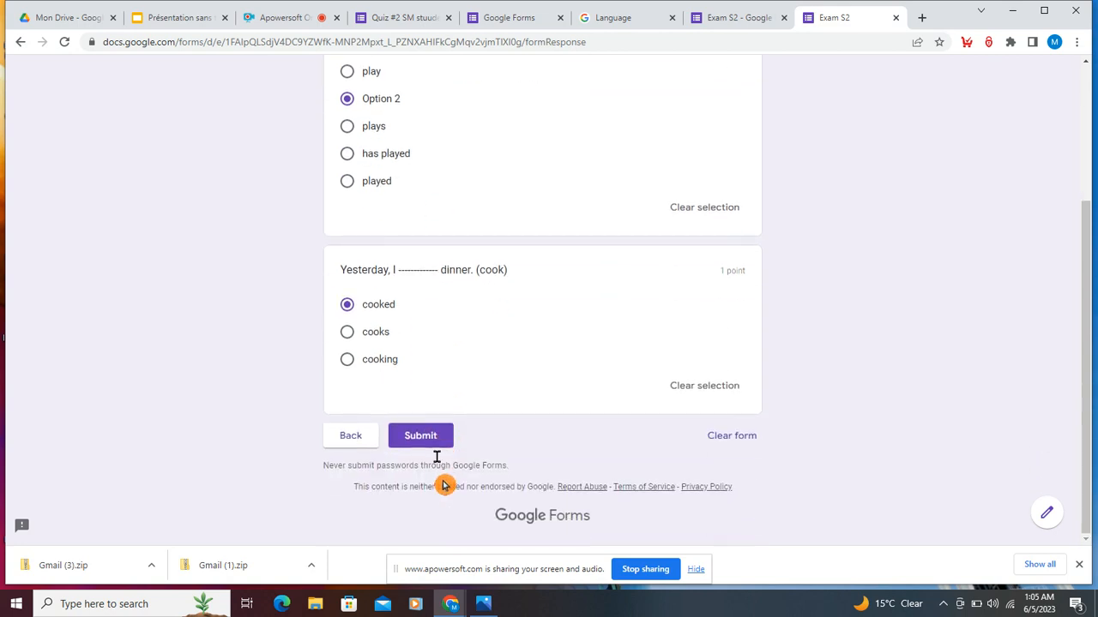
pyautogui.click(710, 436)
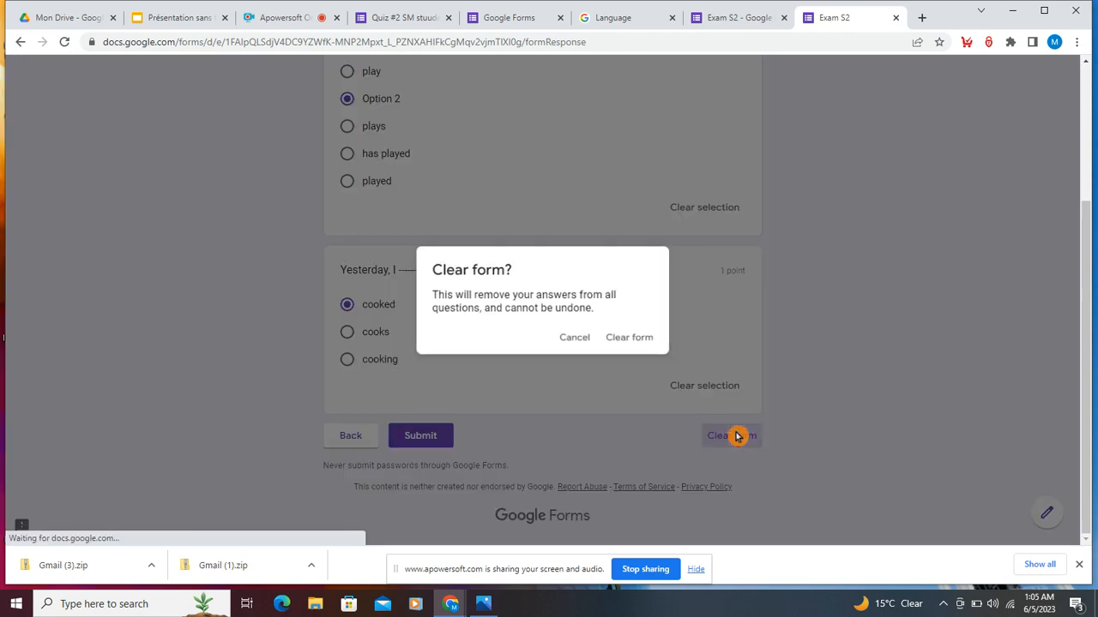
pyautogui.click(636, 338)
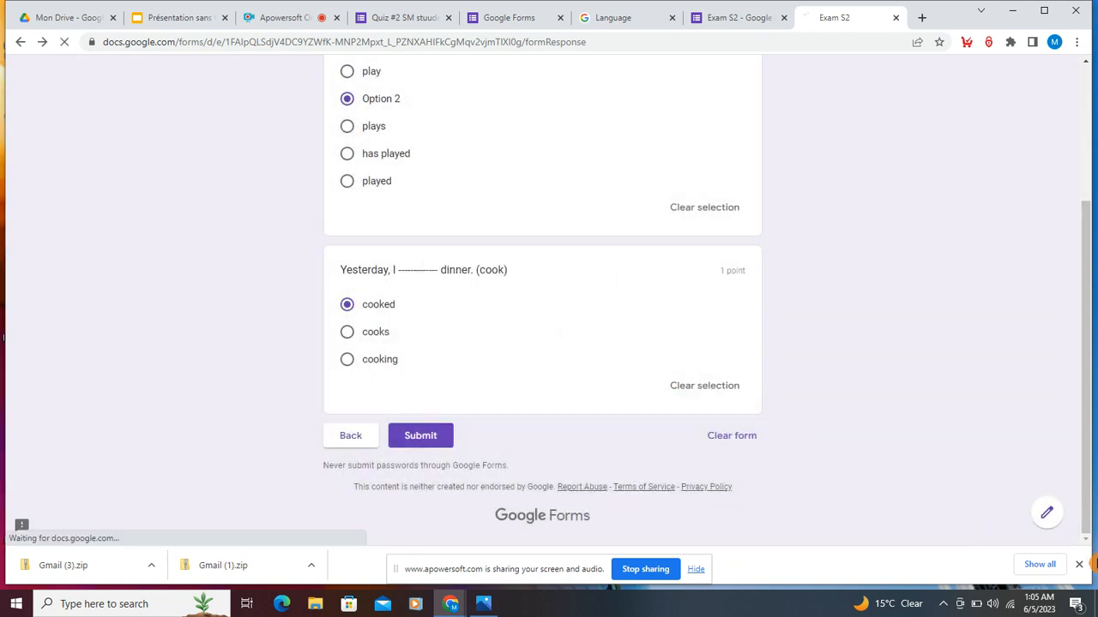
# - Return from the preview to editing the form and decline the quiz tour
pyautogui.click(1046, 513)
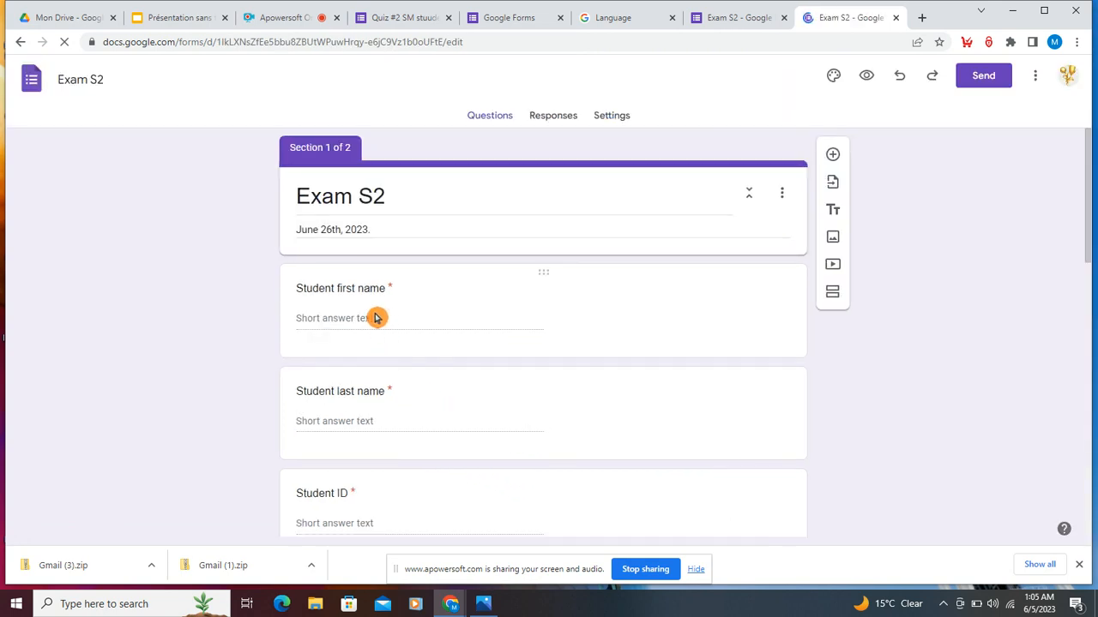
pyautogui.scroll(-2, 184, 314)
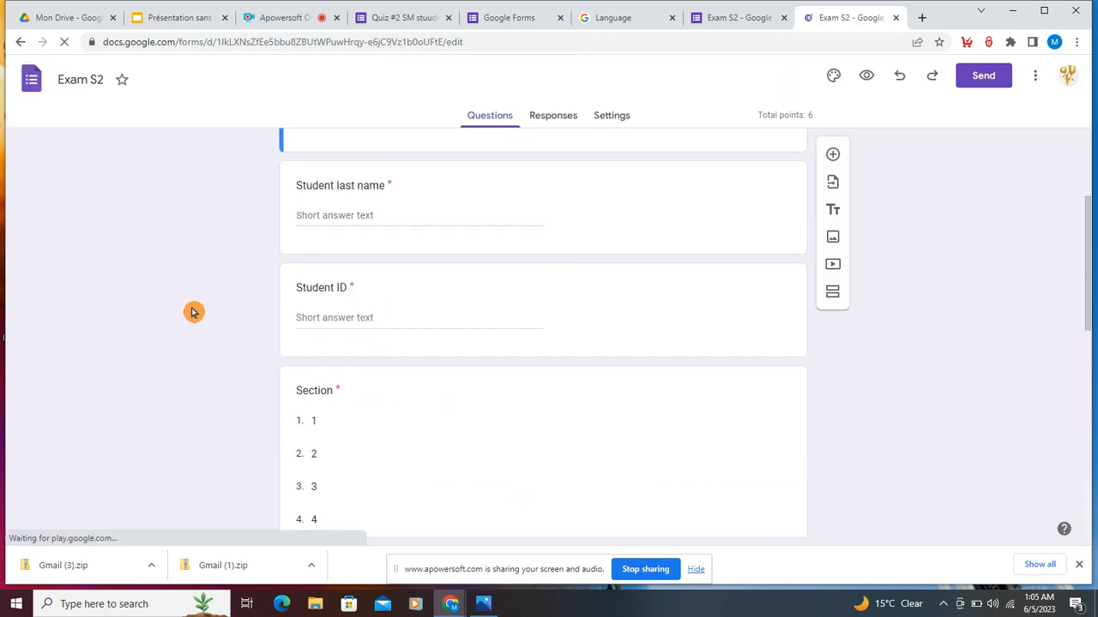
pyautogui.scroll(-5, 193, 312)
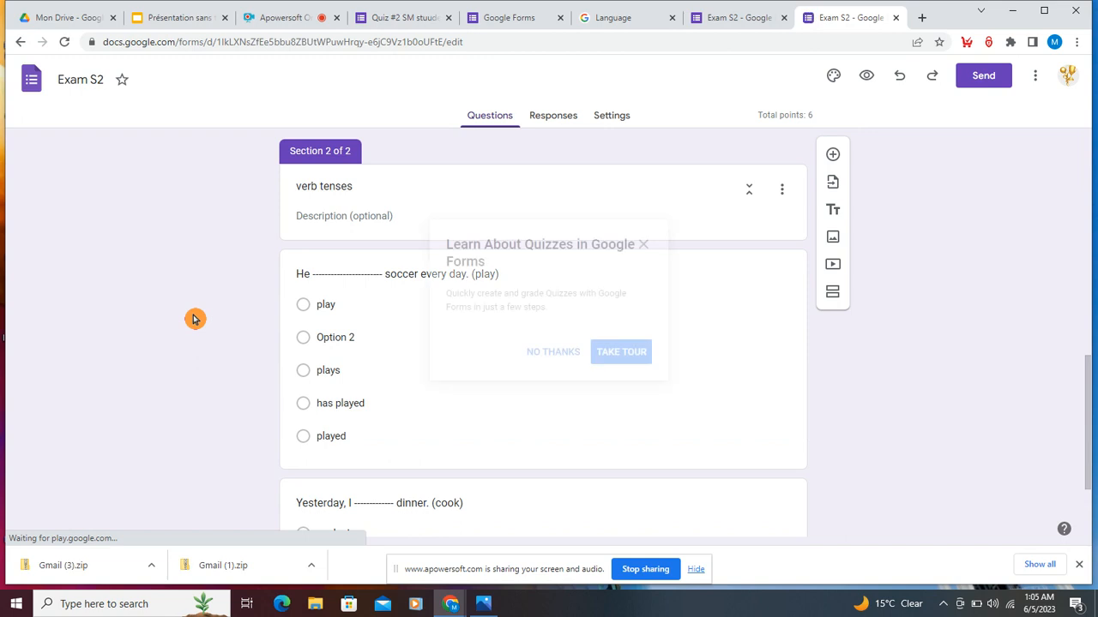
pyautogui.scroll(-2, 193, 319)
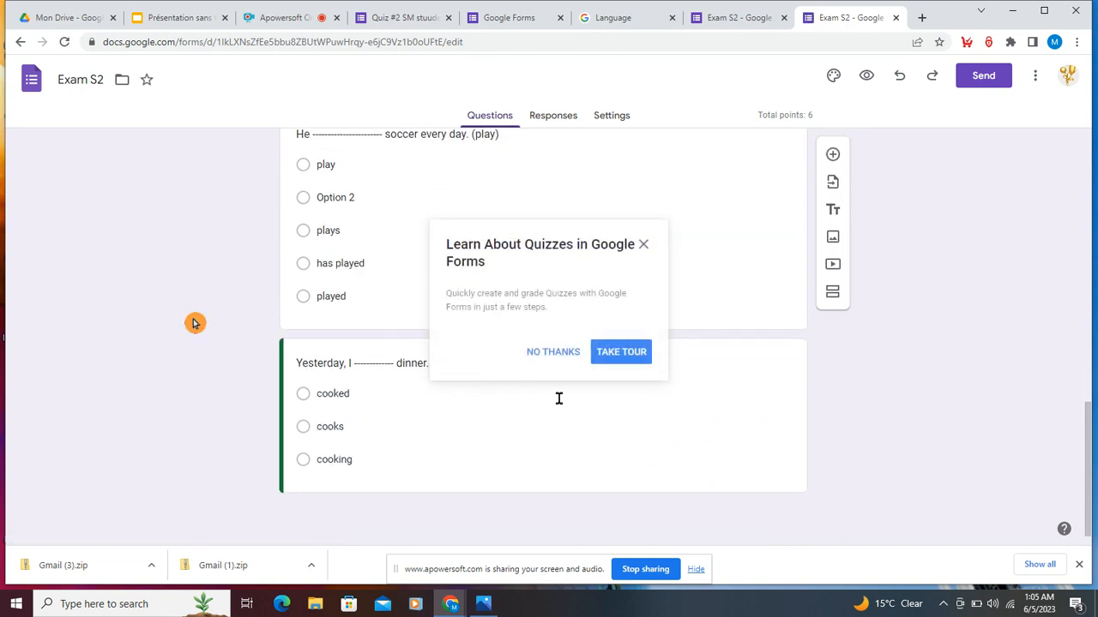
pyautogui.click(554, 355)
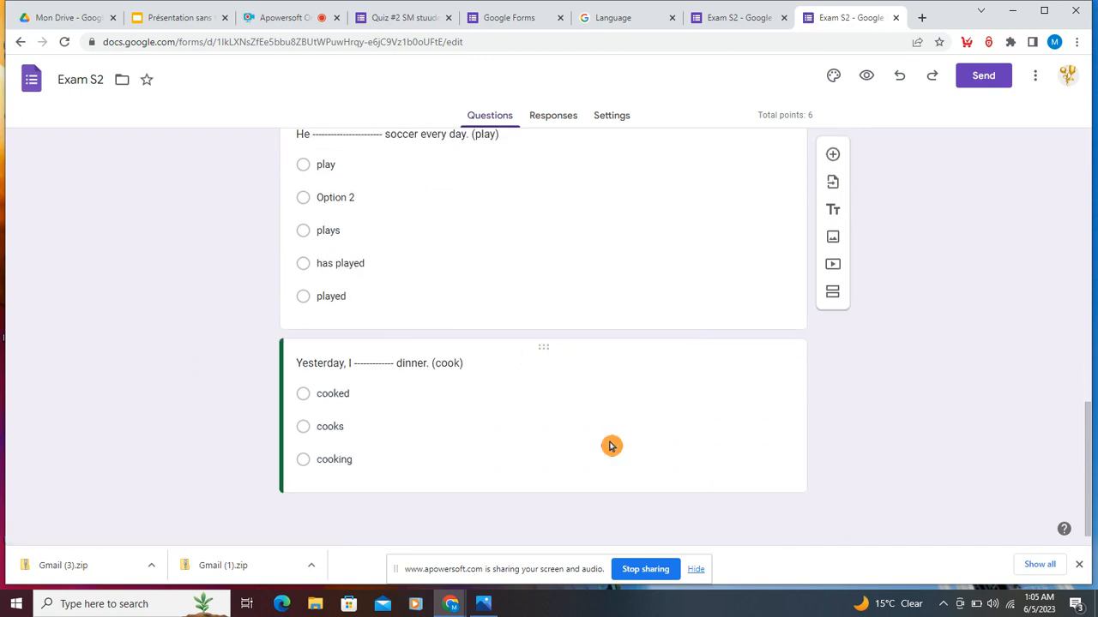
# - Add a new multiple-choice question and move it below the dinner question at the end of the verb tenses section
pyautogui.click(830, 155)
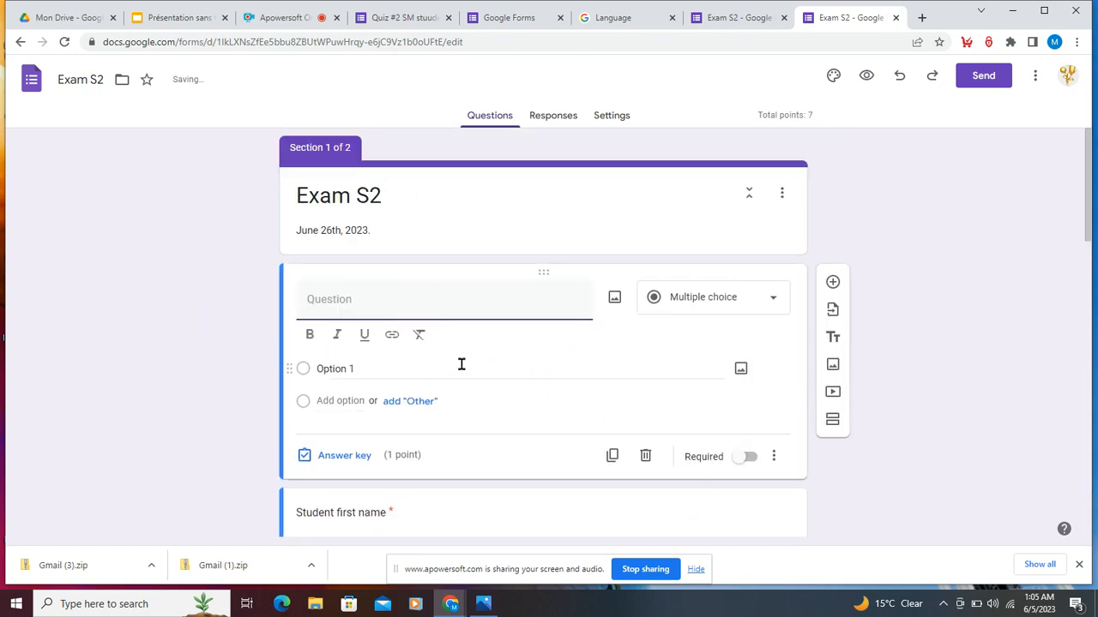
pyautogui.scroll(-6, 449, 366)
pyautogui.scroll(4, 446, 363)
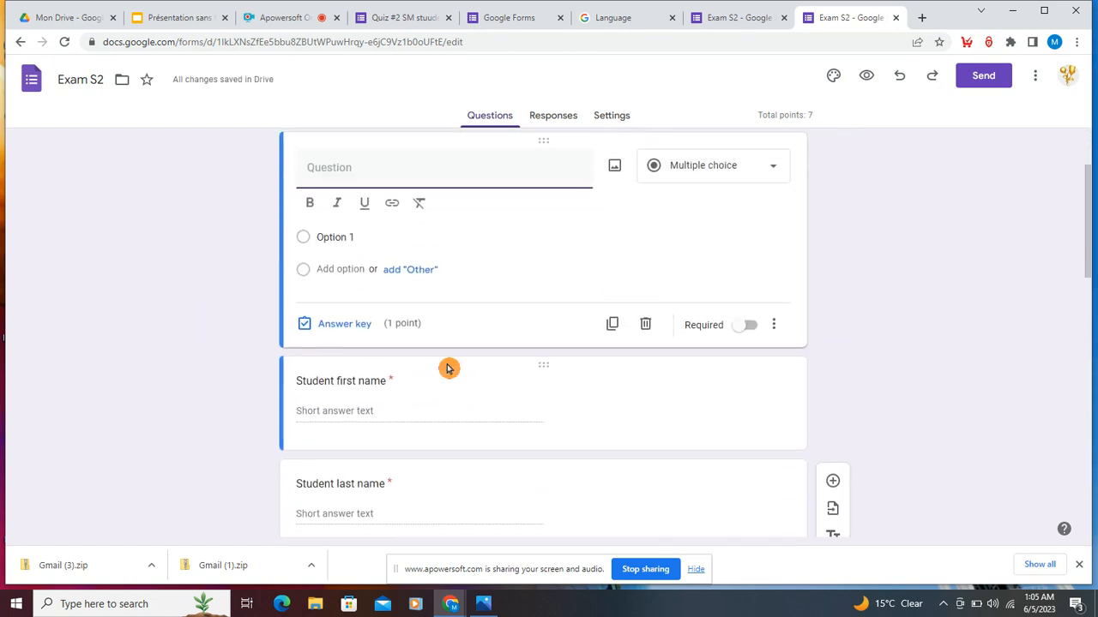
pyautogui.scroll(2, 446, 363)
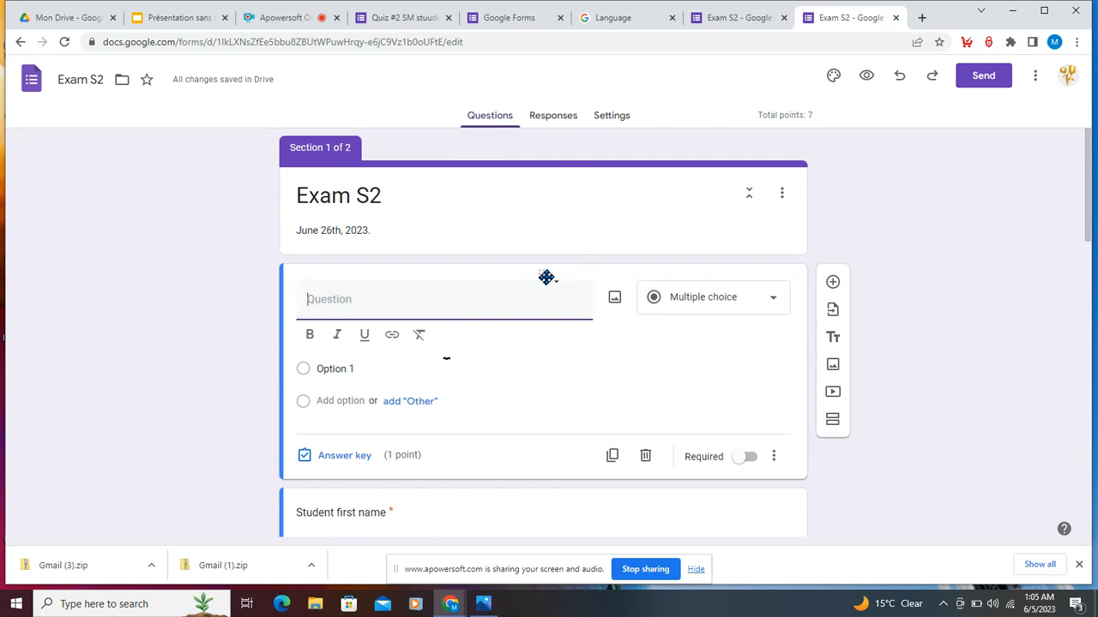
pyautogui.moveTo(543, 277); pyautogui.dragTo(505, 386)
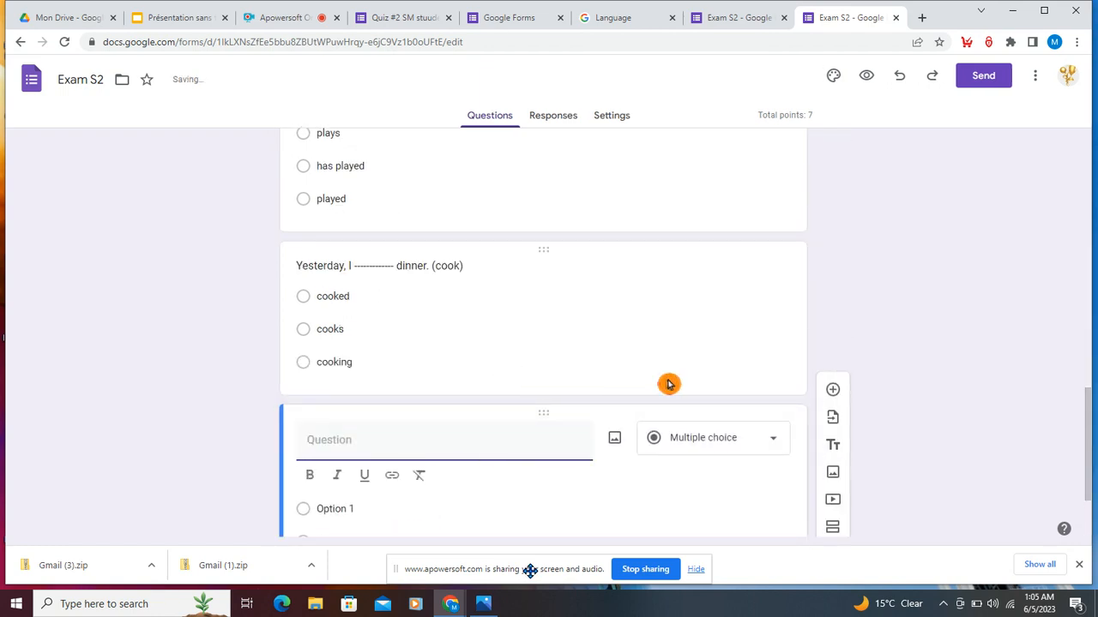
# - Enter "English is easy!" as the text of the new question below the dinner question
pyautogui.scroll(15, 669, 380)
pyautogui.scroll(-7, 666, 382)
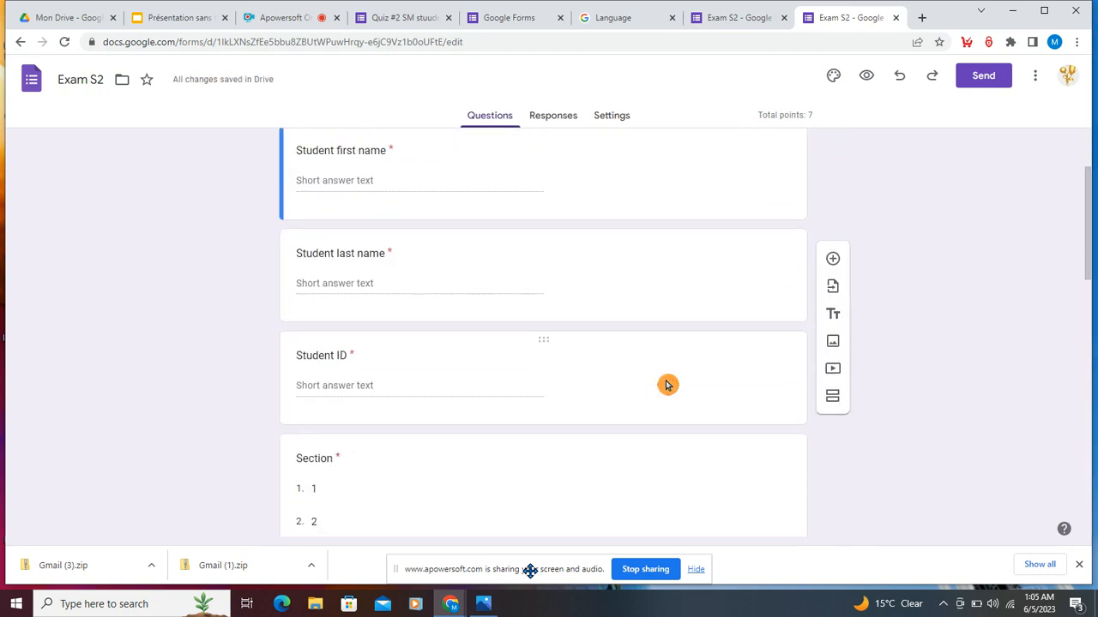
pyautogui.scroll(-5, 666, 385)
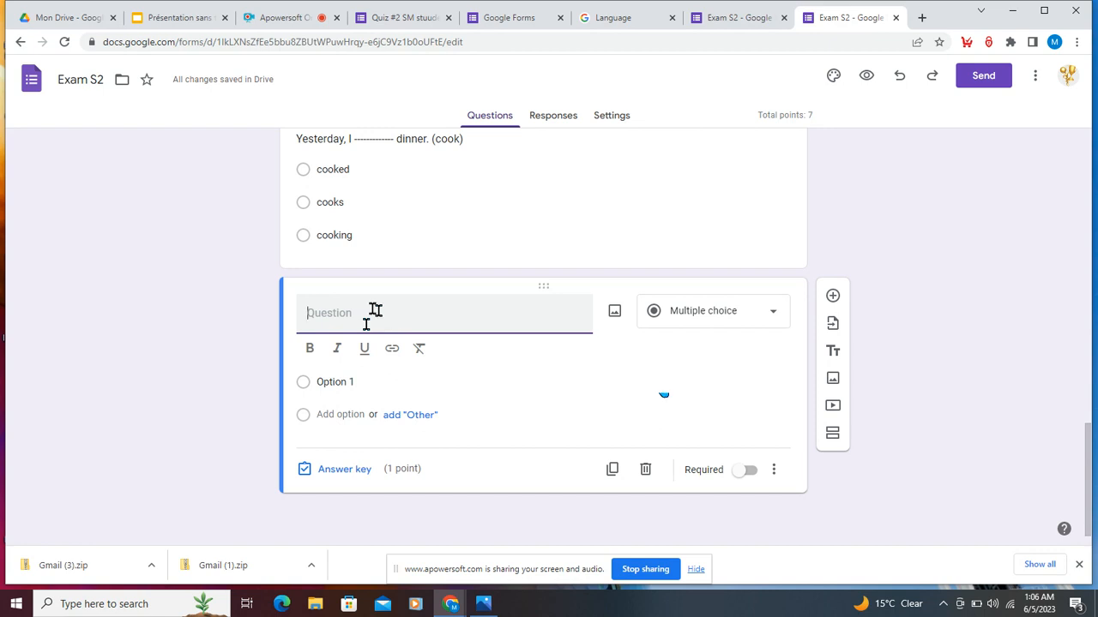
pyautogui.write('nglish is easy!')
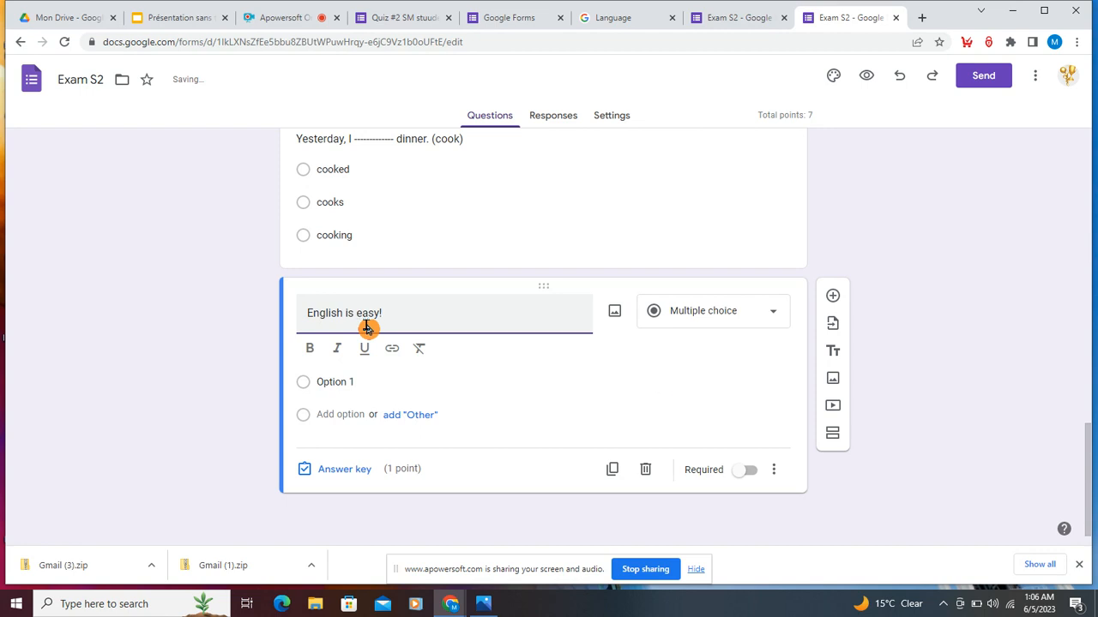
# - Give the "English is easy!" question the answer options "True" and "False"
pyautogui.click(335, 382)
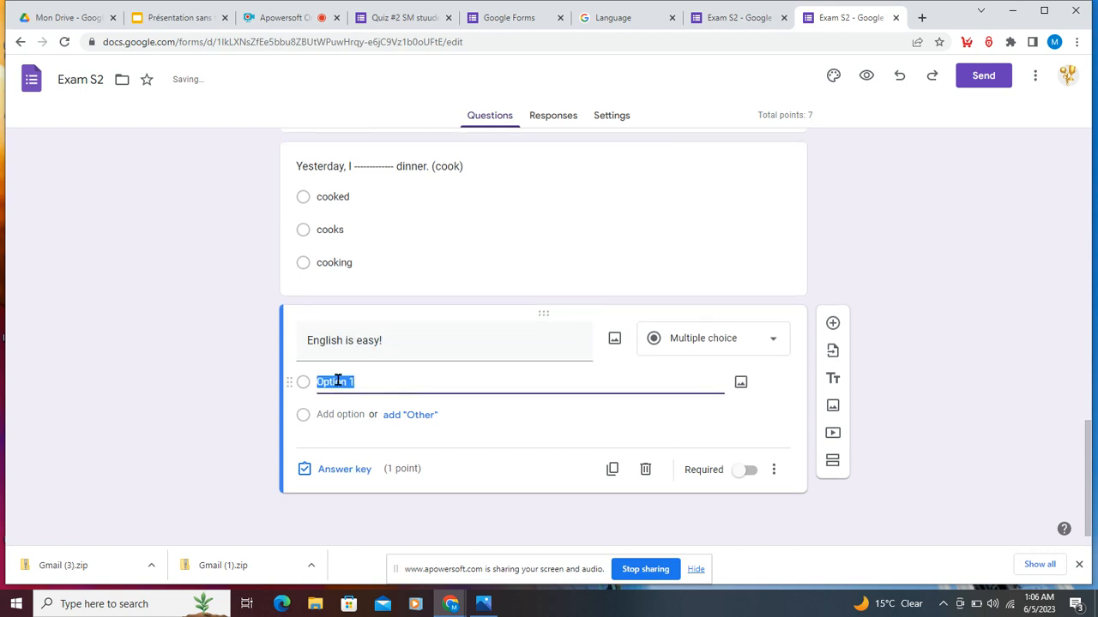
pyautogui.write('true')
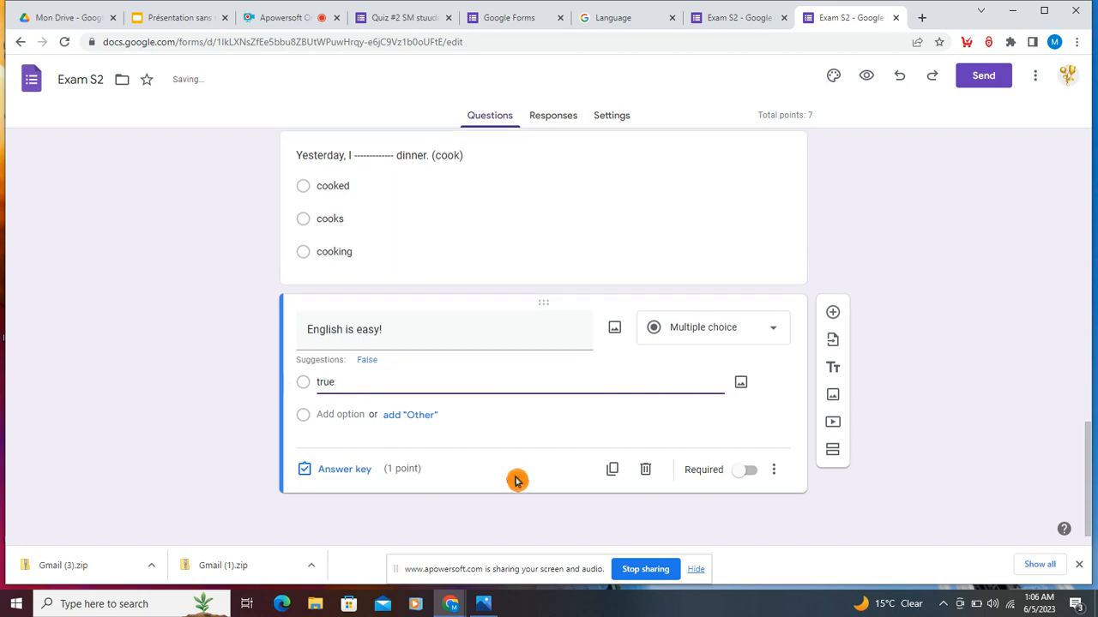
pyautogui.click(362, 362)
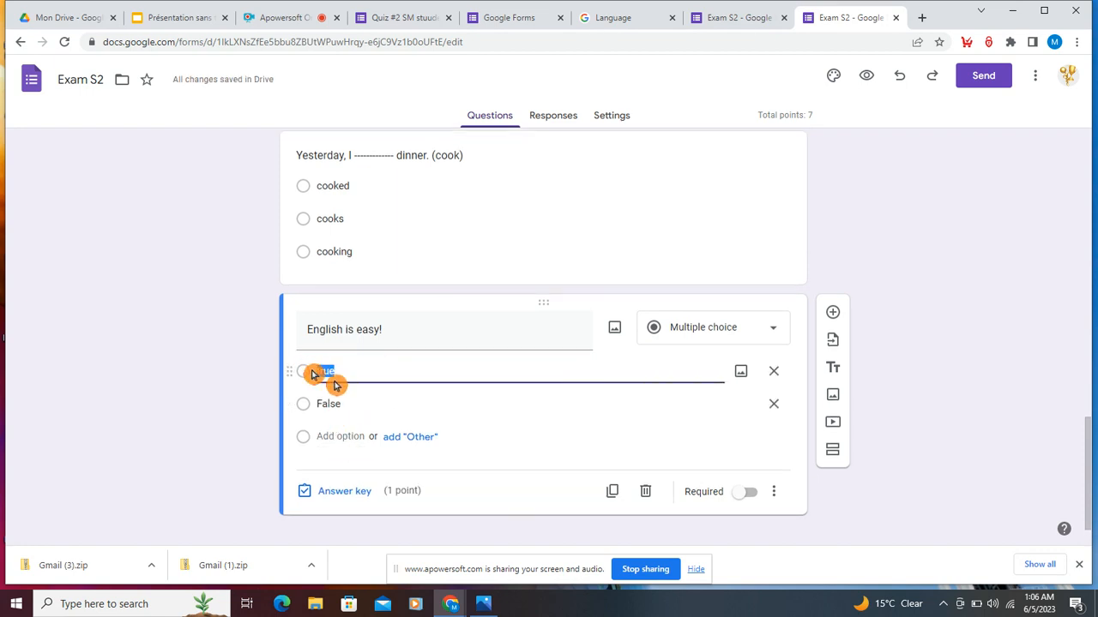
pyautogui.click(592, 392)
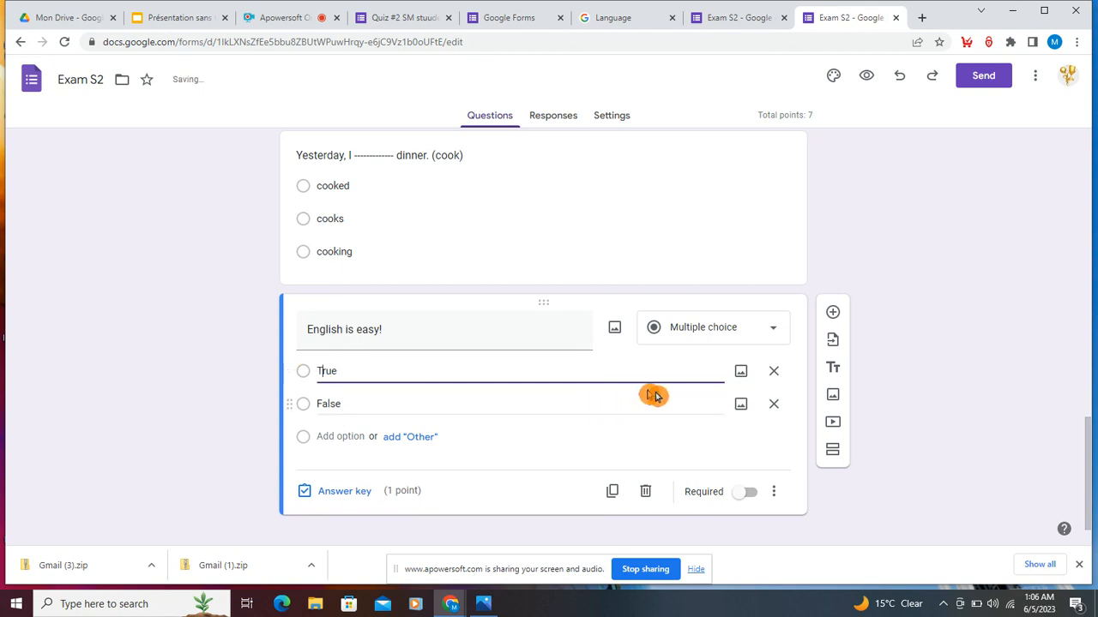
# - Mark "True" as the correct answer to "English is easy!" and add a new section below that question
pyautogui.click(352, 494)
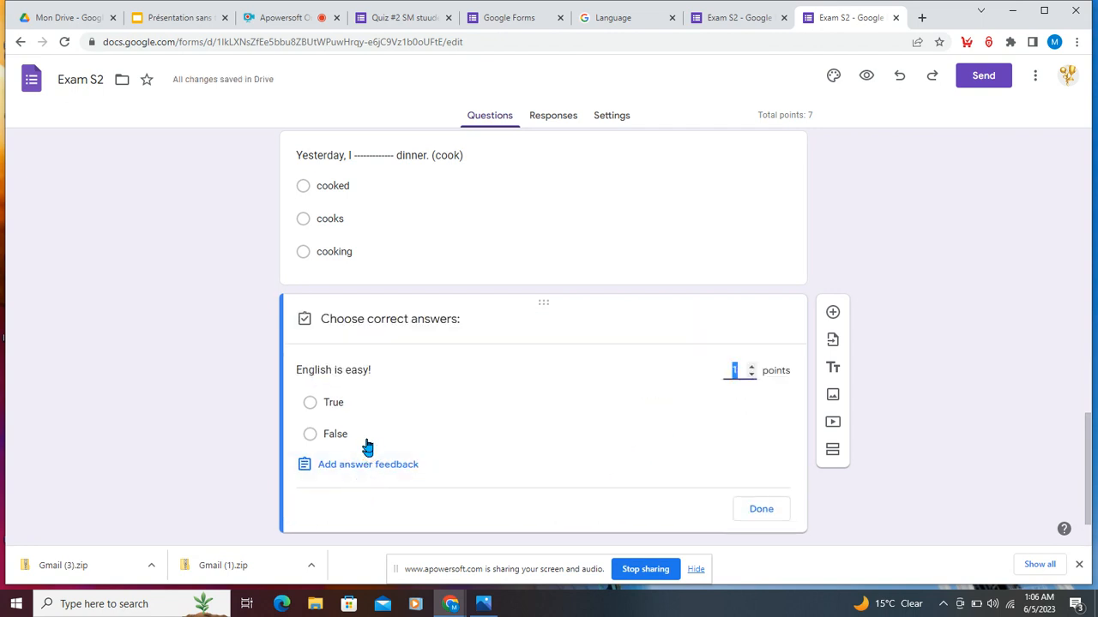
pyautogui.click(336, 404)
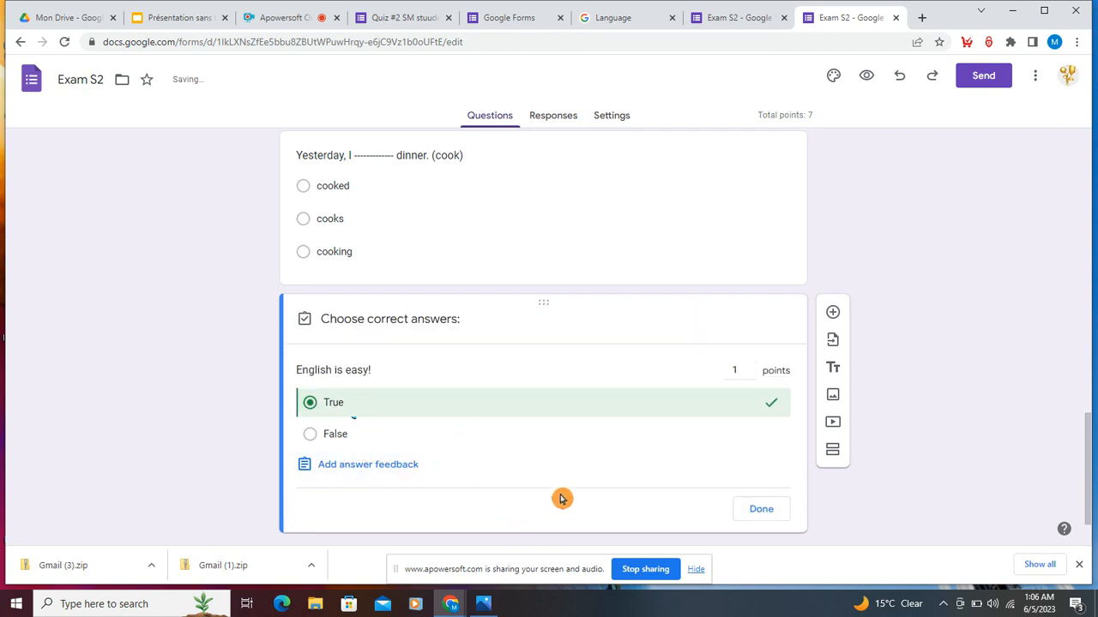
pyautogui.scroll(-1, 577, 481)
pyautogui.click(761, 470)
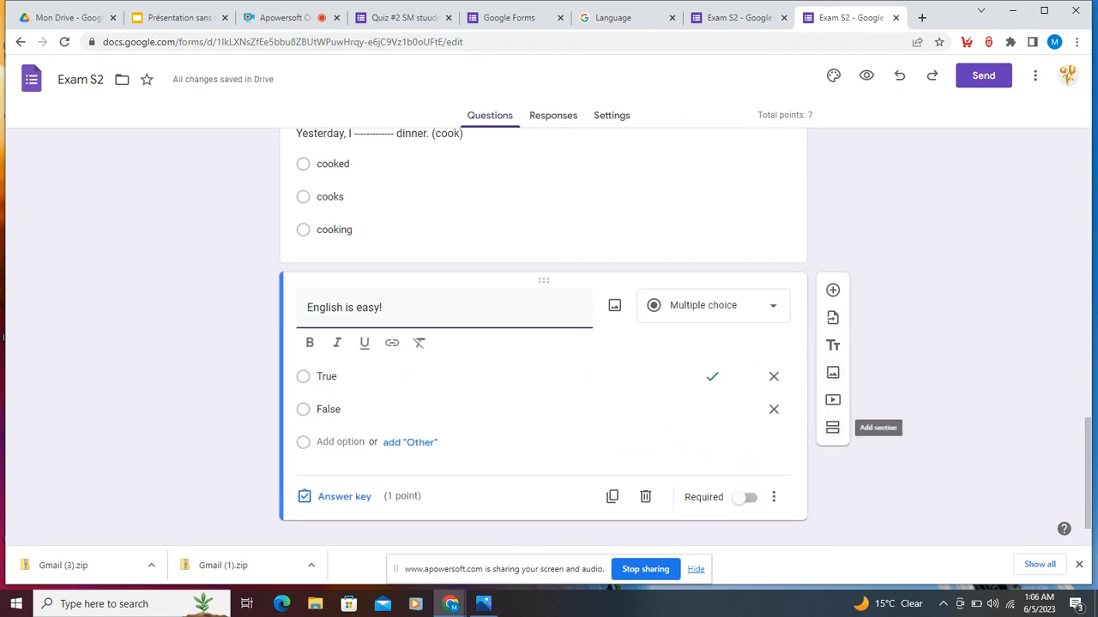
pyautogui.click(832, 428)
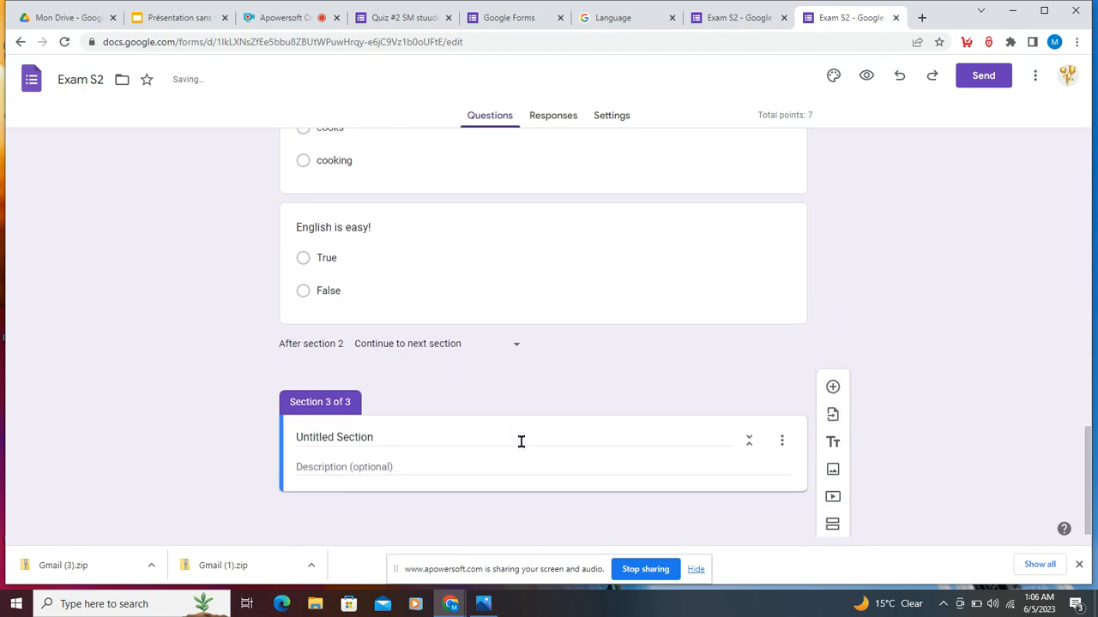
# - Examine the navigation choices offered after section 1, keeping "Continue to next section"
pyautogui.scroll(5, 521, 442)
pyautogui.scroll(7, 520, 442)
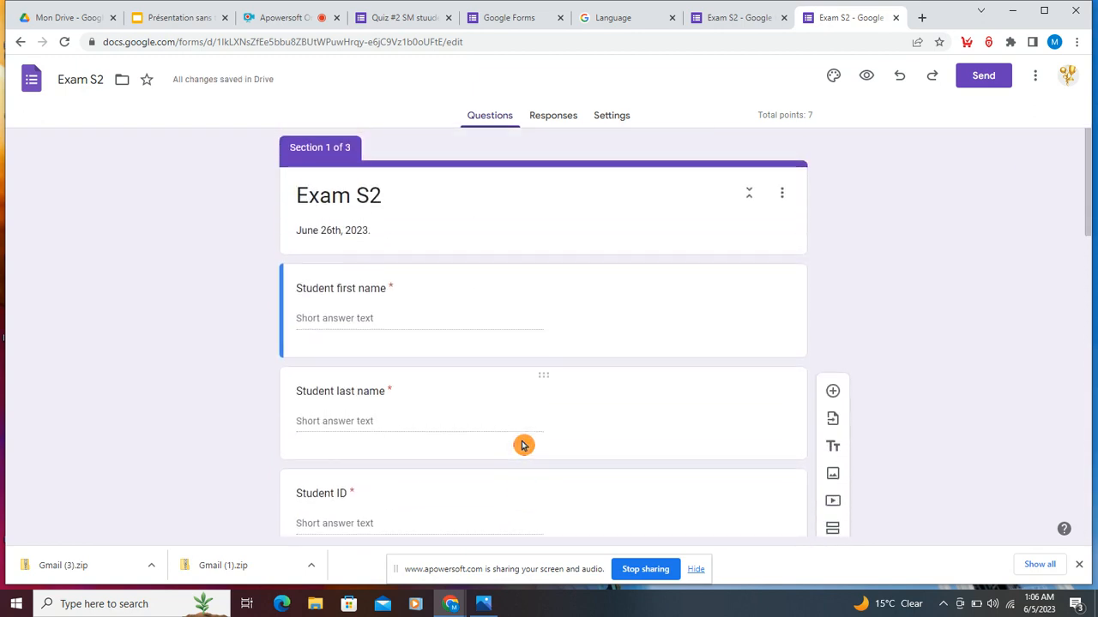
pyautogui.scroll(-1, 523, 445)
pyautogui.scroll(-4, 524, 445)
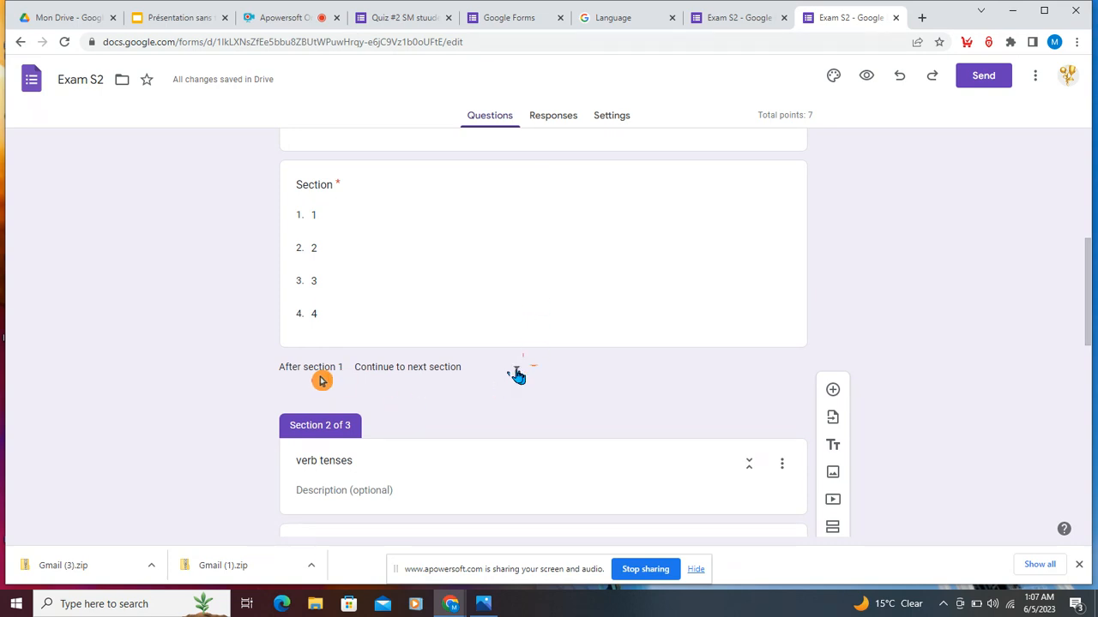
pyautogui.click(515, 372)
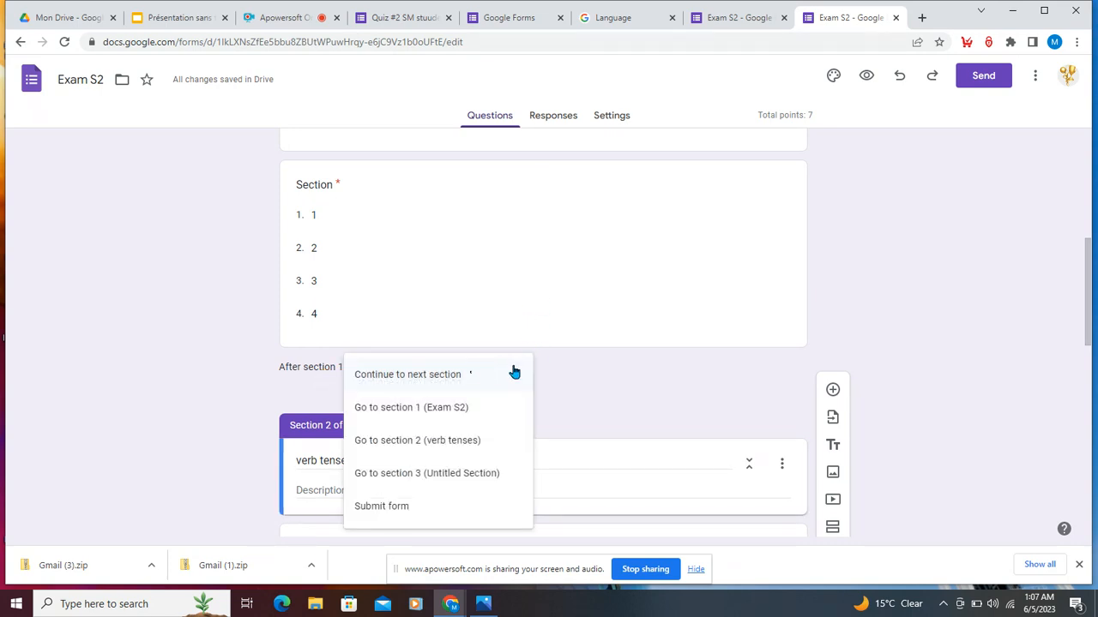
pyautogui.click(493, 374)
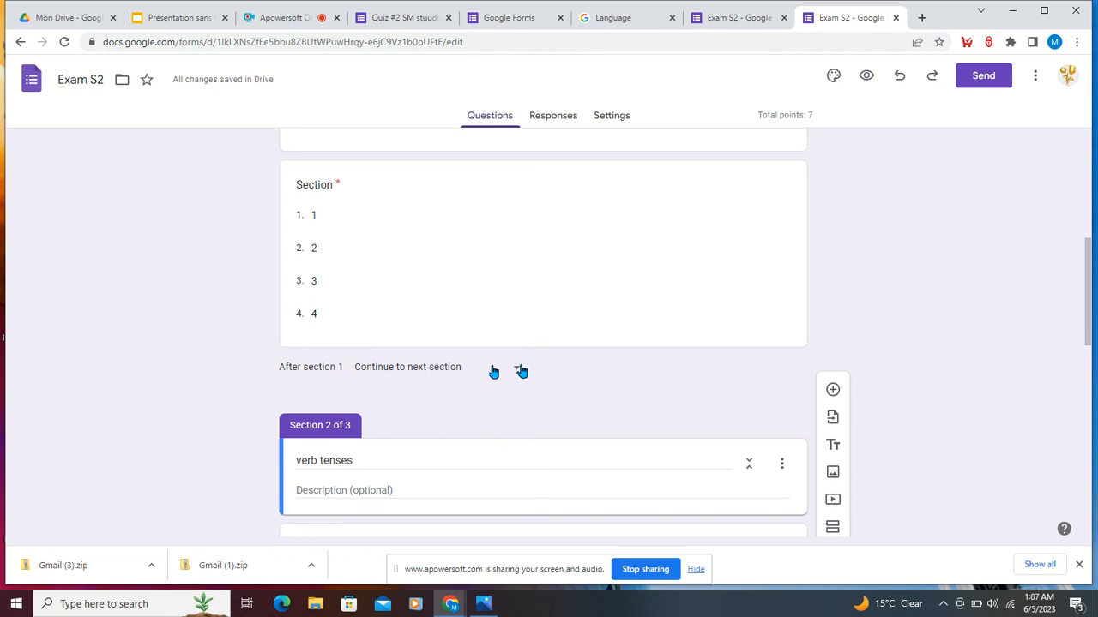
pyautogui.click(519, 370)
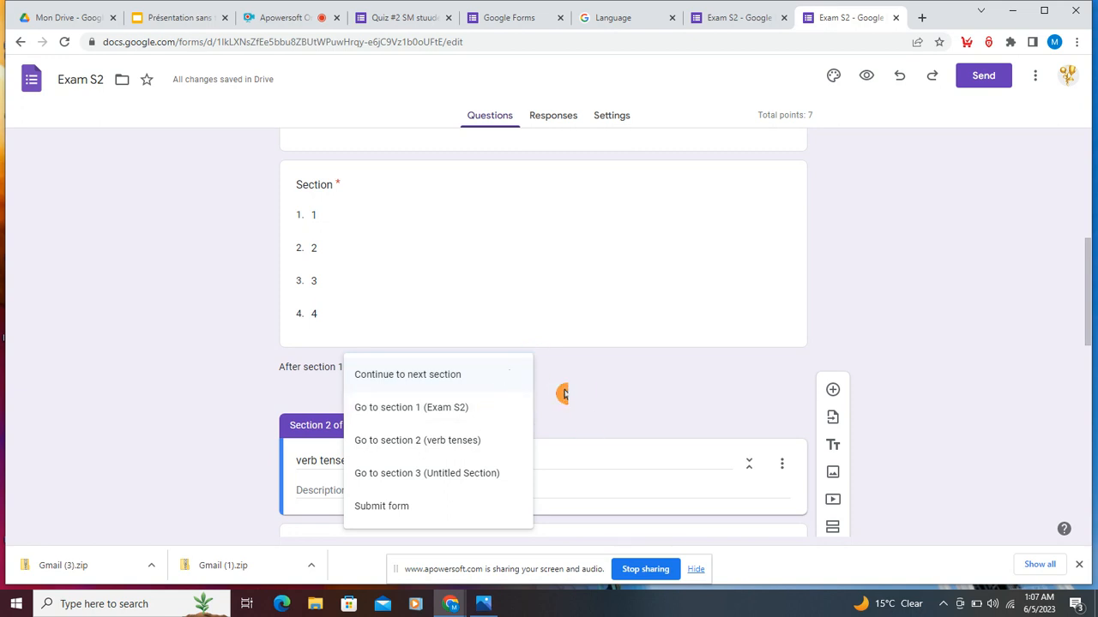
pyautogui.click(525, 375)
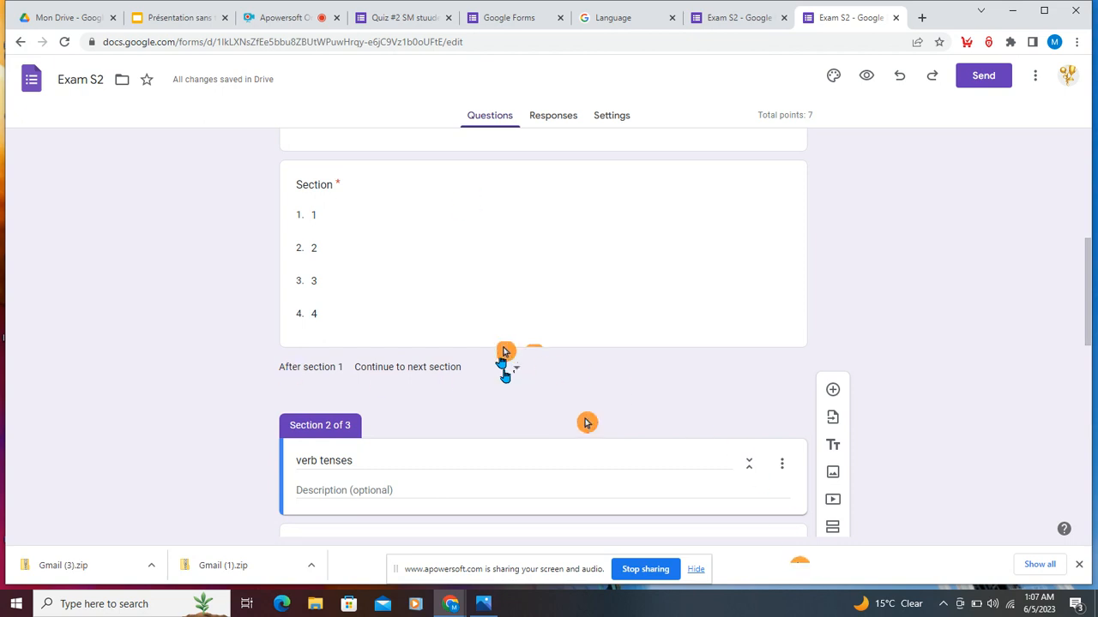
# - Title the third section "Listening" and add a new question to it
pyautogui.scroll(-4, 451, 289)
pyautogui.scroll(-5, 375, 367)
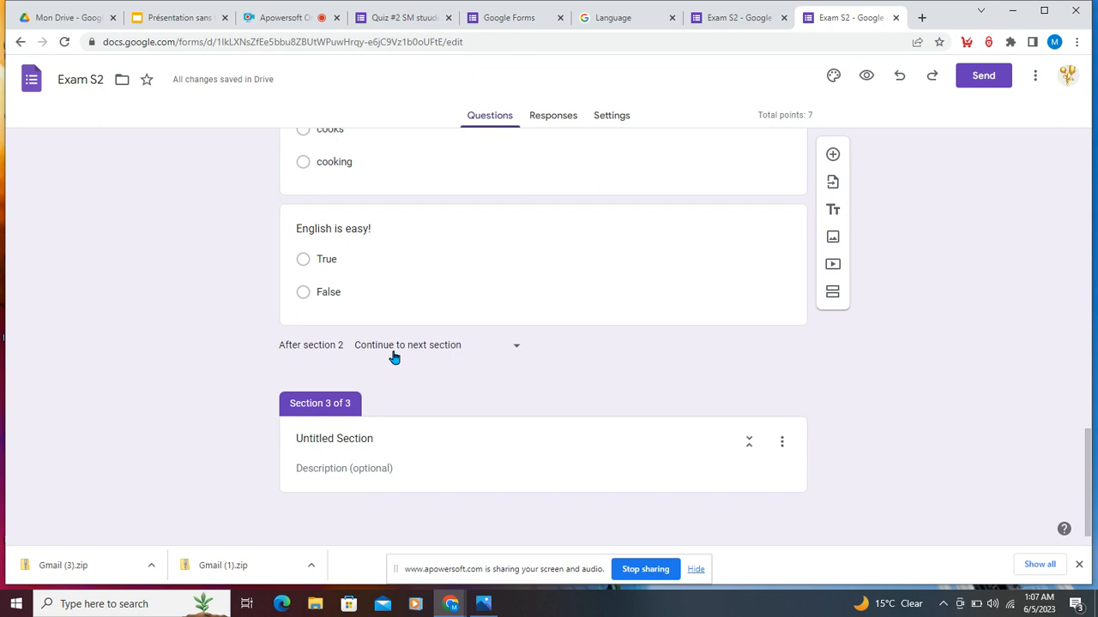
pyautogui.click(341, 438)
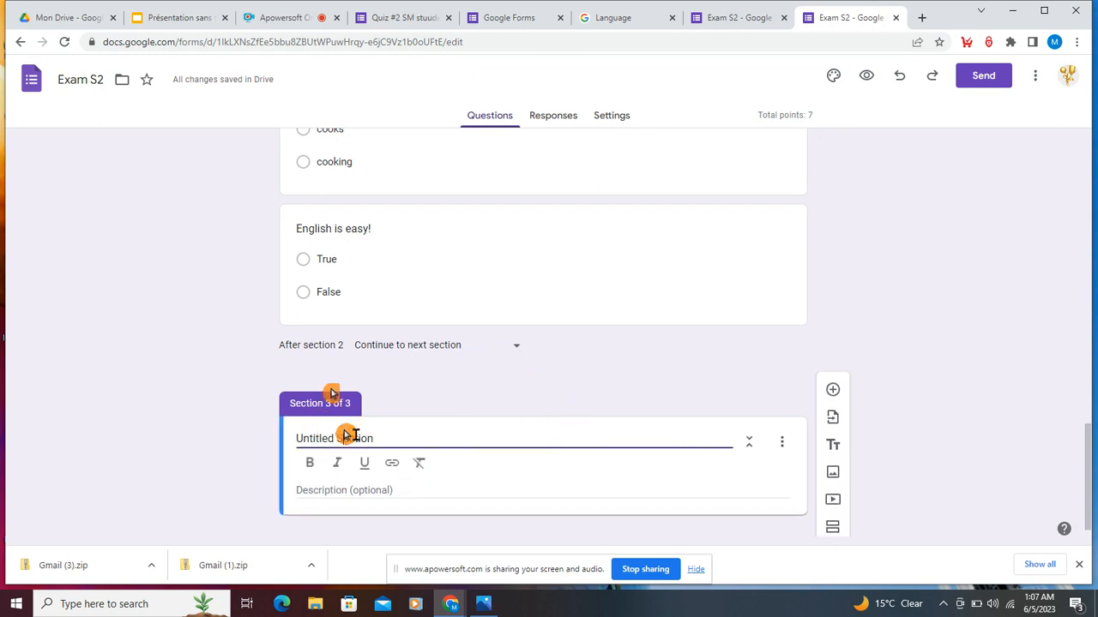
pyautogui.moveTo(382, 438); pyautogui.dragTo(208, 438)
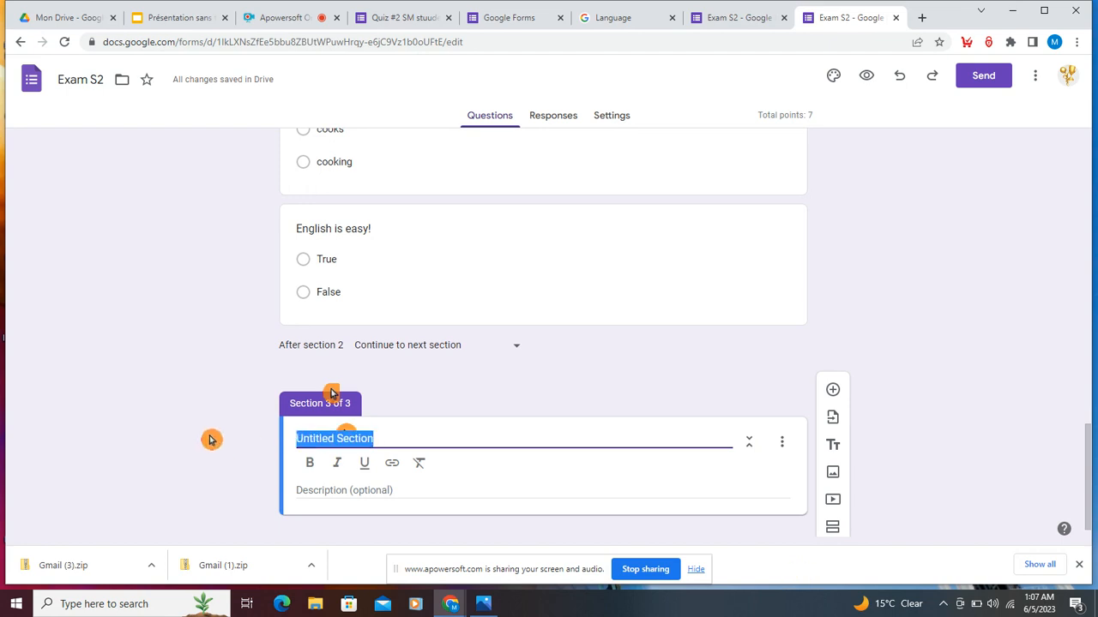
pyautogui.scroll(-1, 432, 436)
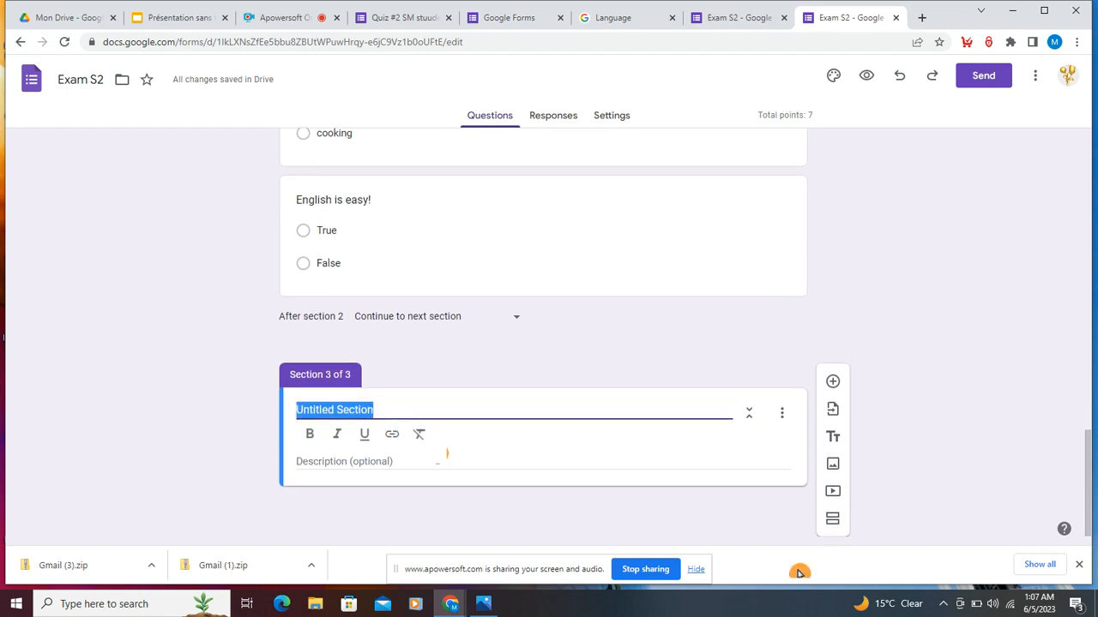
pyautogui.write('Listening')
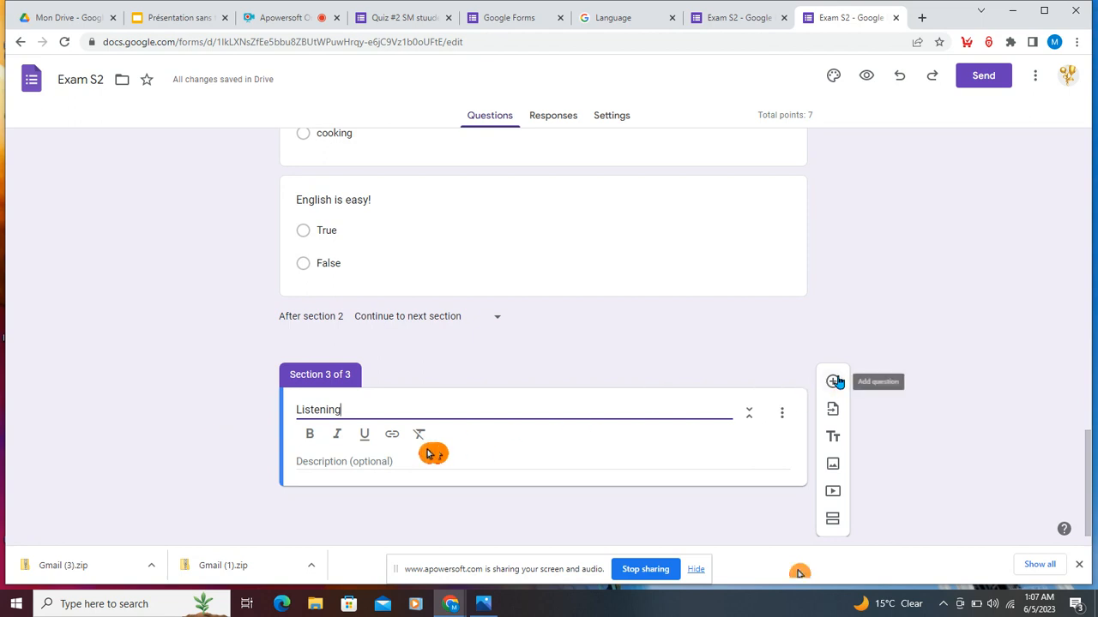
pyautogui.click(833, 381)
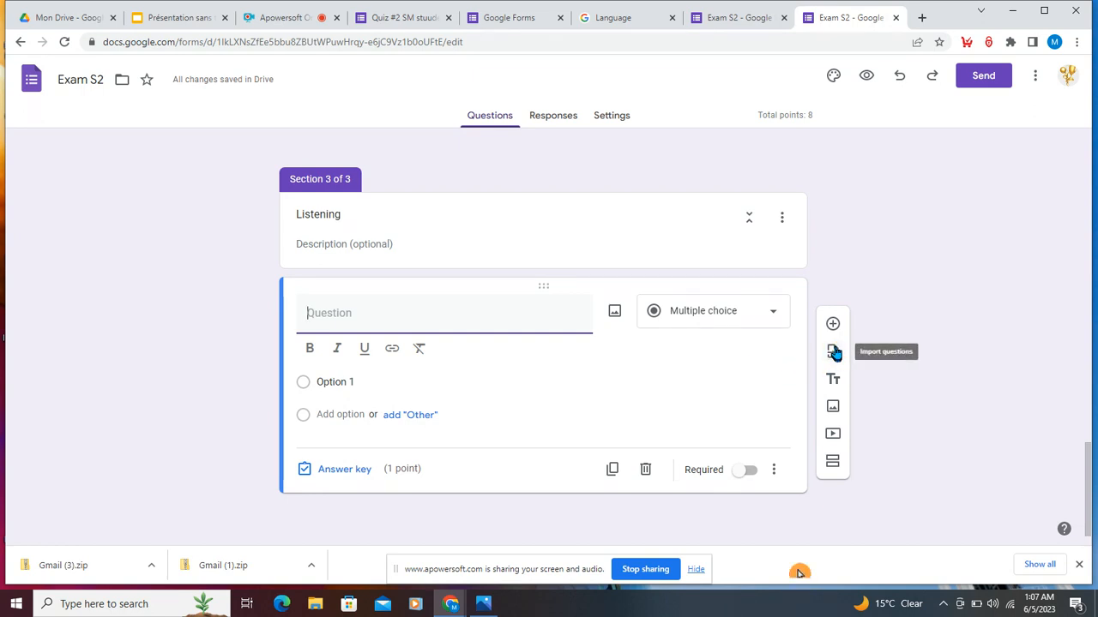
pyautogui.click(833, 434)
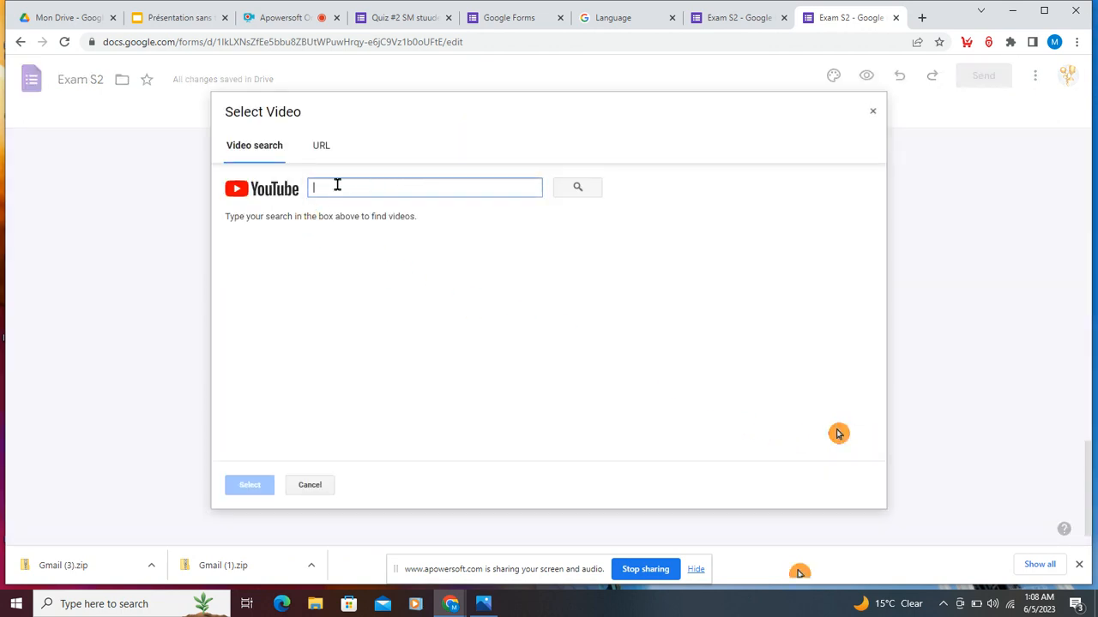
pyautogui.click(306, 189)
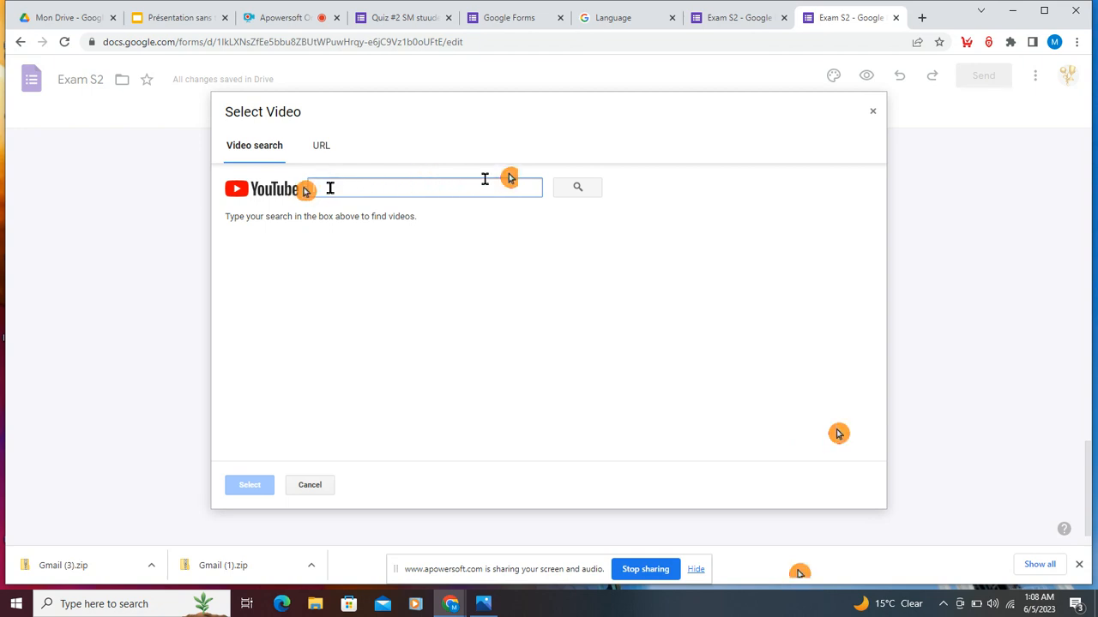
pyautogui.click(872, 112)
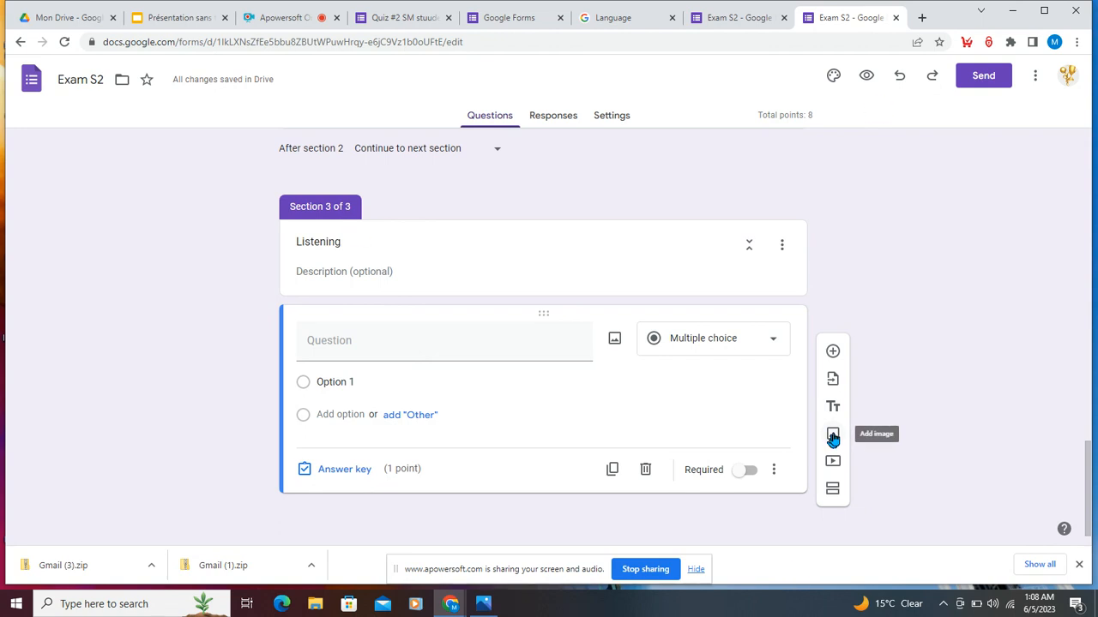
# - Enter "Internet -------- the best technology nowadays." as the text of the question in the Listening section, with the spelling of "nowadays" corrected
pyautogui.click(353, 347)
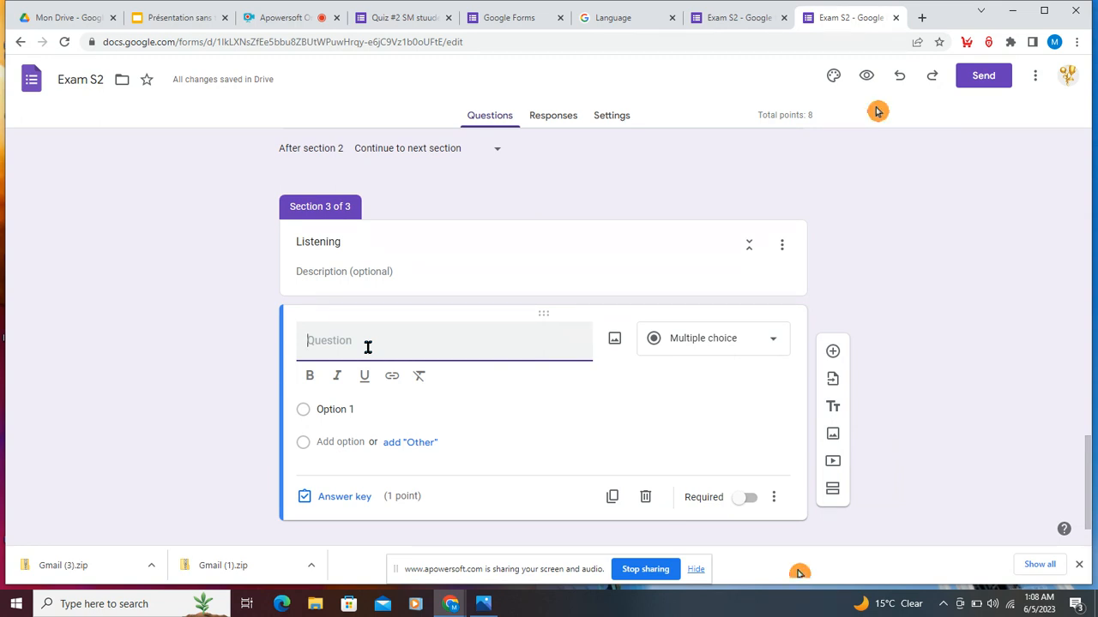
pyautogui.write('Technology')
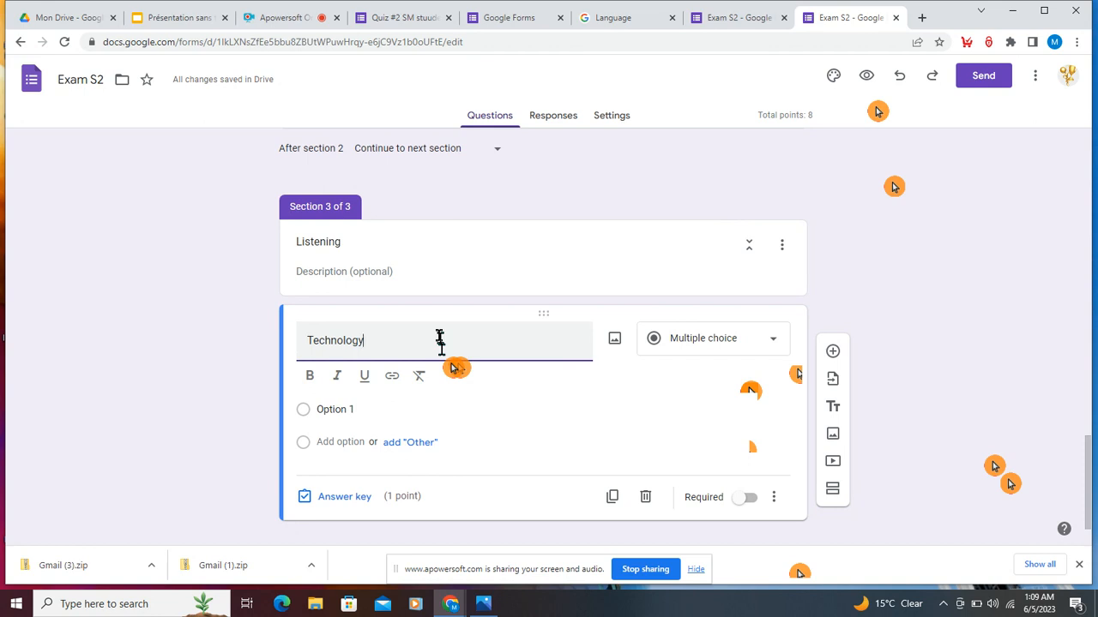
pyautogui.write('-------')
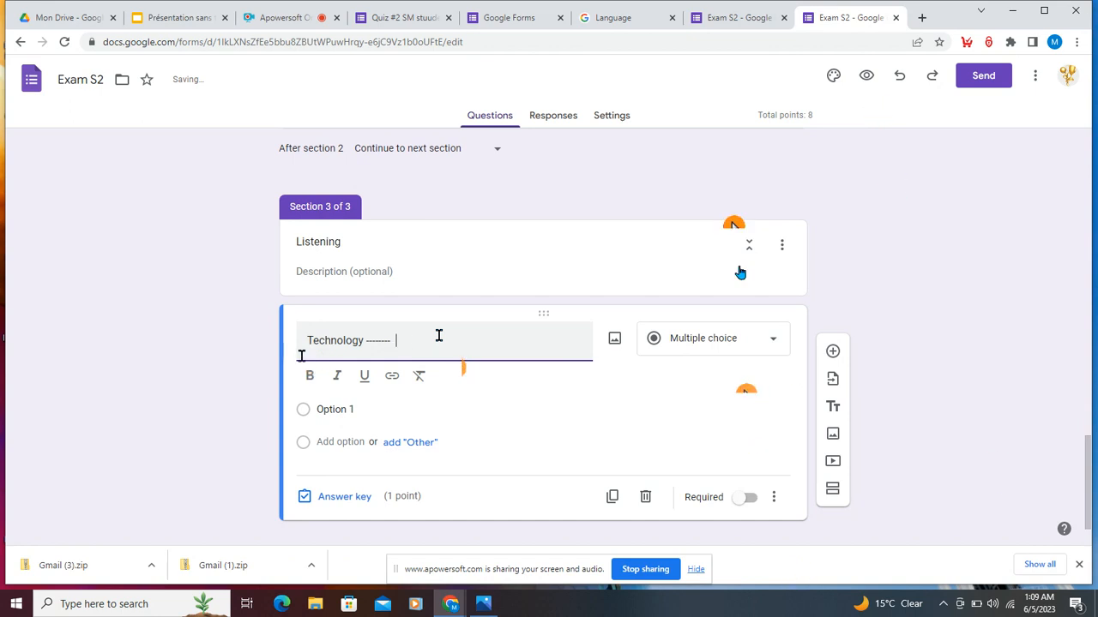
pyautogui.moveTo(311, 342); pyautogui.dragTo(362, 338)
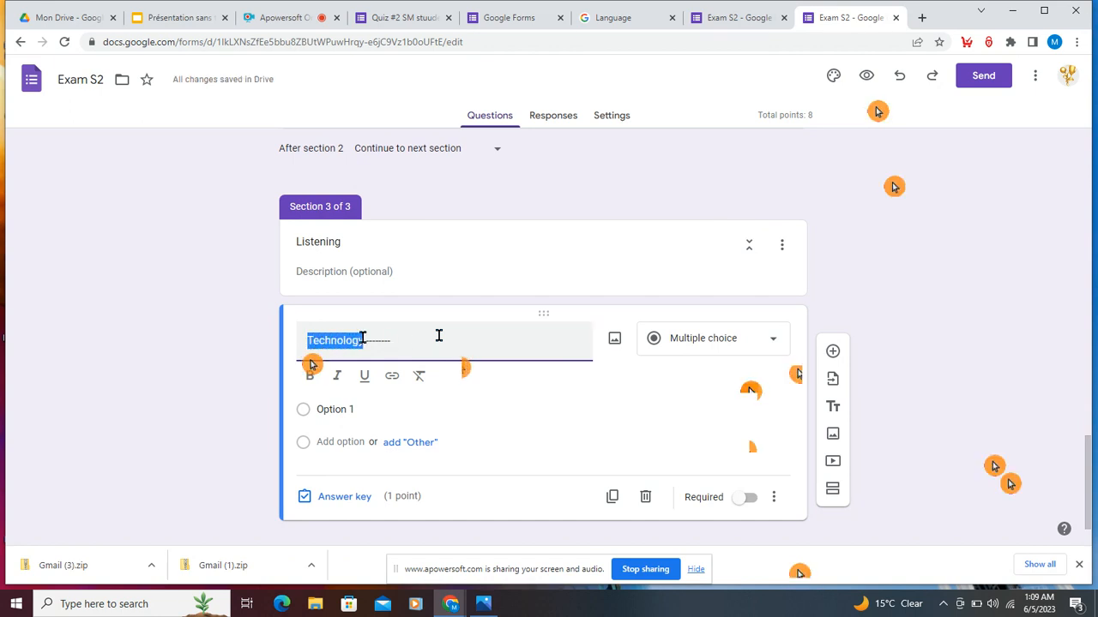
pyautogui.write('Intern')
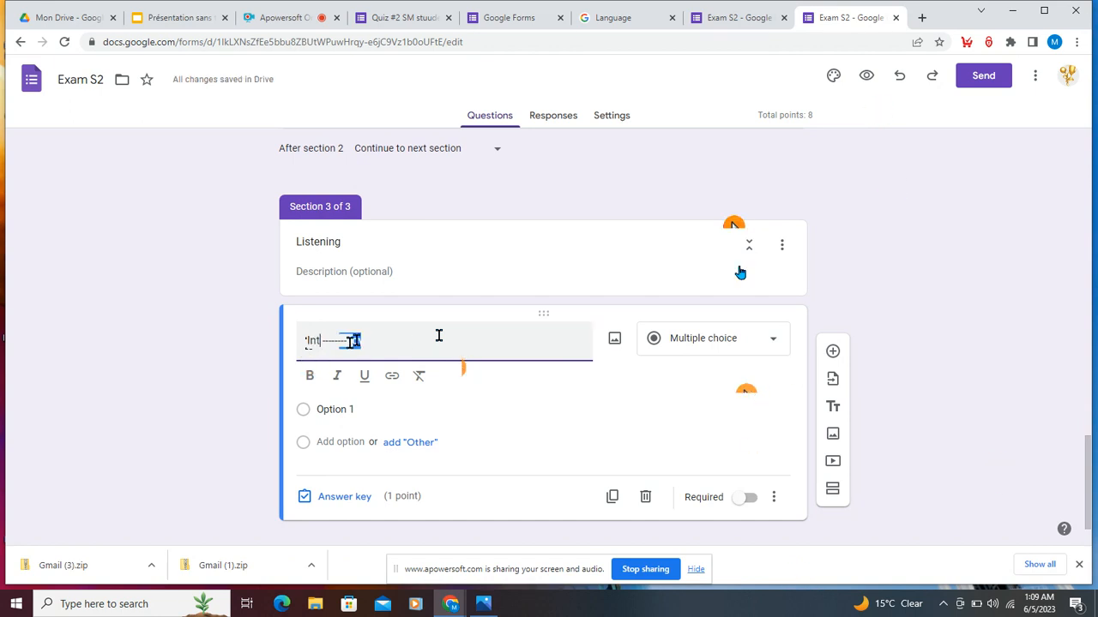
pyautogui.write('et ------ ')
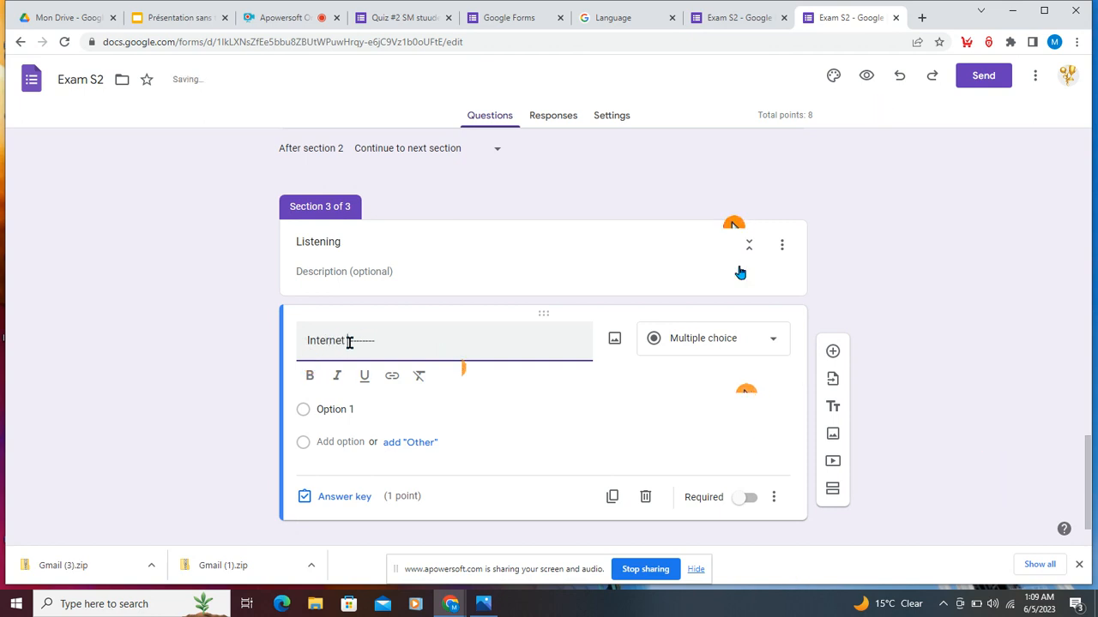
pyautogui.write('the best te')
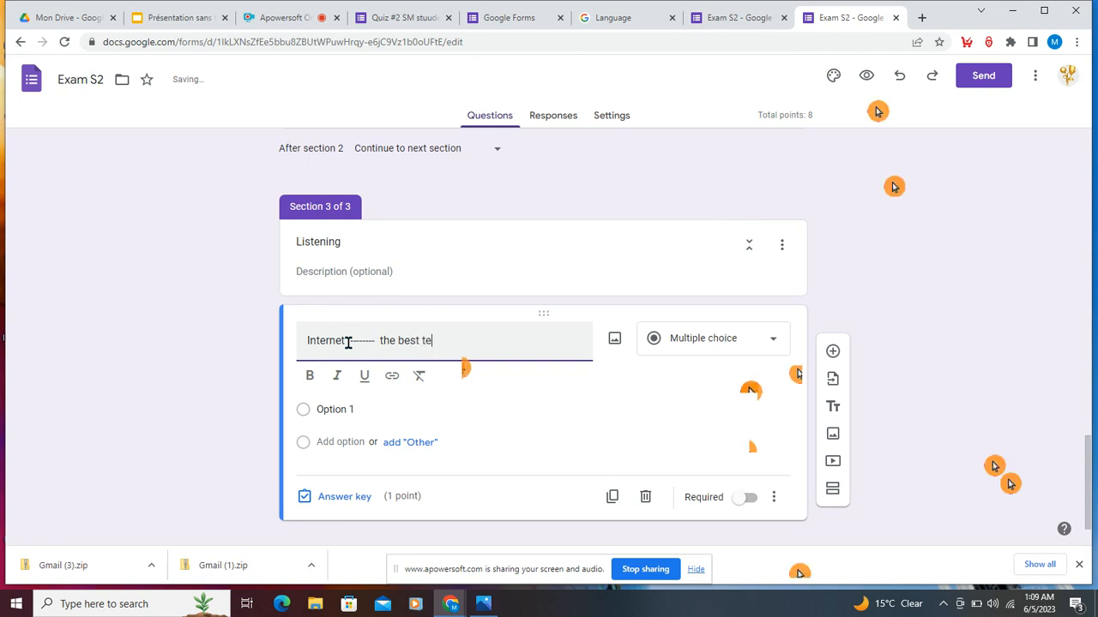
pyautogui.write('chnology')
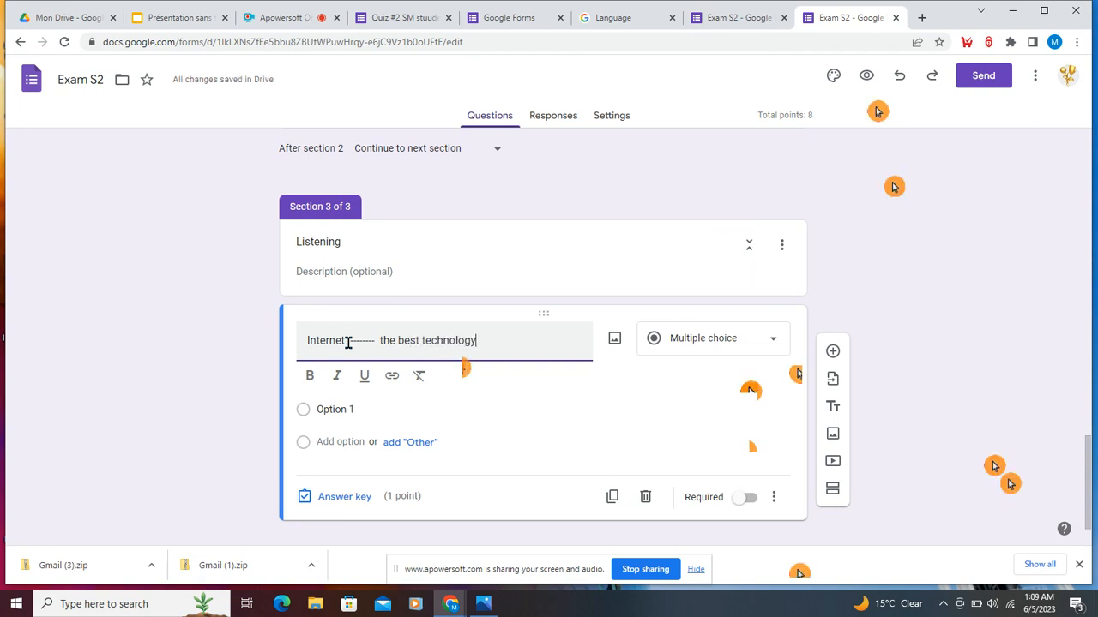
pyautogui.write(' nowayd')
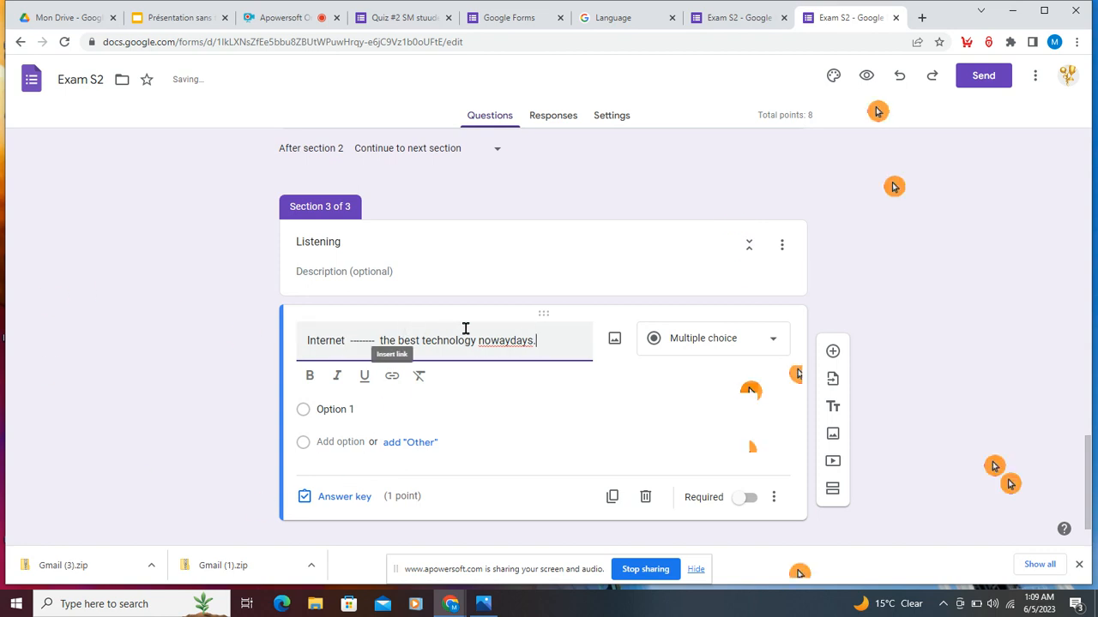
pyautogui.rightClick(513, 341)
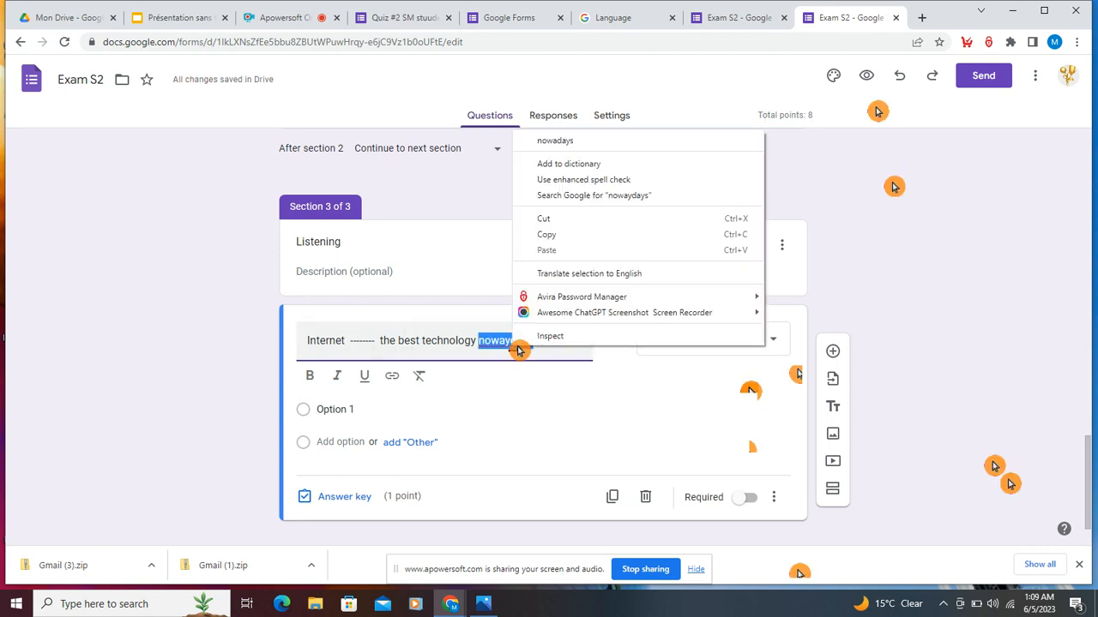
pyautogui.click(619, 147)
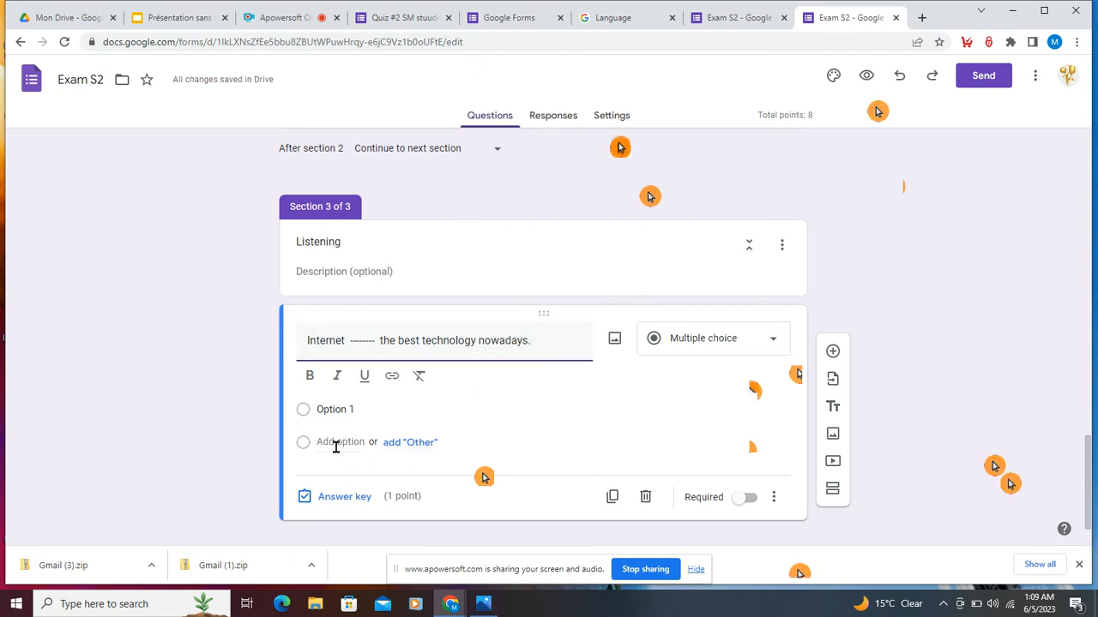
# - Enter "is", "will be" and "was" as the answer options of the Internet question in the Listening section
pyautogui.click(345, 410)
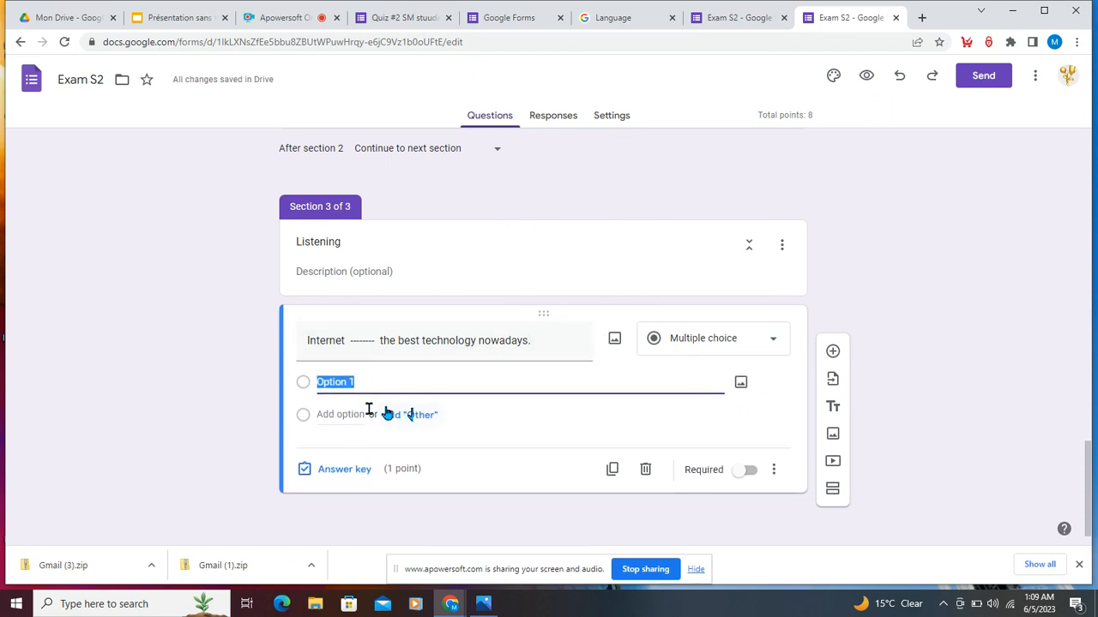
pyautogui.write('is')
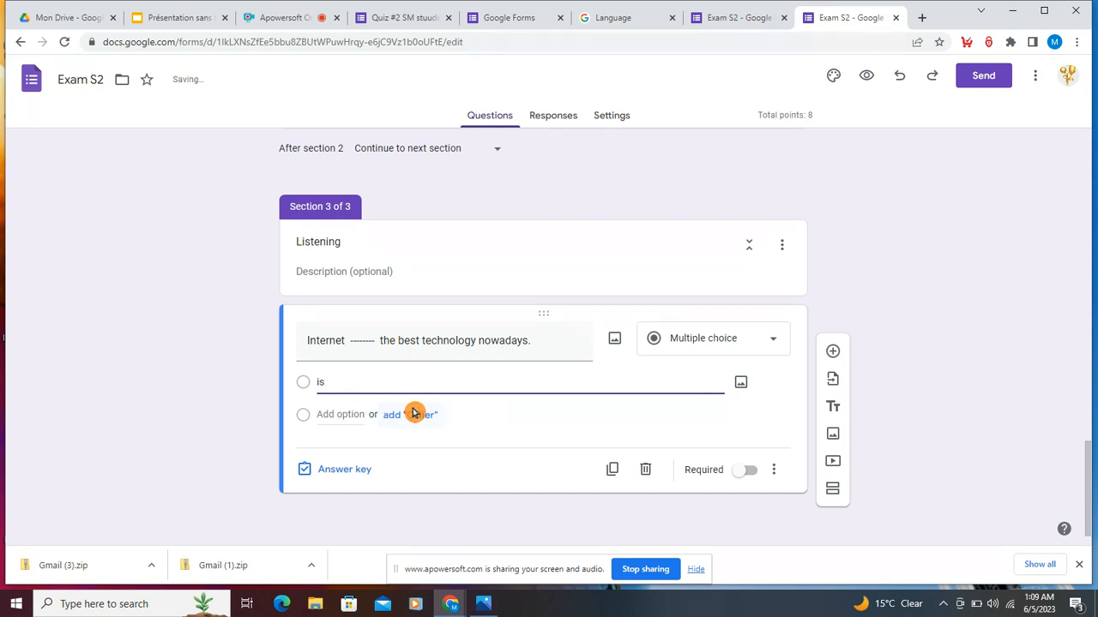
pyautogui.click(346, 415)
pyautogui.click(470, 414)
pyautogui.write('will be')
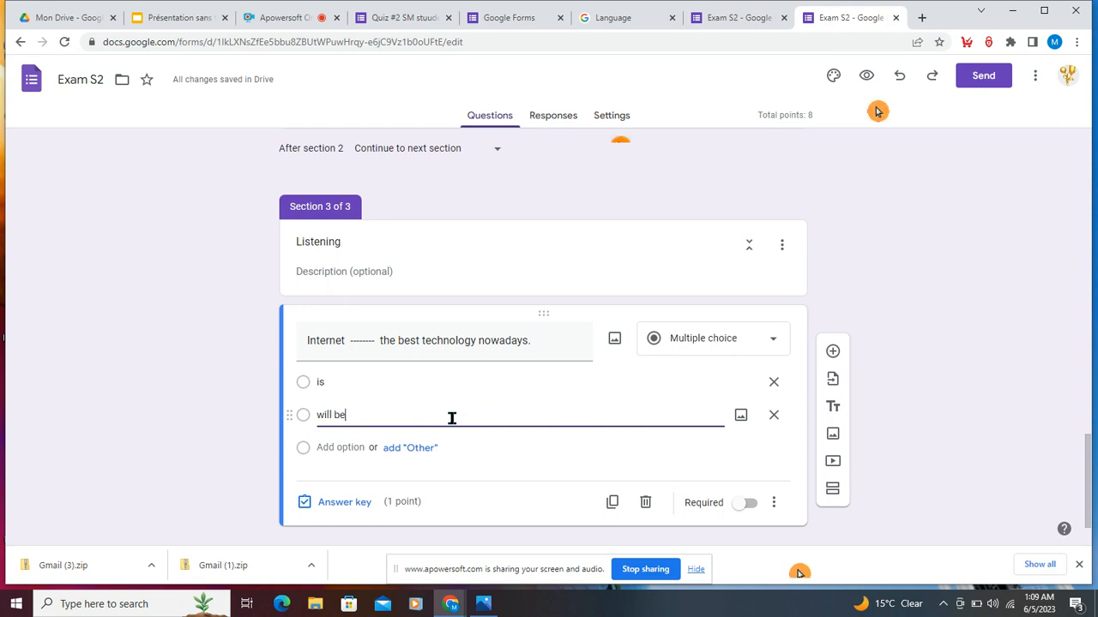
pyautogui.click(335, 448)
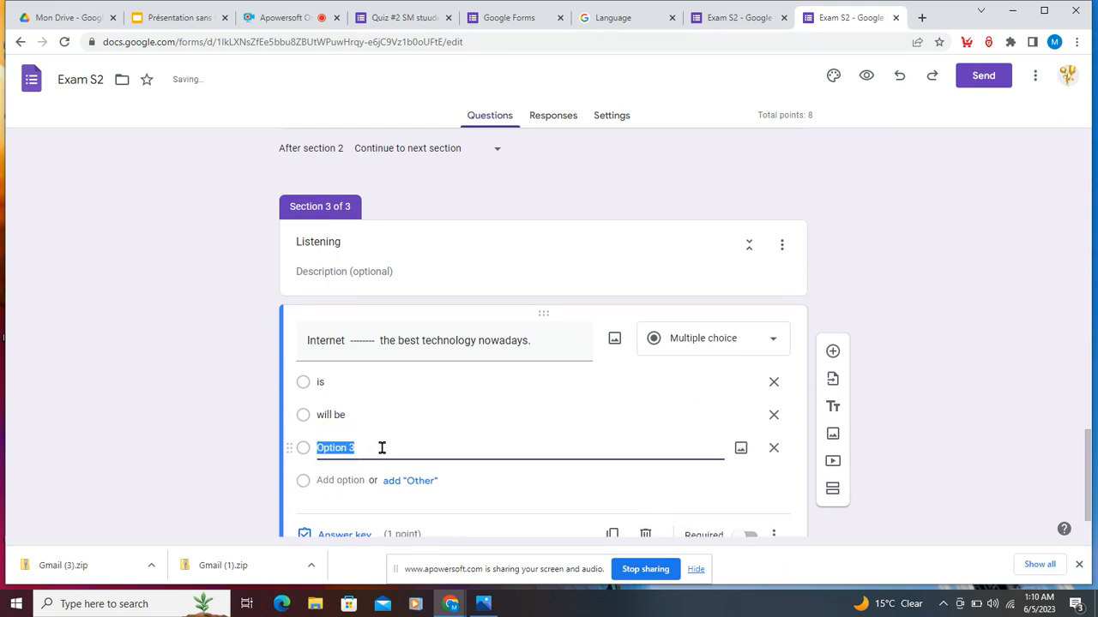
pyautogui.write('was')
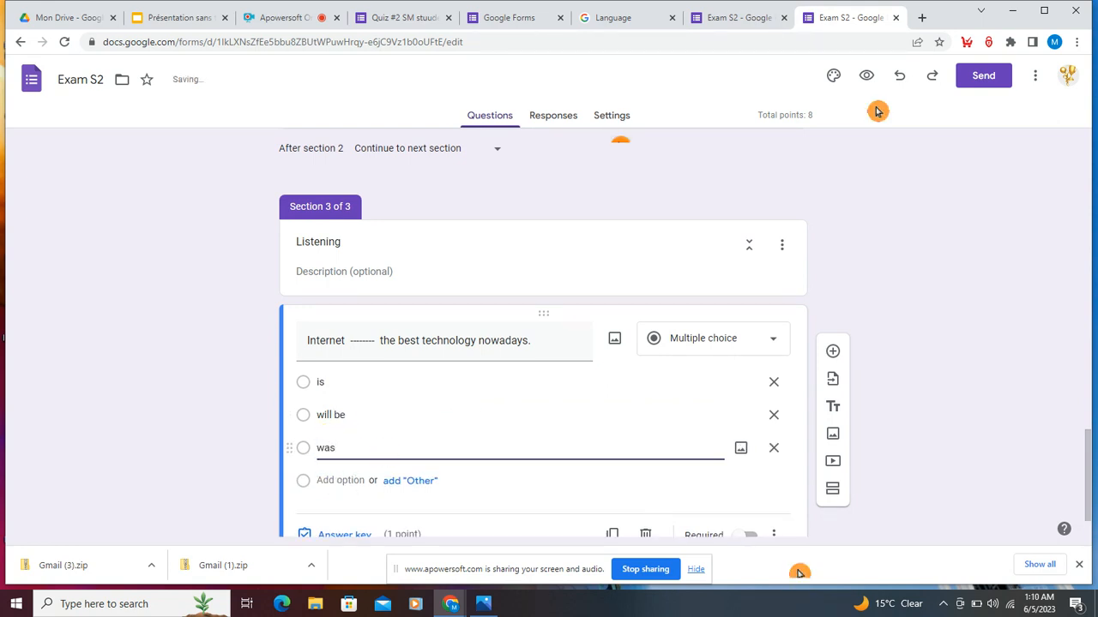
# - Mark "is" as the correct answer to the Internet question and finish its answer key
pyautogui.scroll(-1, 527, 481)
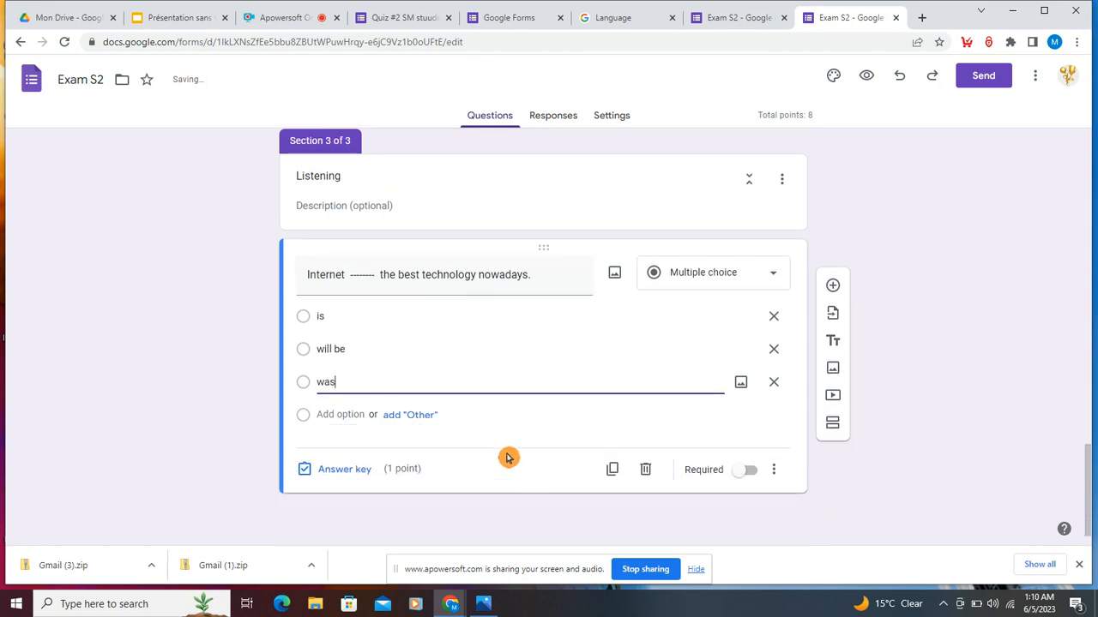
pyautogui.click(335, 464)
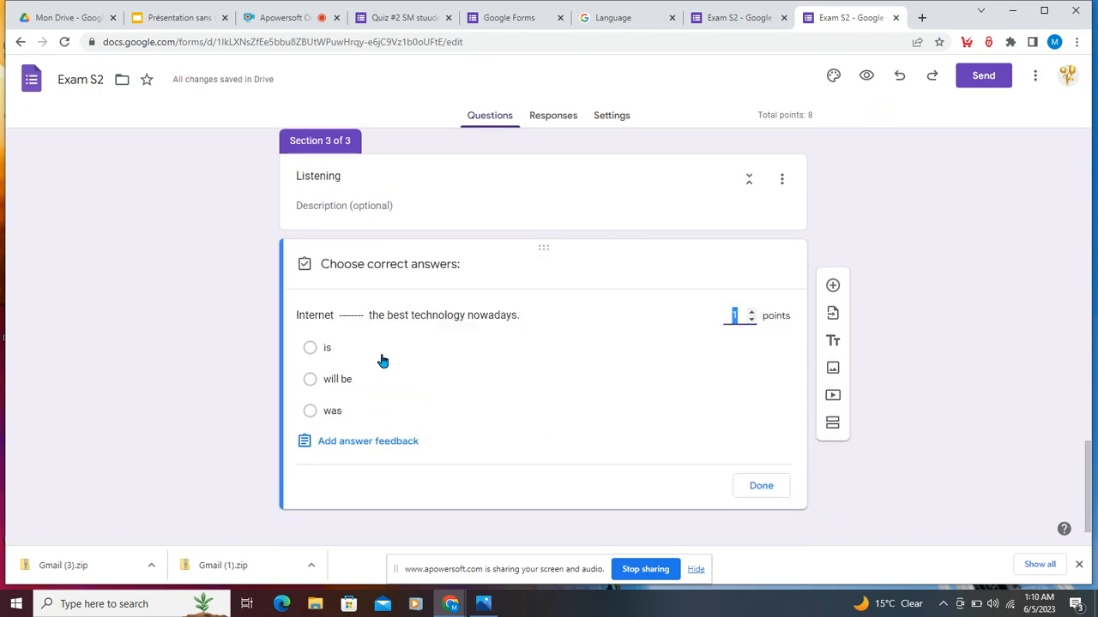
pyautogui.click(319, 347)
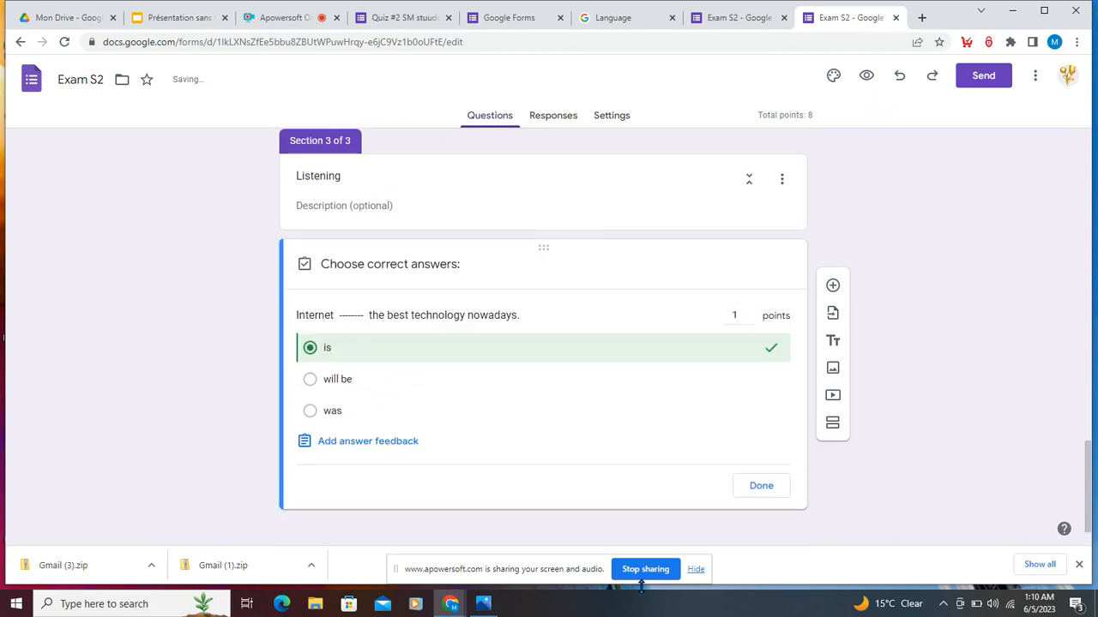
pyautogui.click(761, 486)
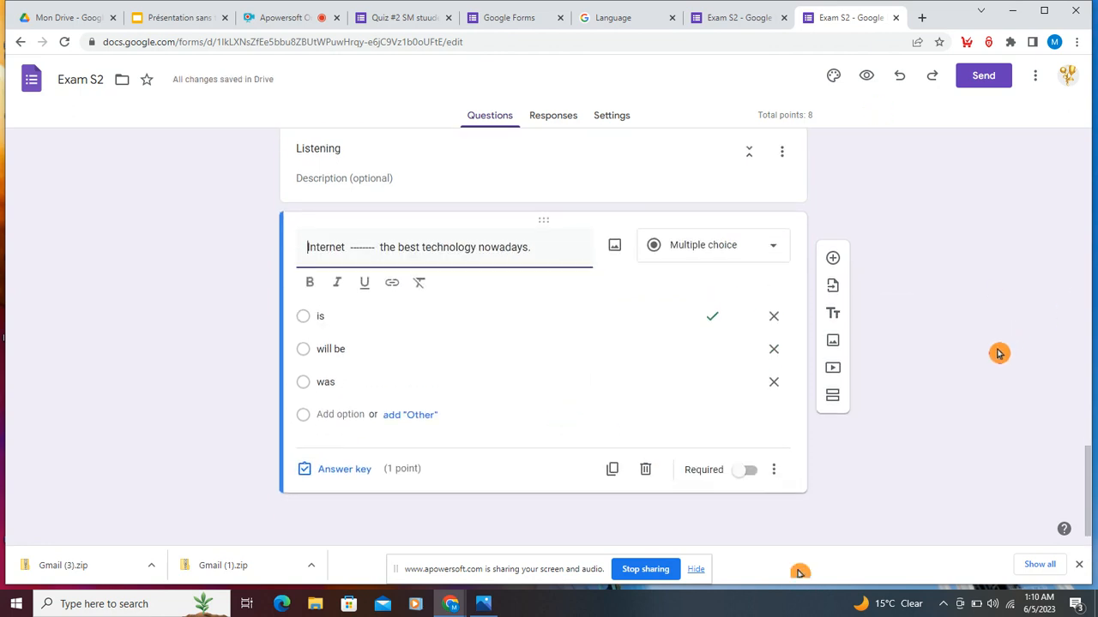
# - Preview the form as a respondent, look over the student-identification page, and return to the form editor
pyautogui.scroll(20, 999, 353)
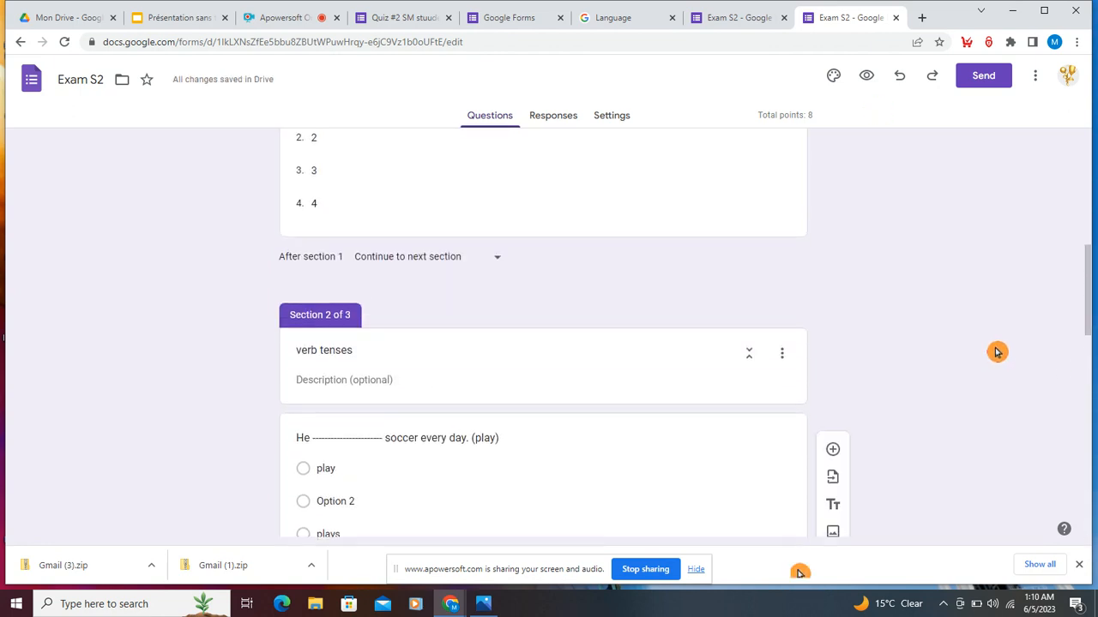
pyautogui.scroll(2, 996, 352)
pyautogui.scroll(-8, 993, 350)
pyautogui.scroll(1, 992, 349)
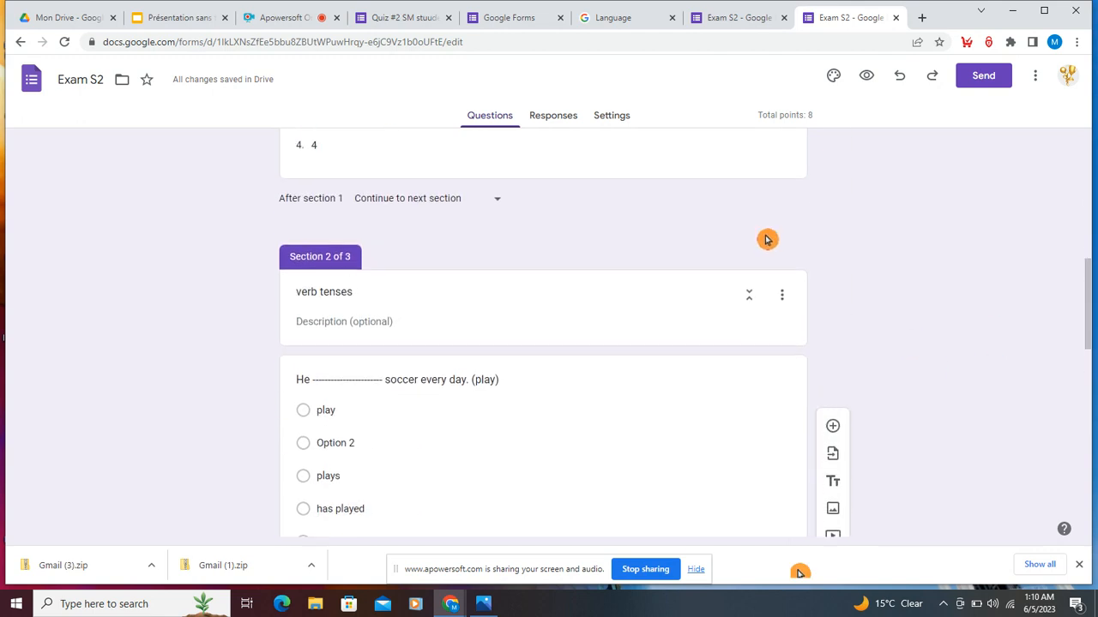
pyautogui.click(868, 75)
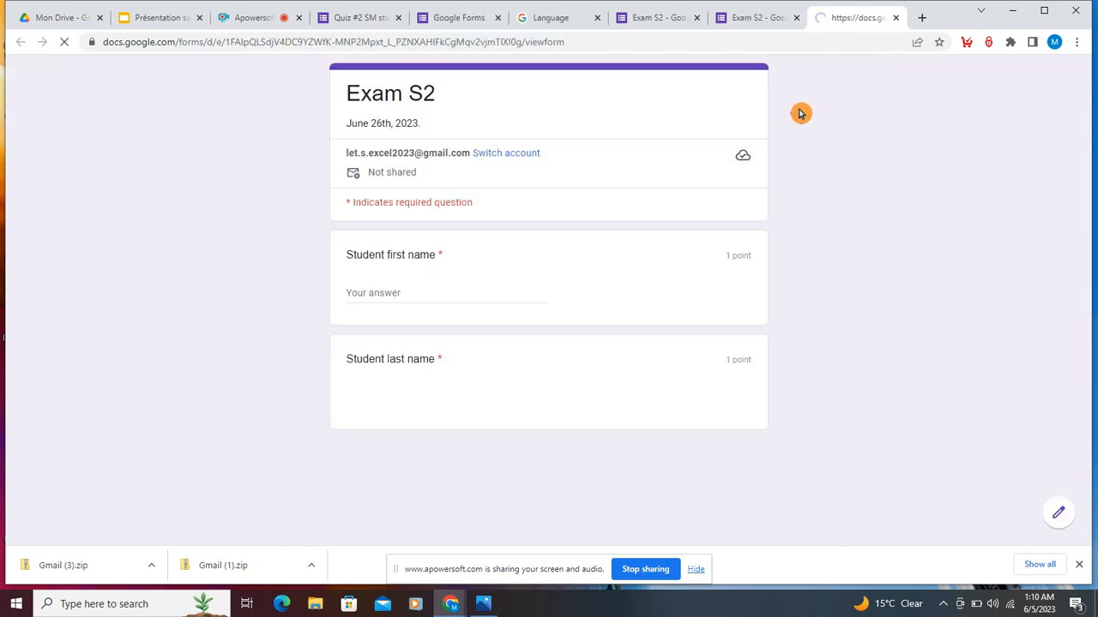
pyautogui.scroll(-1, 779, 147)
pyautogui.scroll(-2, 781, 163)
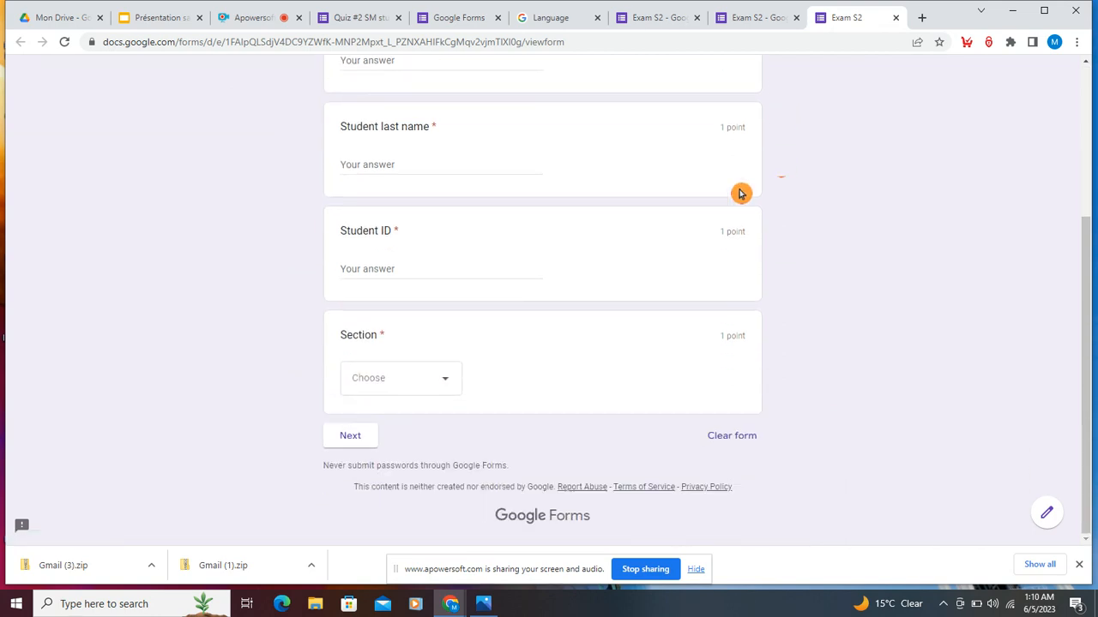
pyautogui.scroll(5, 566, 303)
pyautogui.scroll(-5, 597, 170)
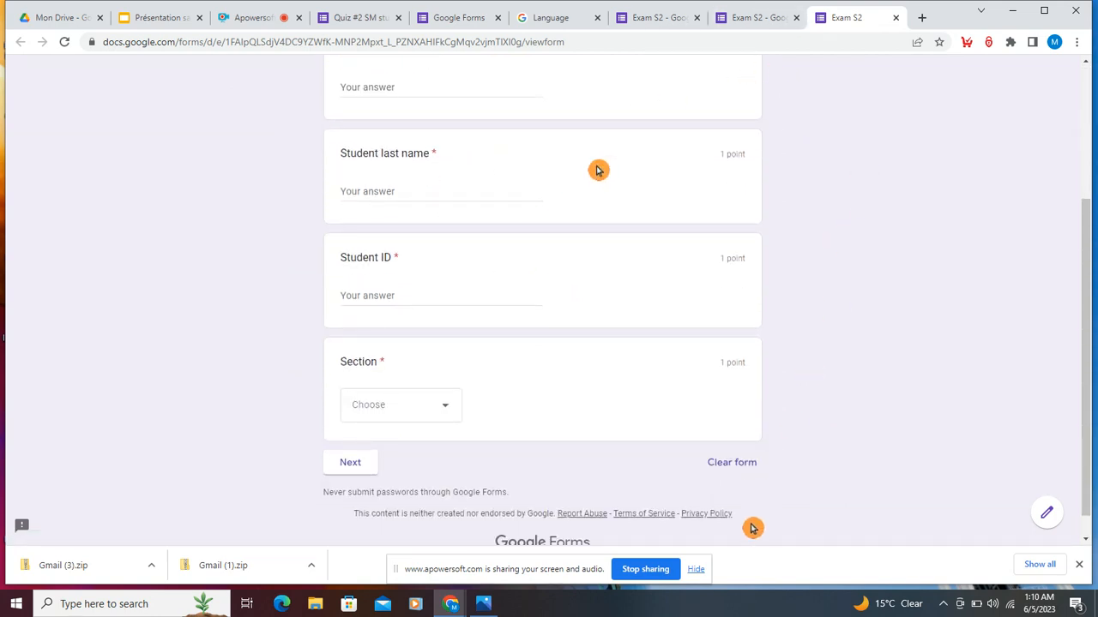
pyautogui.click(1046, 512)
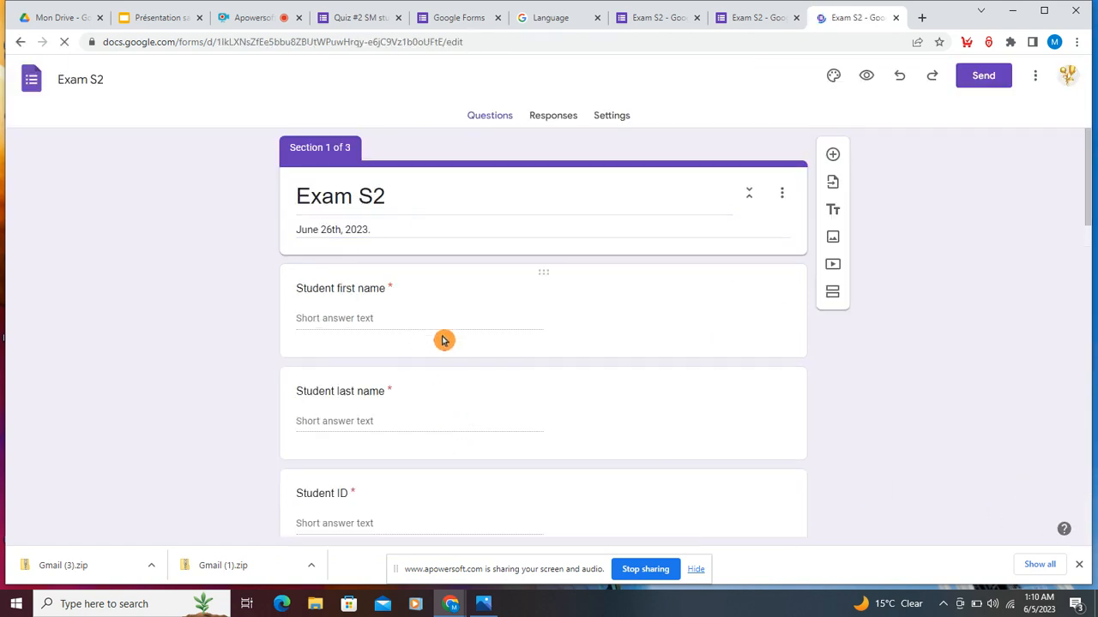
# - Set the quiz's grades to be released later, after manual review
pyautogui.scroll(-10, 932, 306)
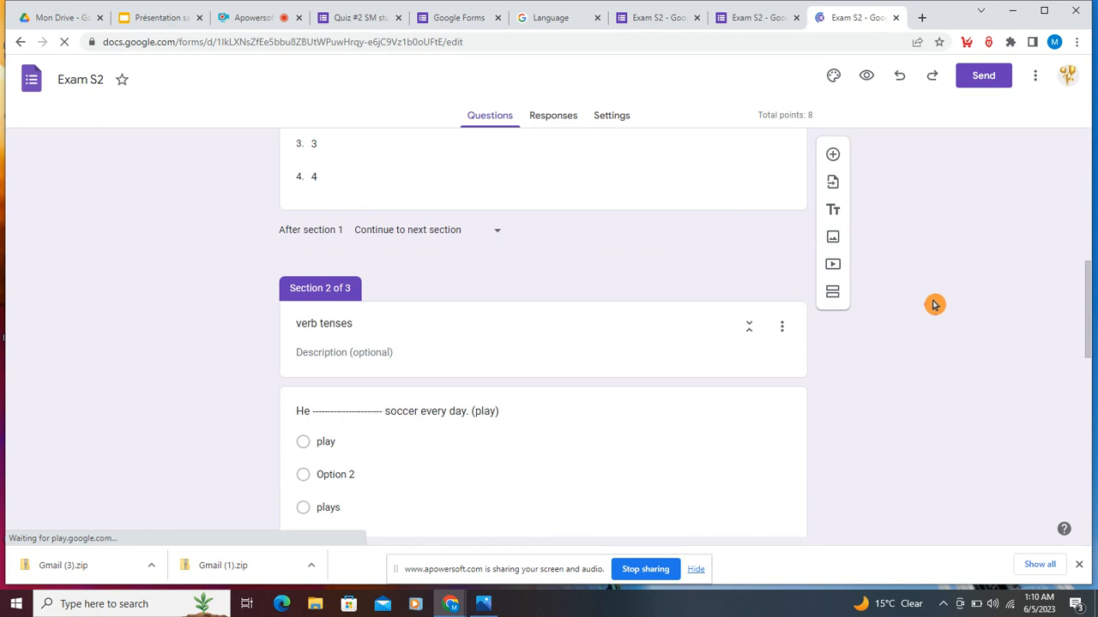
pyautogui.scroll(-3, 532, 203)
pyautogui.click(611, 117)
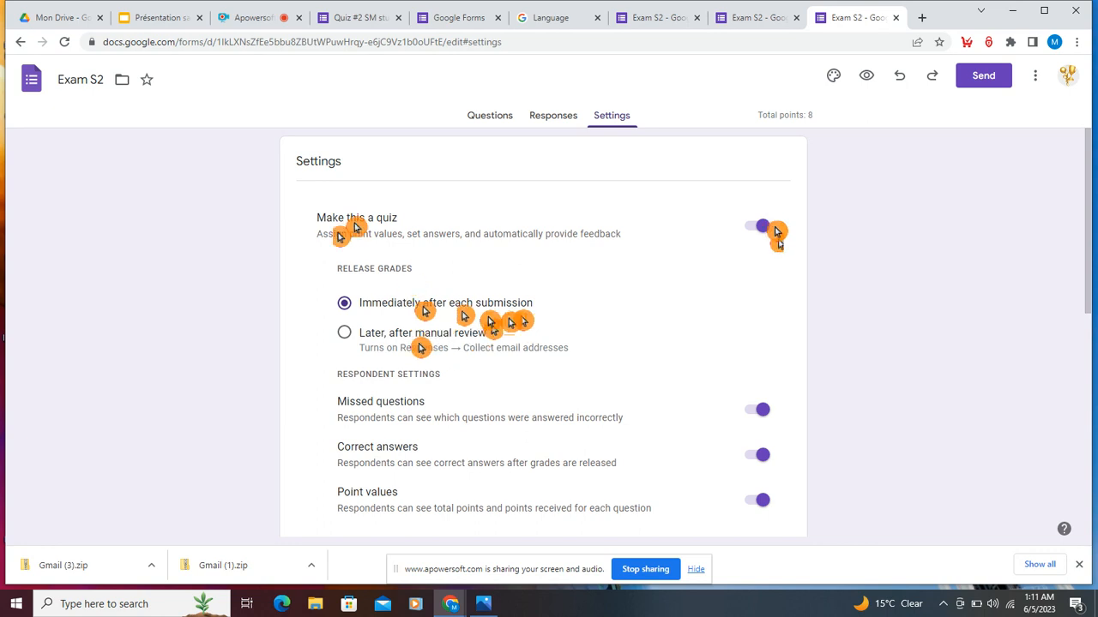
pyautogui.click(344, 333)
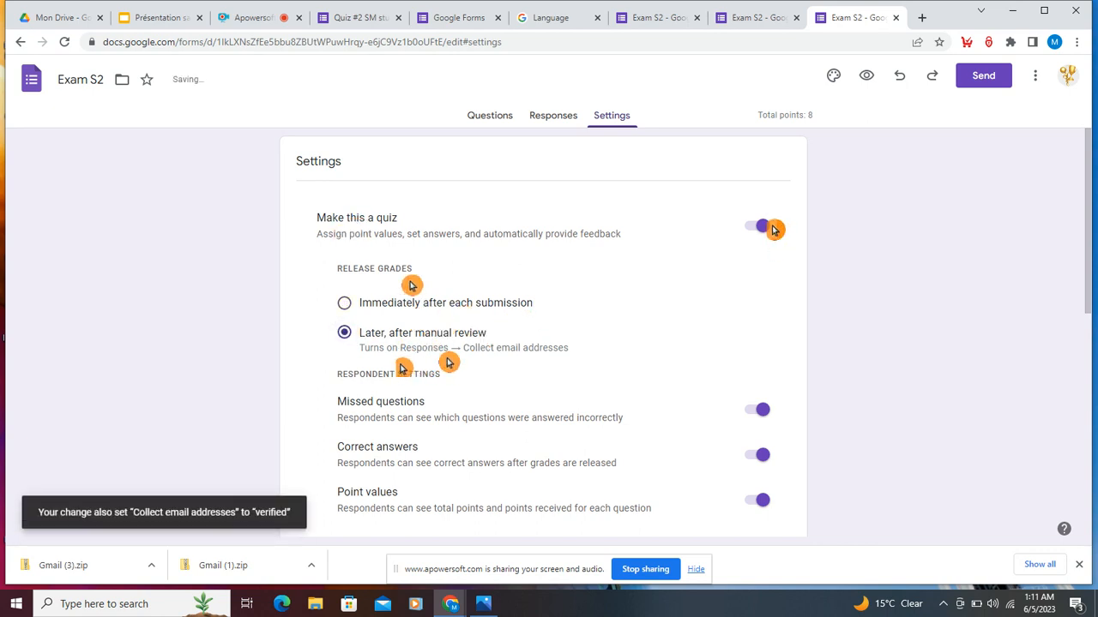
# - Turn off the respondent settings for missed questions, correct answers and point values
pyautogui.scroll(-2, 497, 360)
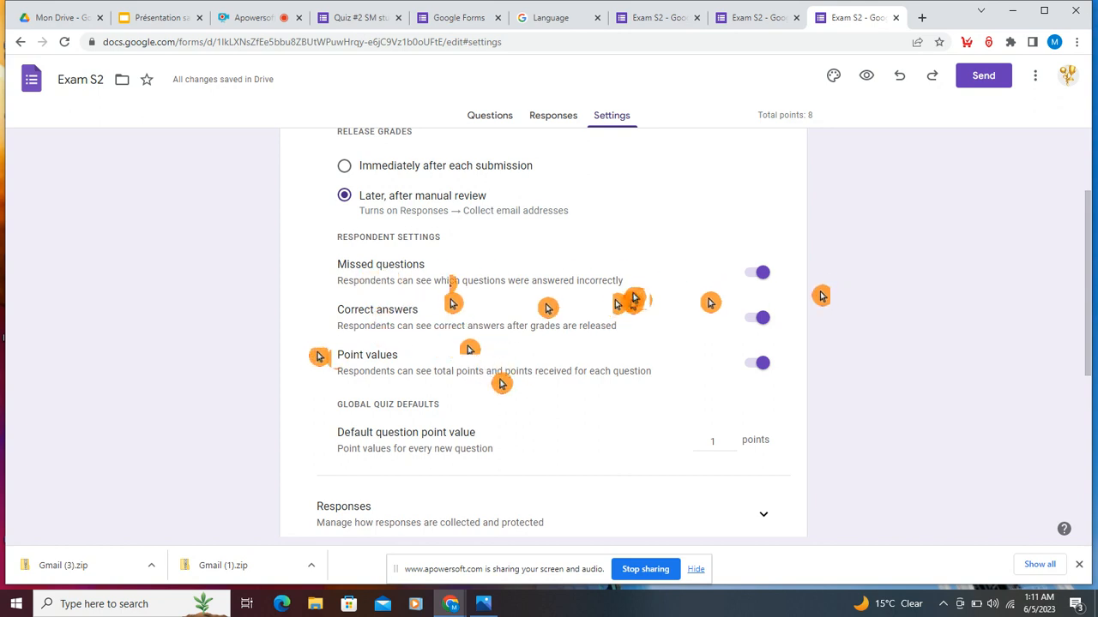
pyautogui.click(762, 364)
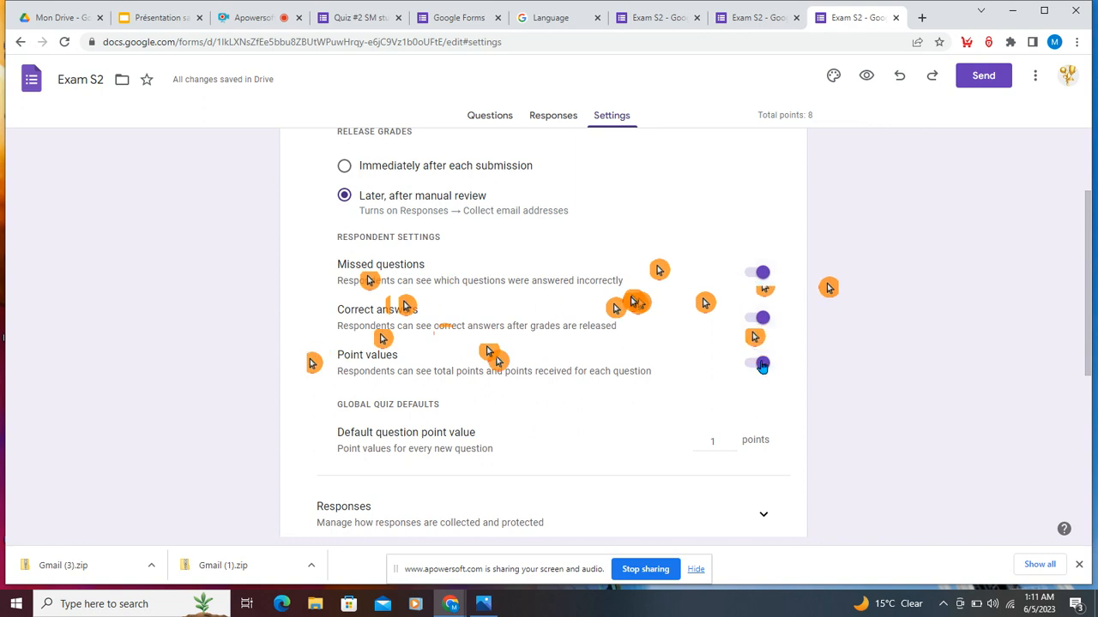
pyautogui.scroll(-2, 762, 363)
pyautogui.scroll(1, 763, 363)
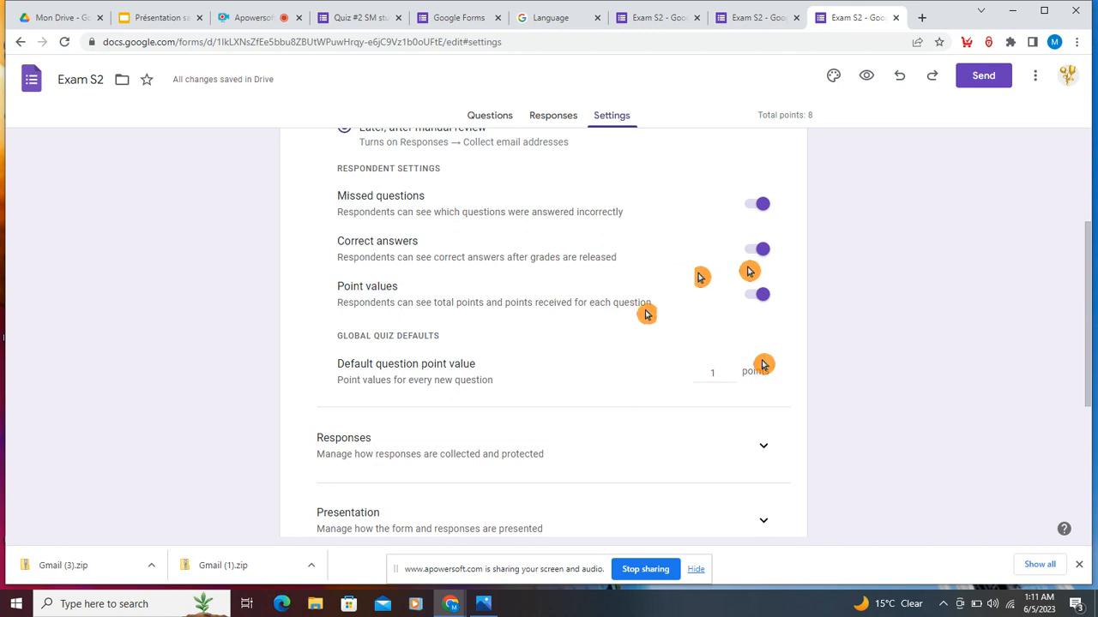
pyautogui.click(756, 204)
pyautogui.click(757, 249)
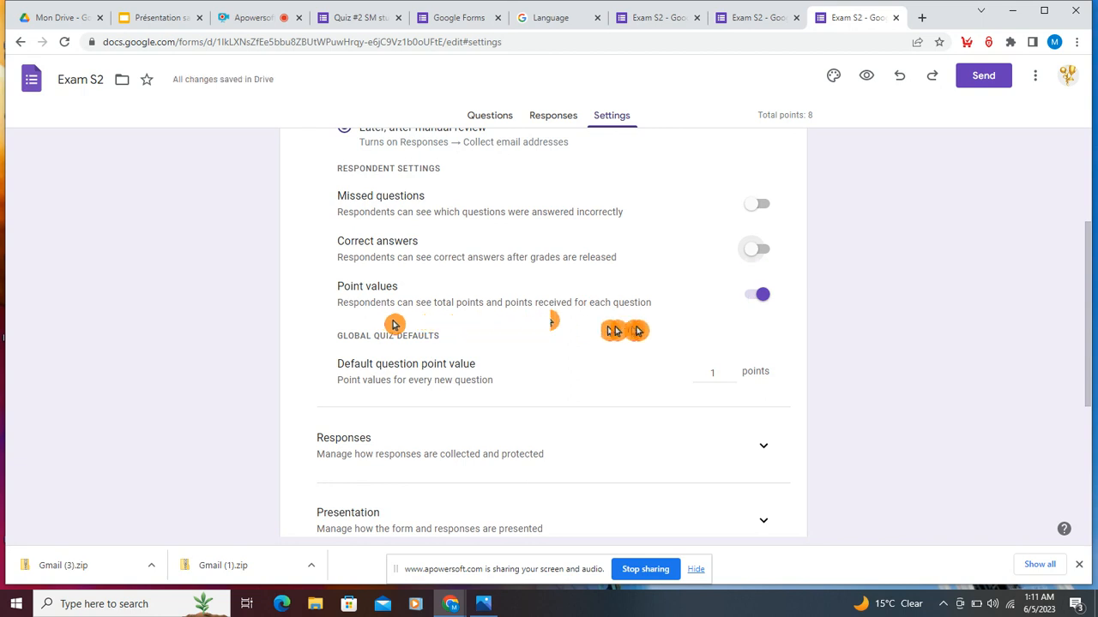
pyautogui.click(758, 295)
# - In the response settings, try always sending responders a copy of their response, and set the option back to Off
pyautogui.scroll(-2, 774, 330)
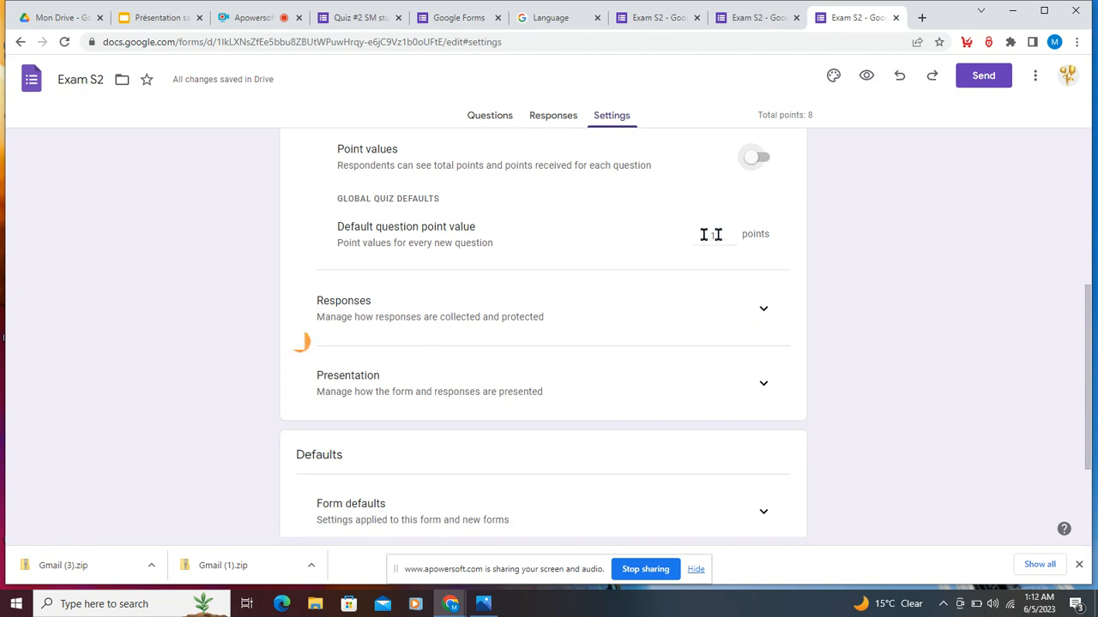
pyautogui.click(763, 309)
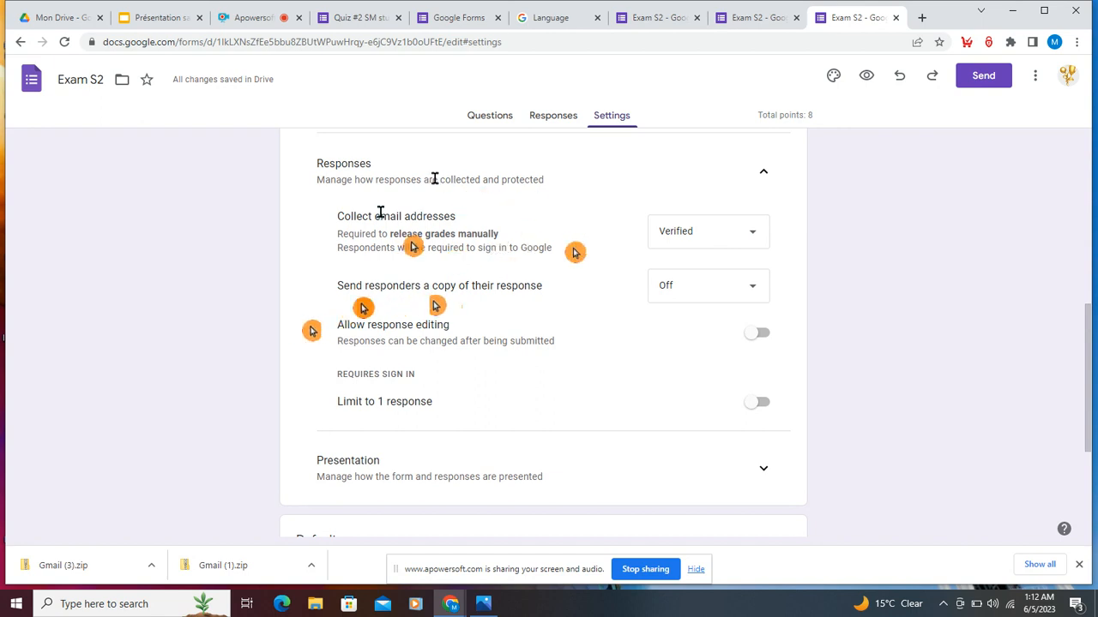
pyautogui.click(742, 285)
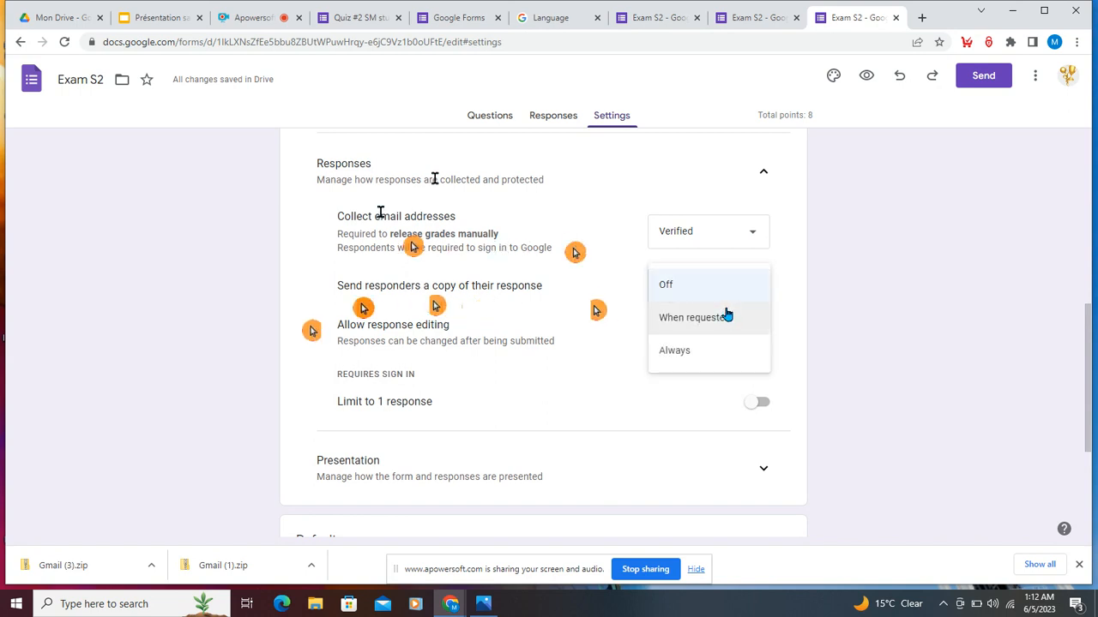
pyautogui.click(705, 349)
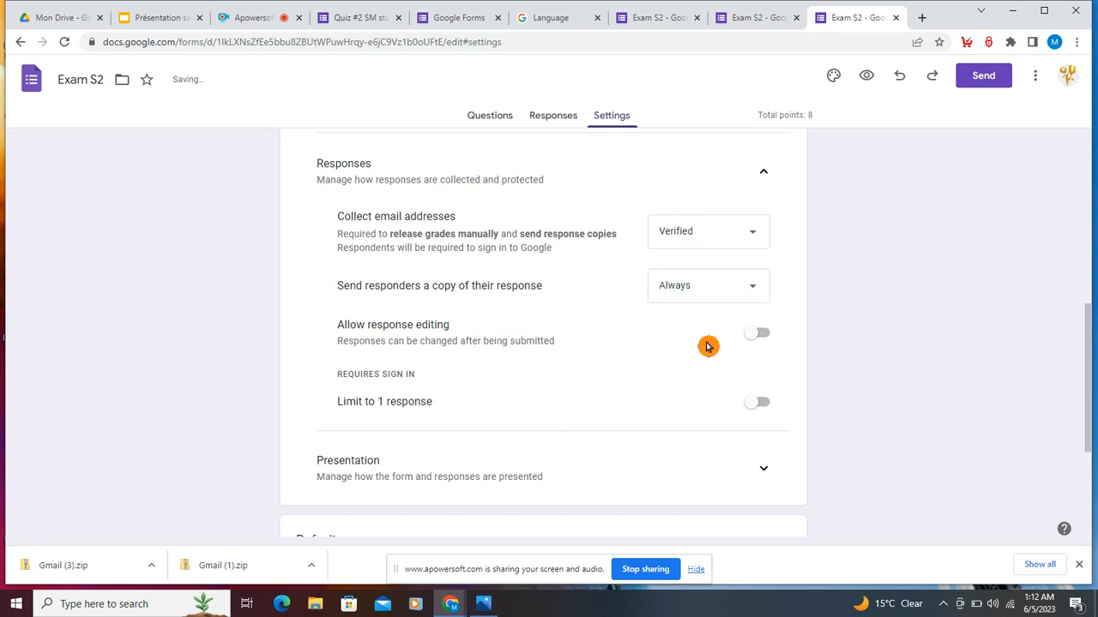
pyautogui.click(692, 288)
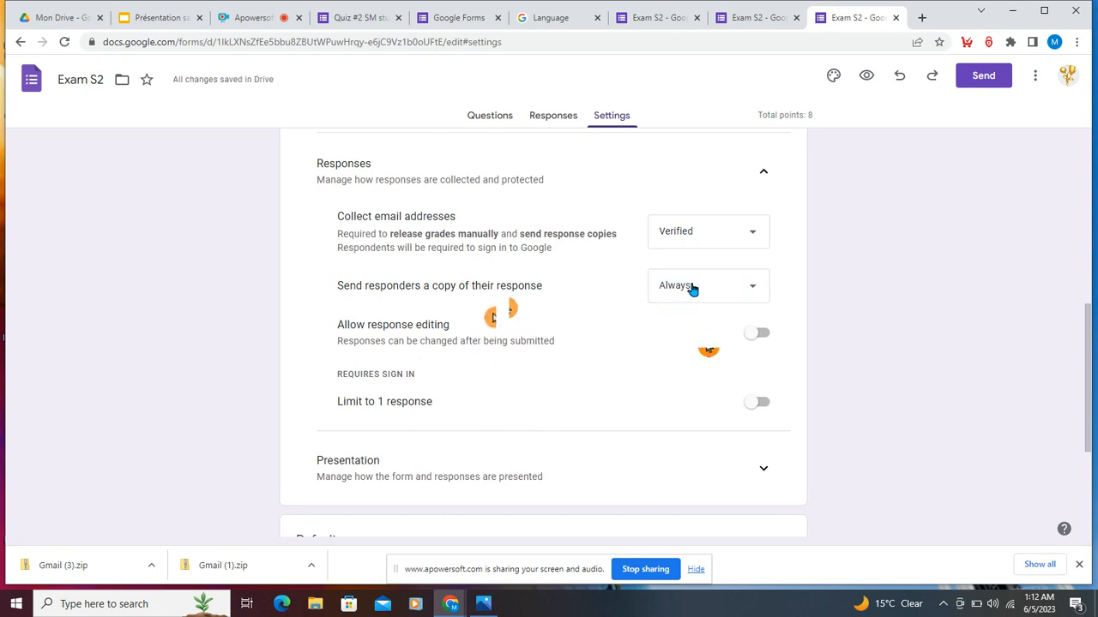
pyautogui.click(687, 220)
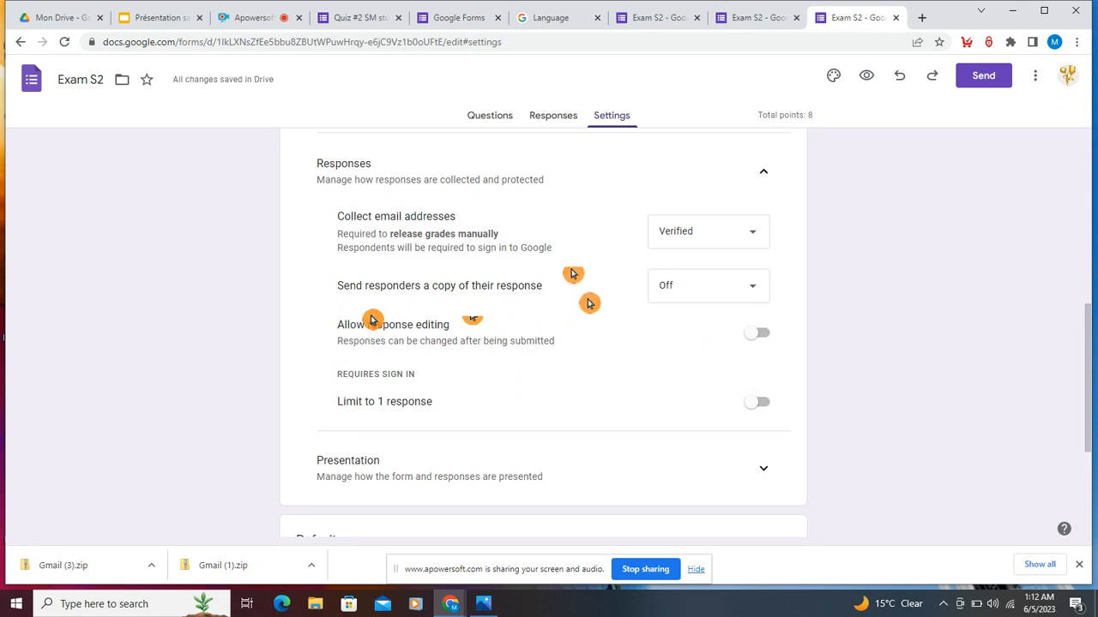
# - Turn response editing on and off again, and limit each respondent to 1 response
pyautogui.click(753, 336)
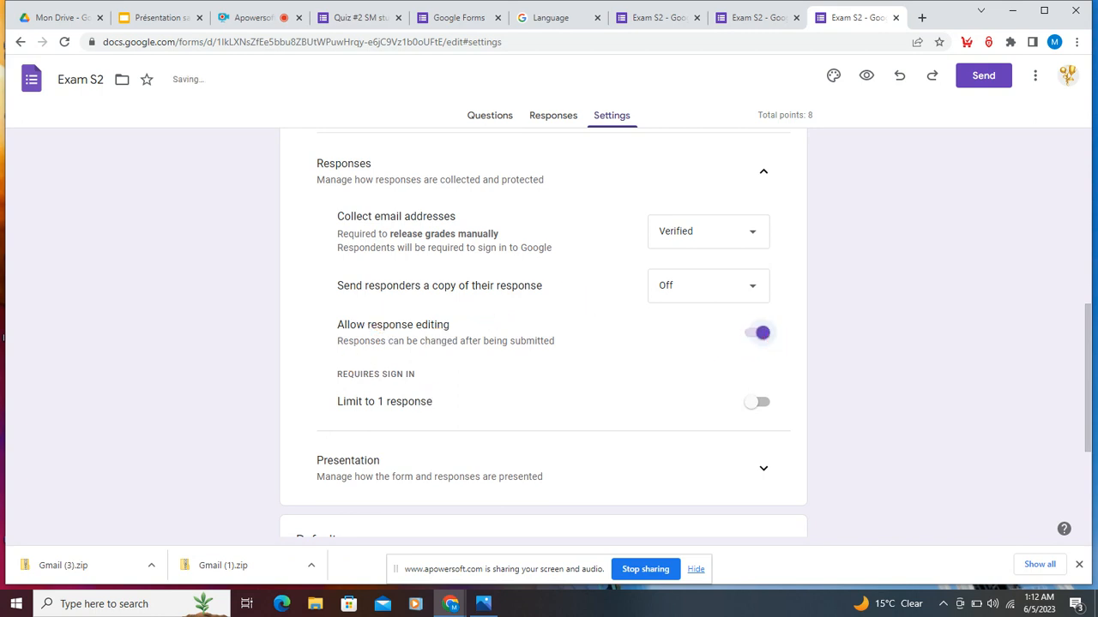
pyautogui.click(758, 337)
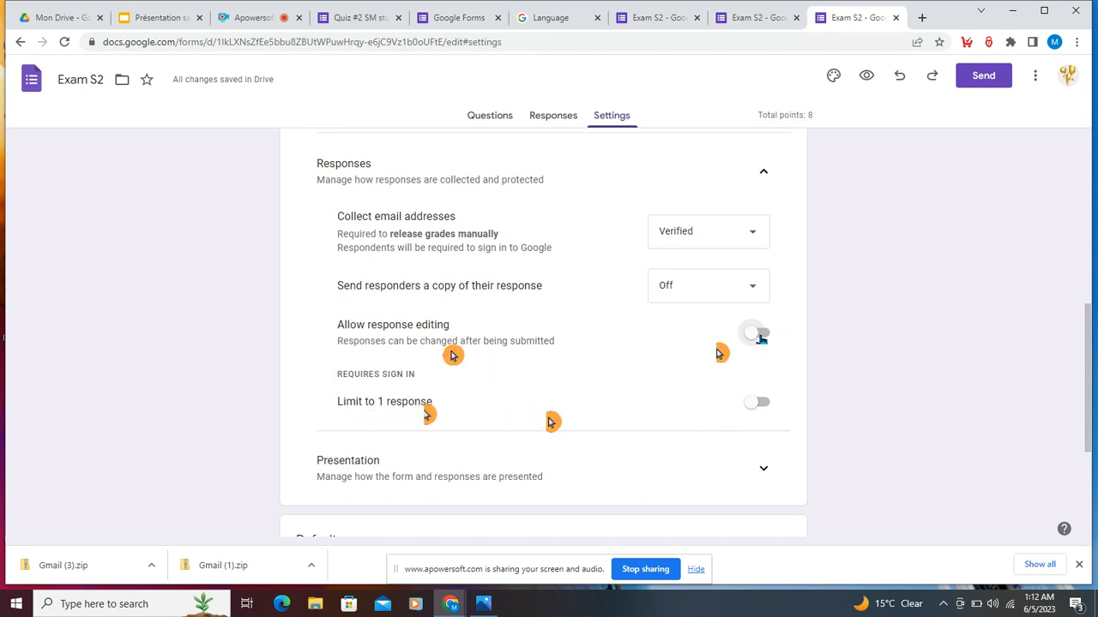
pyautogui.click(755, 403)
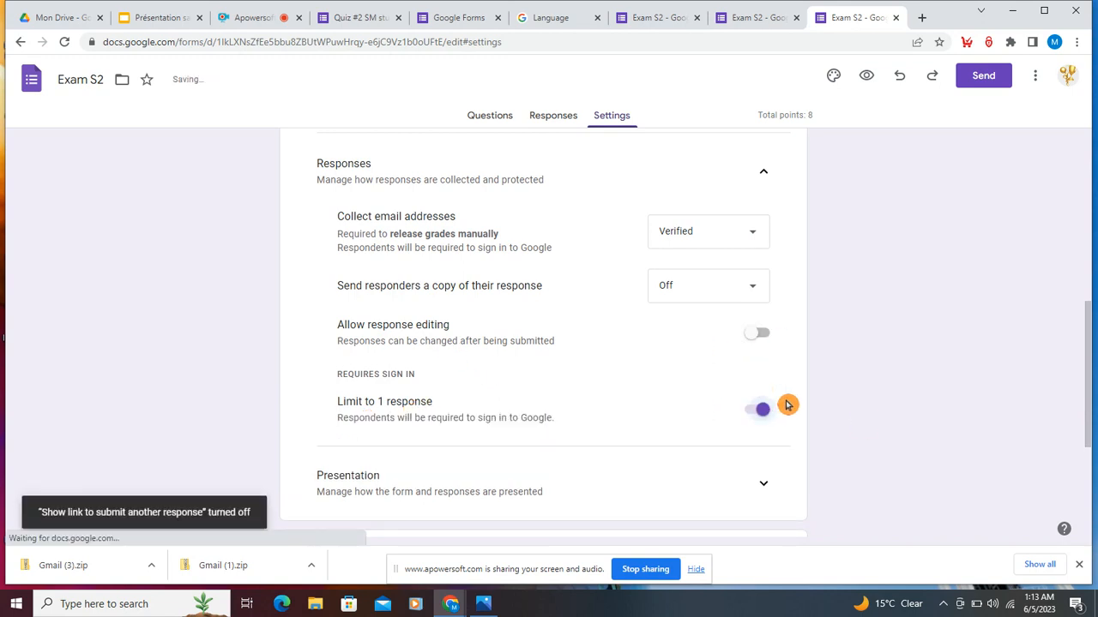
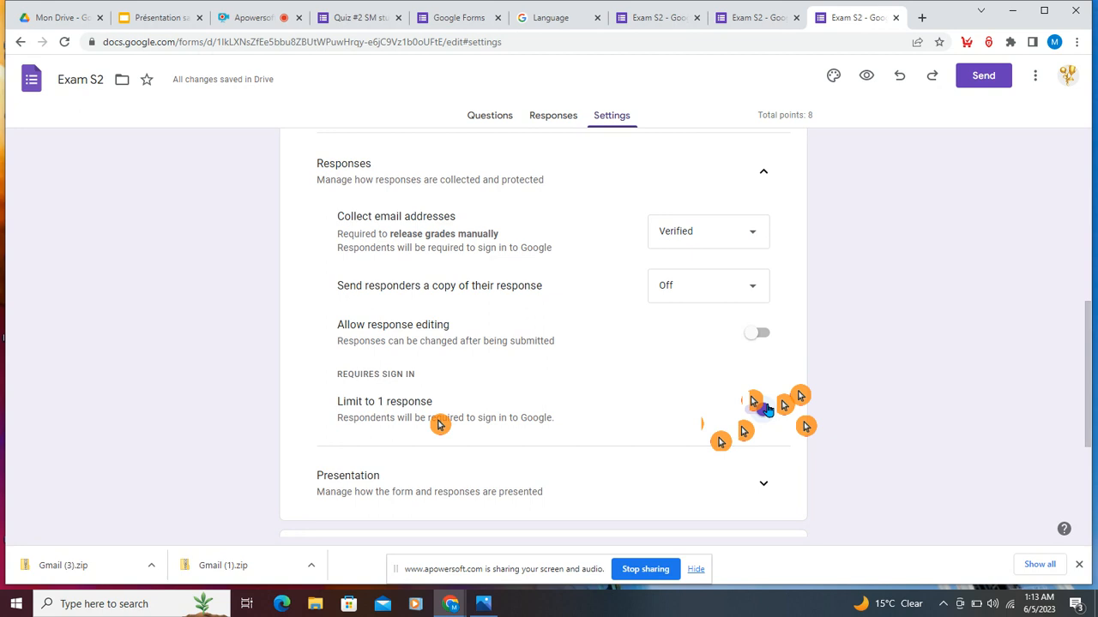
# - Expand the presentation settings and turn on the progress bar for the form
pyautogui.click(764, 484)
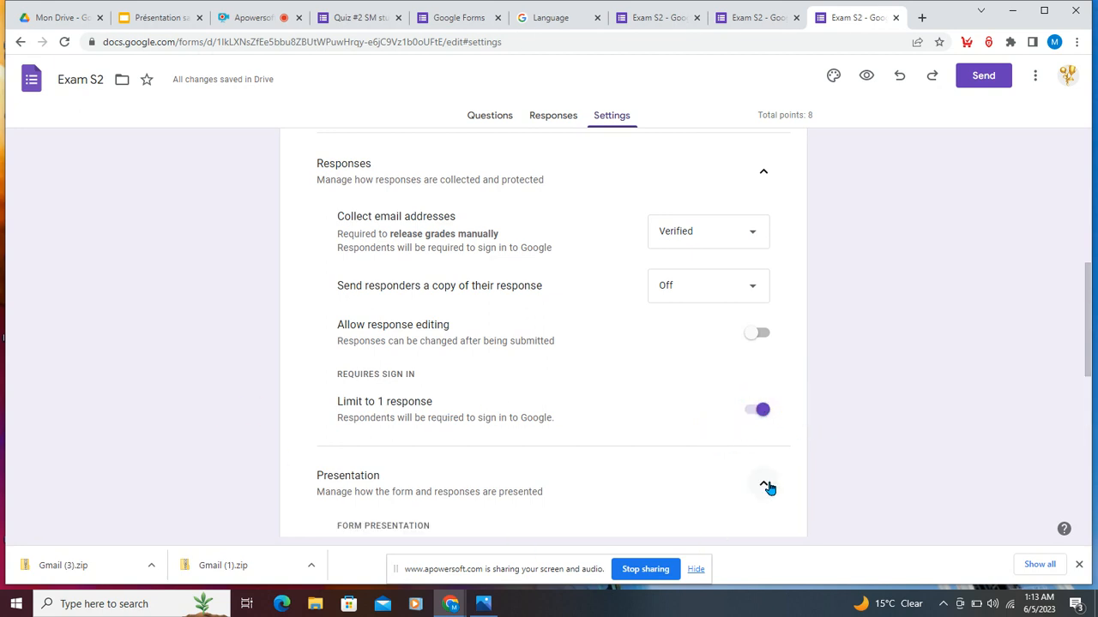
pyautogui.scroll(-4, 767, 487)
pyautogui.scroll(1, 754, 489)
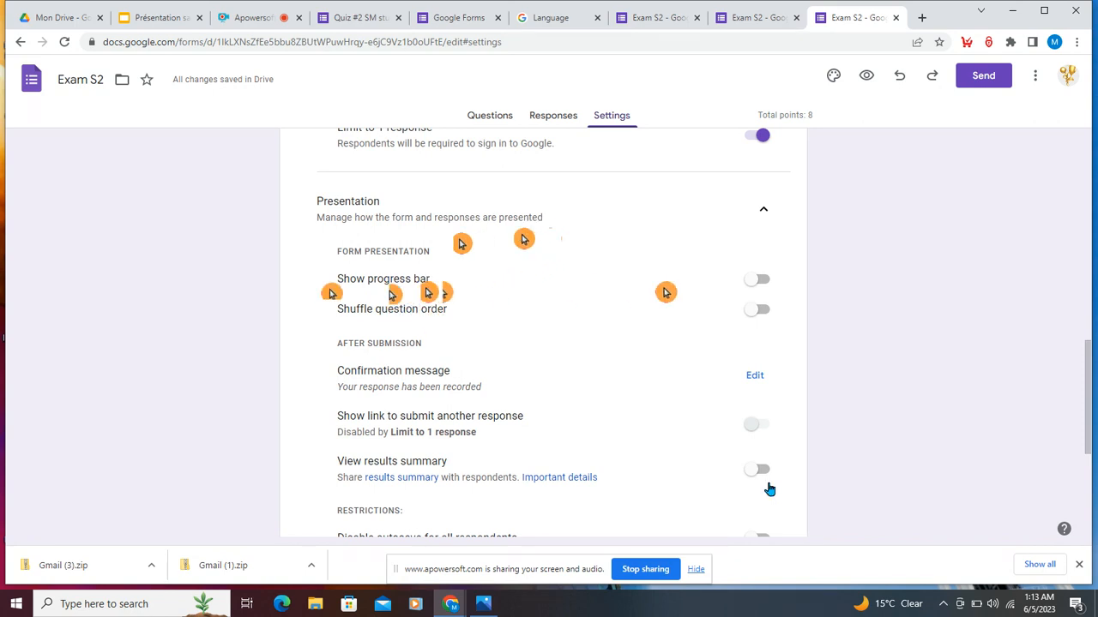
pyautogui.click(766, 280)
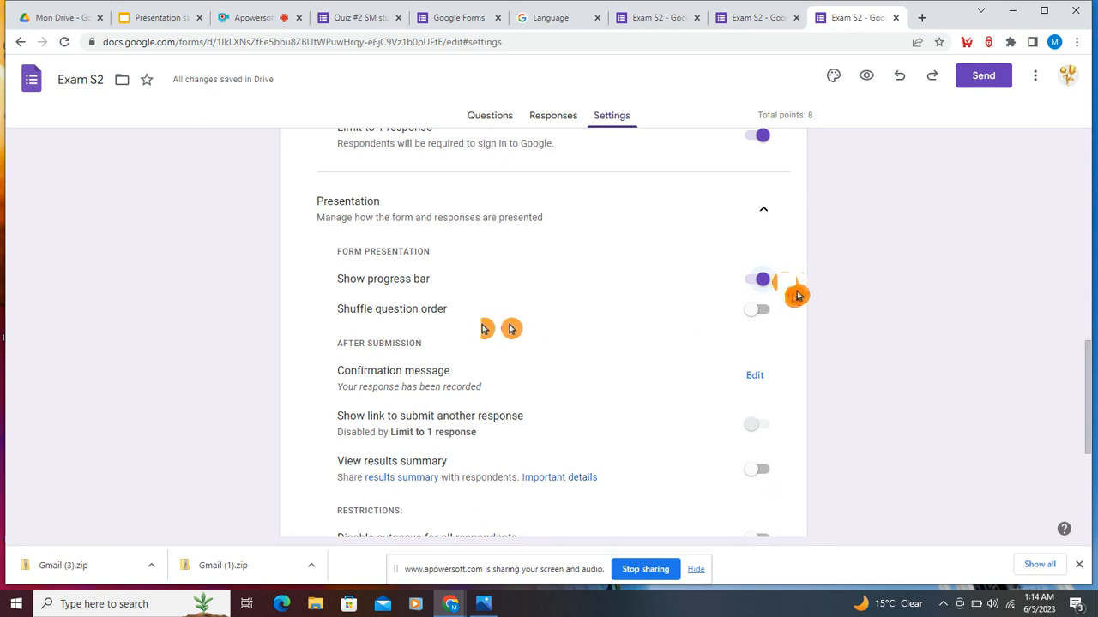
# - Turn on shuffled question order and enter the confirmation message "Thank you for your answers. Your responses have been submitted."
pyautogui.click(757, 314)
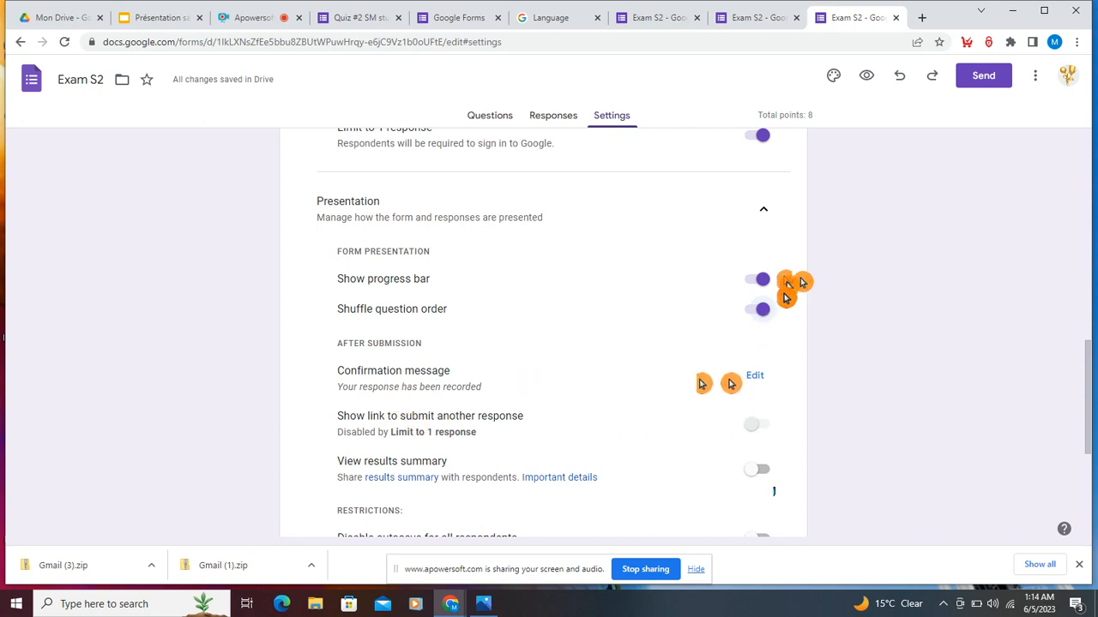
pyautogui.click(753, 376)
pyautogui.click(416, 380)
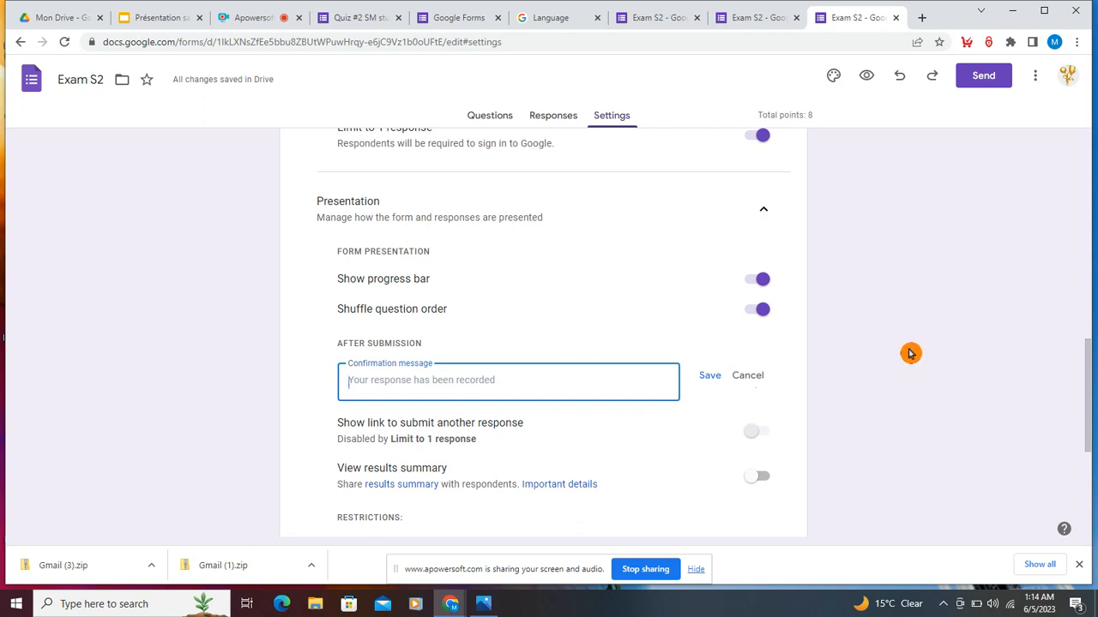
pyautogui.write('T')
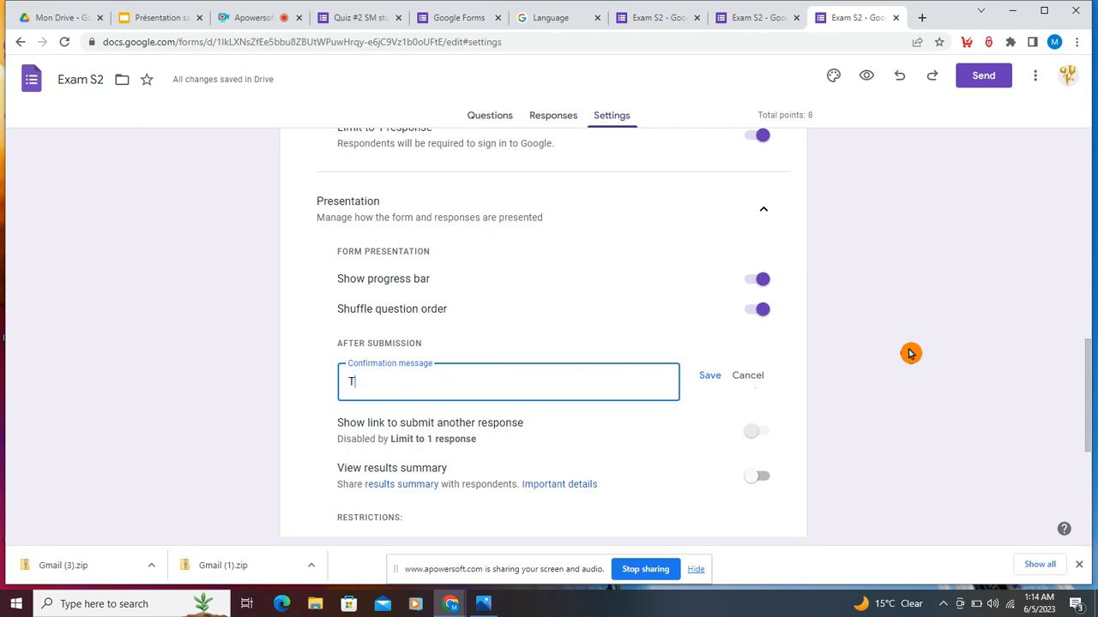
pyautogui.write('hank you for your ans')
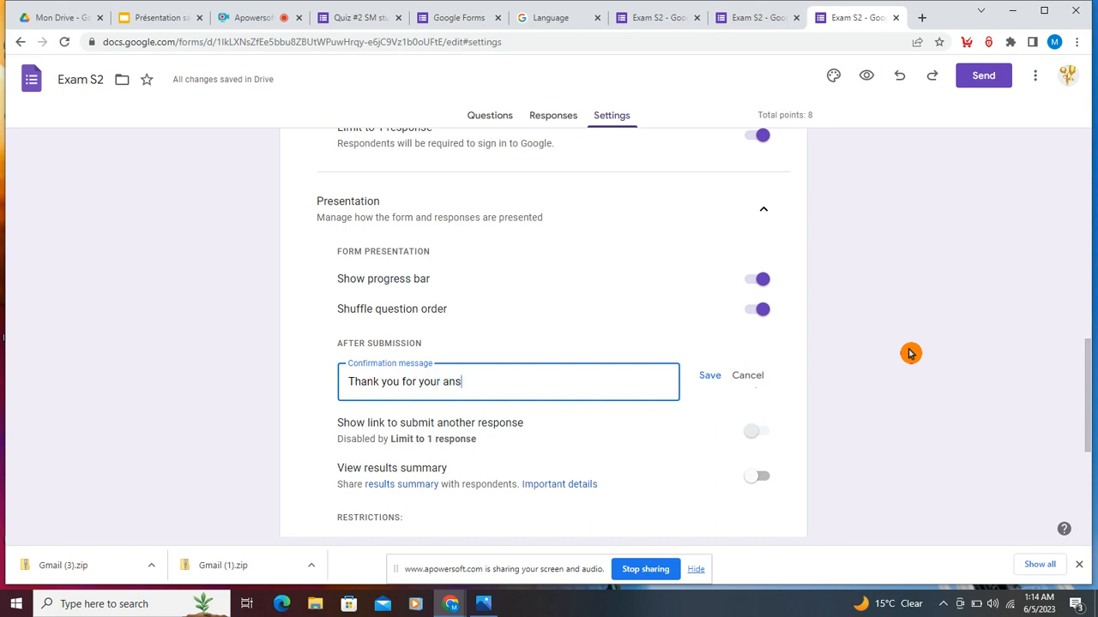
pyautogui.write('wers. Your responses have ')
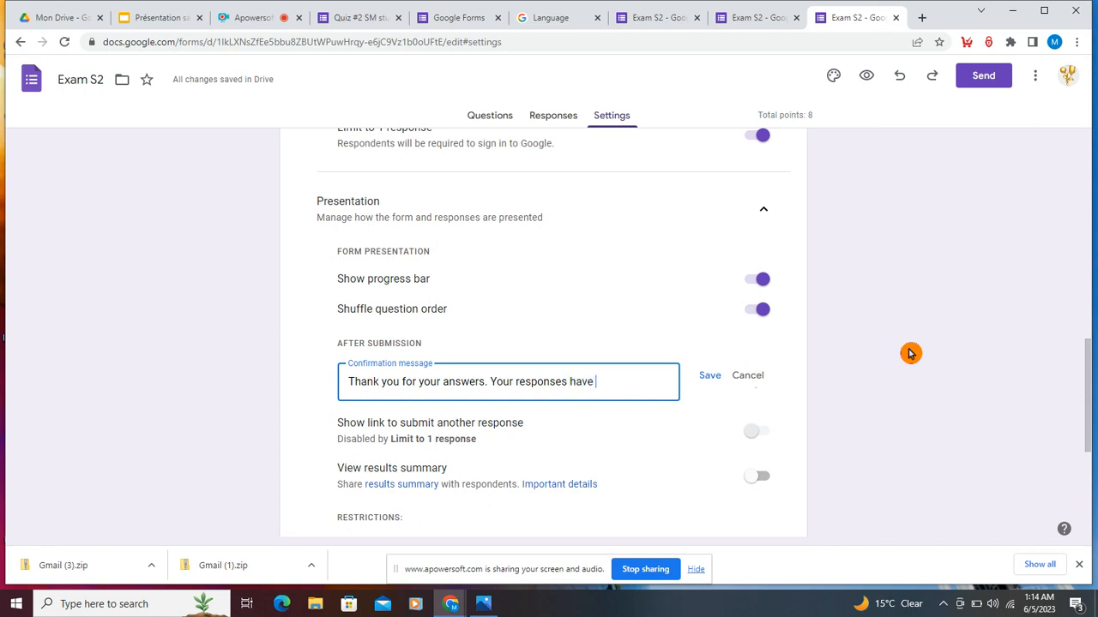
pyautogui.write('been submitted.')
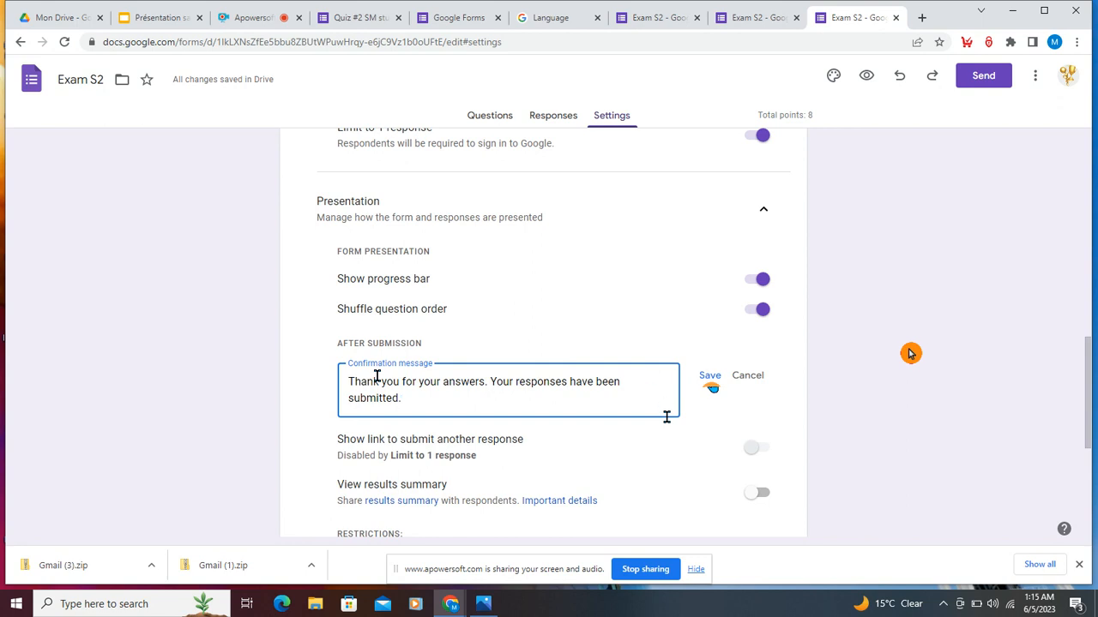
# - Look over the remaining after-submission and restriction options and the form and question defaults
pyautogui.scroll(-1, 666, 417)
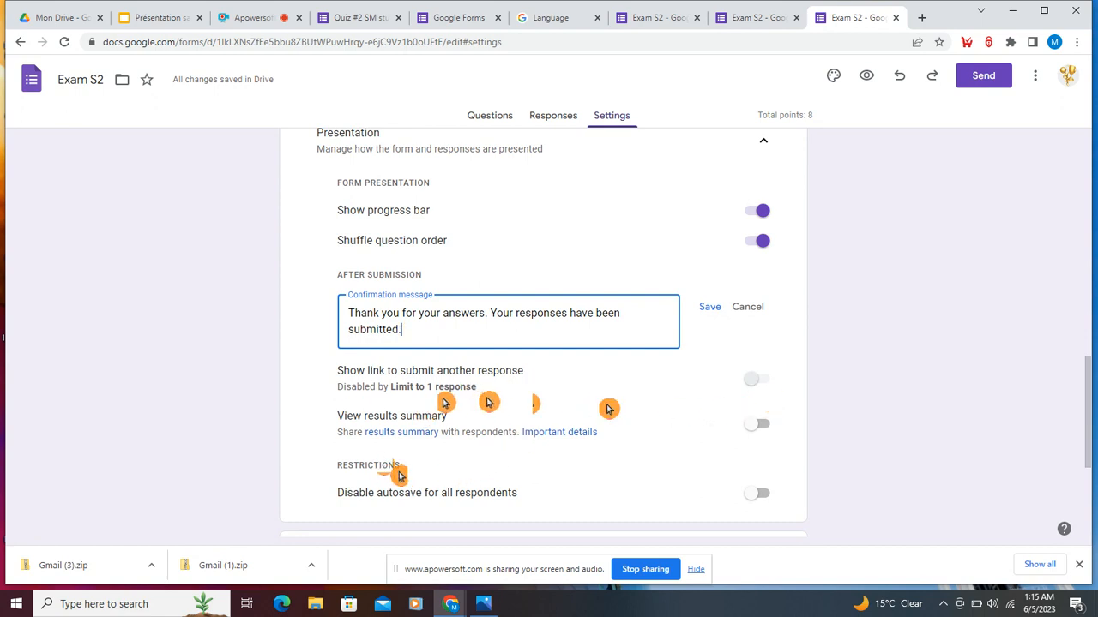
pyautogui.scroll(-2, 382, 462)
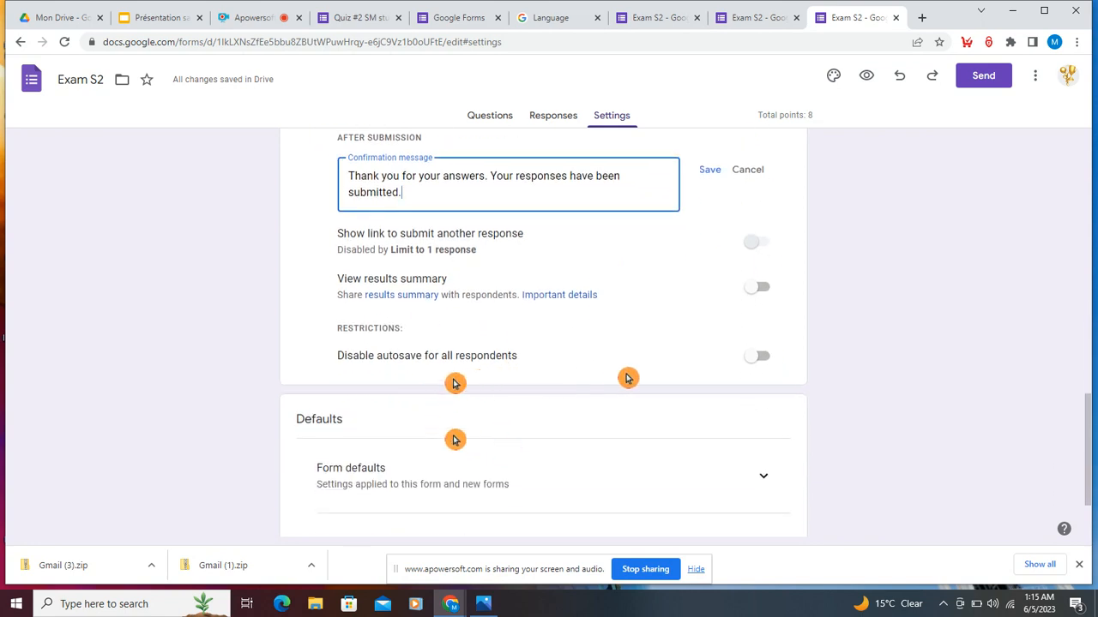
pyautogui.scroll(-1, 622, 378)
pyautogui.scroll(-1, 627, 379)
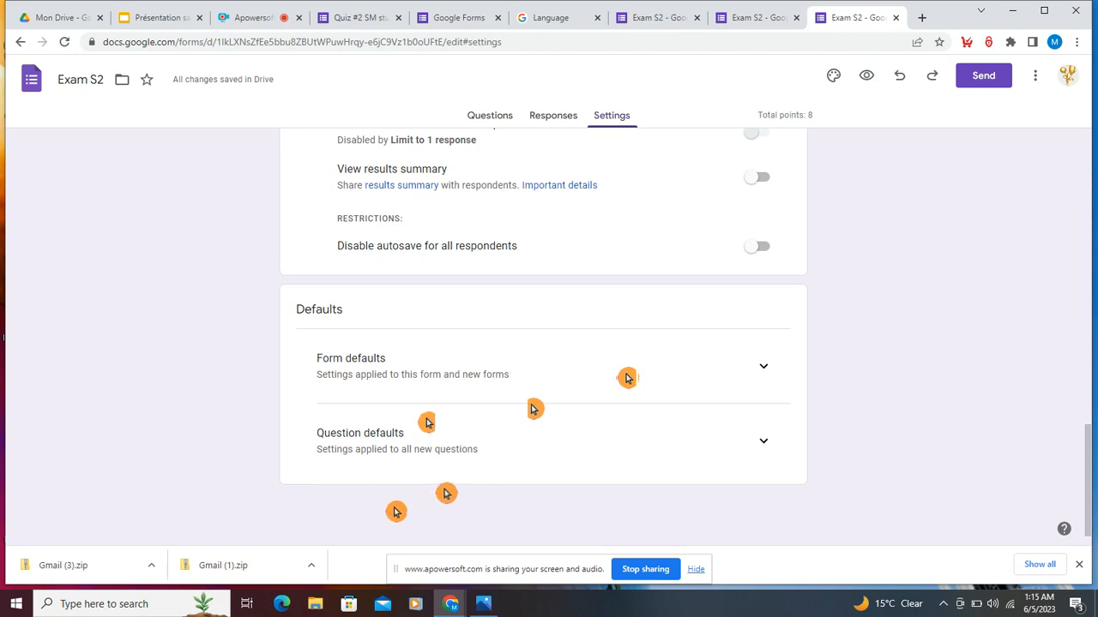
pyautogui.scroll(1, 886, 495)
pyautogui.scroll(10, 886, 494)
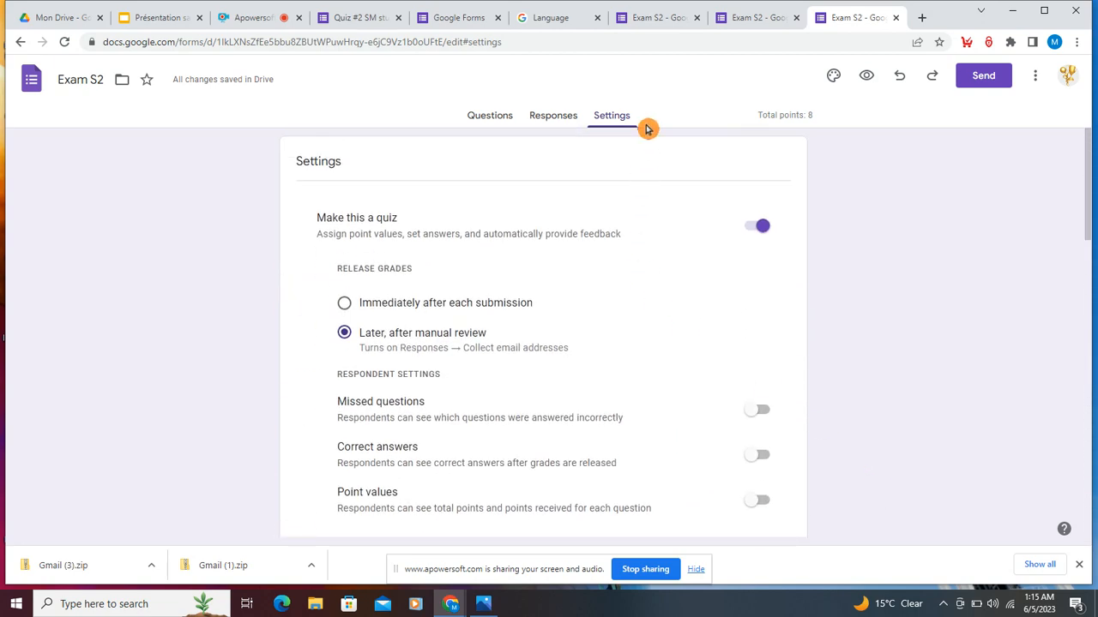
# - Switch response acceptance for the form off and on several times, leaving it set to not accepting responses
pyautogui.click(553, 118)
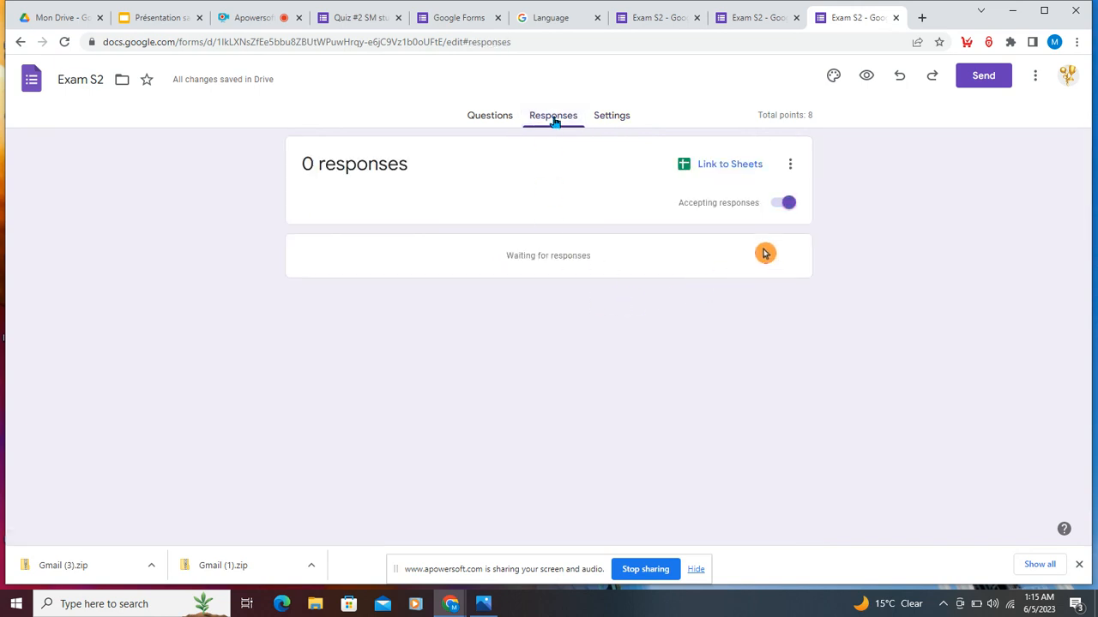
pyautogui.click(787, 203)
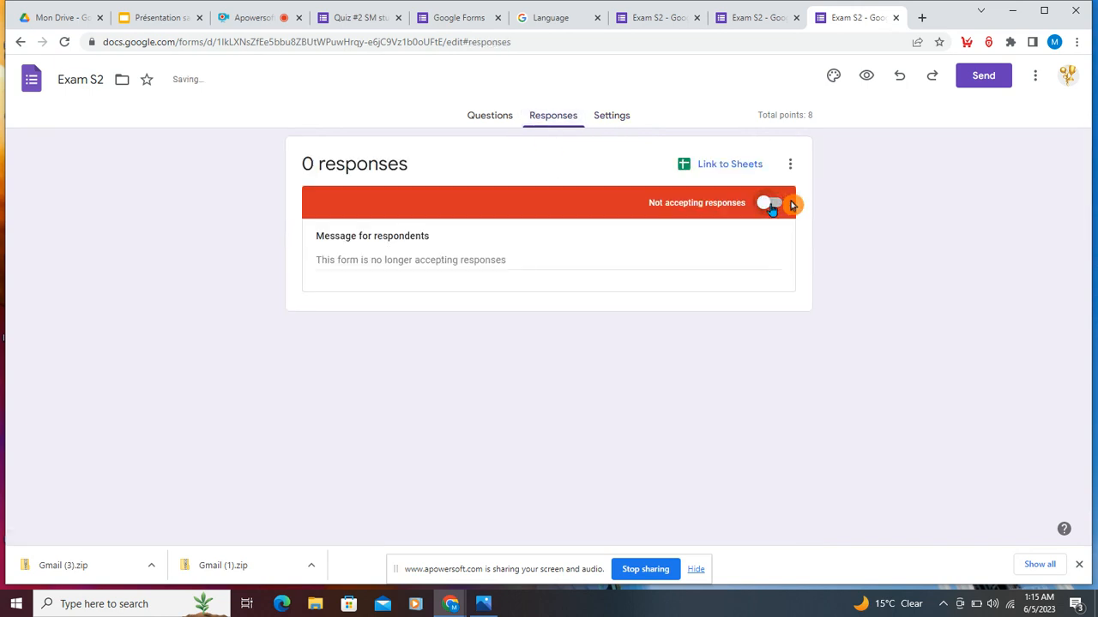
pyautogui.click(765, 204)
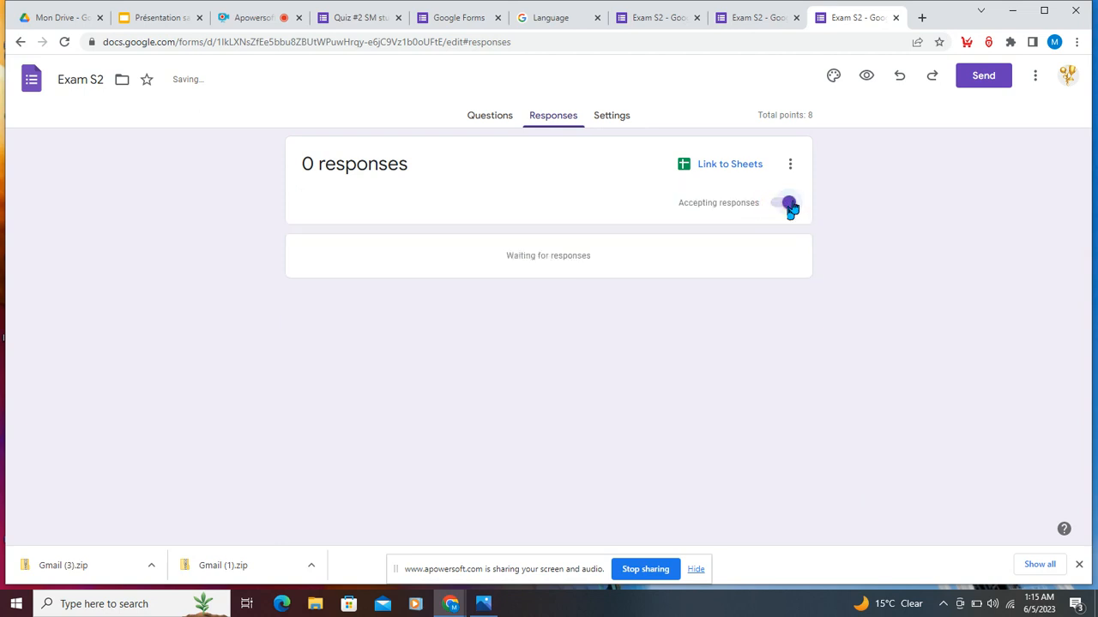
pyautogui.click(789, 206)
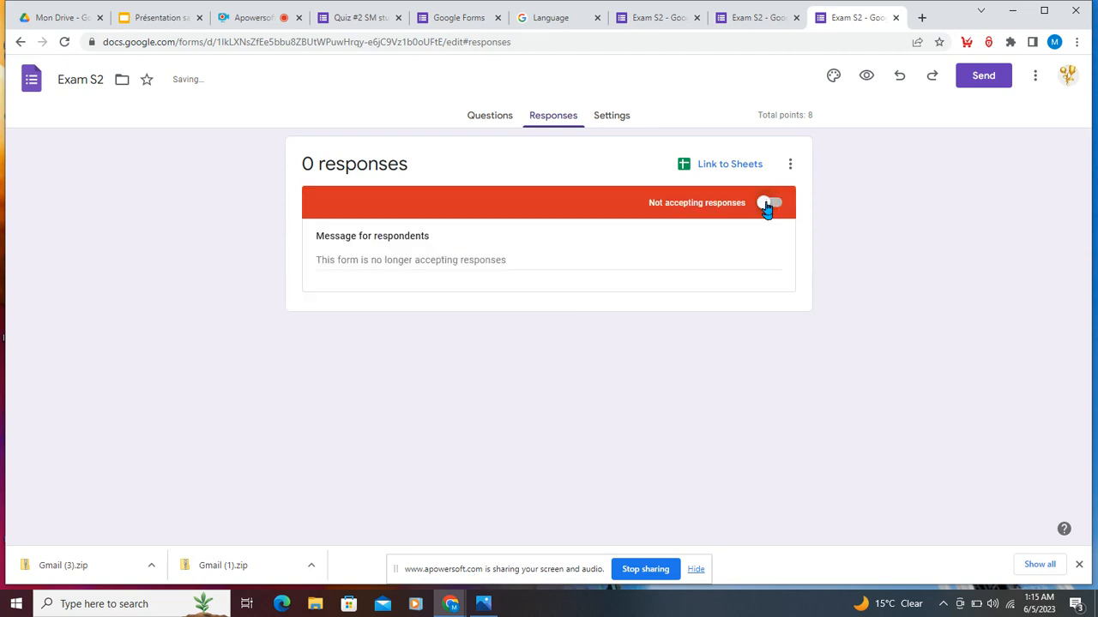
pyautogui.click(768, 206)
pyautogui.click(785, 204)
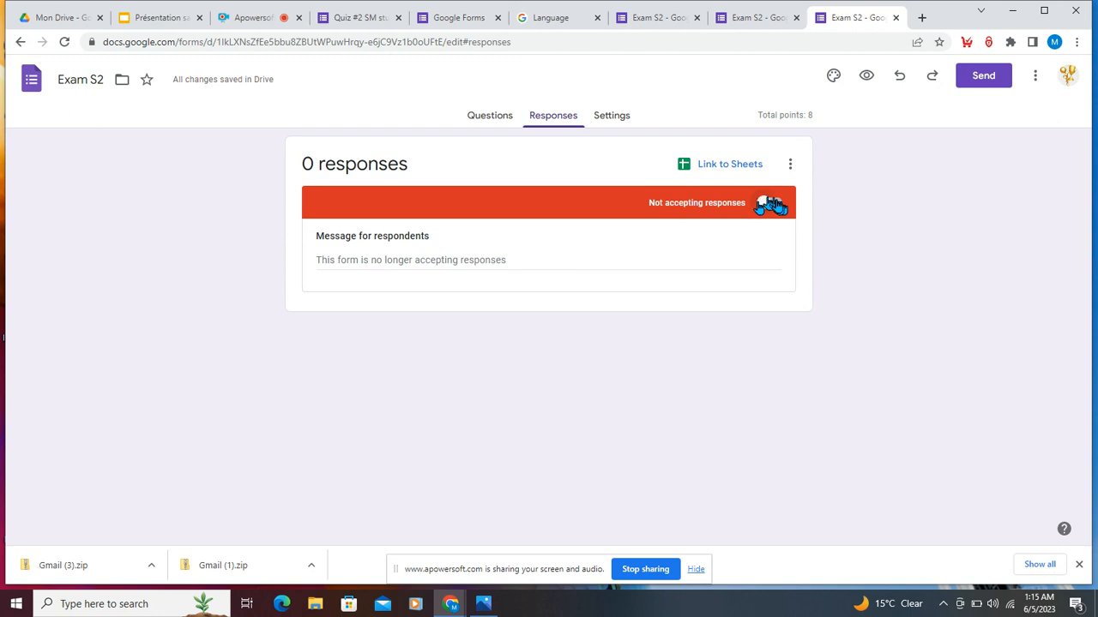
pyautogui.click(767, 204)
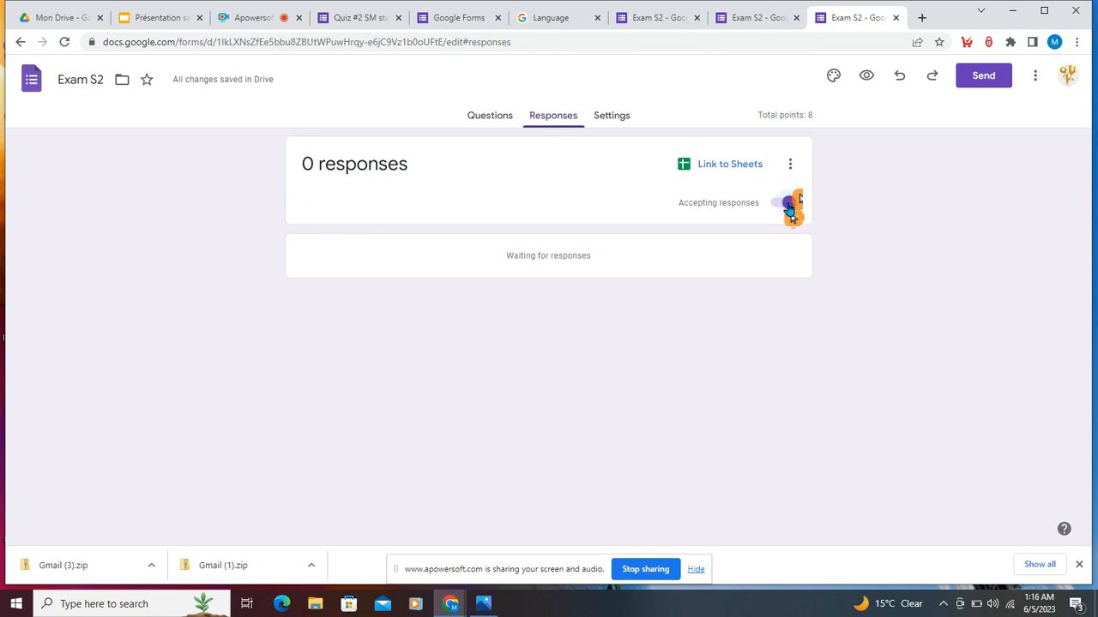
pyautogui.click(789, 204)
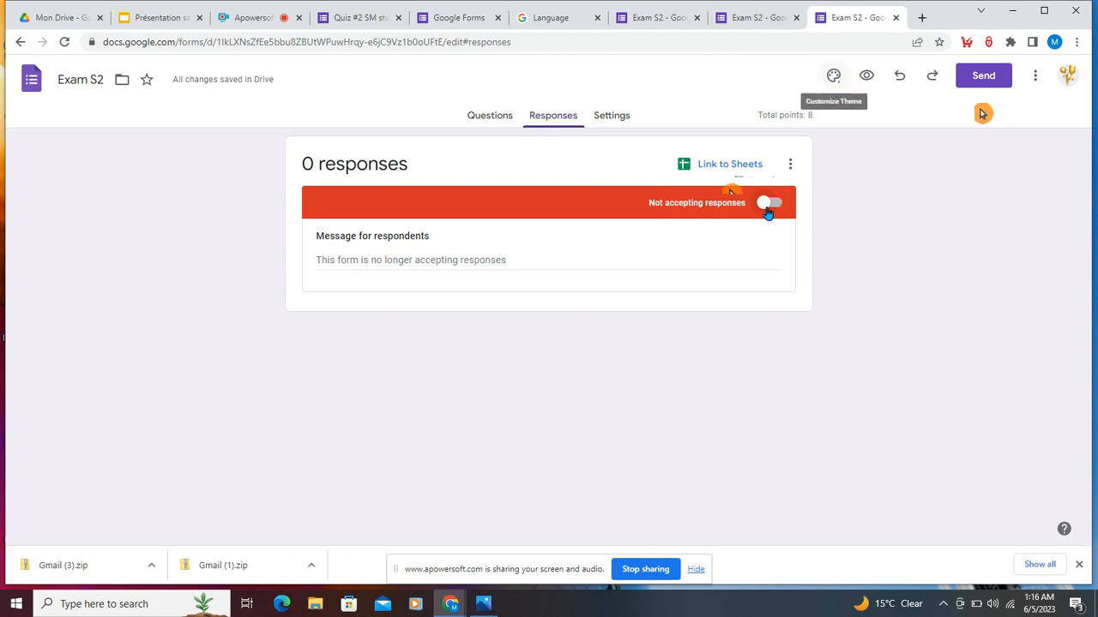
# - Open the theme customization alongside the form's questions and browse the Work and School header images
pyautogui.click(837, 77)
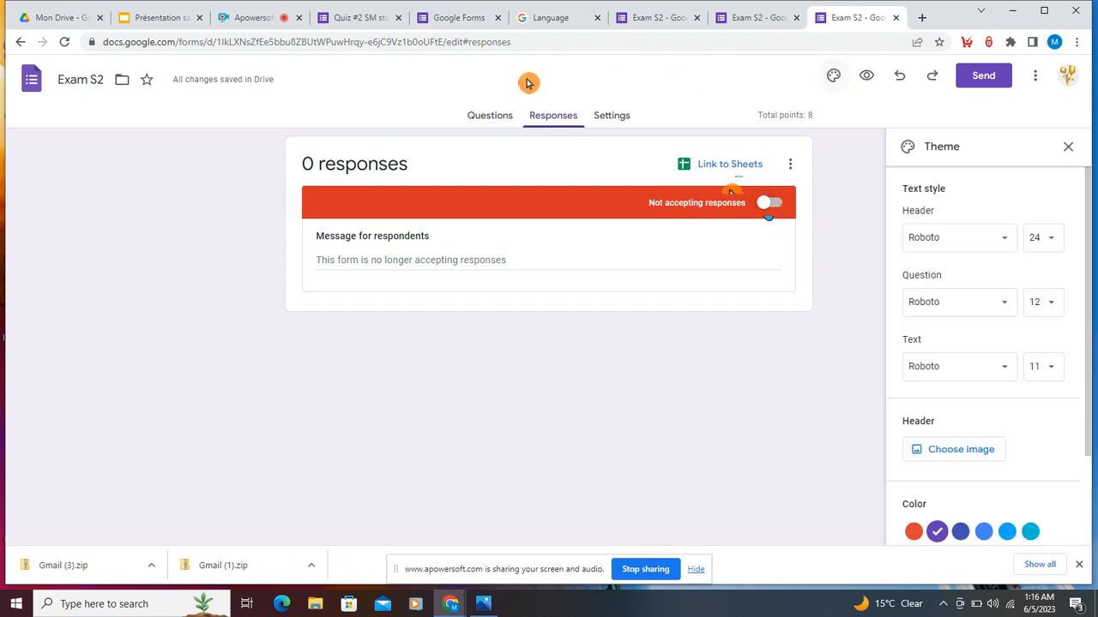
pyautogui.click(493, 119)
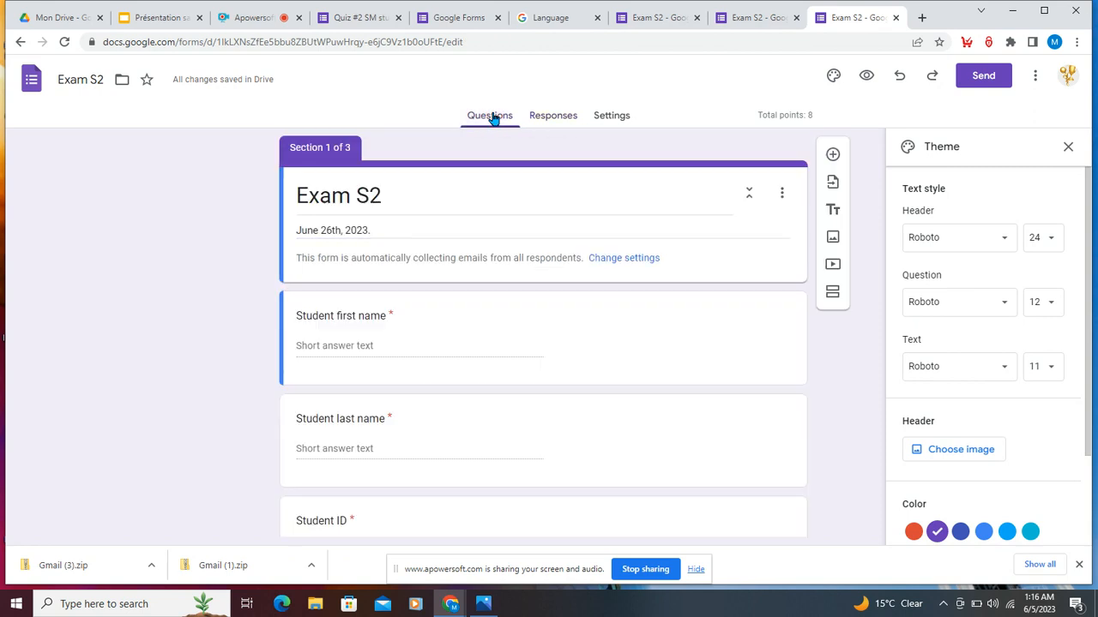
pyautogui.scroll(-2, 982, 248)
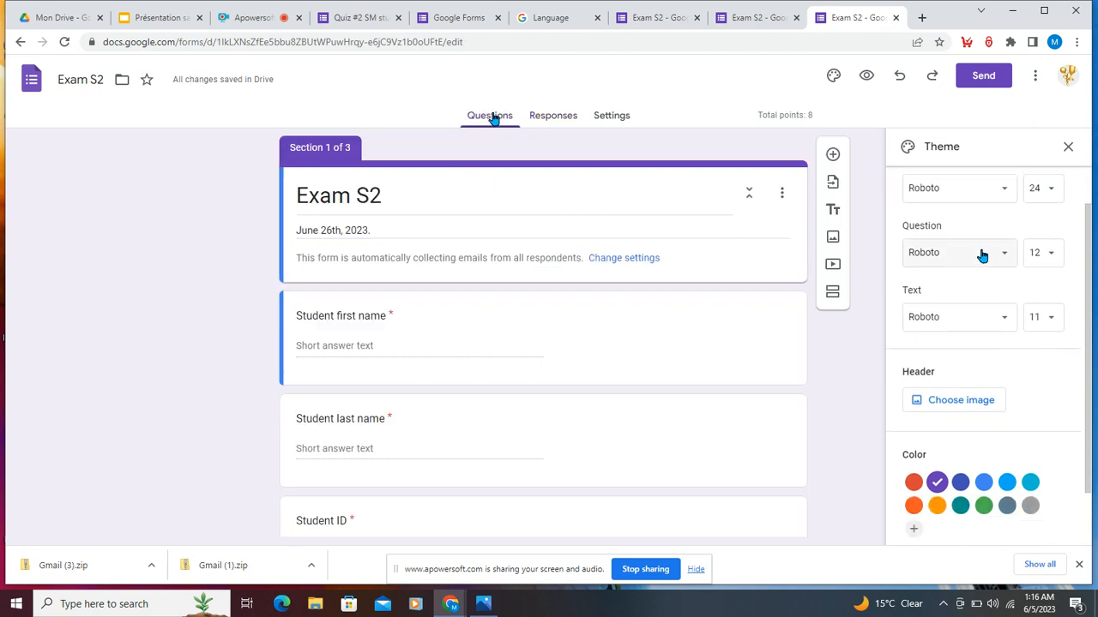
pyautogui.click(985, 345)
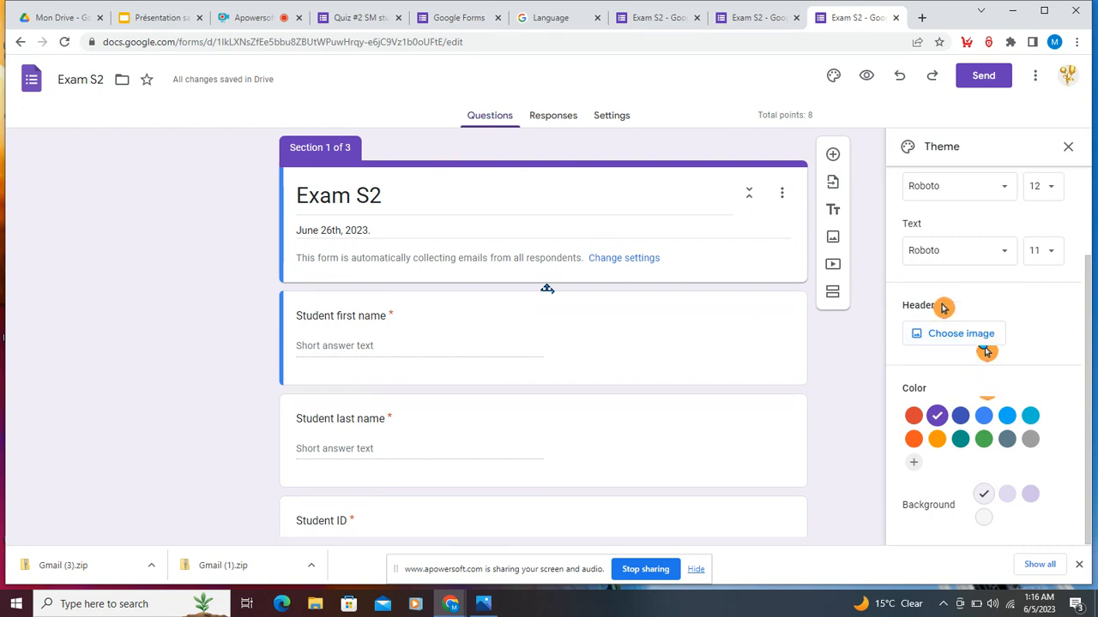
pyautogui.click(967, 333)
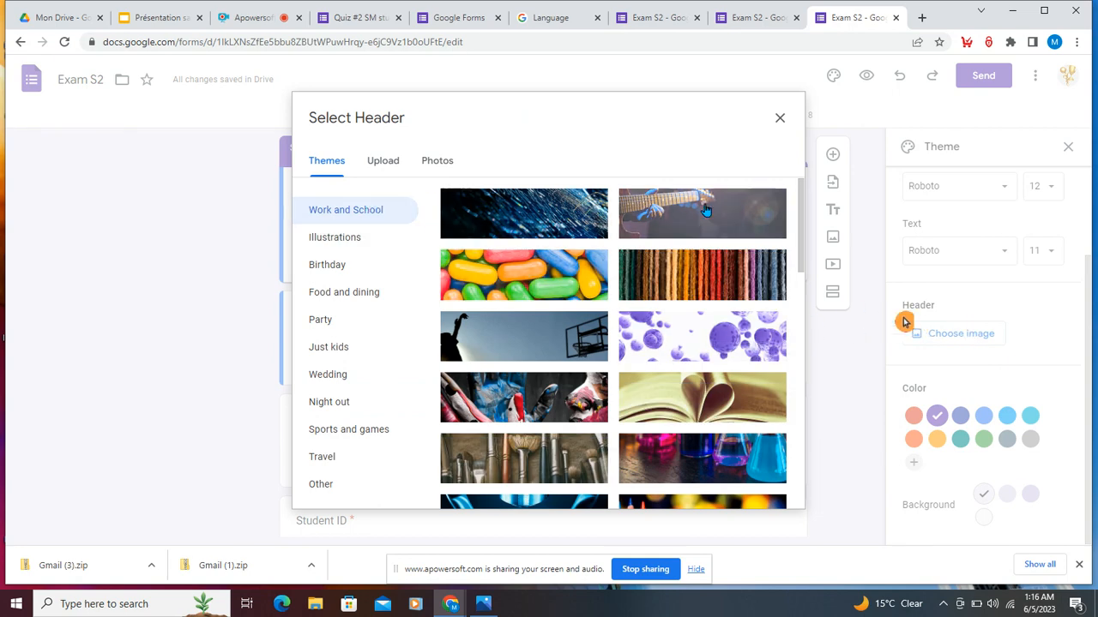
pyautogui.scroll(-5, 700, 420)
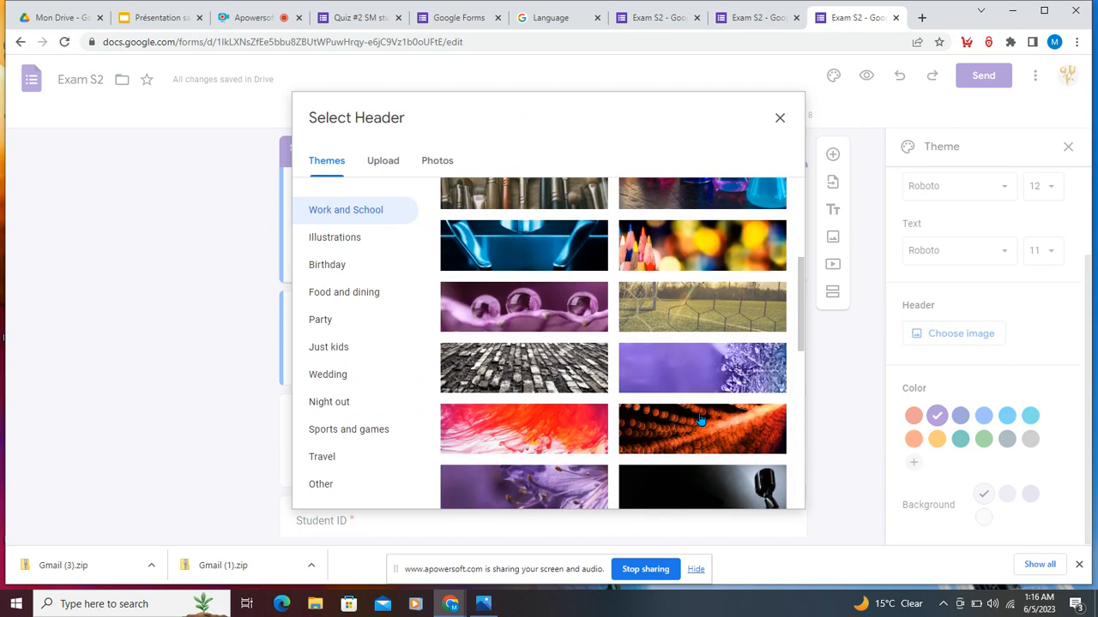
pyautogui.scroll(-10, 700, 422)
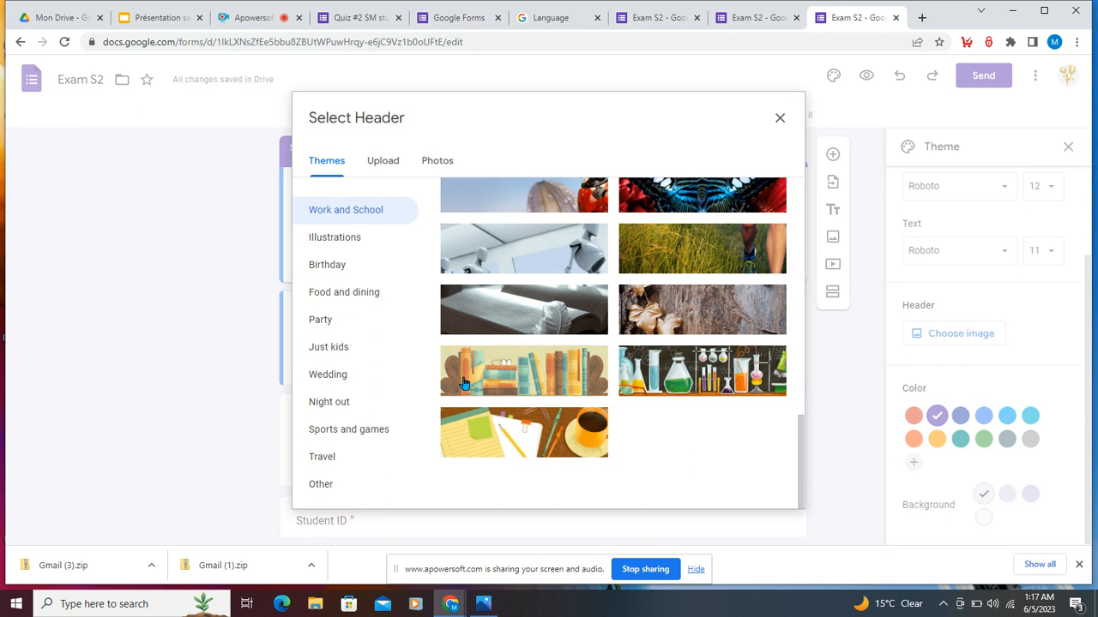
# - Upload background.png as the header image, shift its crop area down over the word ENGLISH, and apply it
pyautogui.click(383, 165)
pyautogui.click(546, 385)
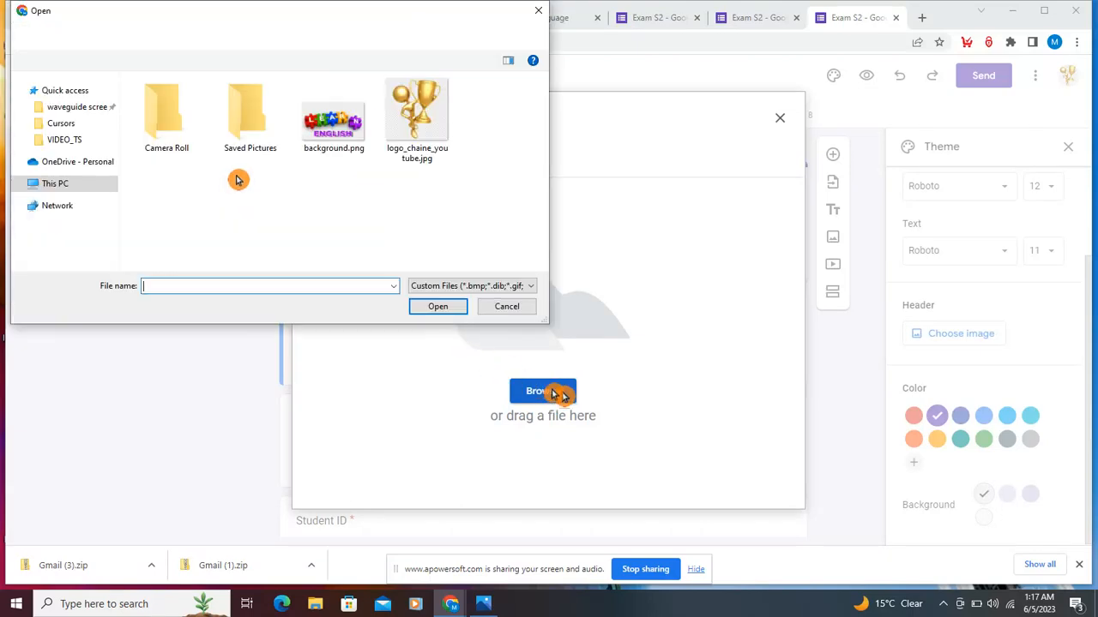
pyautogui.click(333, 121)
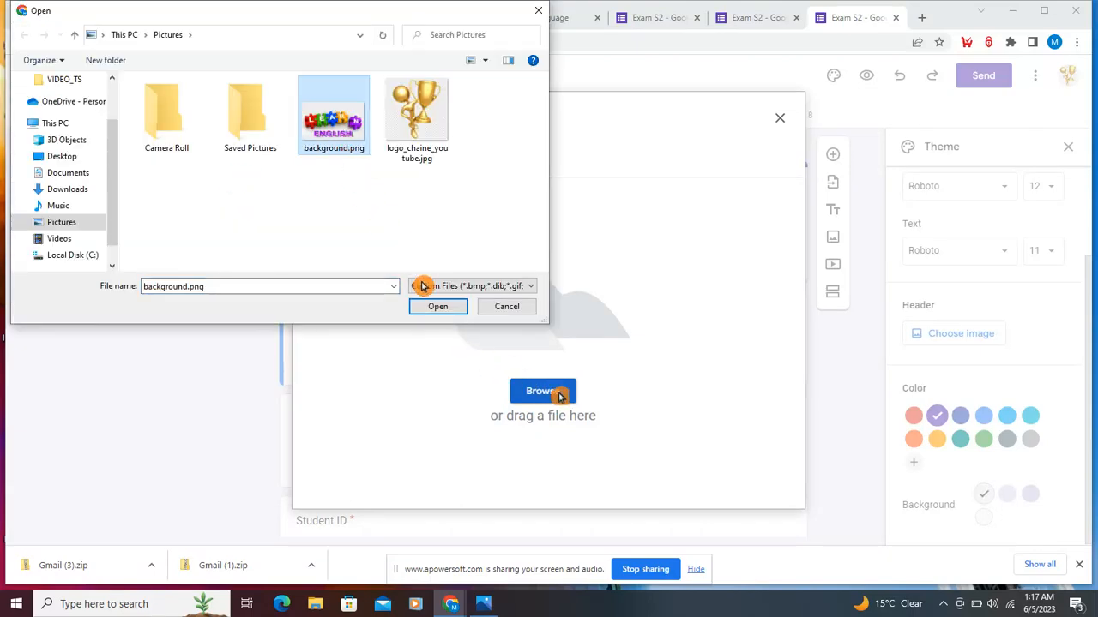
pyautogui.click(437, 307)
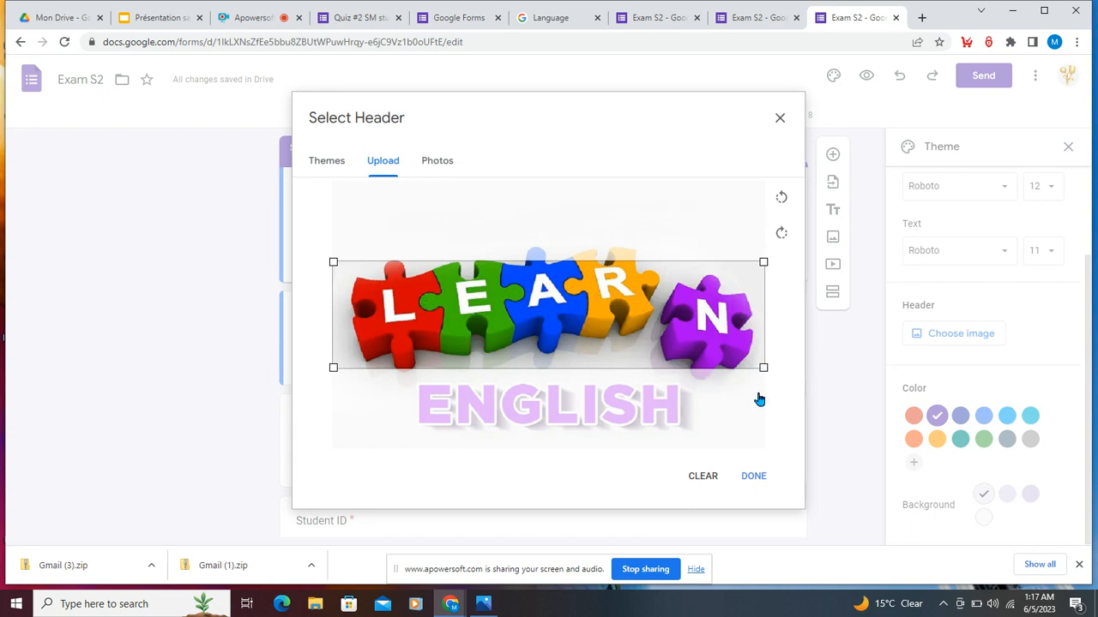
pyautogui.moveTo(573, 329); pyautogui.dragTo(578, 363)
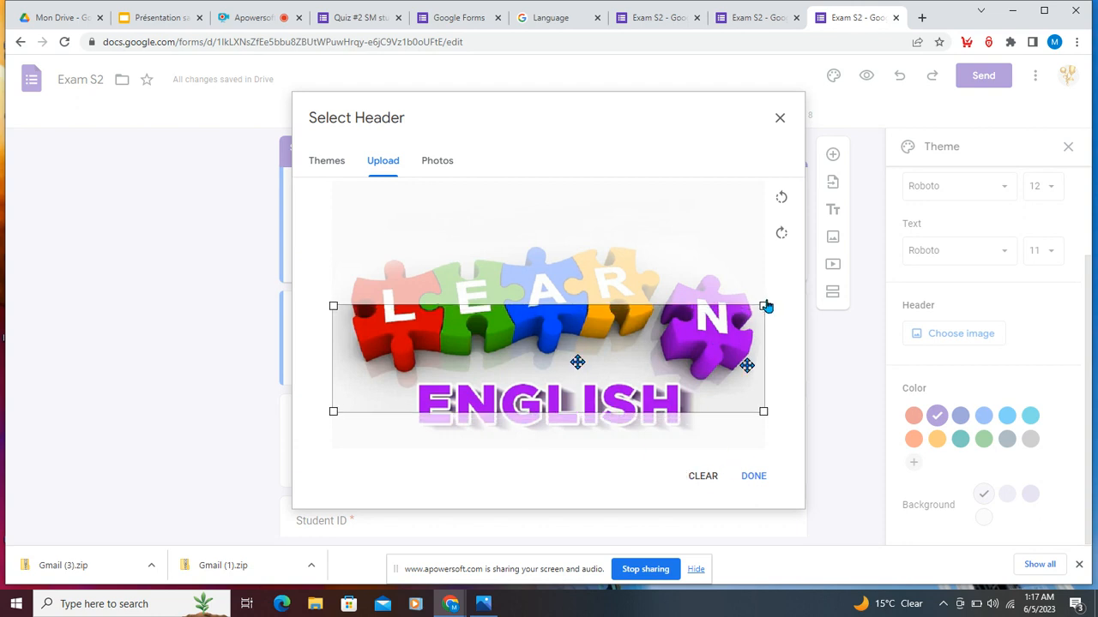
pyautogui.click(757, 474)
pyautogui.click(759, 472)
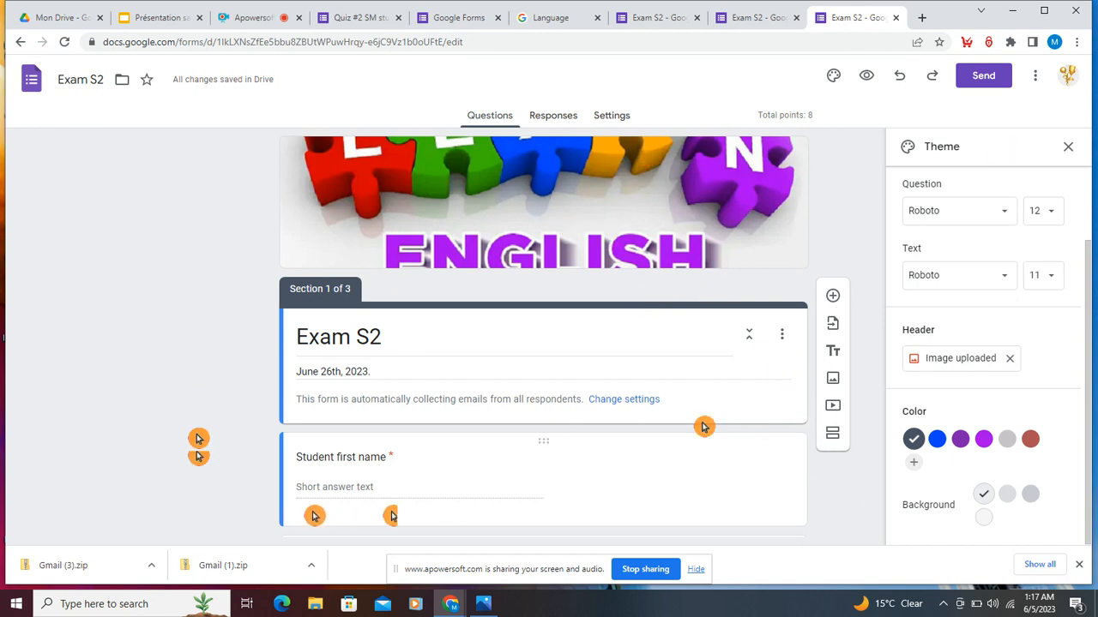
# - Try the blue theme color, set the purple #7e1fae instead, check it across the form and close the theme settings
pyautogui.click(939, 442)
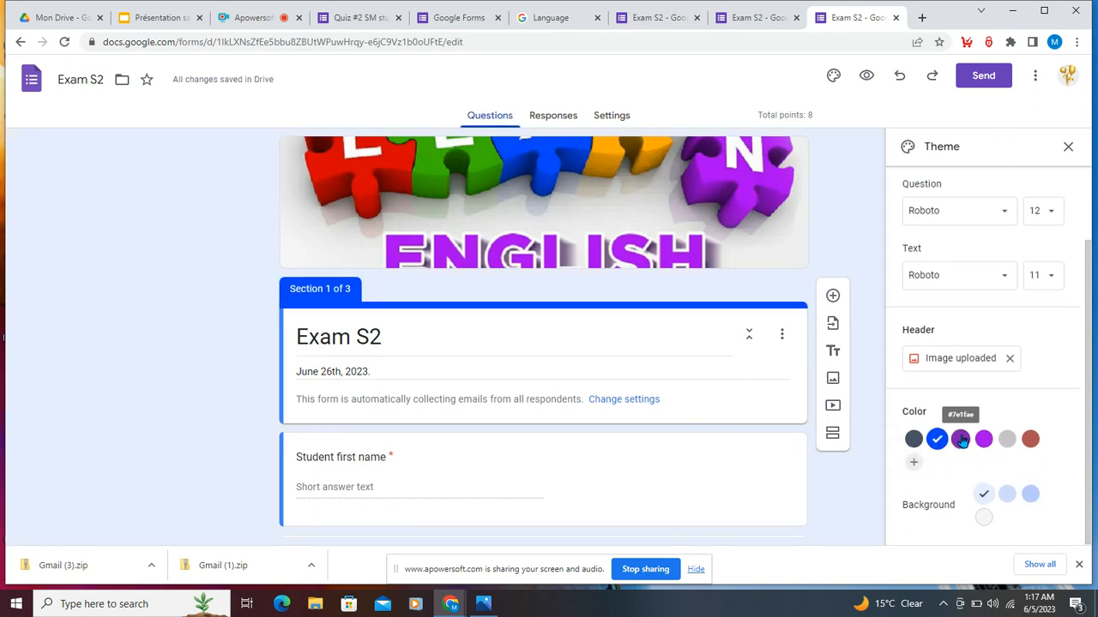
pyautogui.click(959, 440)
pyautogui.scroll(-10, 788, 455)
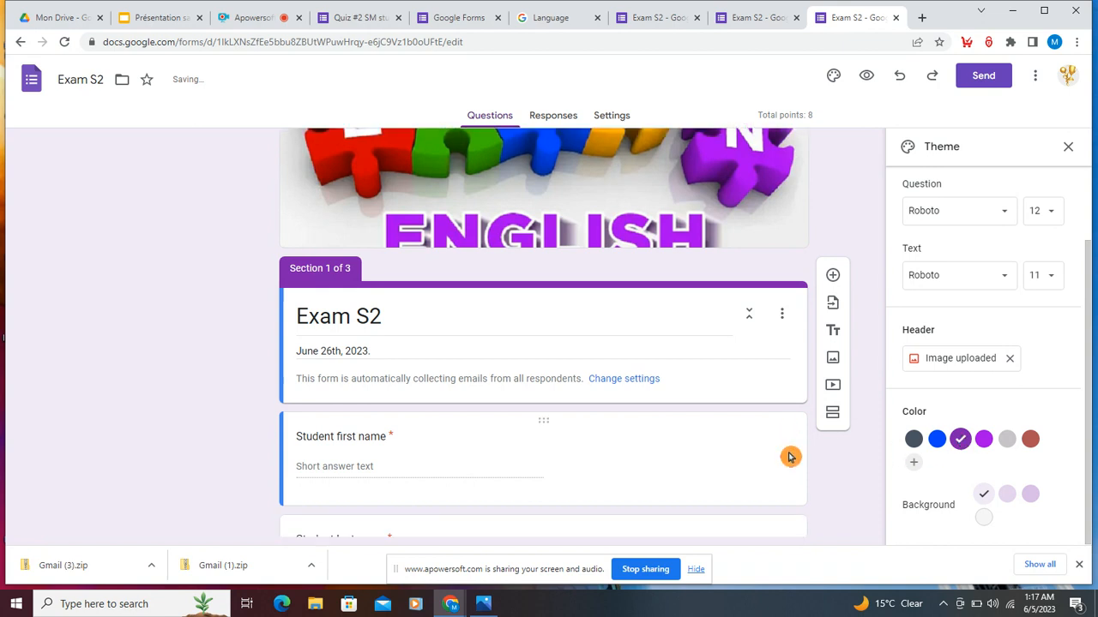
pyautogui.scroll(-8, 788, 453)
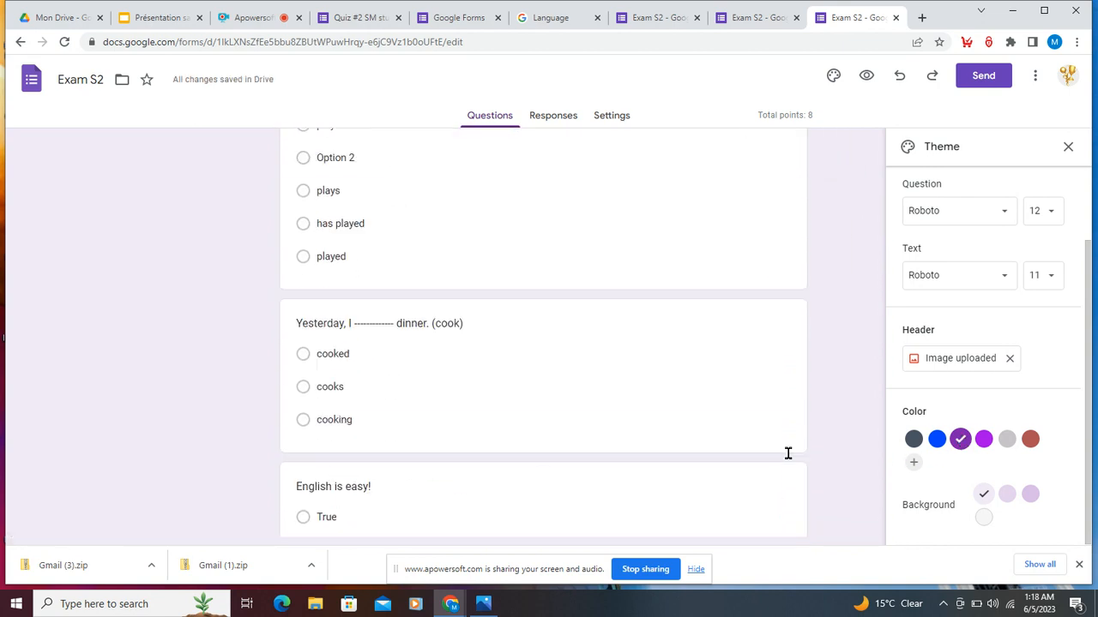
pyautogui.scroll(5, 788, 445)
pyautogui.scroll(12, 788, 445)
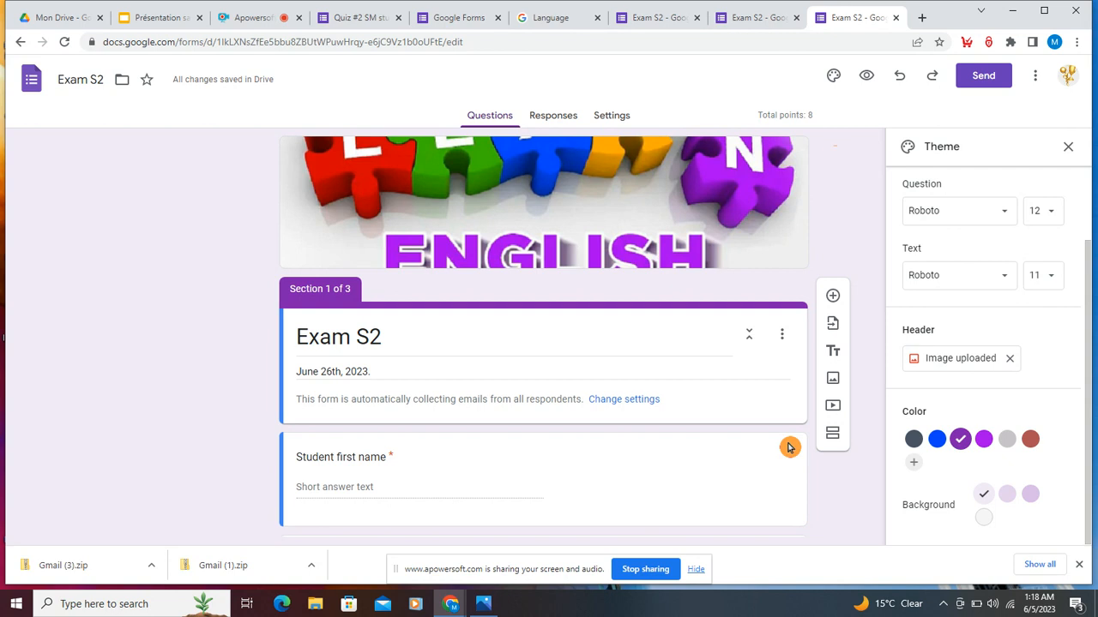
pyautogui.click(1067, 145)
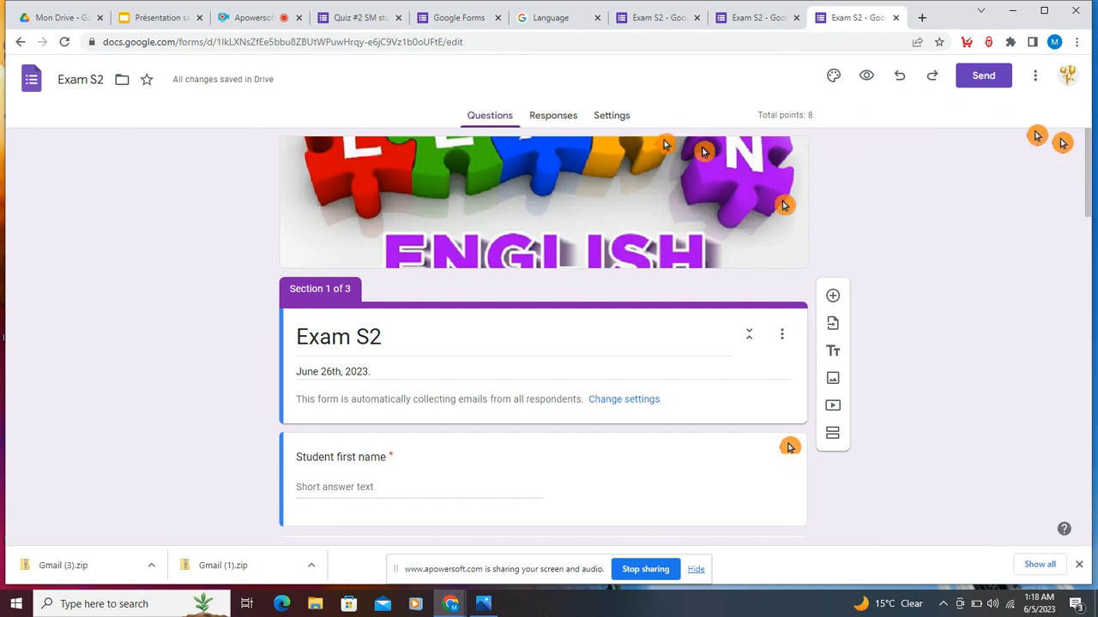
# - Generate a shortened share link for the Exam S2 form, copy it, and close the send dialog
pyautogui.click(988, 76)
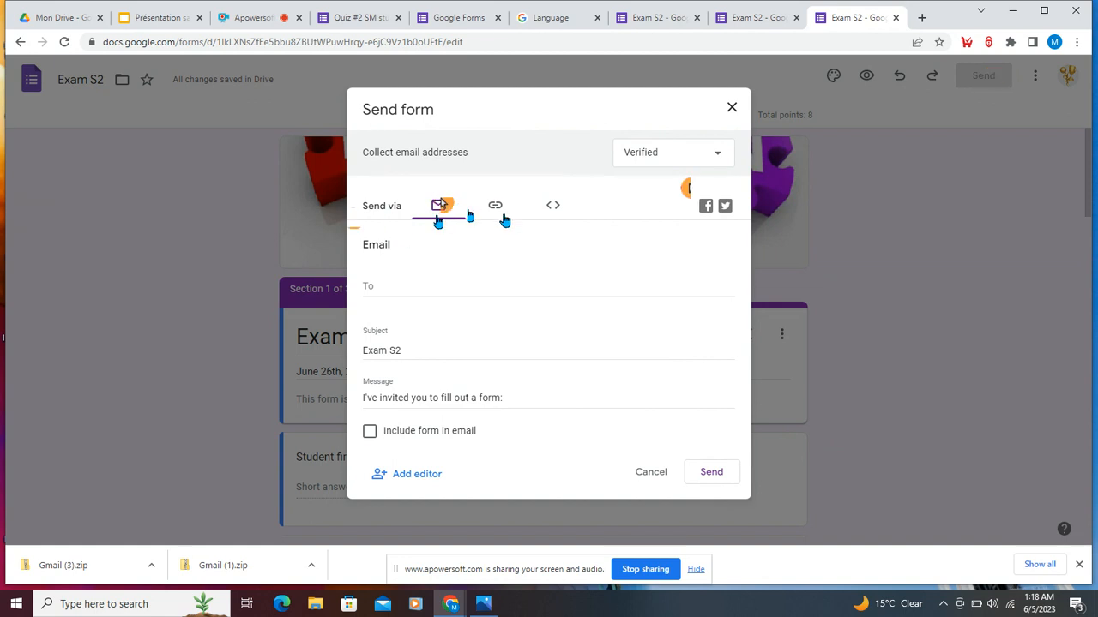
pyautogui.click(495, 212)
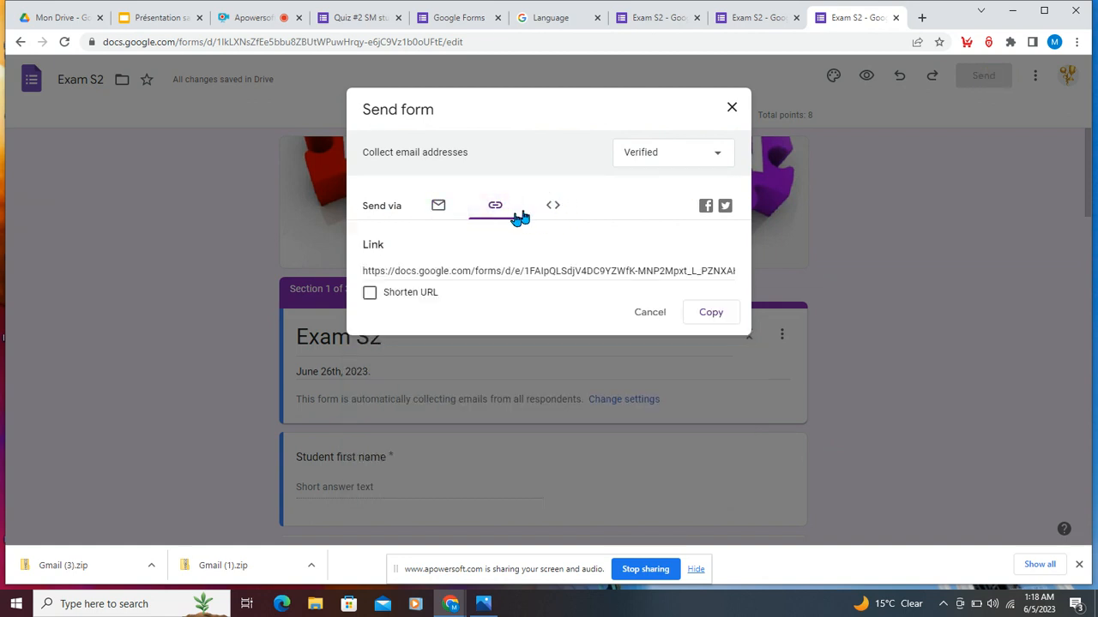
pyautogui.click(369, 294)
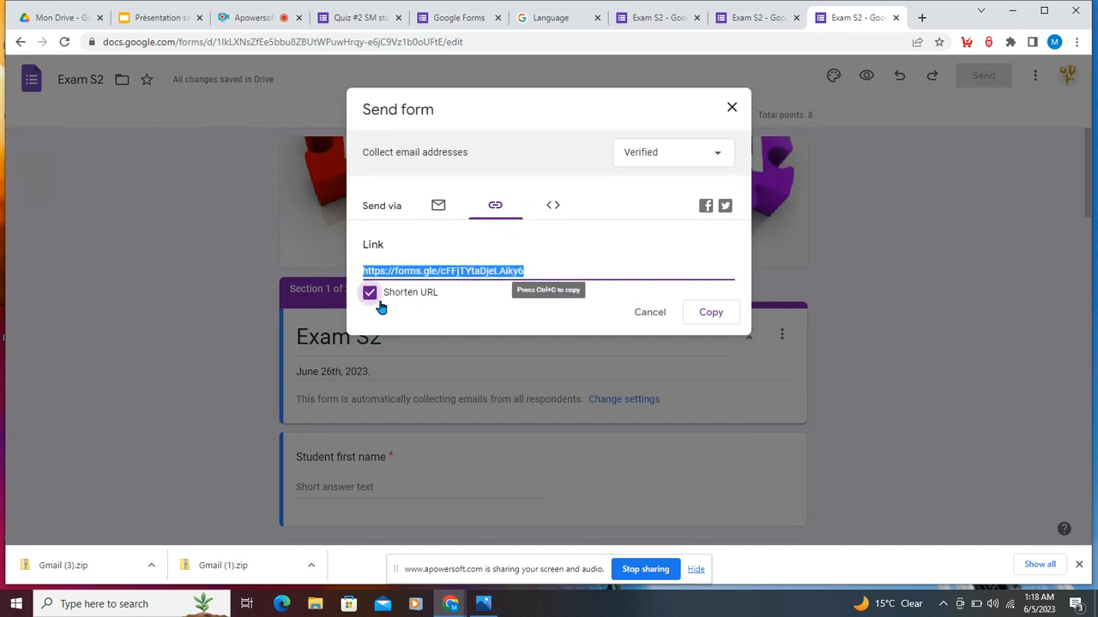
pyautogui.click(705, 316)
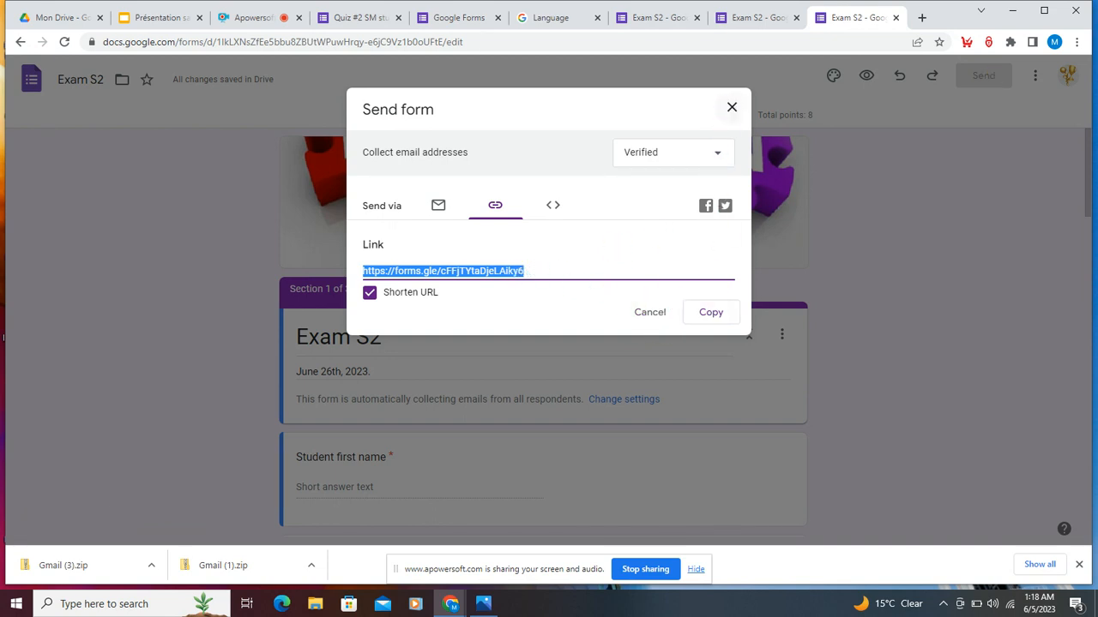
pyautogui.click(731, 107)
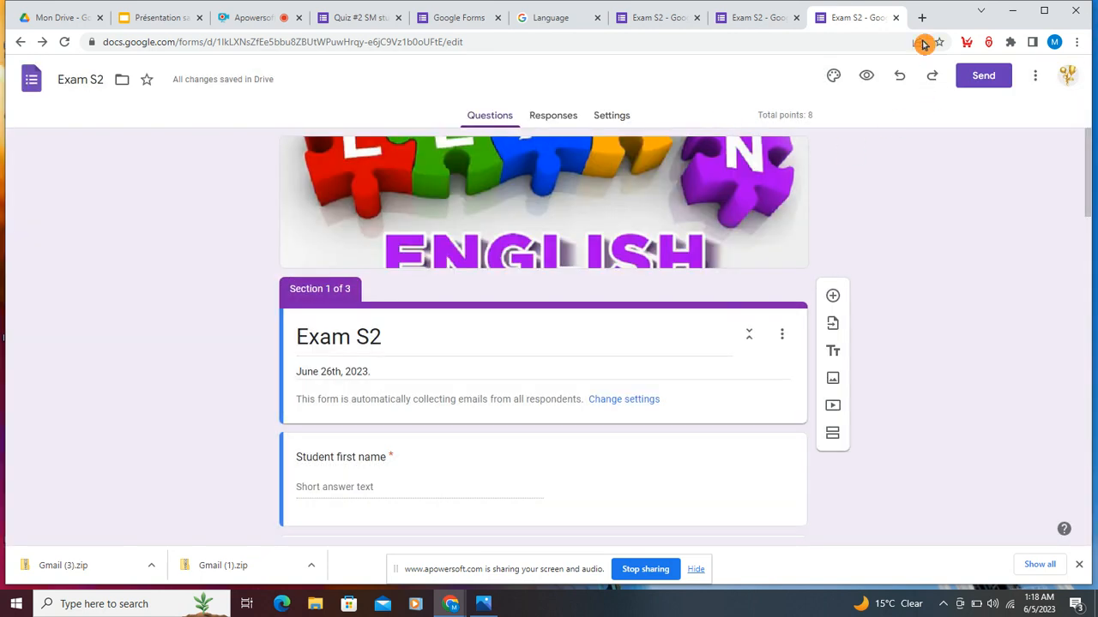
# - Open the copied short form link in a new browser tab to see the respondent's page
pyautogui.click(922, 17)
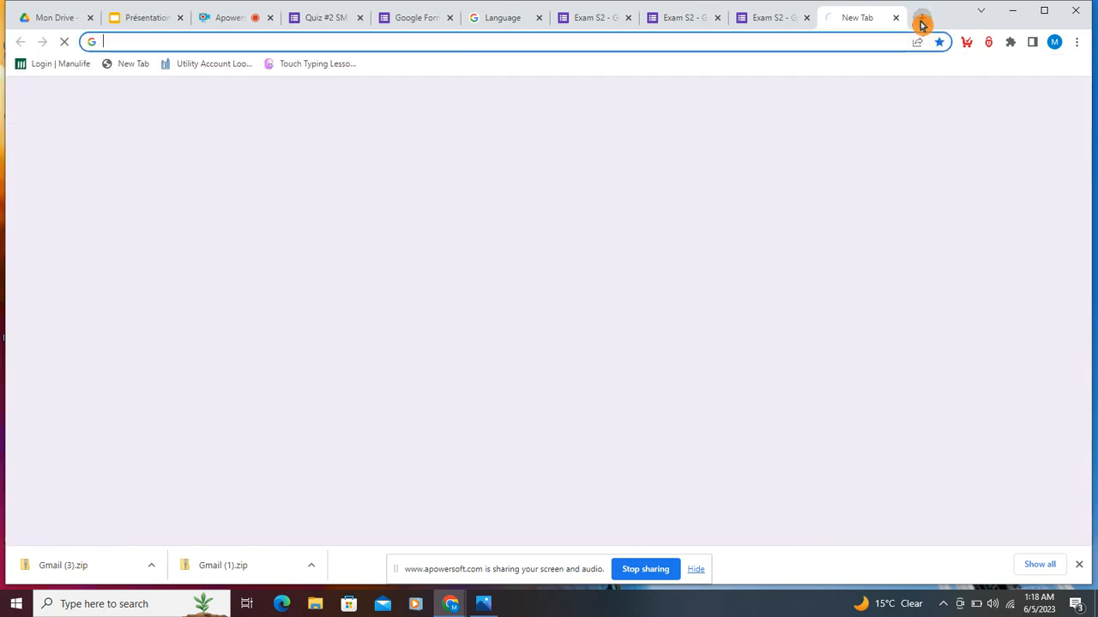
pyautogui.rightClick(874, 39)
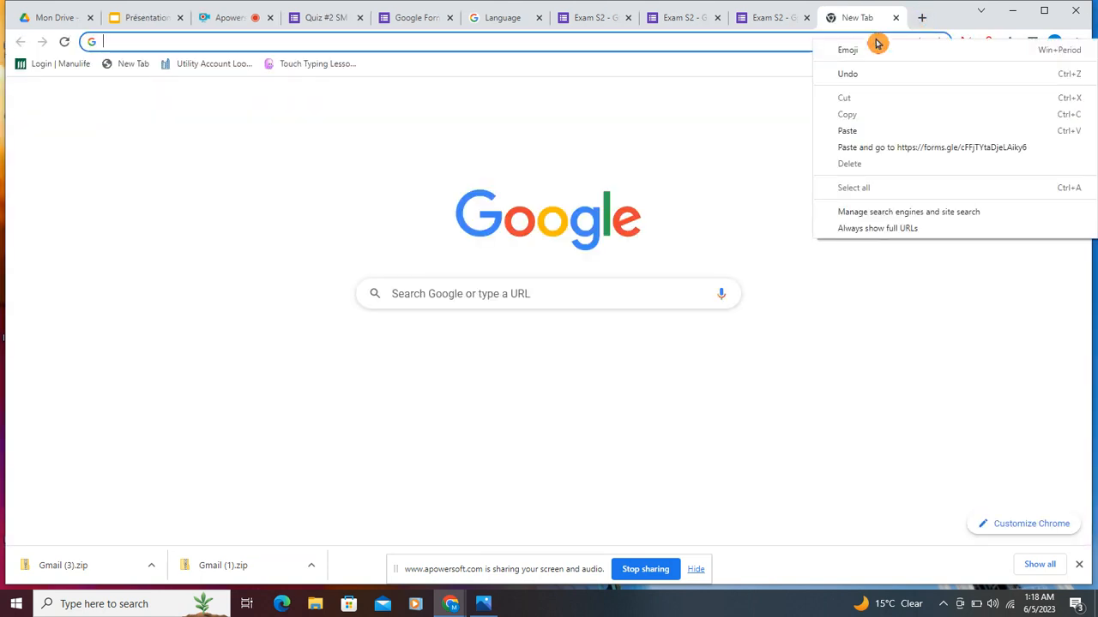
pyautogui.click(876, 137)
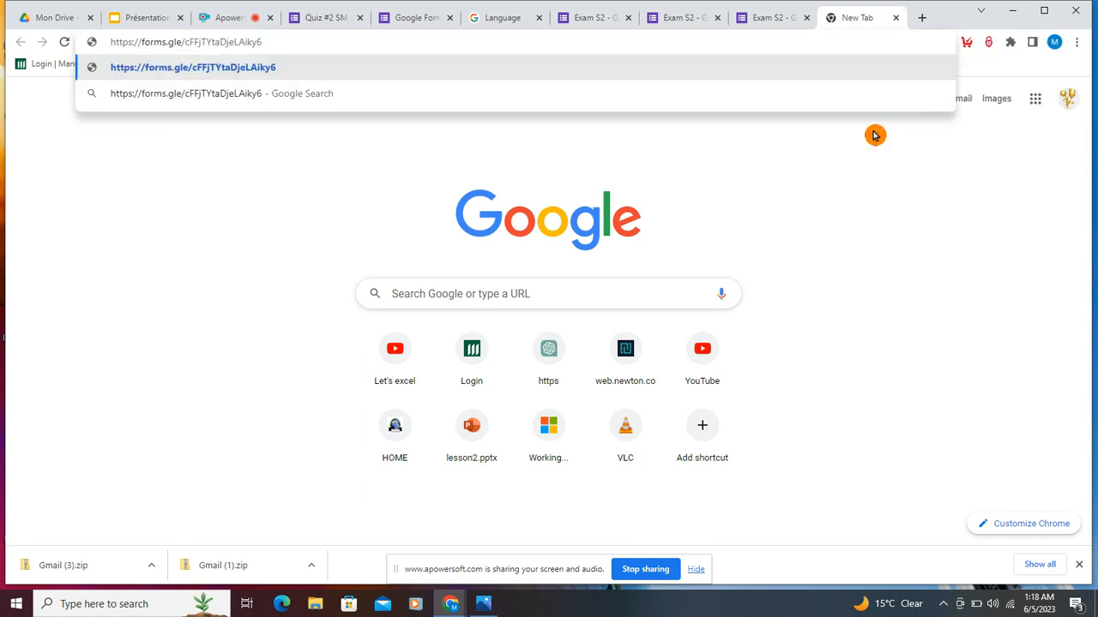
pyautogui.press('Return')
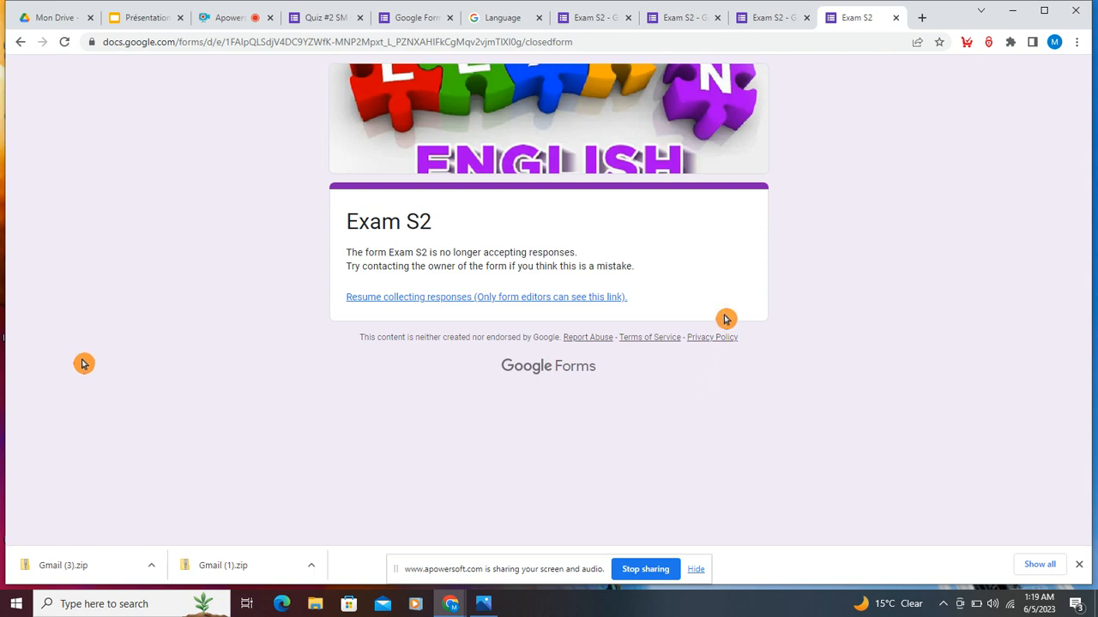
# - Check the form's response acceptance setting in the editor, then return to the respondent's page
pyautogui.click(678, 17)
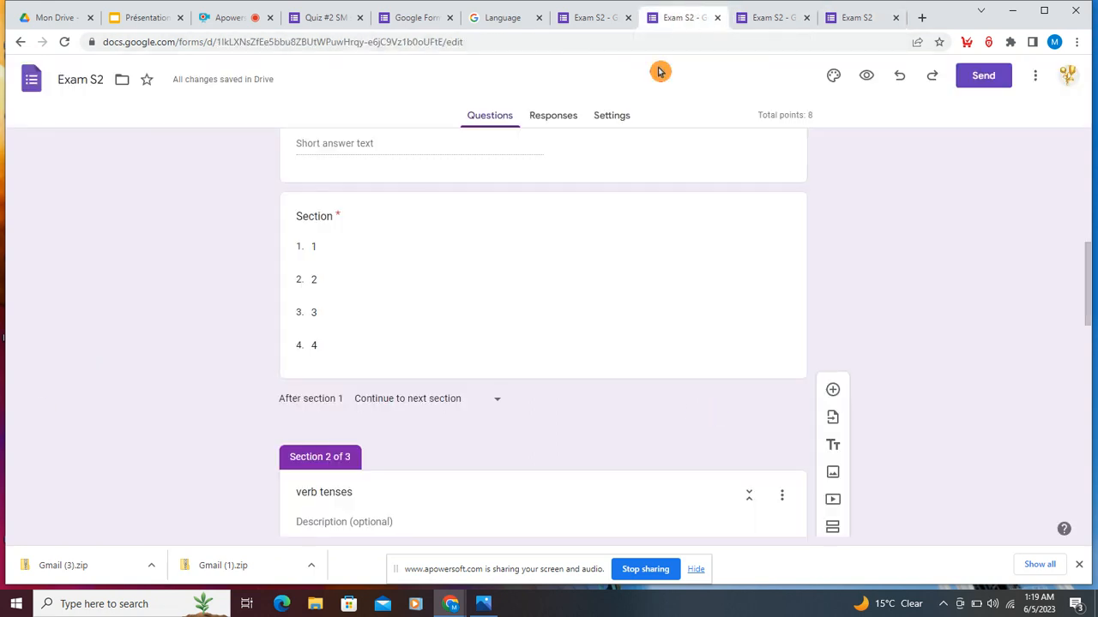
pyautogui.click(555, 115)
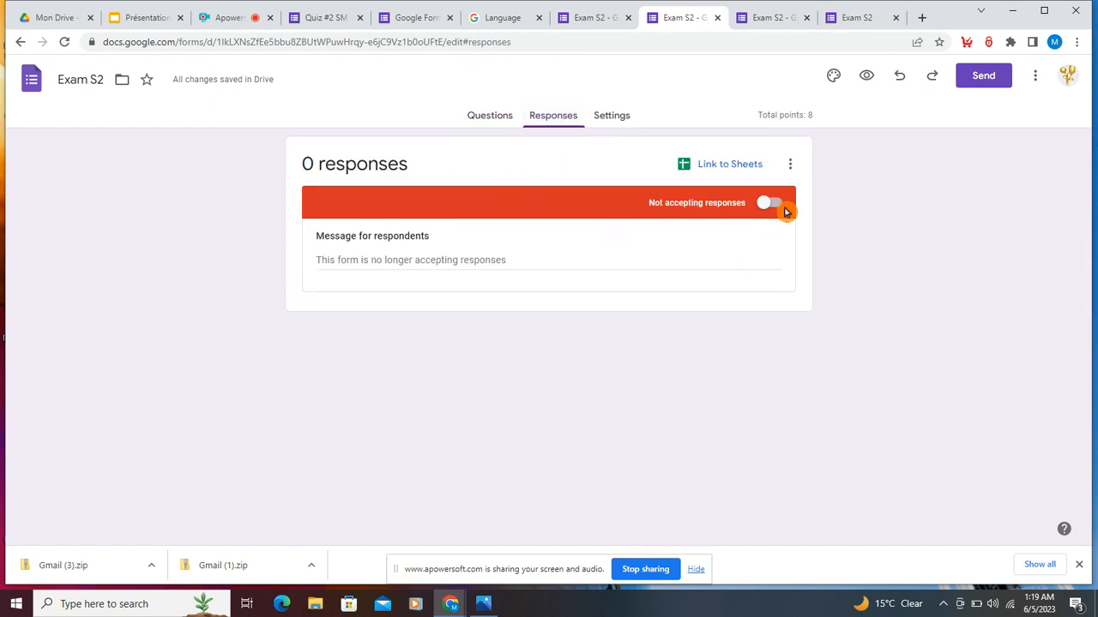
pyautogui.click(857, 21)
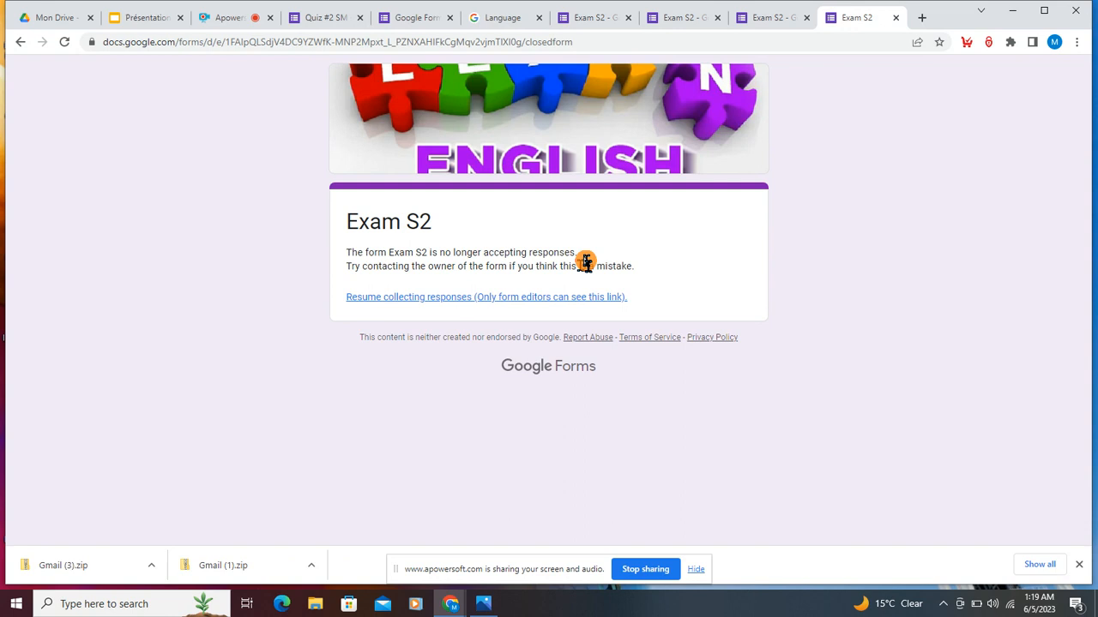
# - Turn on accepting responses for Exam S2, then reload the respondent's page and look through its first page
pyautogui.click(769, 22)
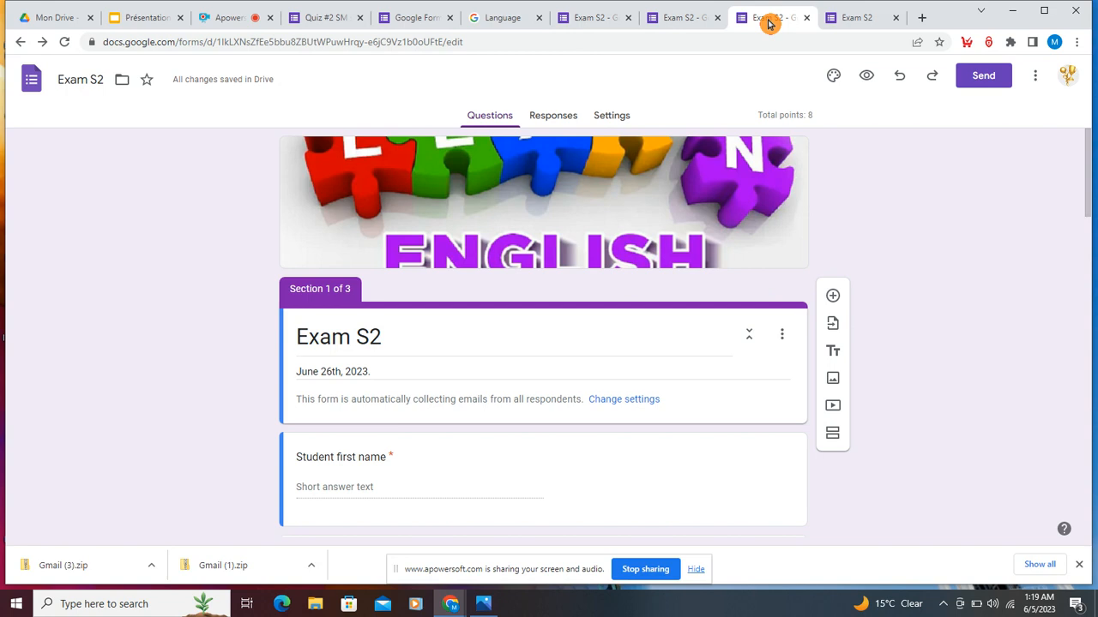
pyautogui.click(552, 112)
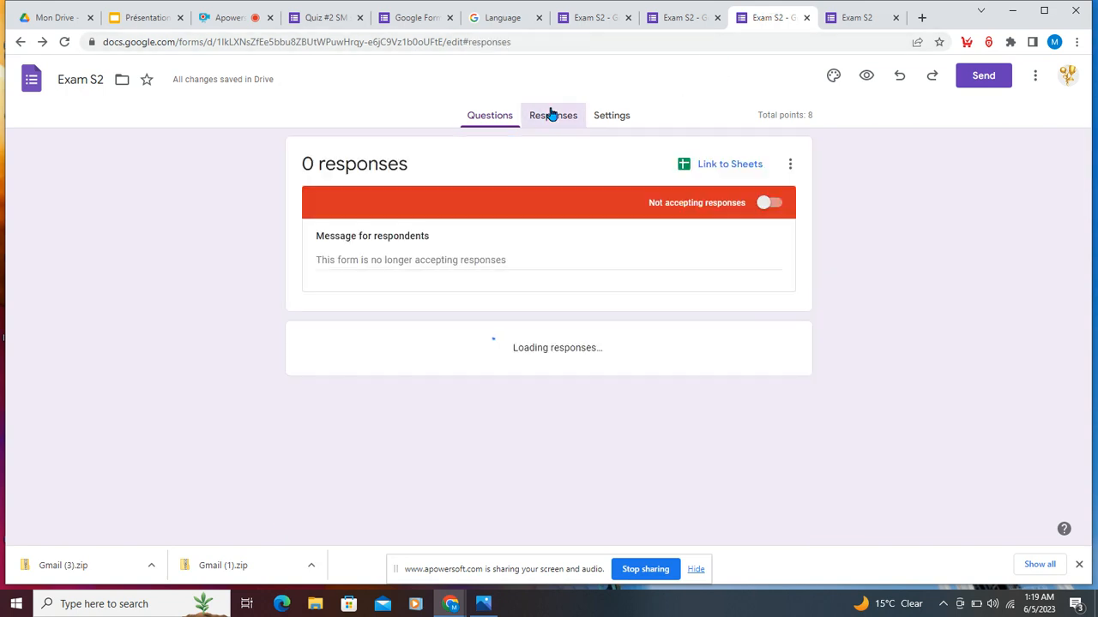
pyautogui.click(769, 204)
pyautogui.click(868, 18)
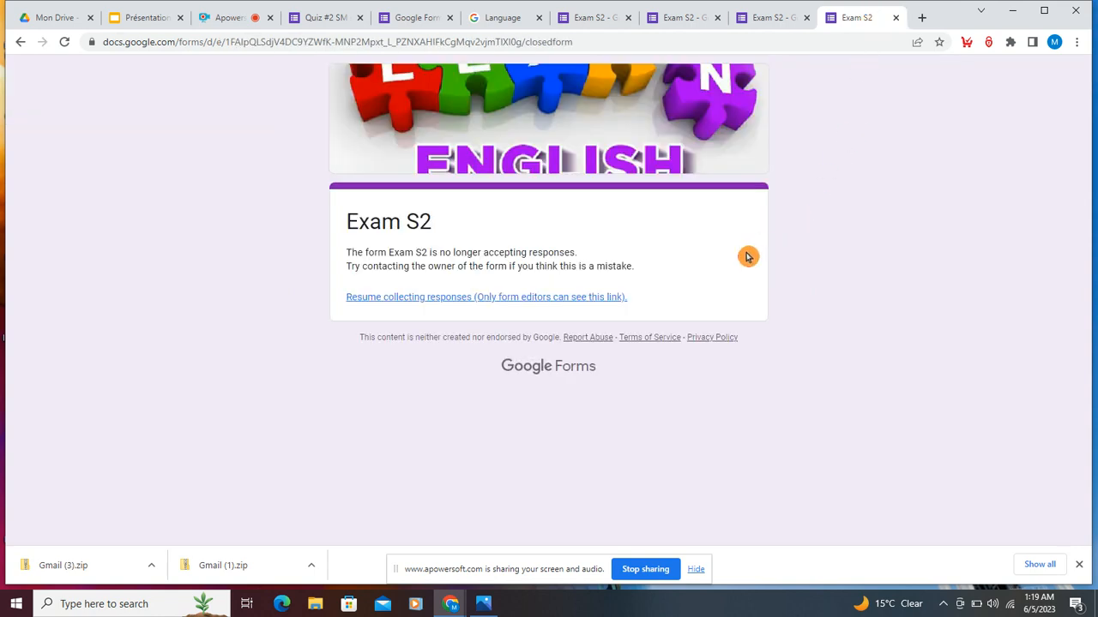
pyautogui.click(664, 43)
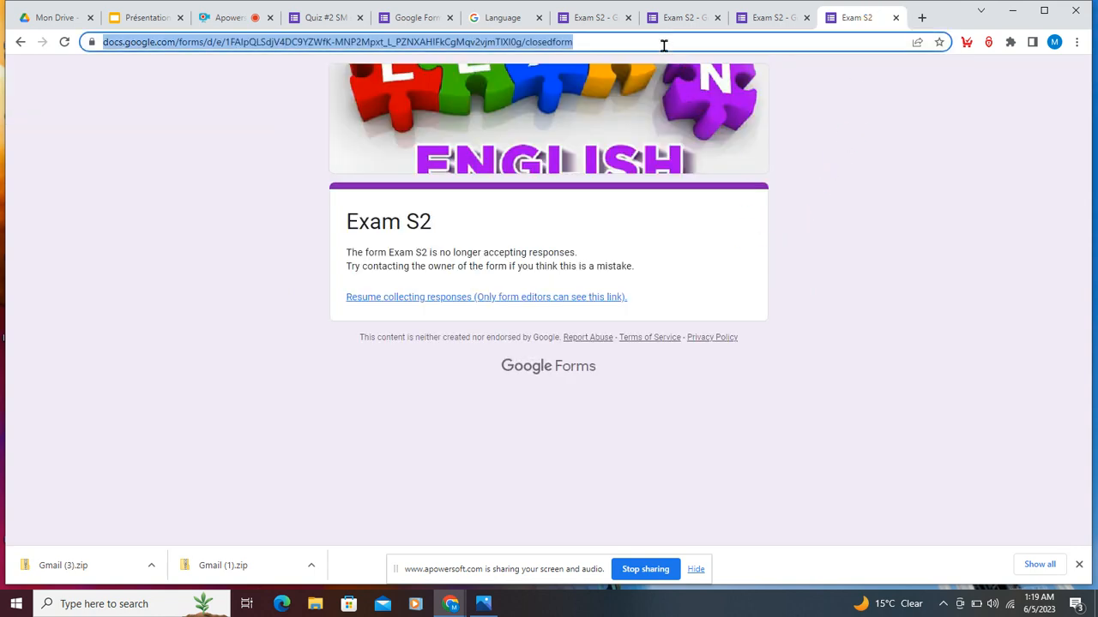
pyautogui.press('Return')
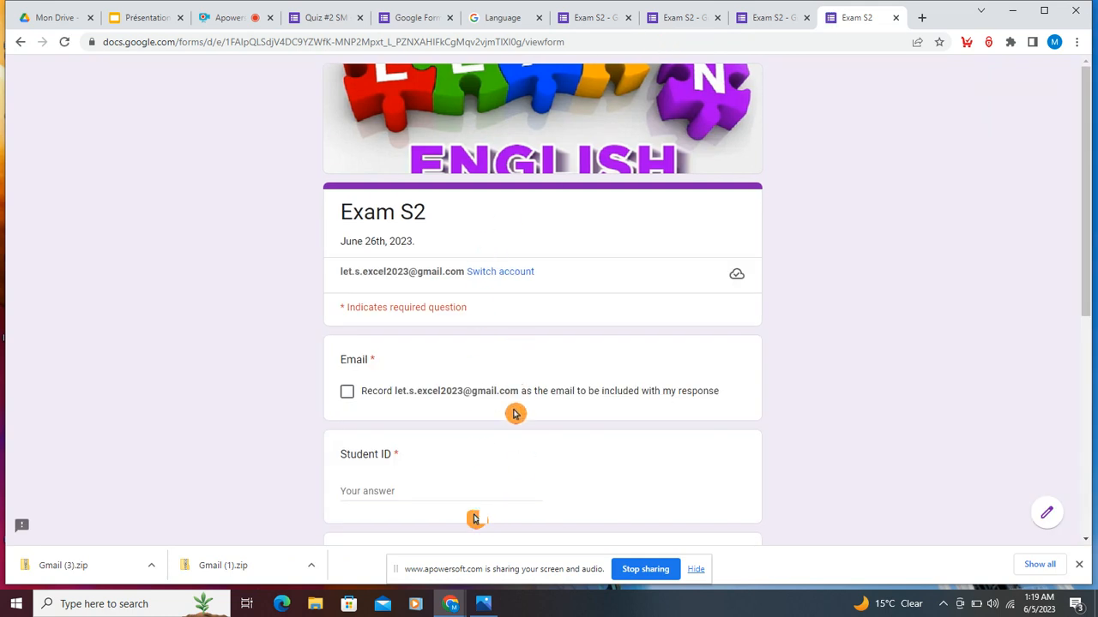
pyautogui.scroll(-5, 506, 317)
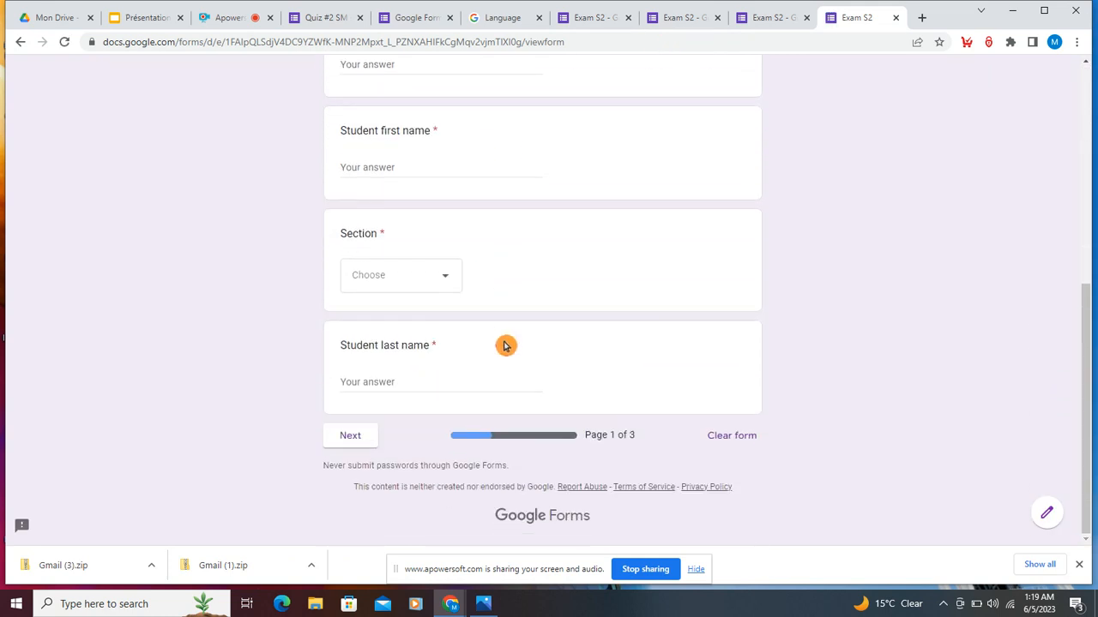
pyautogui.scroll(5, 505, 345)
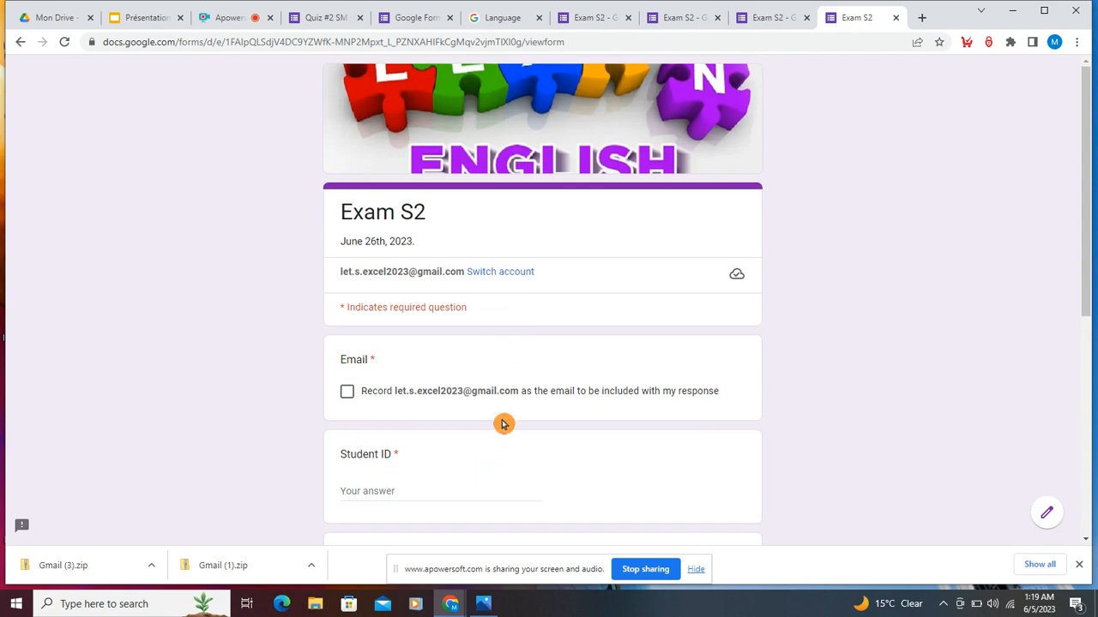
pyautogui.scroll(-3, 607, 321)
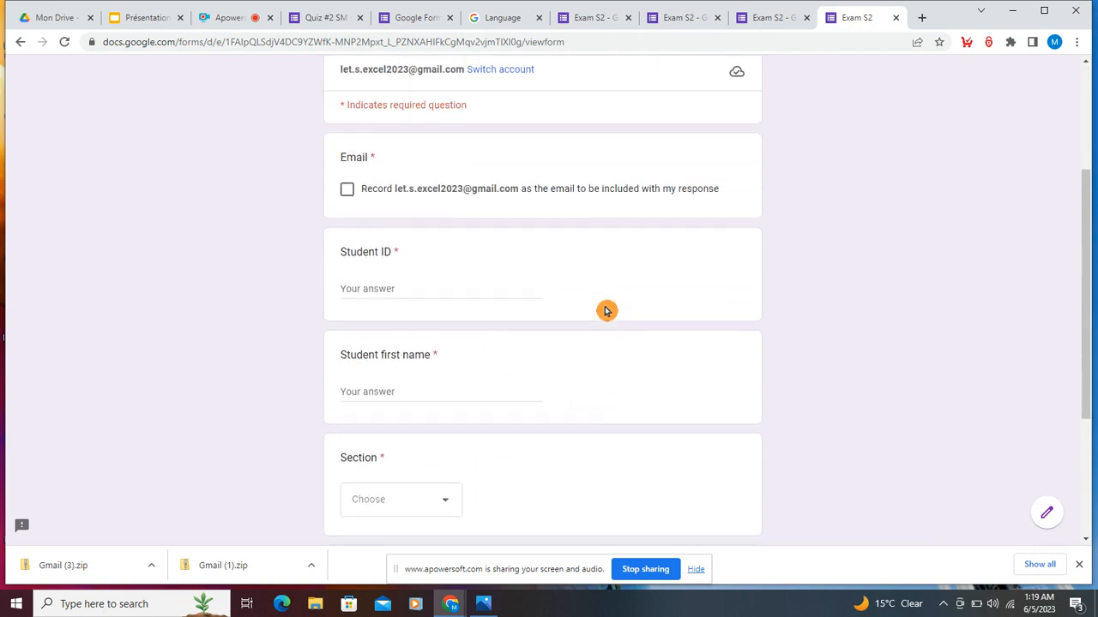
pyautogui.scroll(-2, 606, 311)
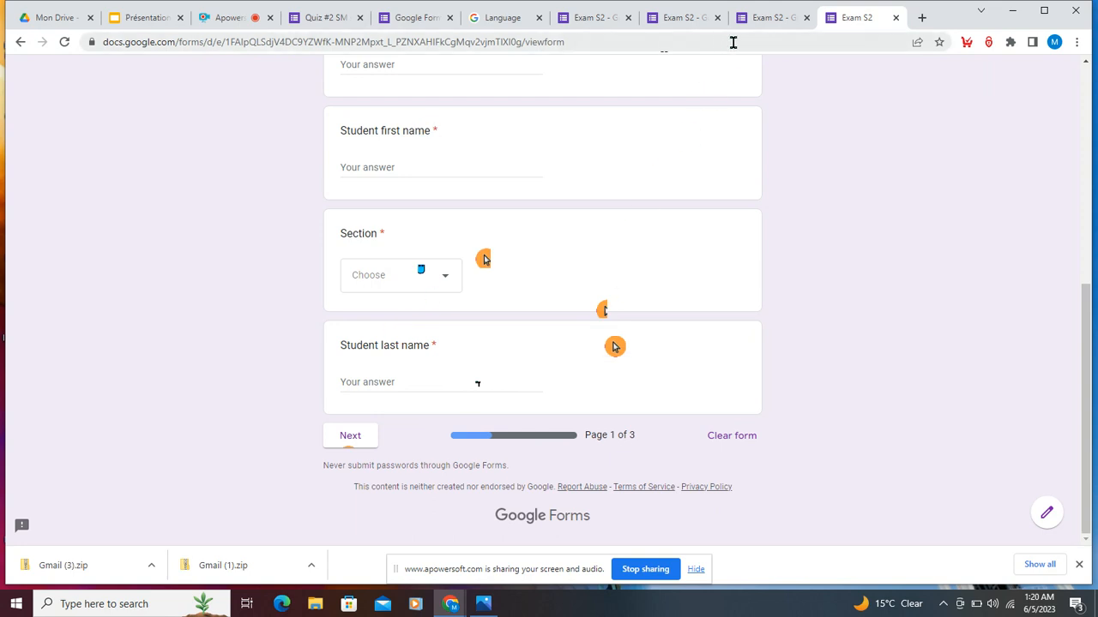
# - Turn off accepting responses for Exam S2 and reload the respondent's page
pyautogui.click(774, 17)
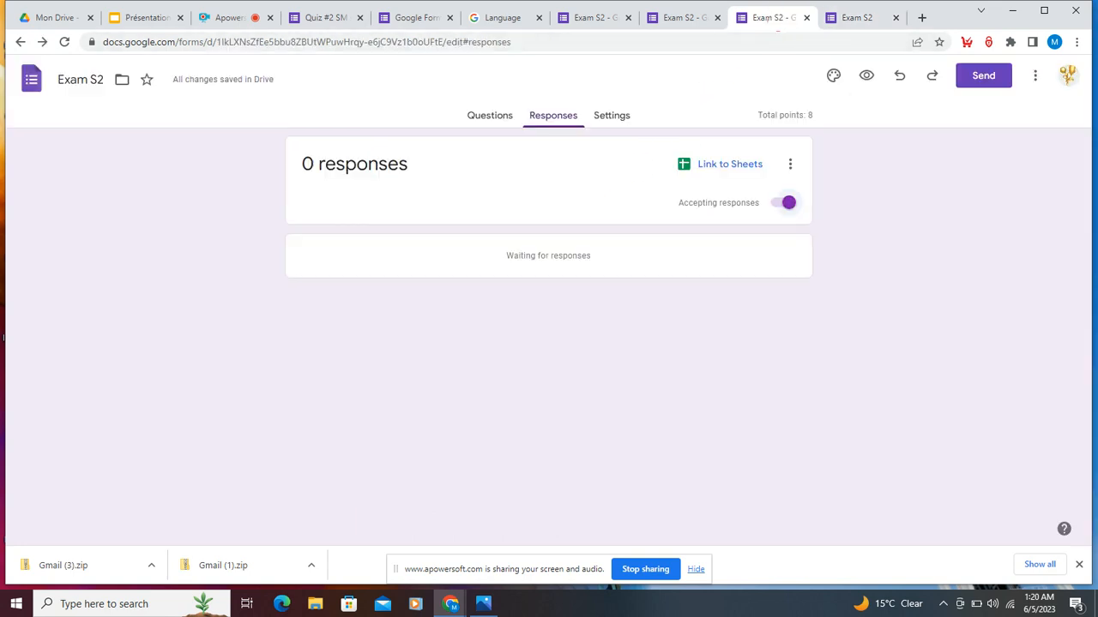
pyautogui.click(784, 206)
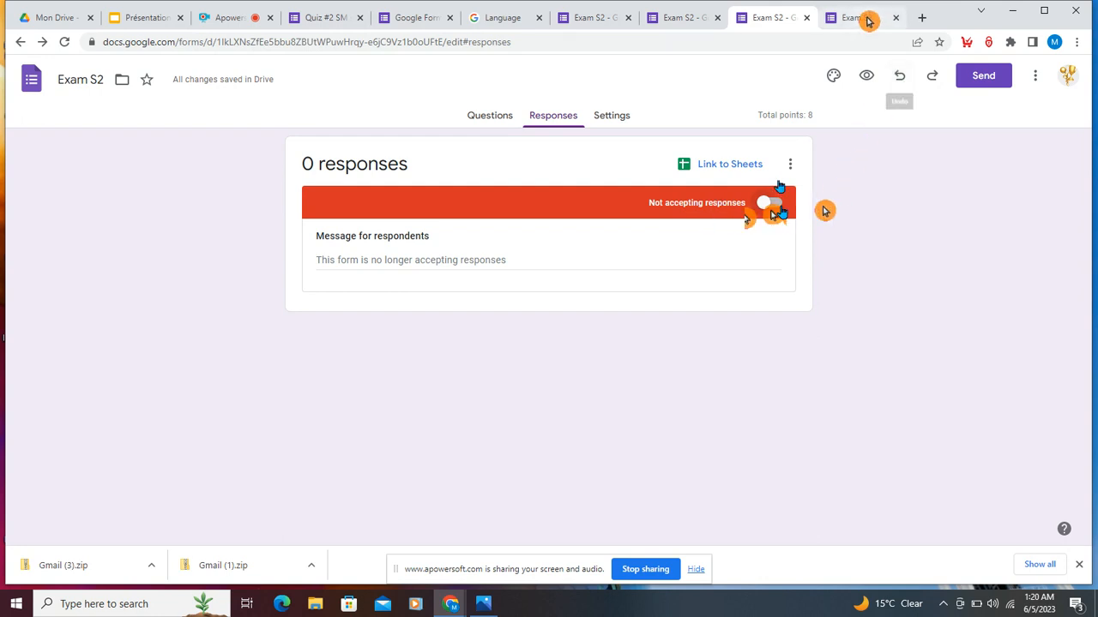
pyautogui.click(863, 19)
pyautogui.click(657, 42)
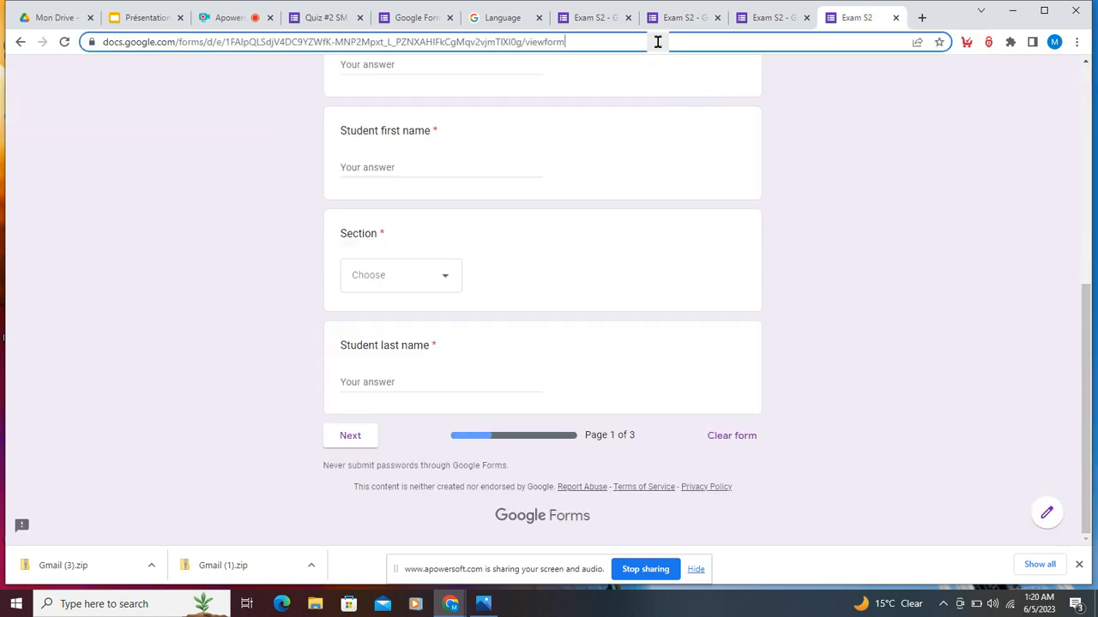
pyautogui.press('Return')
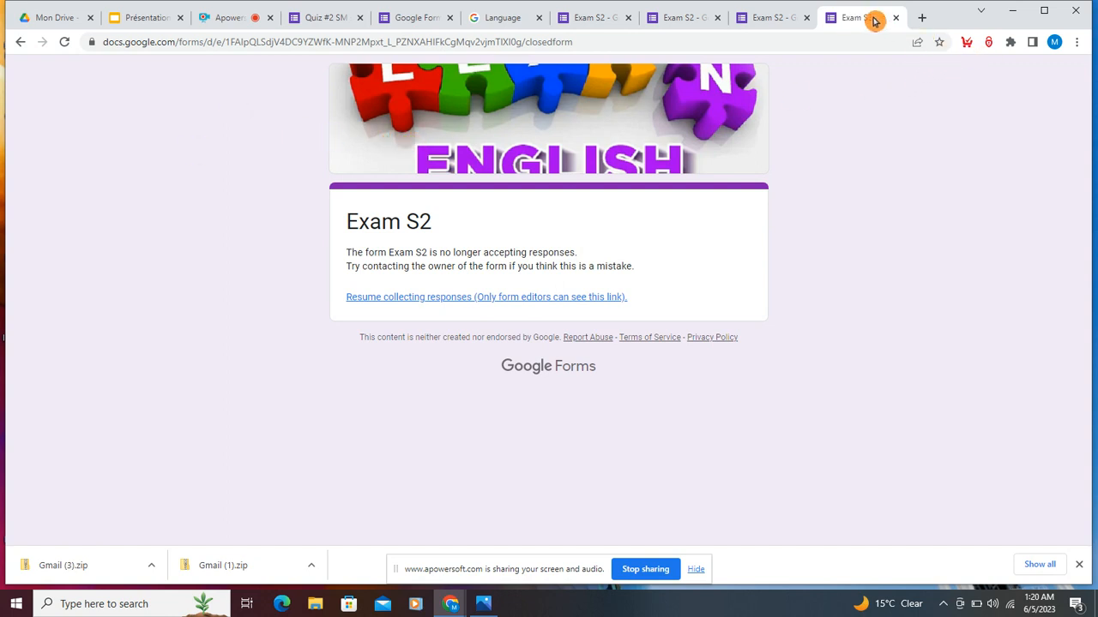
# - Open the Google Forms home page in a new browser tab and open the Exam S2 form with the English header
pyautogui.click(920, 19)
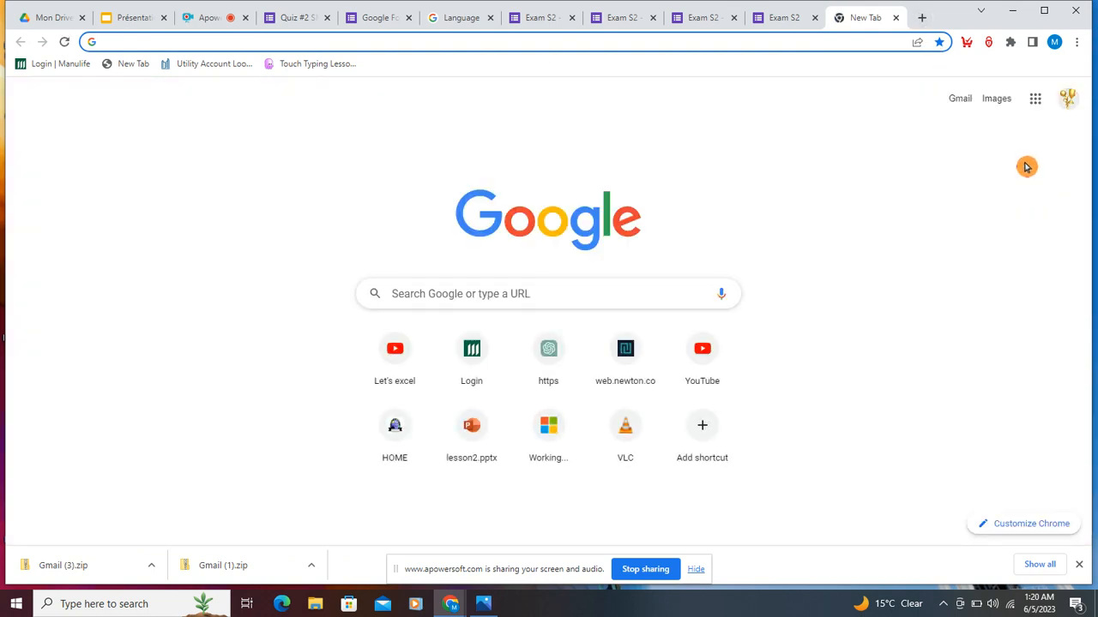
pyautogui.click(1032, 99)
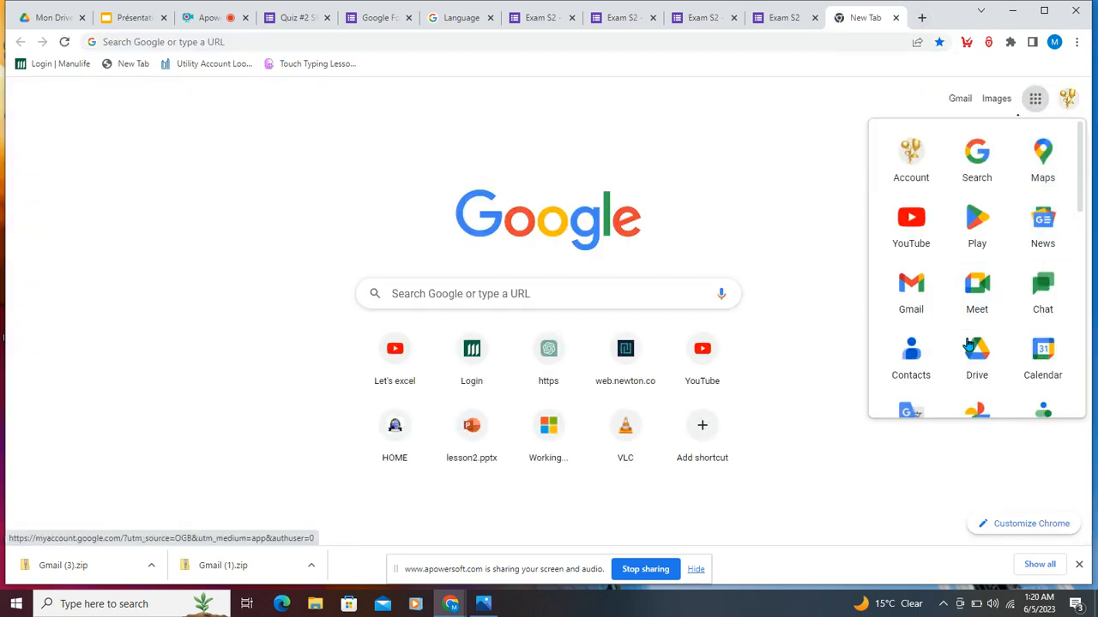
pyautogui.scroll(-4, 958, 340)
pyautogui.scroll(-2, 958, 339)
pyautogui.click(975, 288)
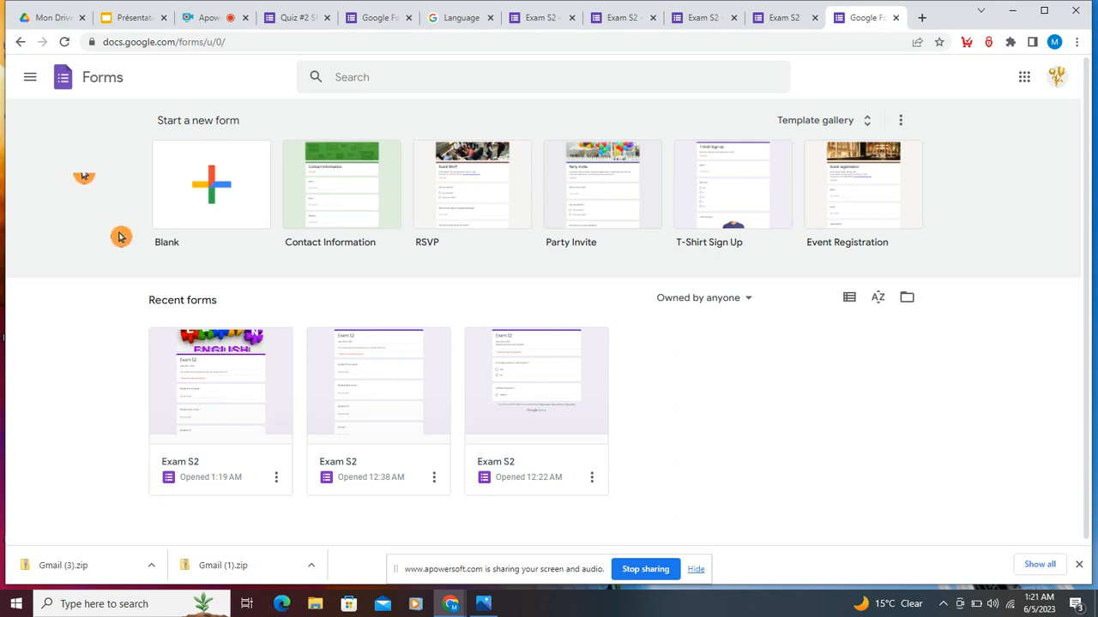
pyautogui.click(226, 418)
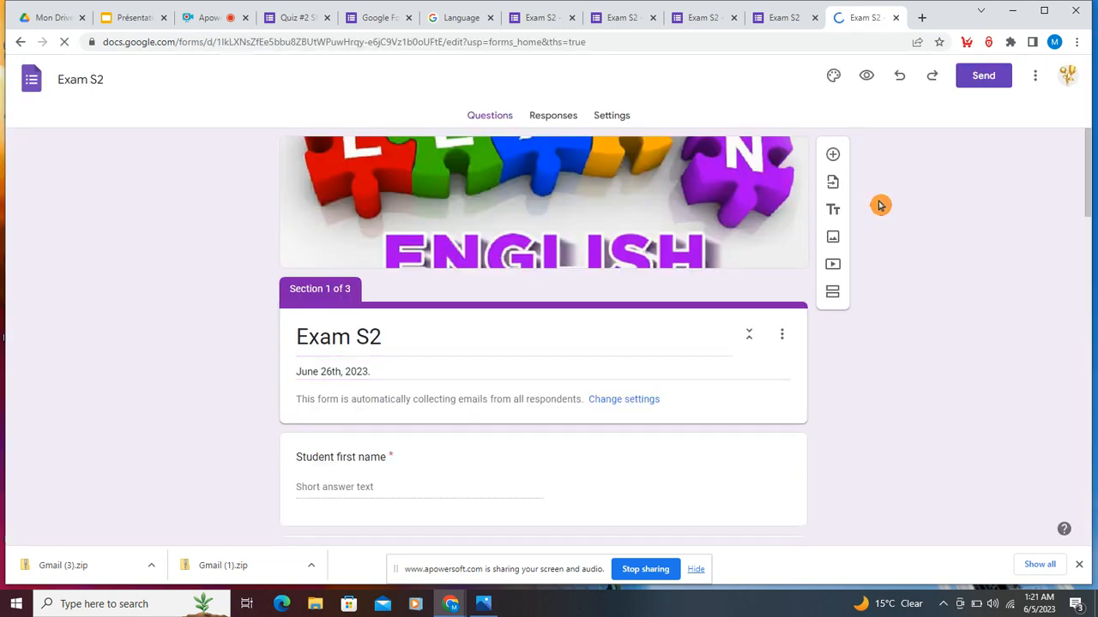
# - Make a copy of the Exam S2 form named "Final exam" in My Drive
pyautogui.click(1035, 77)
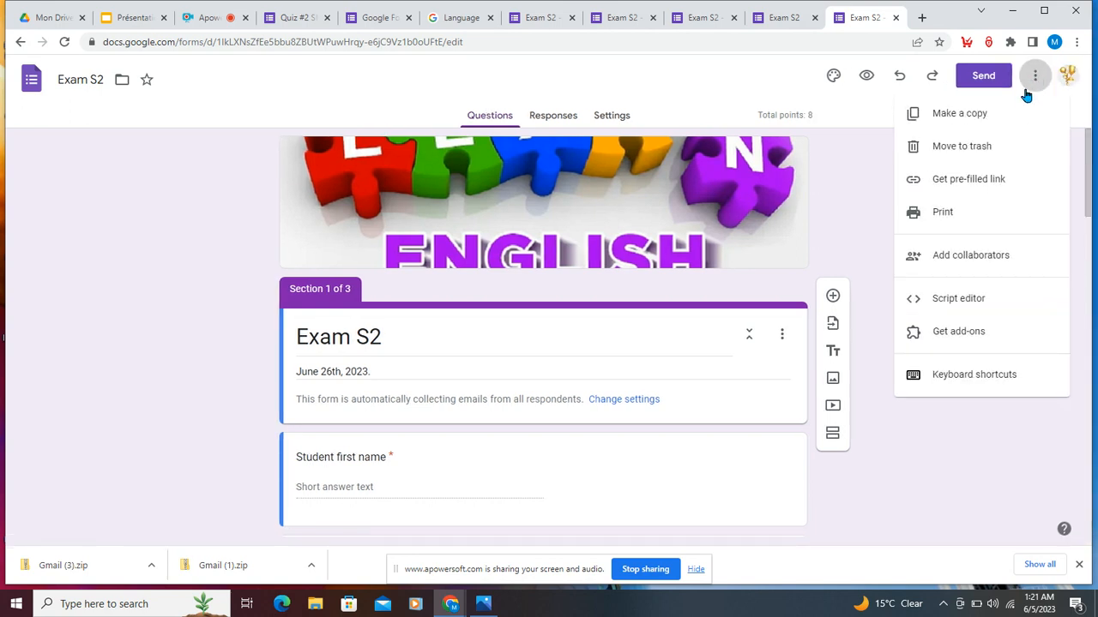
pyautogui.click(984, 114)
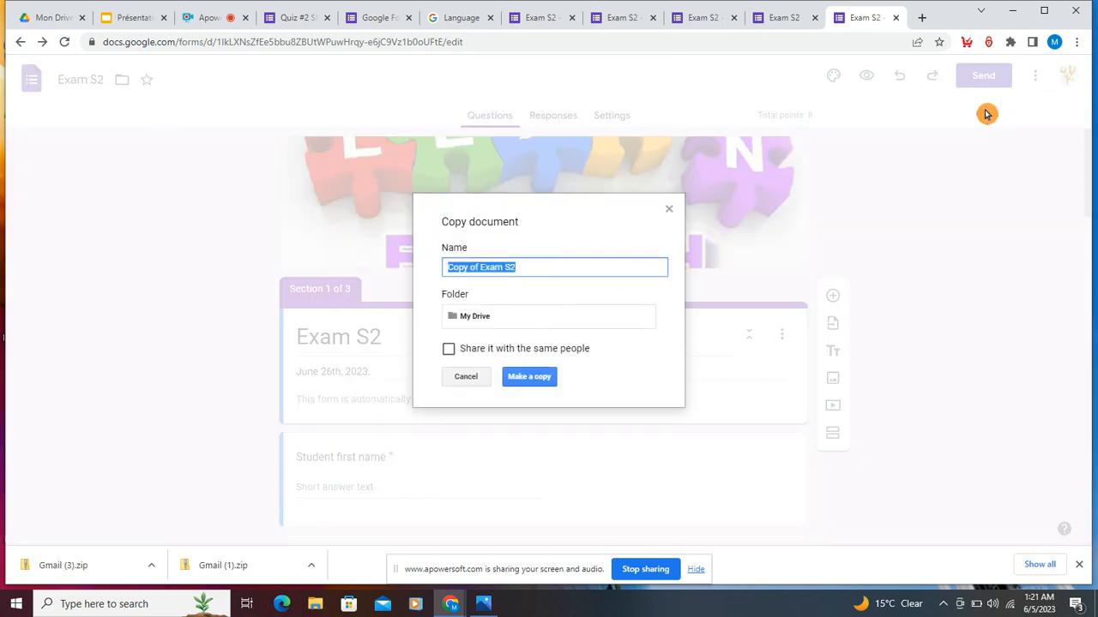
pyautogui.write('Funal')
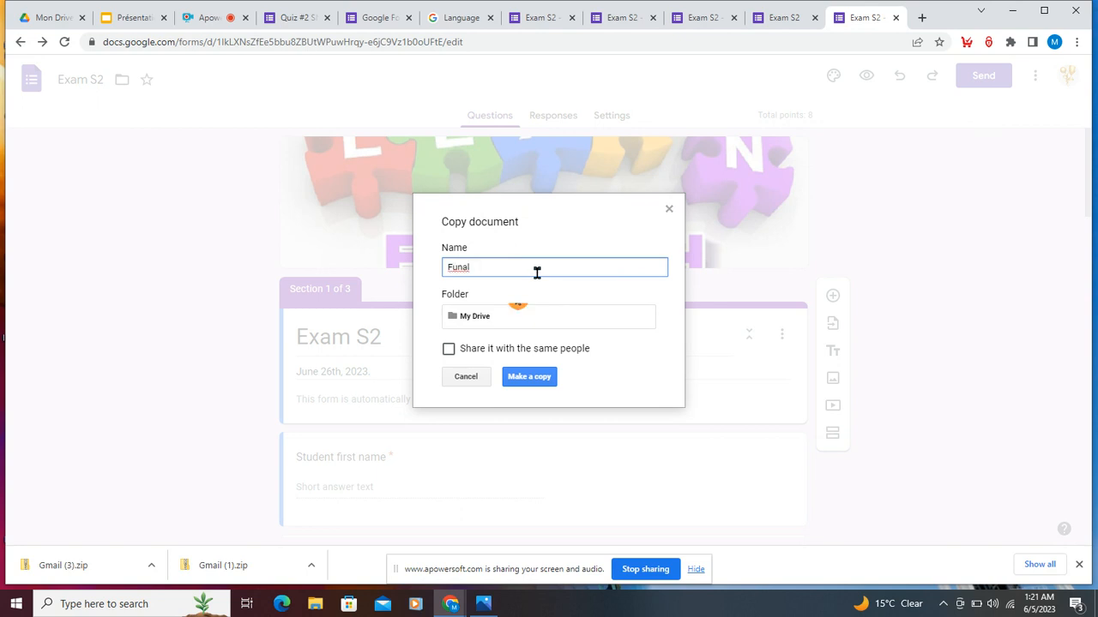
pyautogui.write('inal exam')
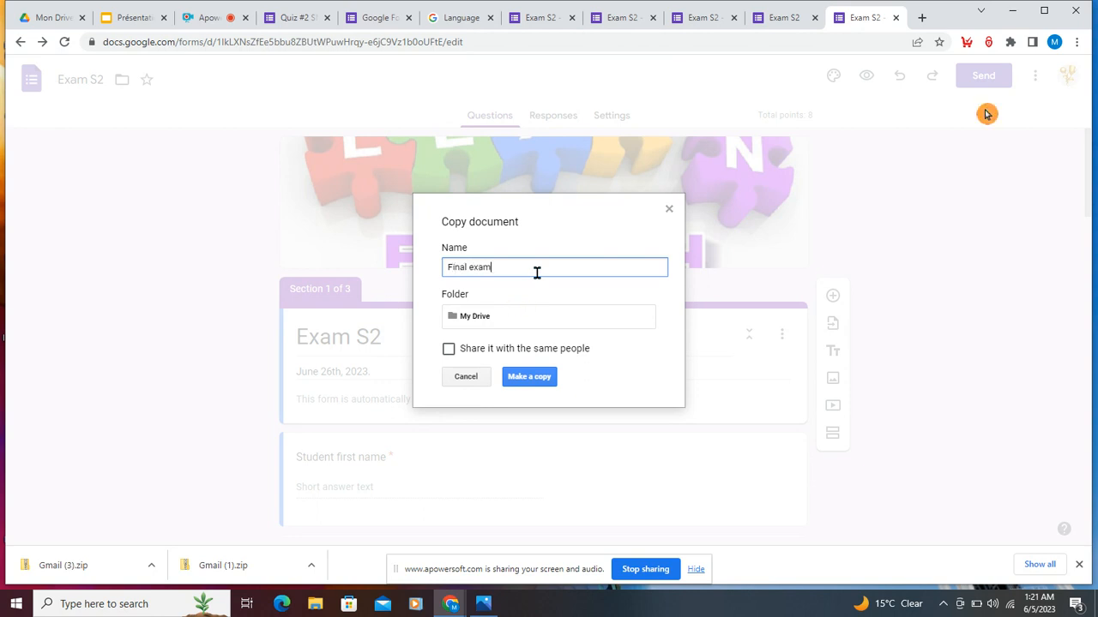
pyautogui.click(533, 378)
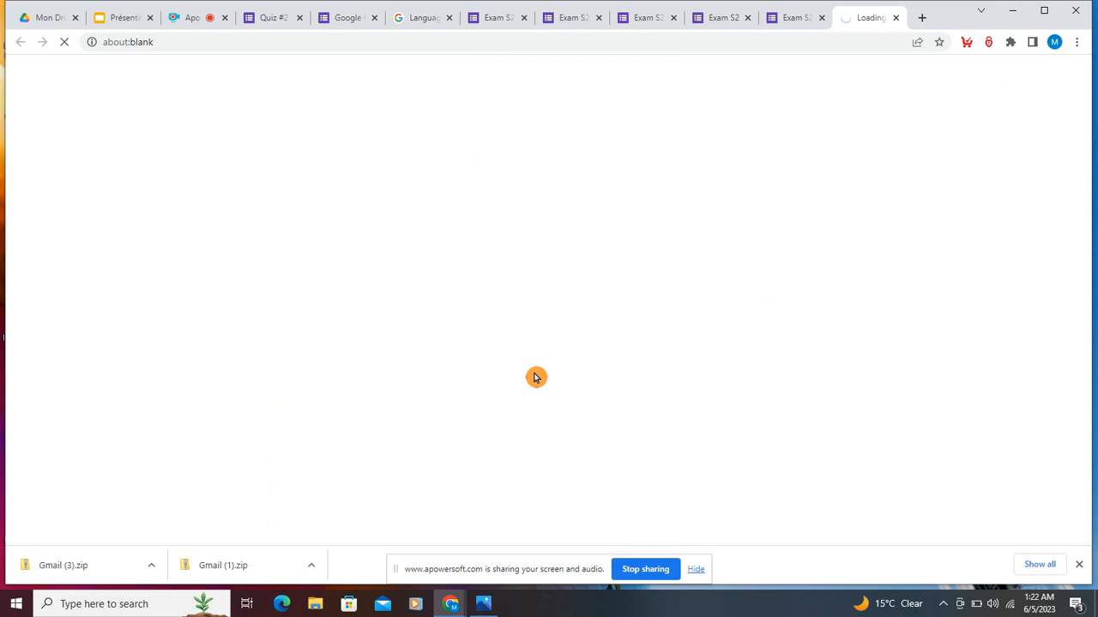
pyautogui.scroll(-1, 537, 391)
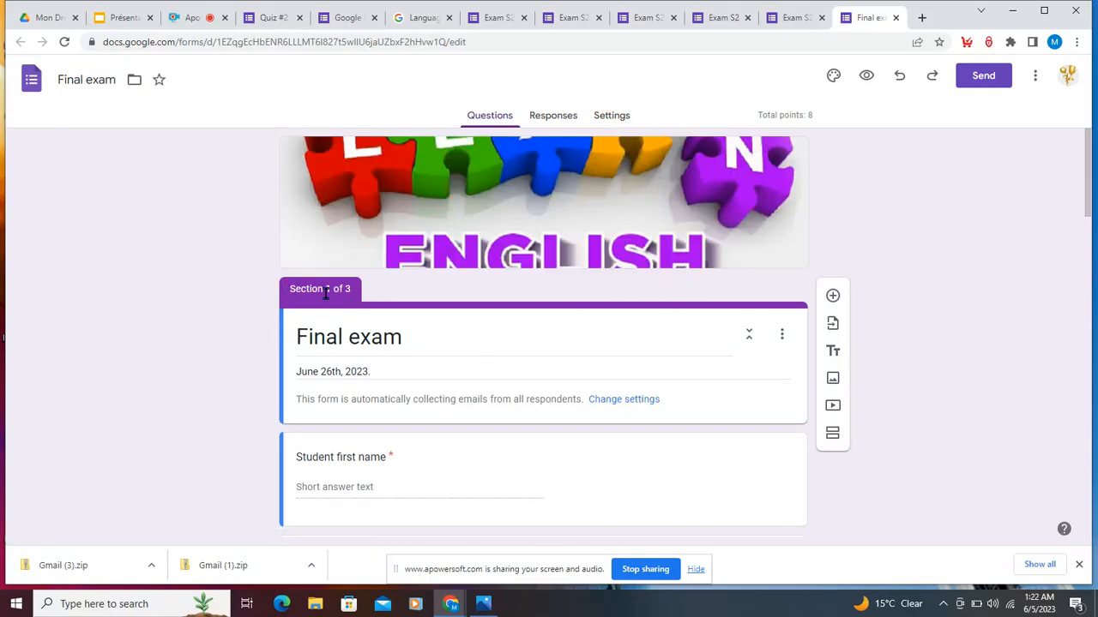
# - Look through all three sections of the copied Final exam form to review its questions
pyautogui.scroll(-9, 414, 463)
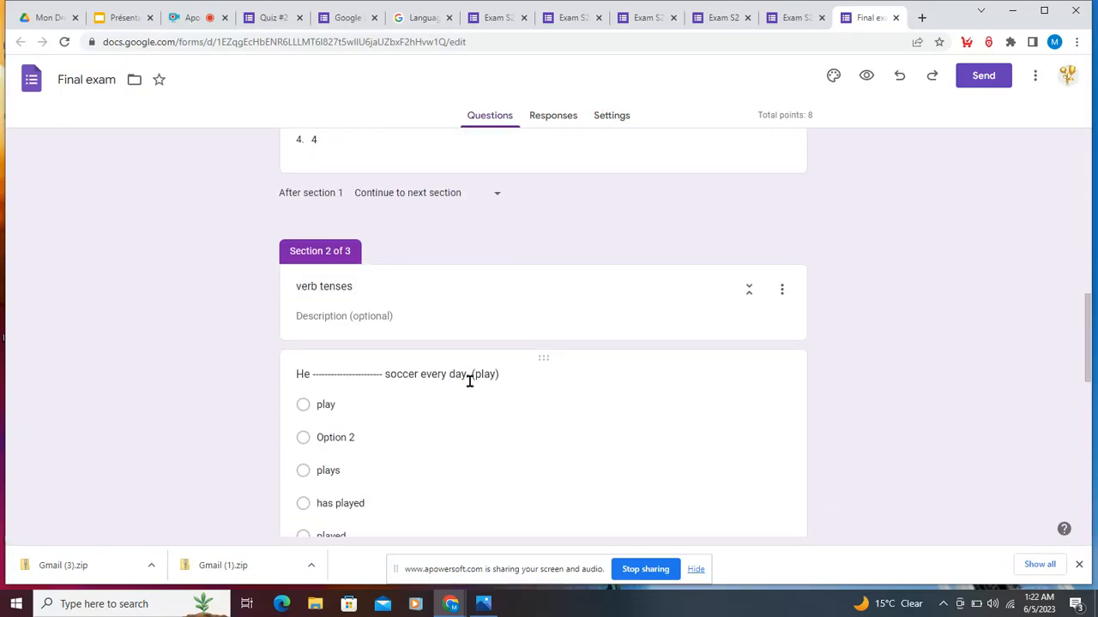
pyautogui.scroll(-10, 471, 377)
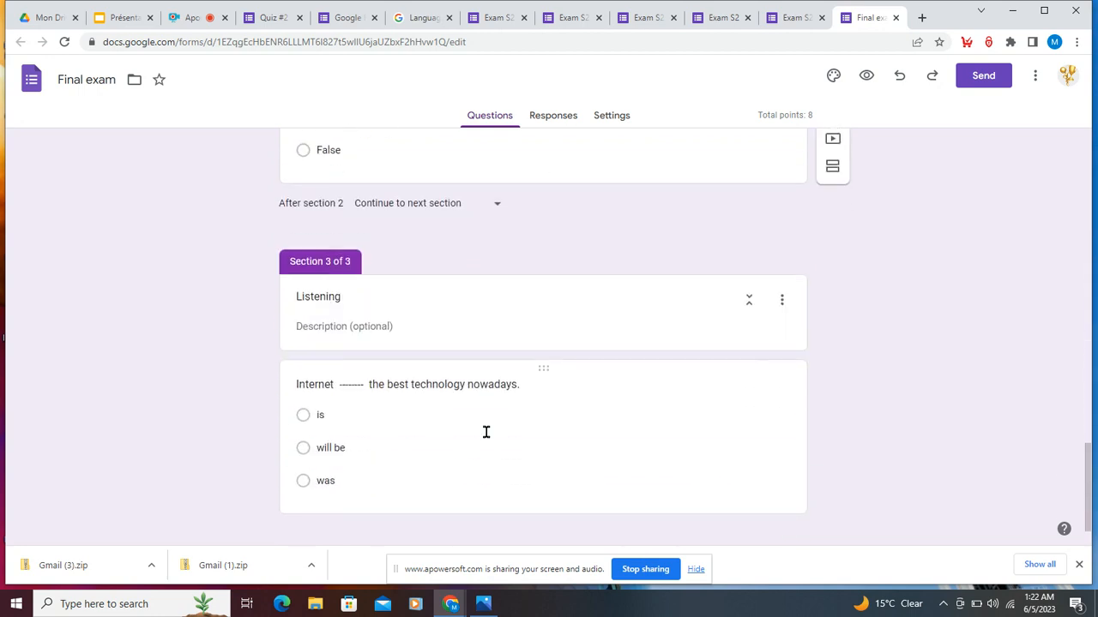
pyautogui.scroll(15, 532, 411)
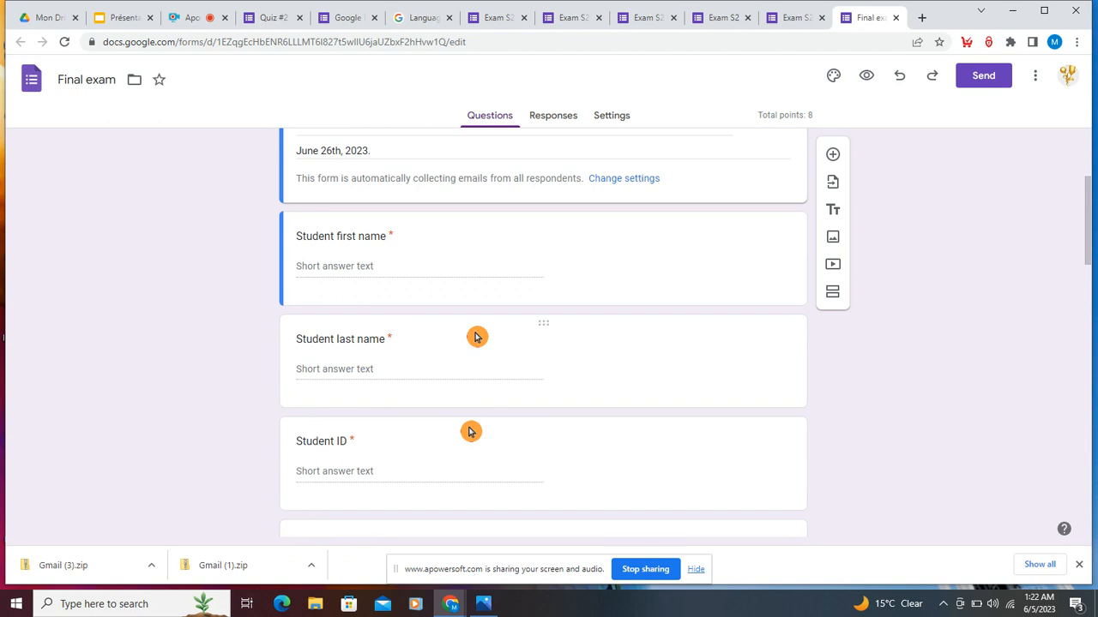
pyautogui.scroll(-7, 470, 432)
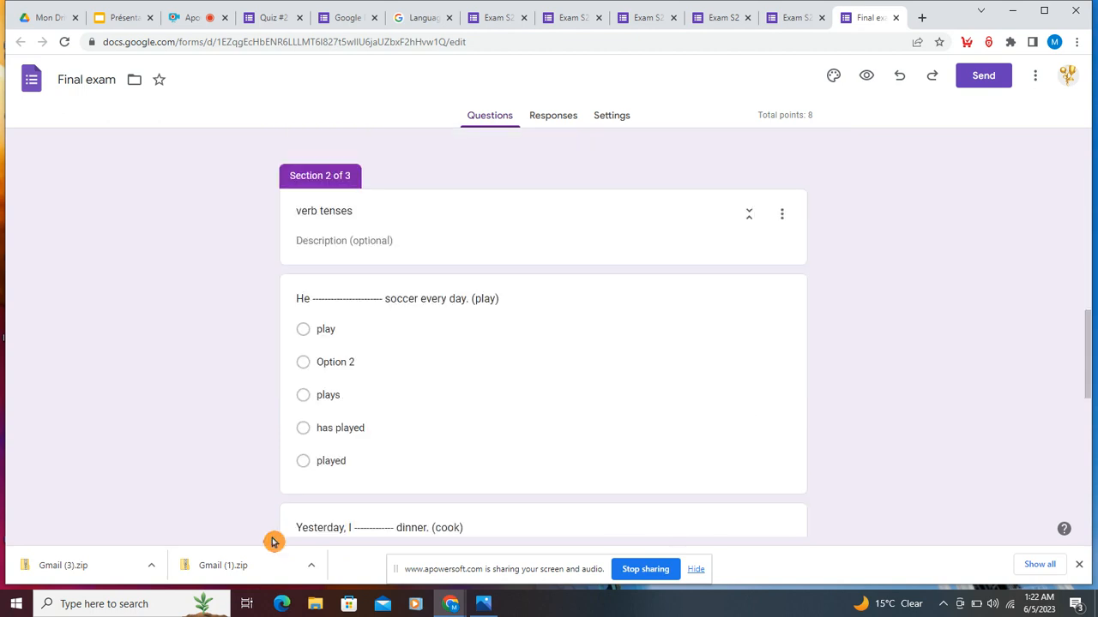
pyautogui.scroll(-1, 352, 345)
pyautogui.scroll(3, 355, 428)
pyautogui.scroll(6, 356, 429)
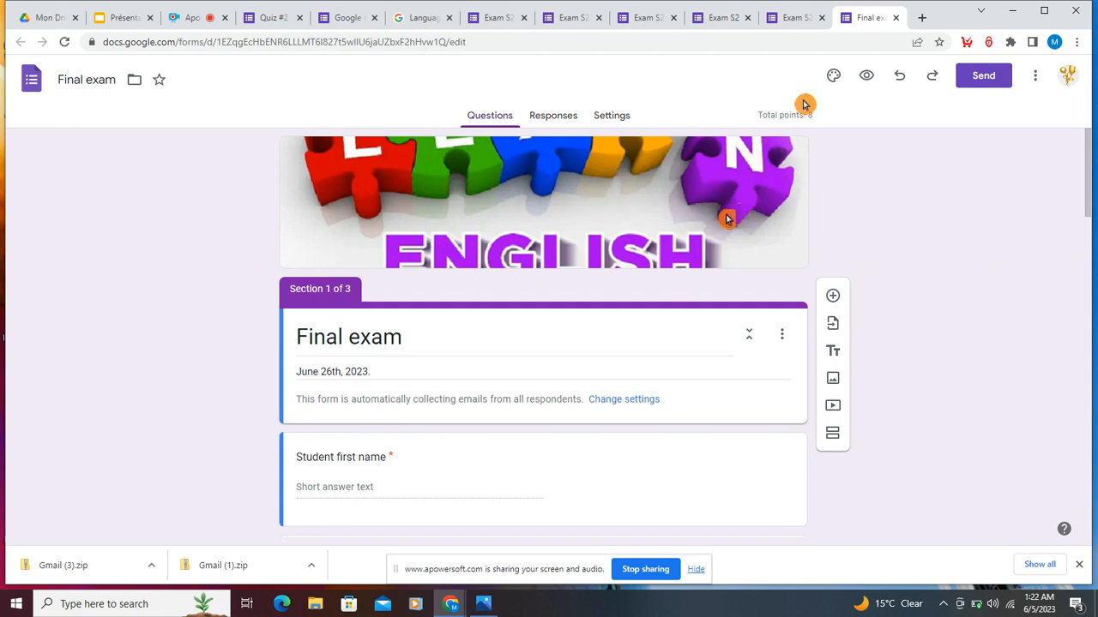
# - Open the Google Forms home page in a new browser tab and look over the recent forms
pyautogui.click(922, 18)
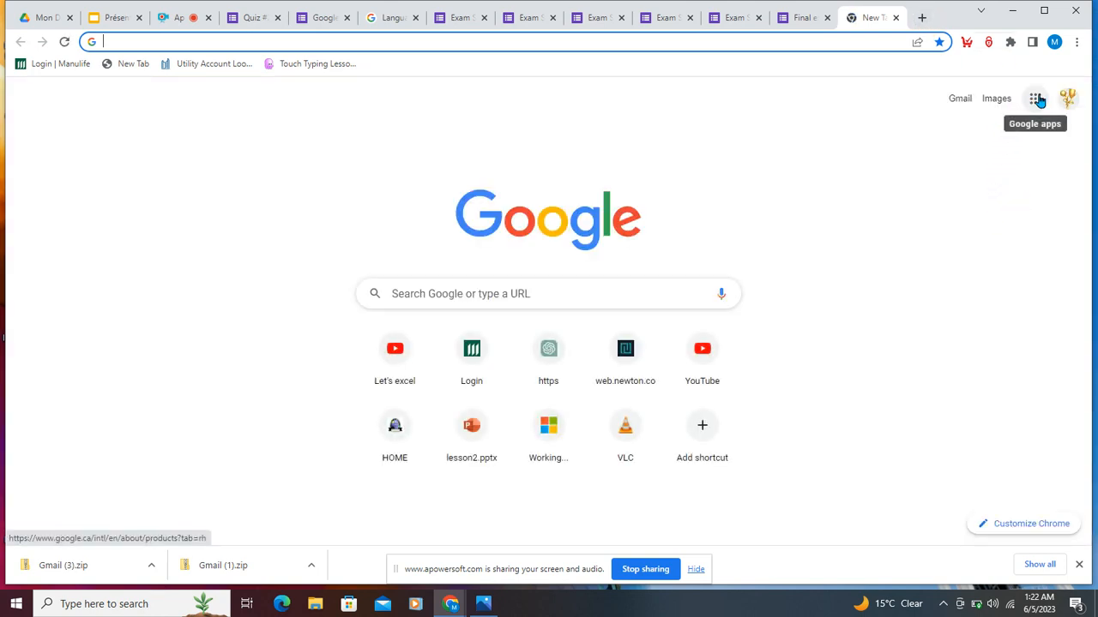
pyautogui.click(1034, 98)
pyautogui.scroll(-7, 969, 352)
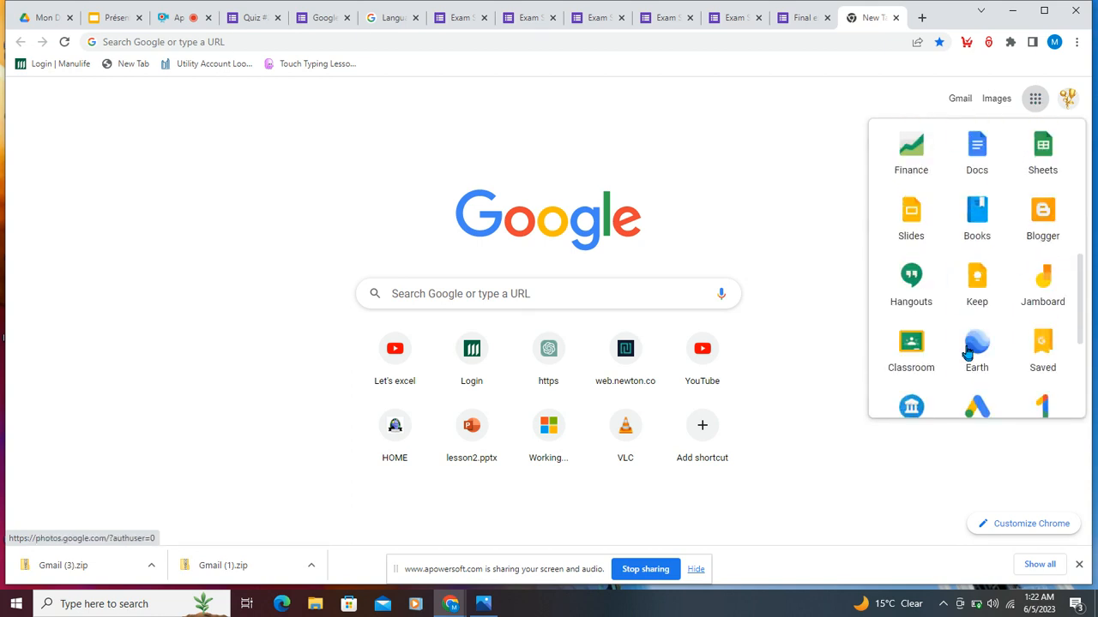
pyautogui.click(982, 256)
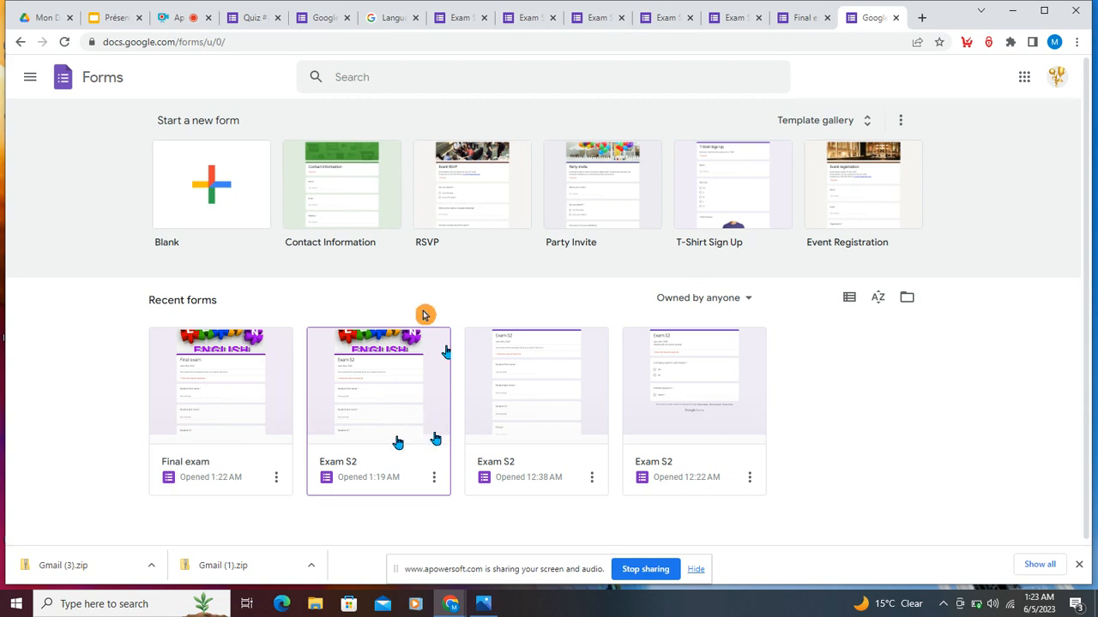
pyautogui.click(424, 314)
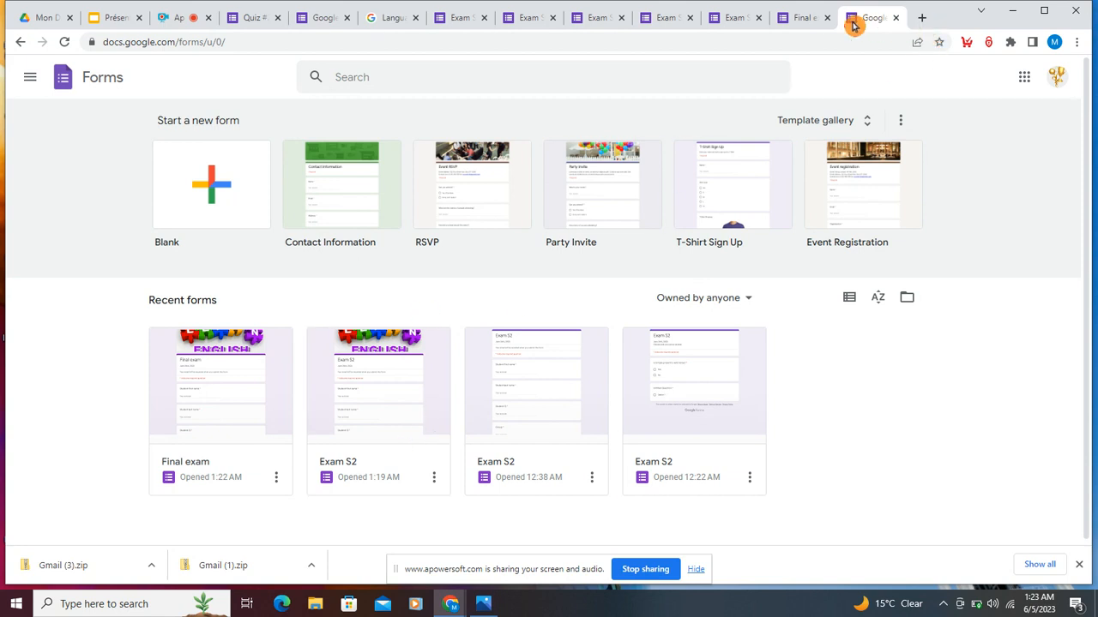
pyautogui.click(169, 21)
pyautogui.moveTo(176, 73)
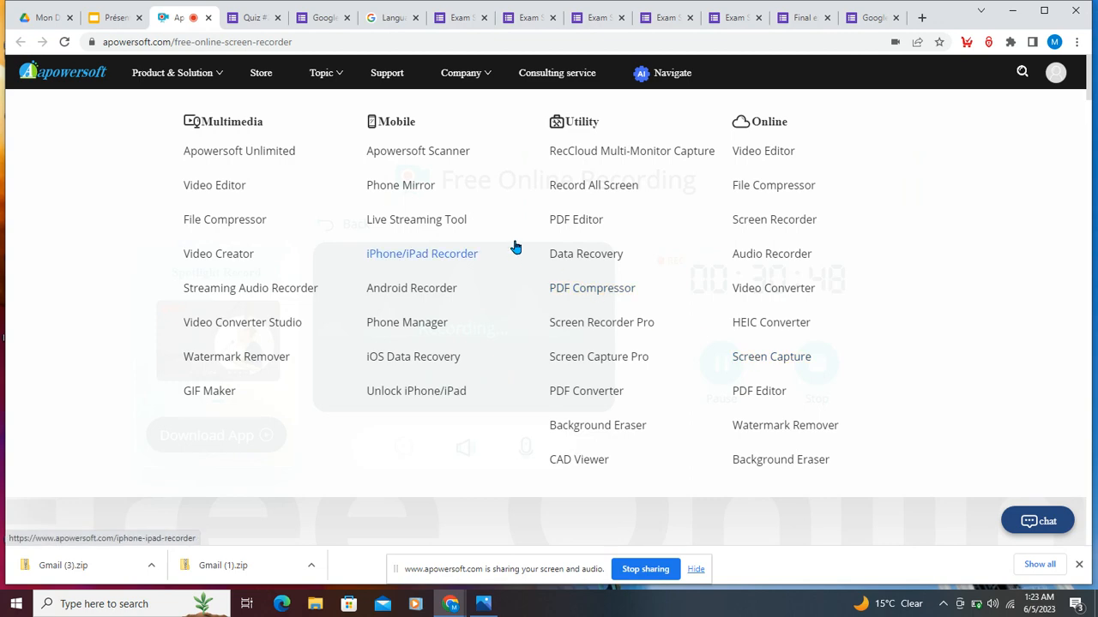
pyautogui.scroll(-5, 507, 269)
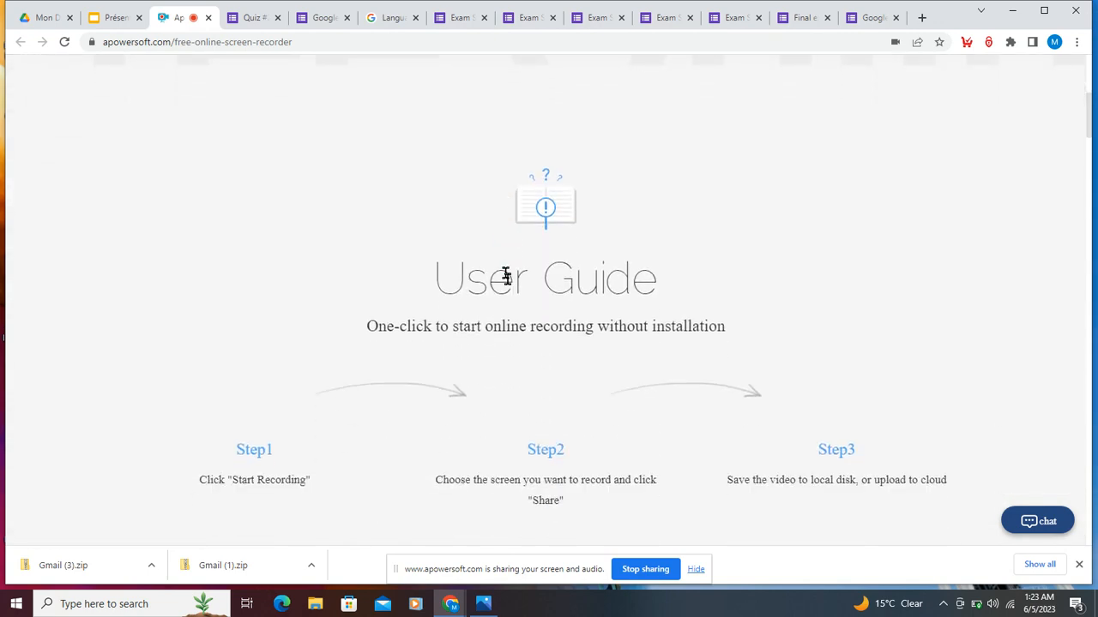
pyautogui.scroll(-4, 610, 427)
pyautogui.scroll(-4, 611, 427)
pyautogui.scroll(8, 610, 427)
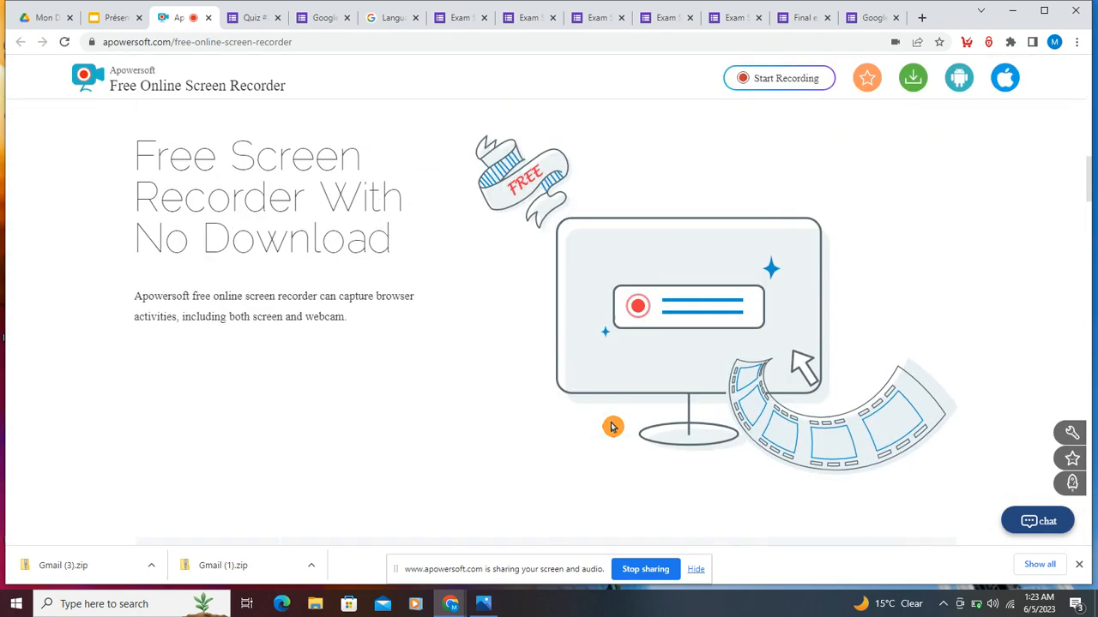
pyautogui.scroll(3, 639, 403)
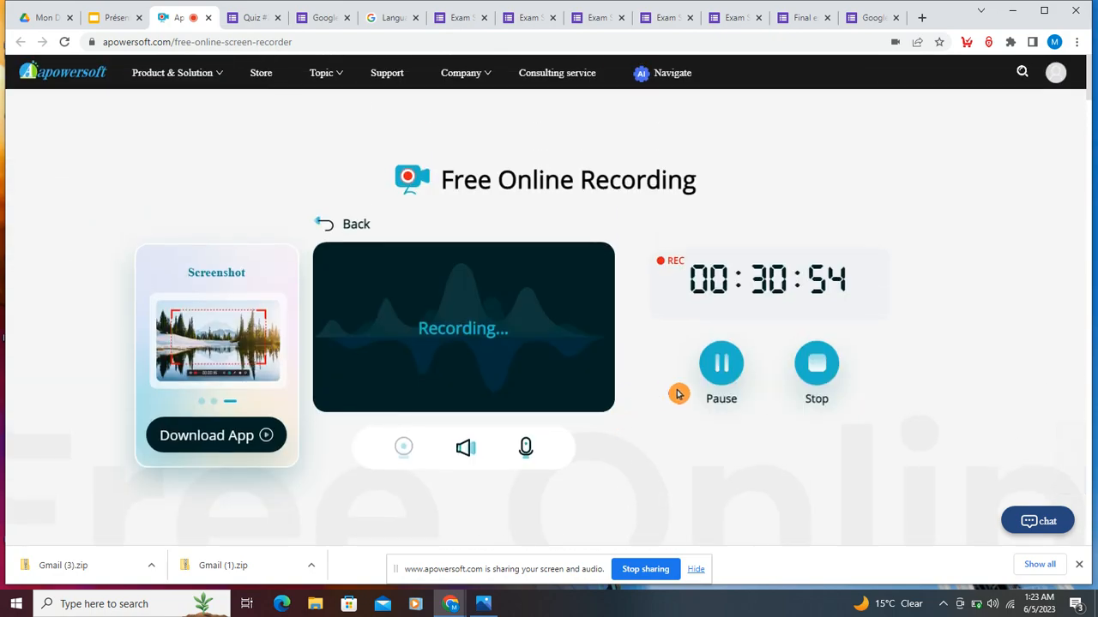